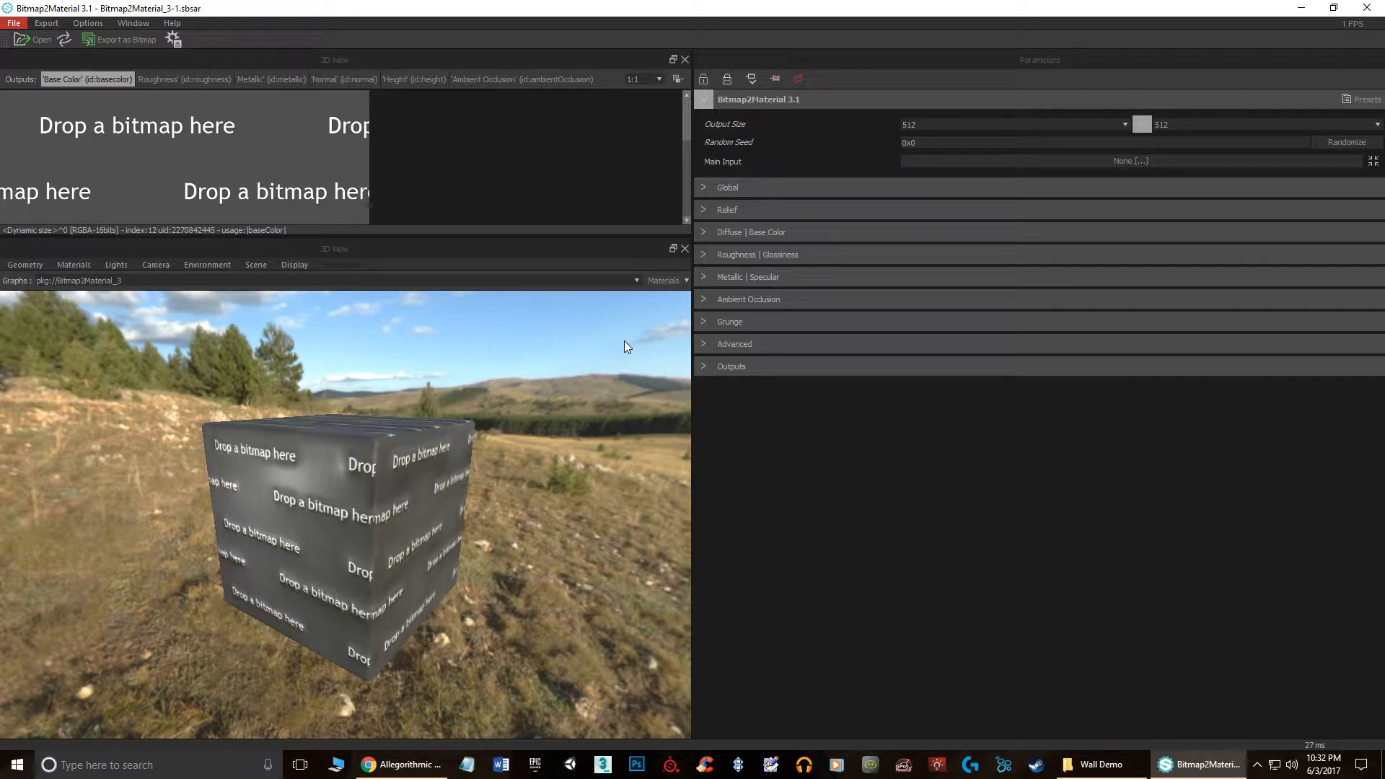
Step: Switch to Chrome and review the Substance trial downloads and the Education License offer on Allegorithmic's download page
{"action": "left_click", "coordinate": [401, 764]}
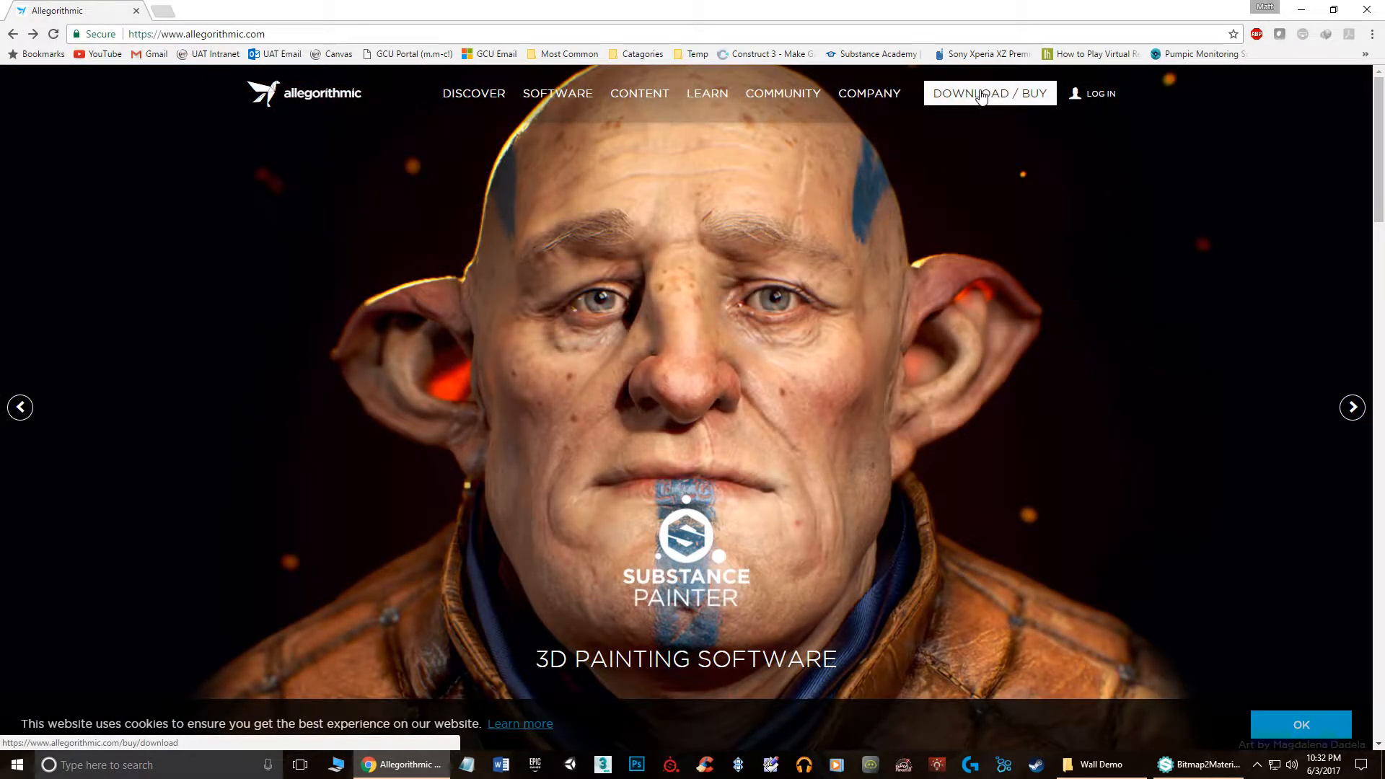
{"action": "left_click", "coordinate": [980, 96]}
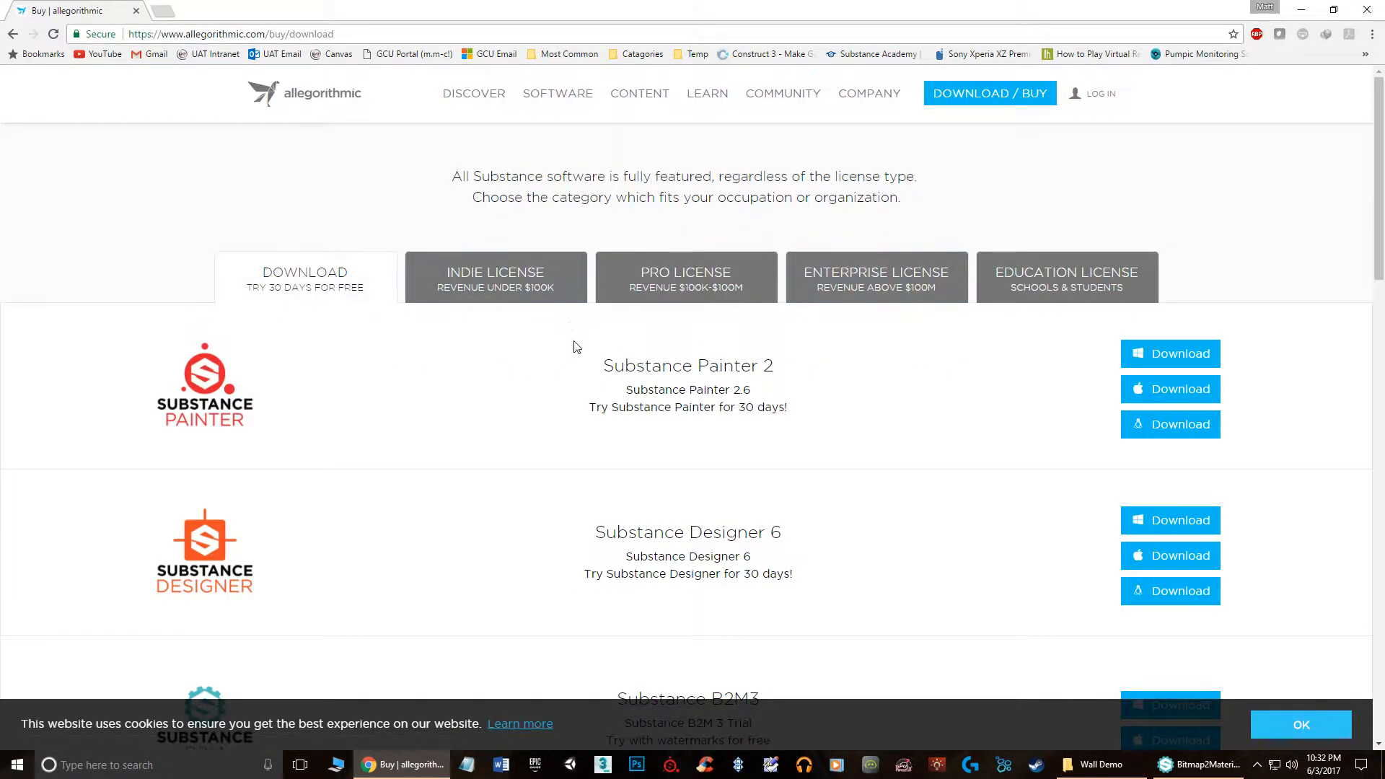
{"action": "scroll", "coordinate": [590, 378], "scroll_direction": "down", "scroll_amount": 2}
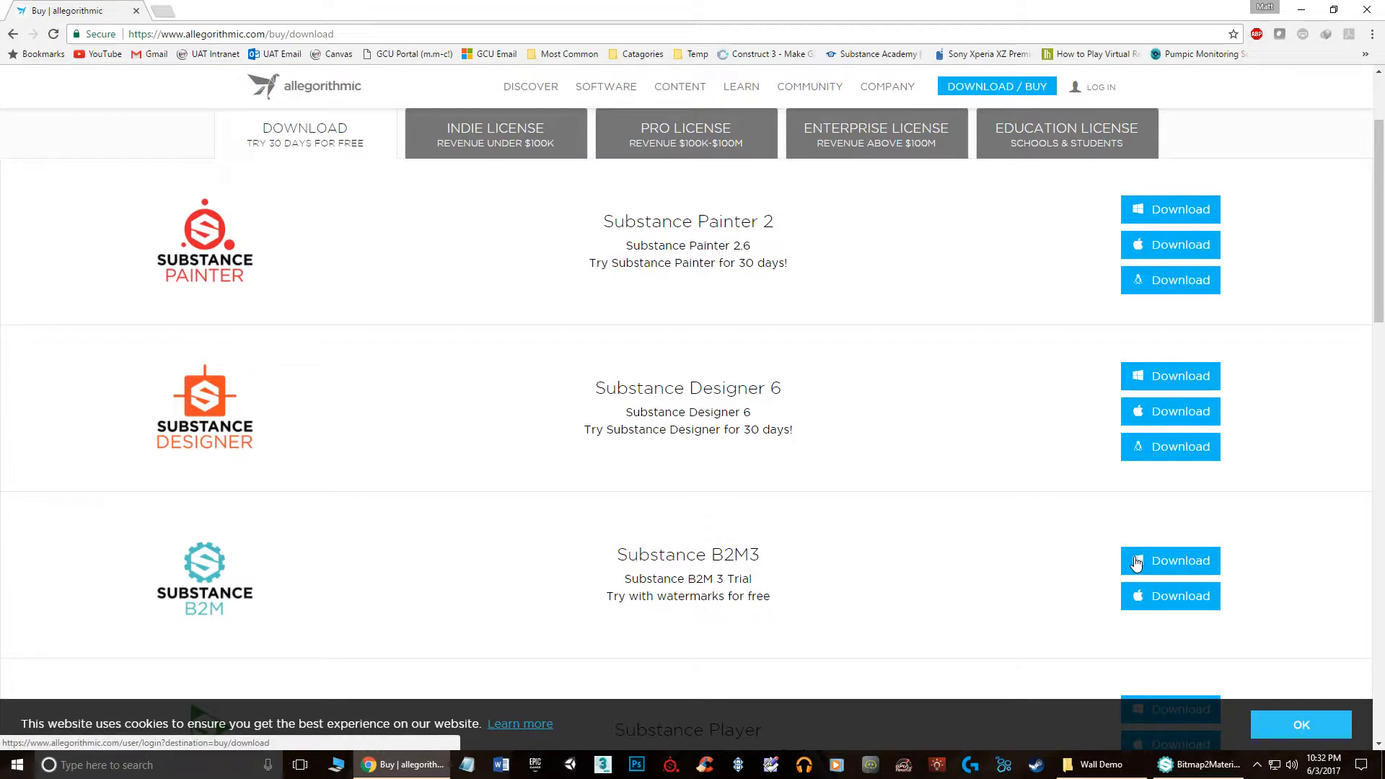
{"action": "scroll", "coordinate": [926, 505], "scroll_direction": "up", "scroll_amount": 2}
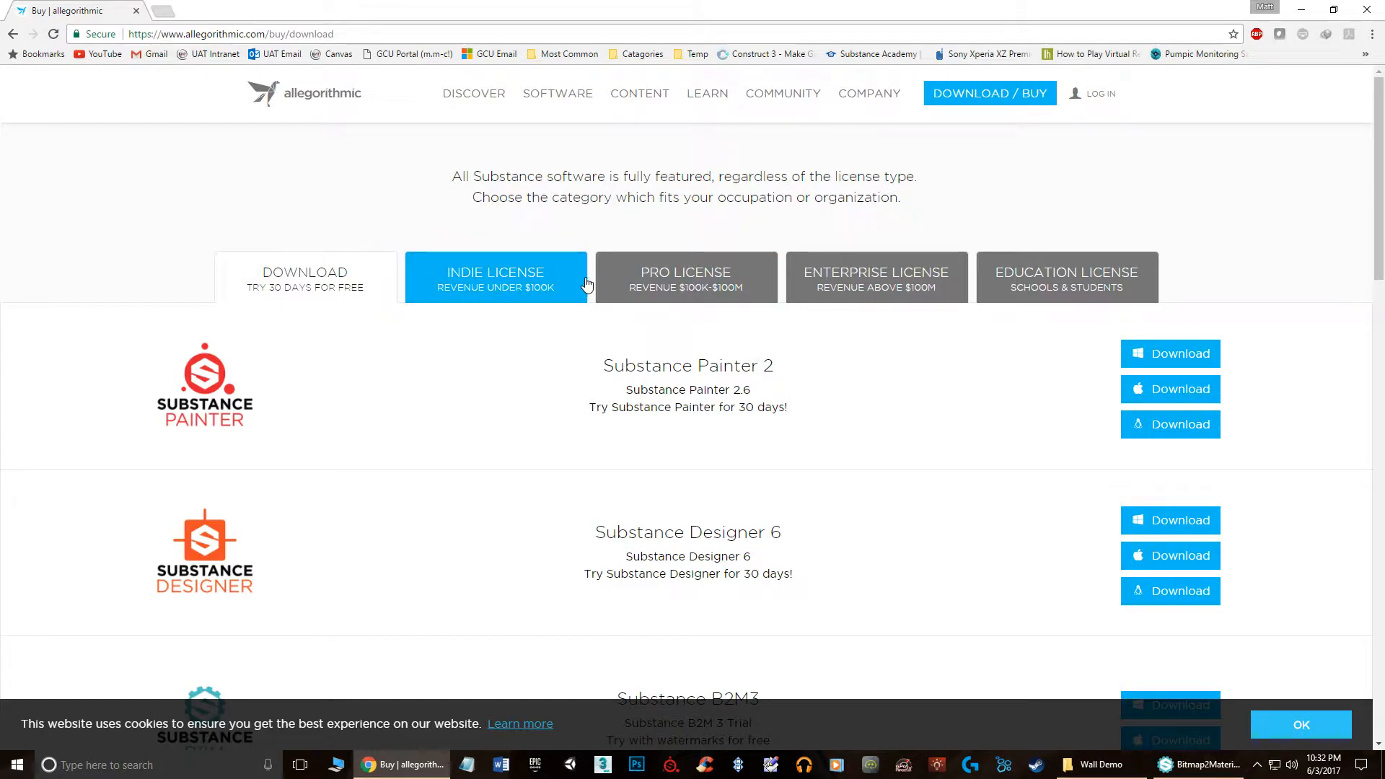
{"action": "left_click", "coordinate": [1066, 285]}
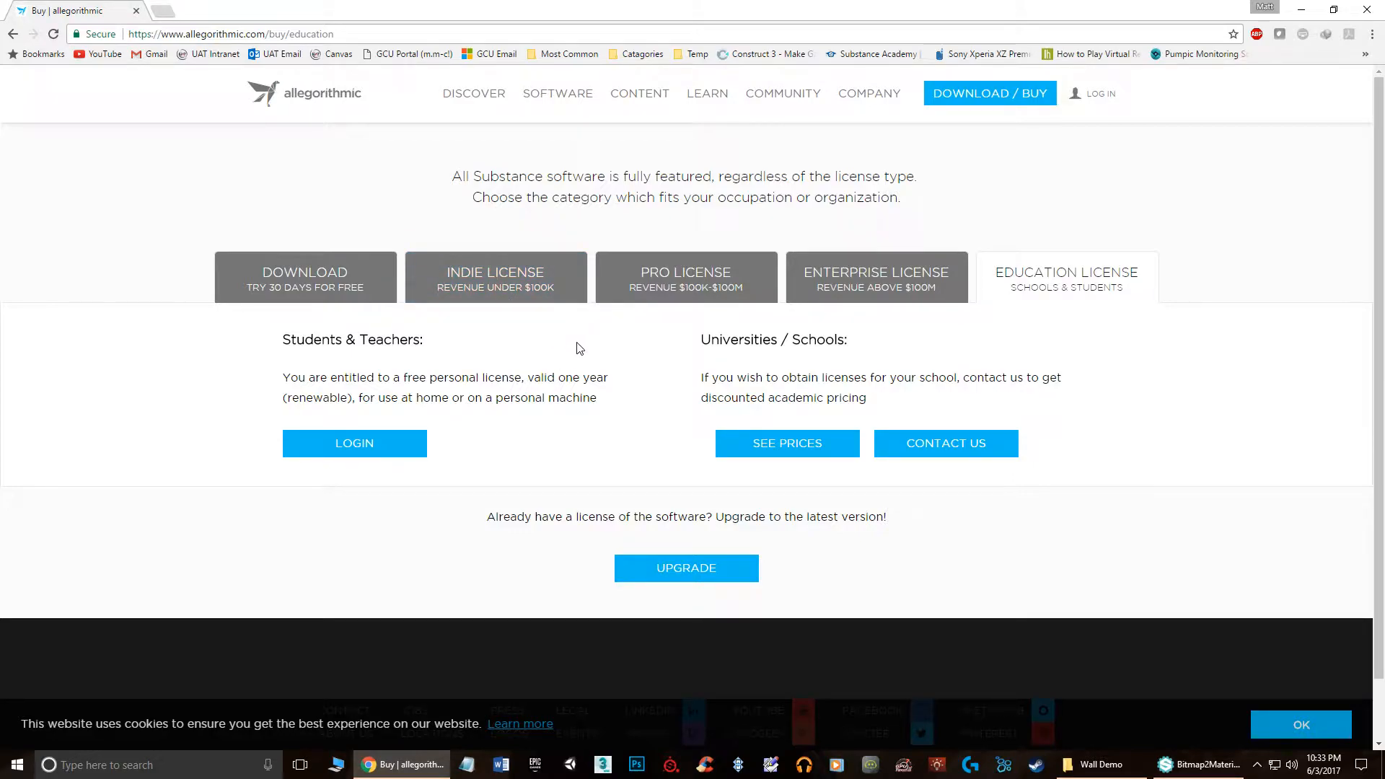
{"action": "left_click", "coordinate": [1302, 11]}
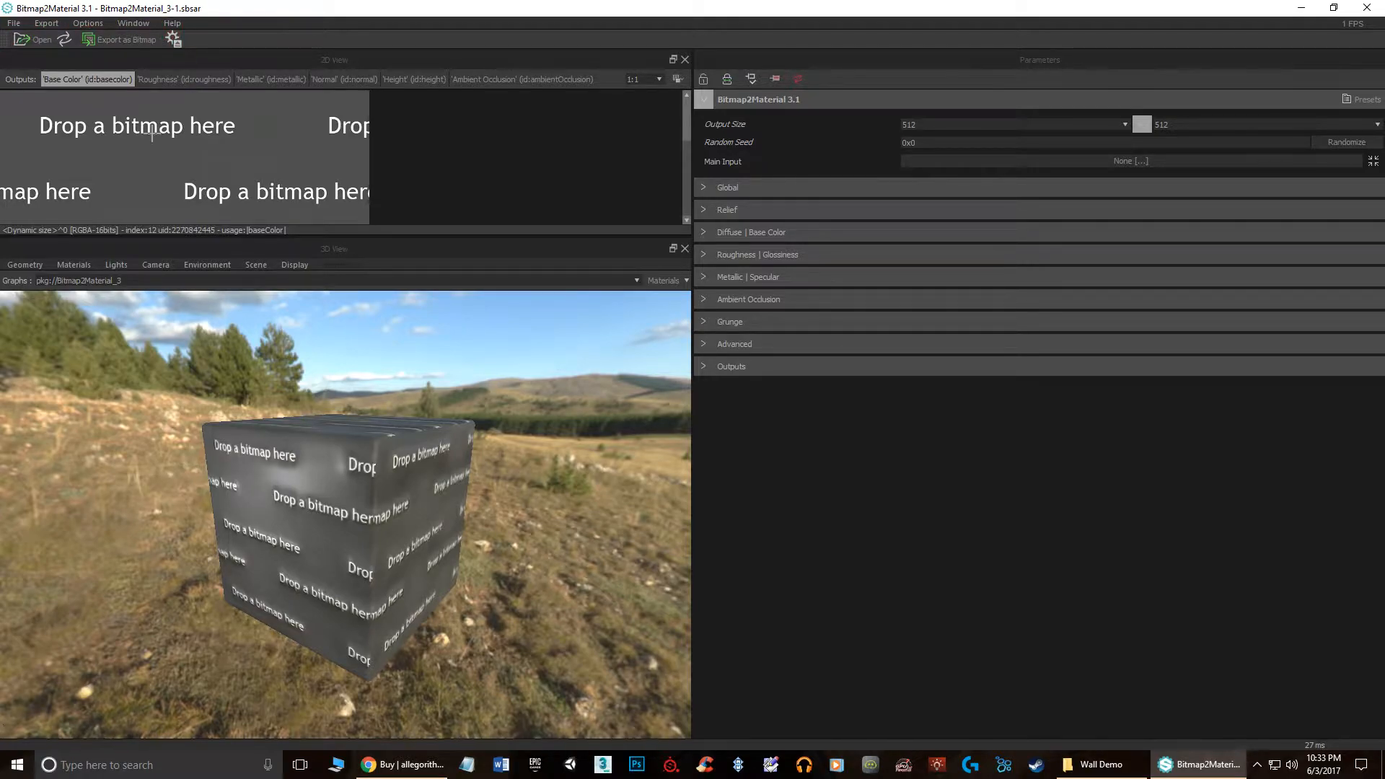
Step: Hide and restore the 2D view, and make it taller relative to the 3D view
{"action": "left_click", "coordinate": [132, 24]}
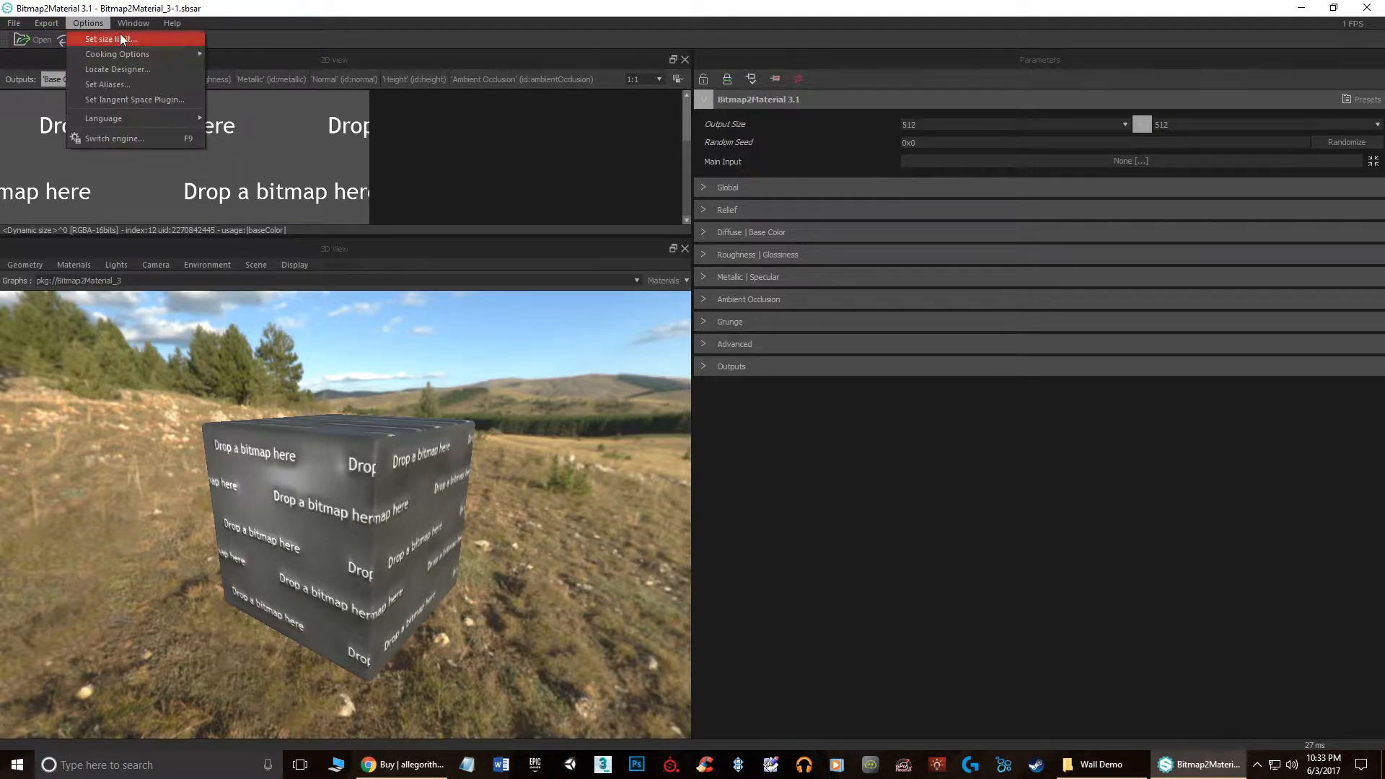
{"action": "left_click", "coordinate": [143, 38]}
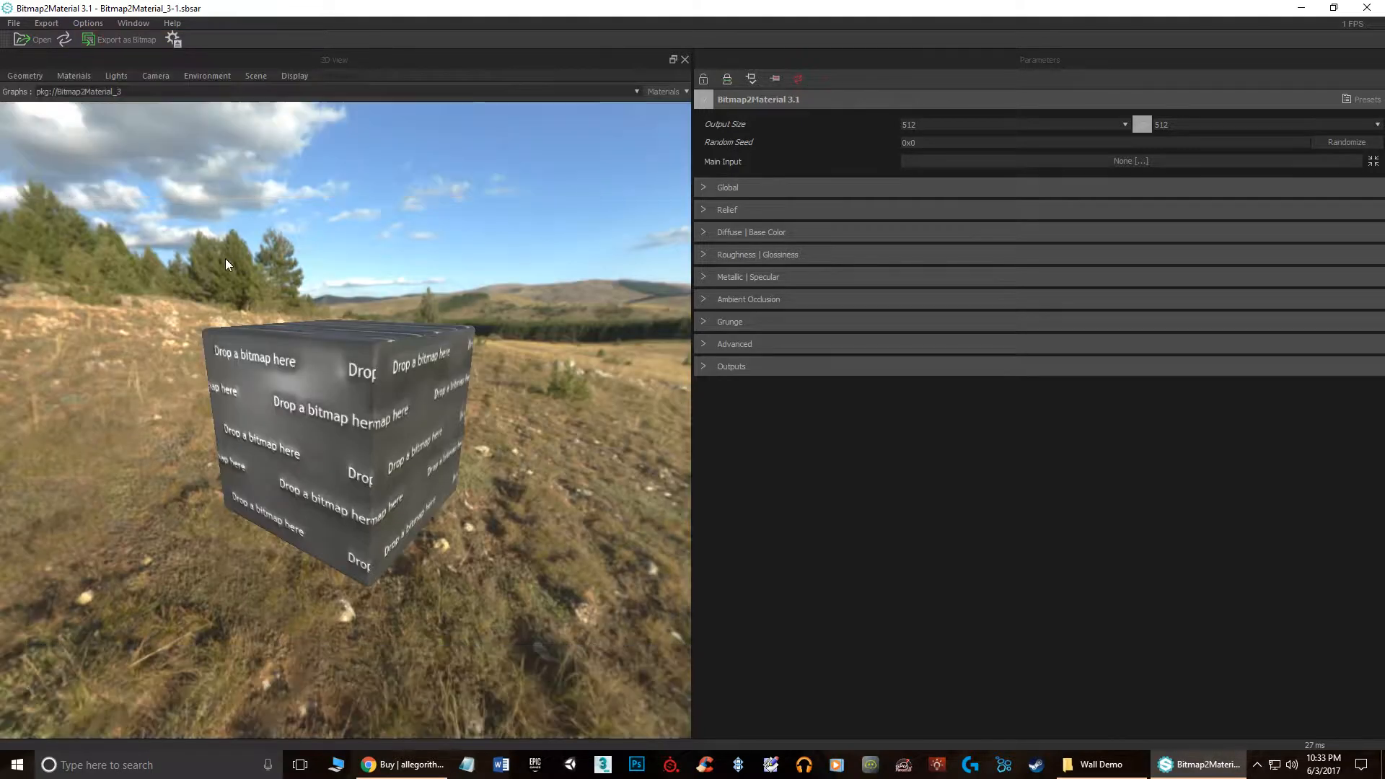
{"action": "left_click", "coordinate": [139, 21]}
{"action": "left_click", "coordinate": [148, 40]}
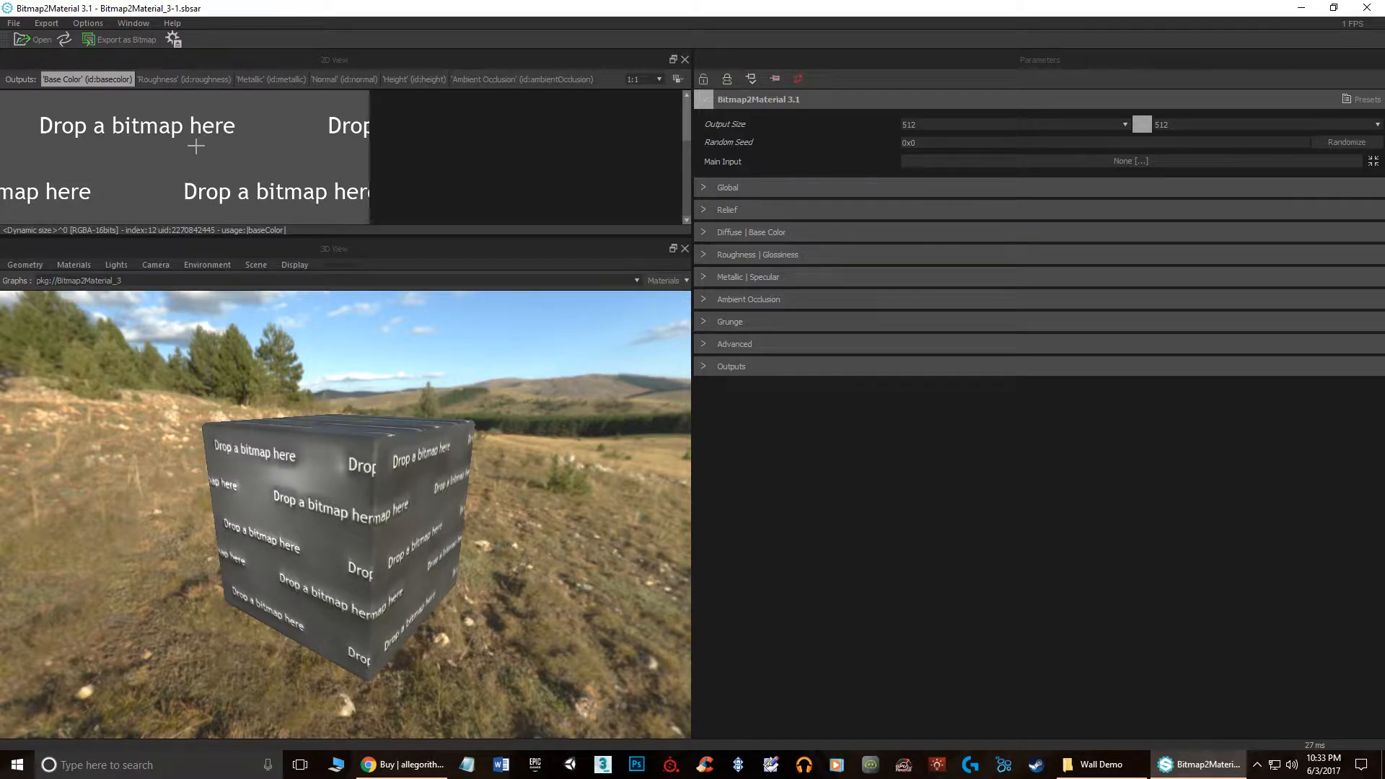
{"action": "left_click_drag", "start_coordinate": [389, 235], "coordinate": [393, 295]}
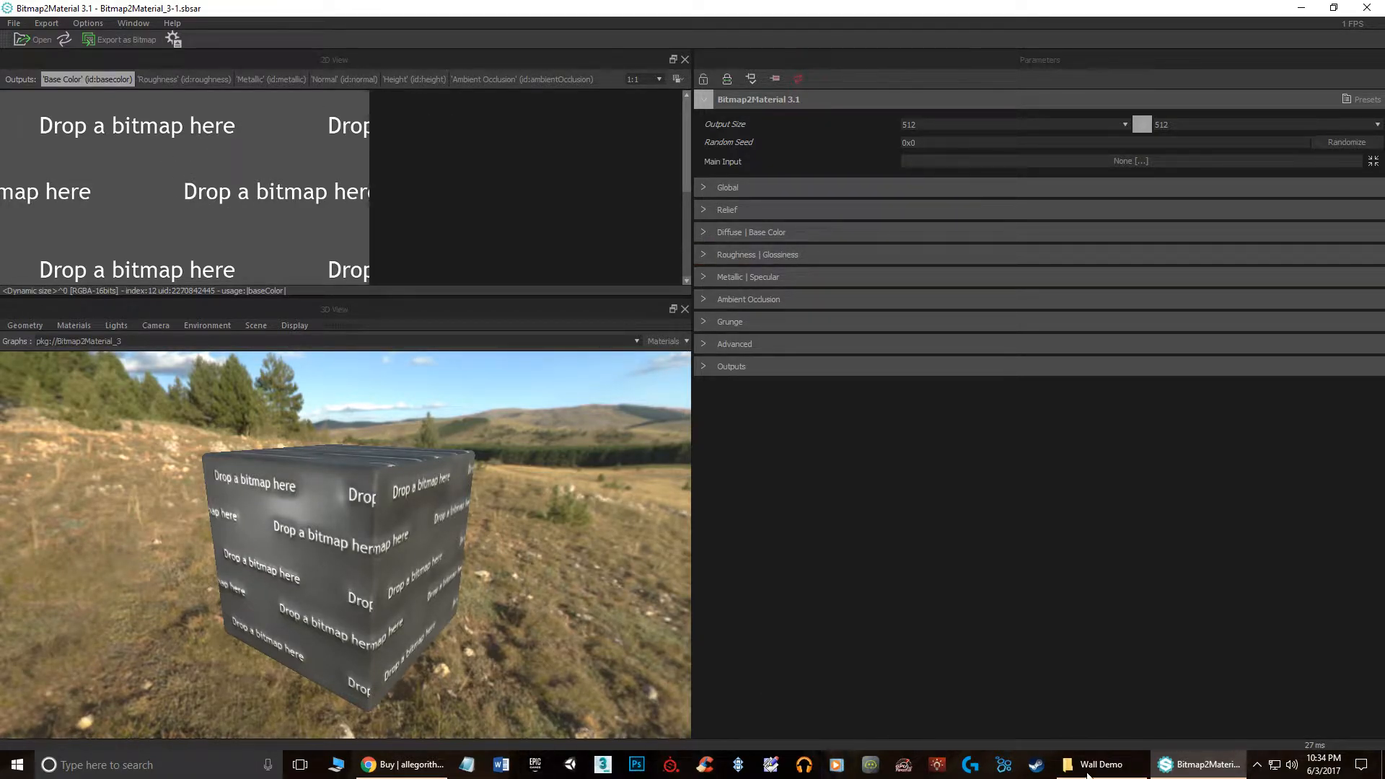
Step: Load brick_pavement_0067_01_preview.jpg from the Wall Demo folder as the material's Main Input
{"action": "left_click", "coordinate": [1093, 764]}
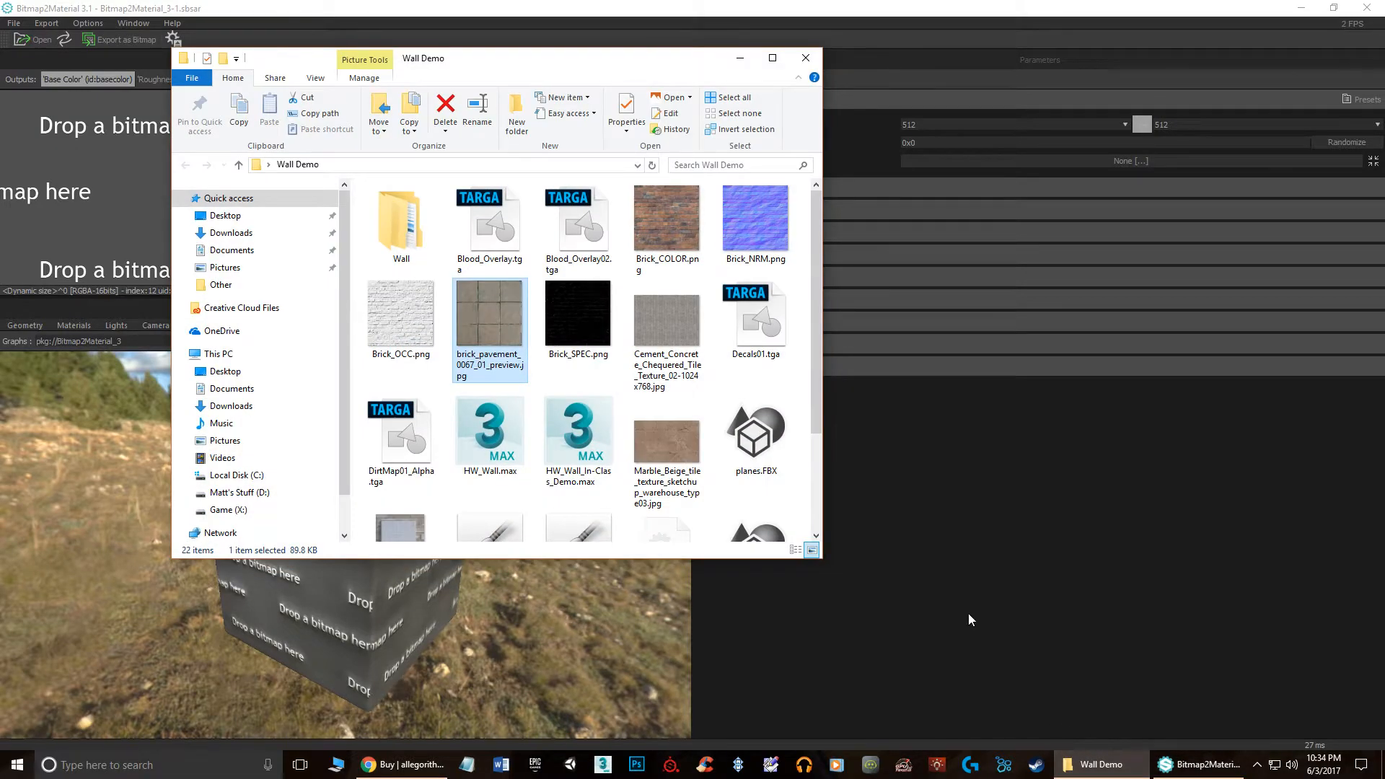
{"action": "left_click_drag", "start_coordinate": [574, 66], "coordinate": [1087, 141]}
{"action": "left_click_drag", "start_coordinate": [1002, 404], "coordinate": [216, 238]}
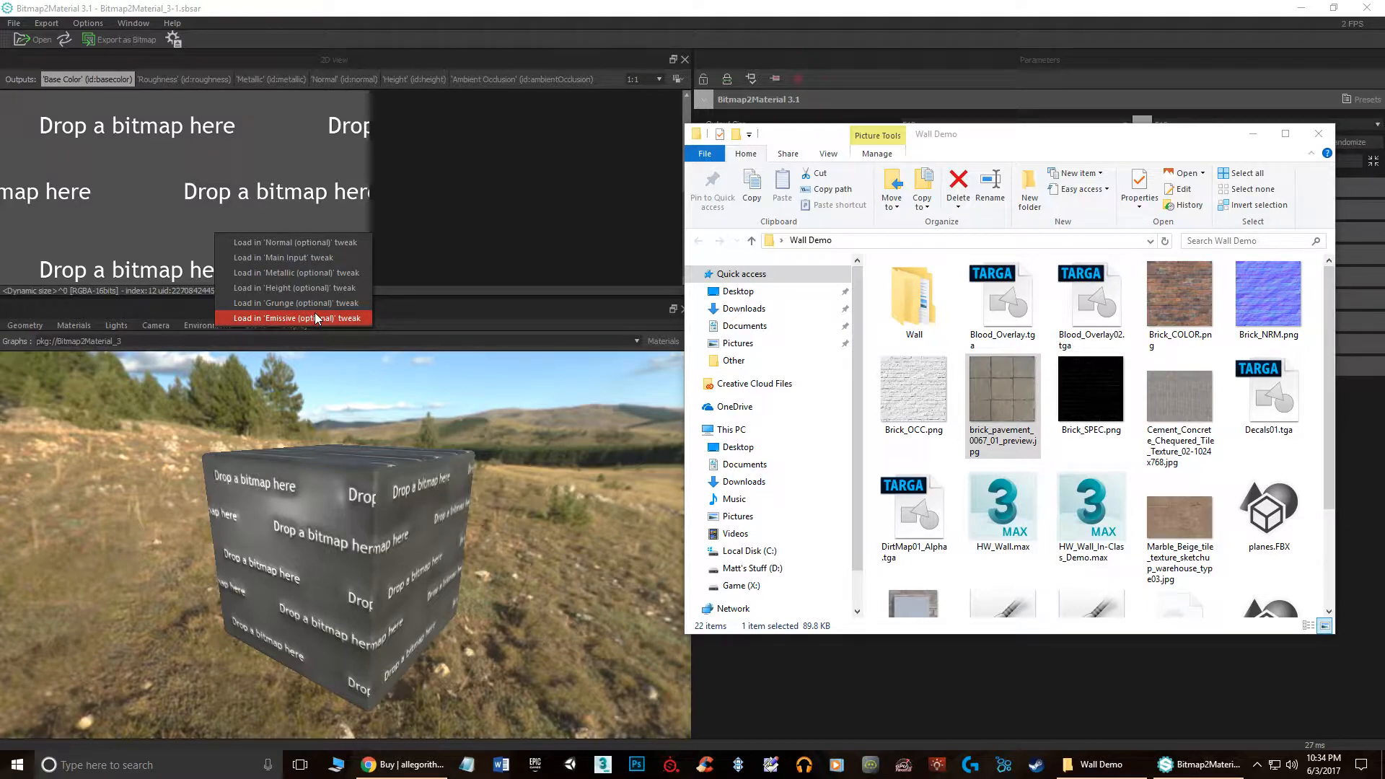
{"action": "left_click", "coordinate": [278, 258]}
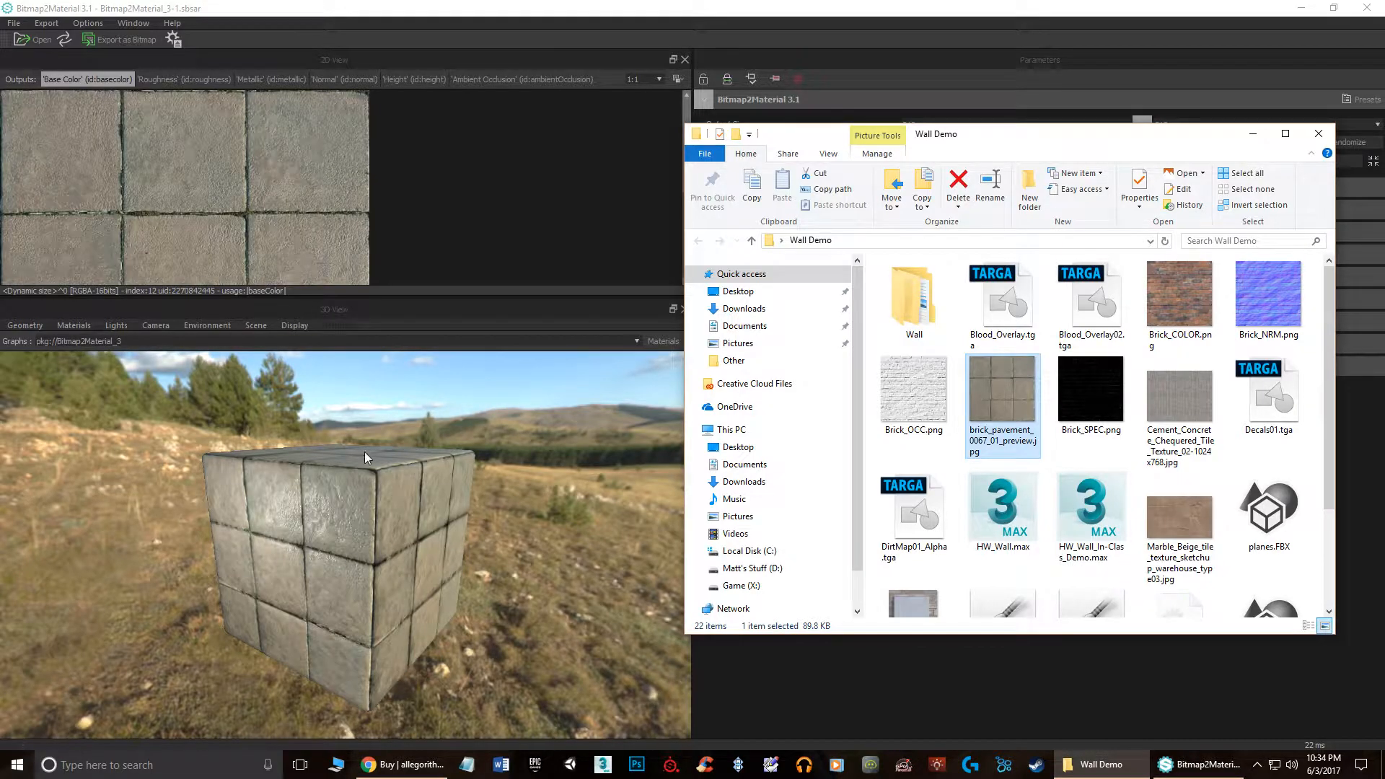
Step: Examine the brick pavement material on the preview cube up close and from several angles
{"action": "scroll", "coordinate": [390, 509], "scroll_direction": "up", "scroll_amount": 2}
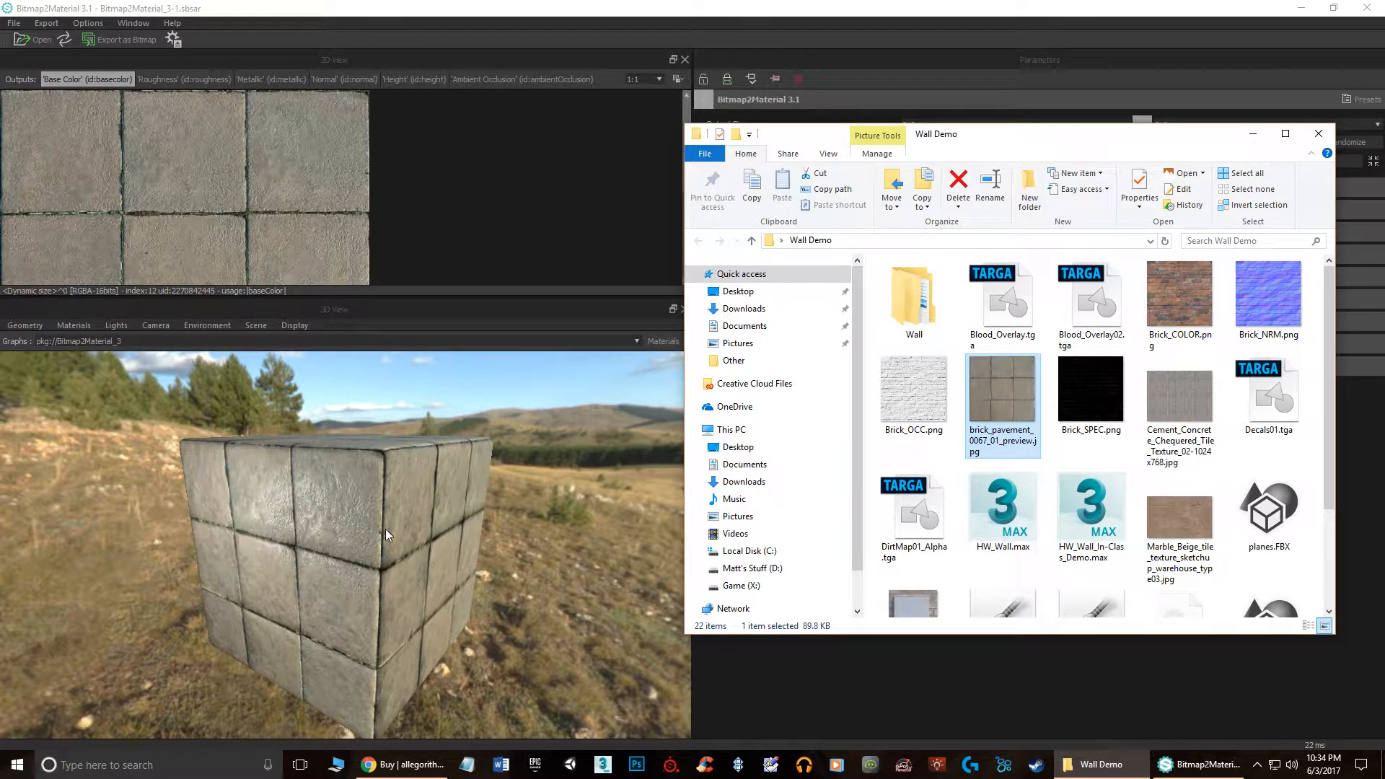
{"action": "left_click_drag", "start_coordinate": [379, 541], "coordinate": [346, 471]}
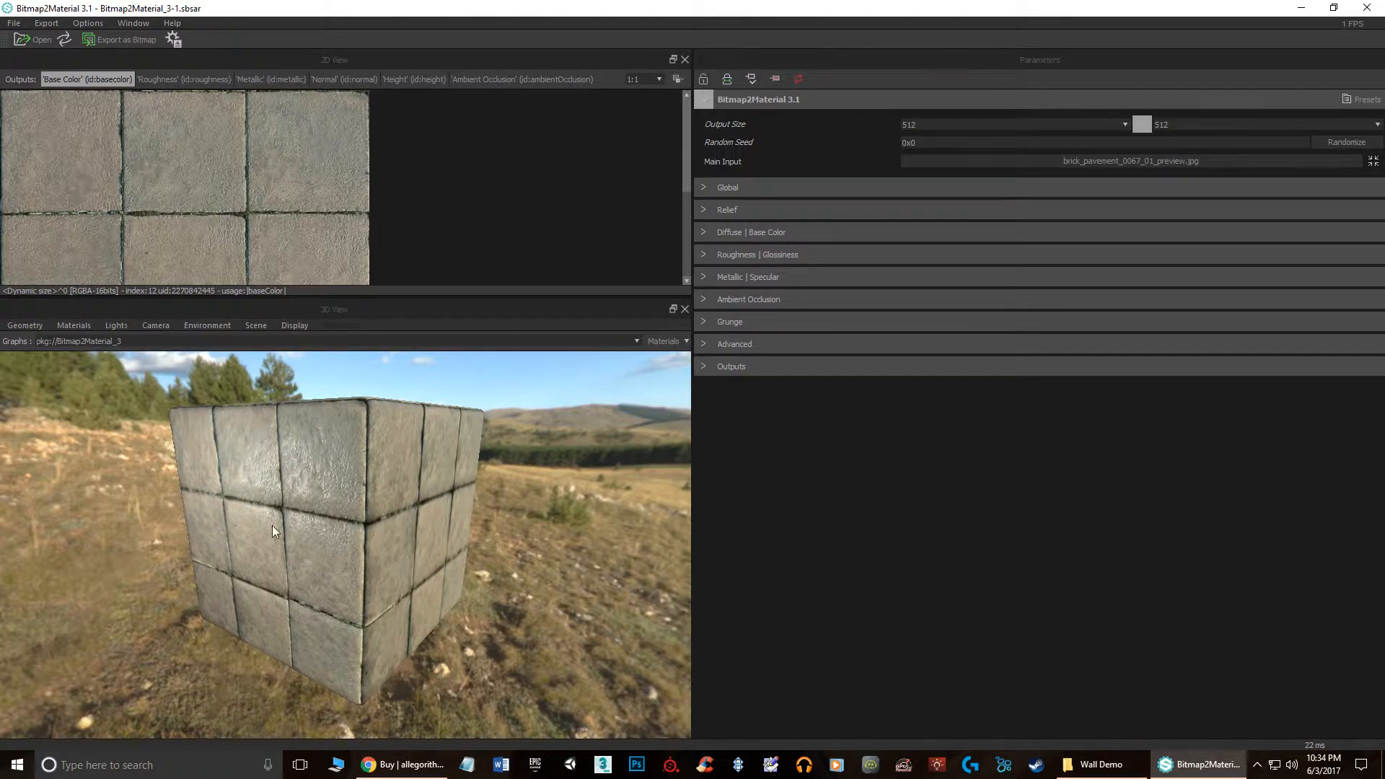
{"action": "mouse_move", "coordinate": [314, 517]}
{"action": "left_mouse_down"}
{"action": "mouse_move", "coordinate": [341, 505]}
{"action": "mouse_move", "coordinate": [305, 493]}
{"action": "mouse_move", "coordinate": [269, 505]}
{"action": "mouse_move", "coordinate": [297, 516]}
{"action": "left_mouse_up"}
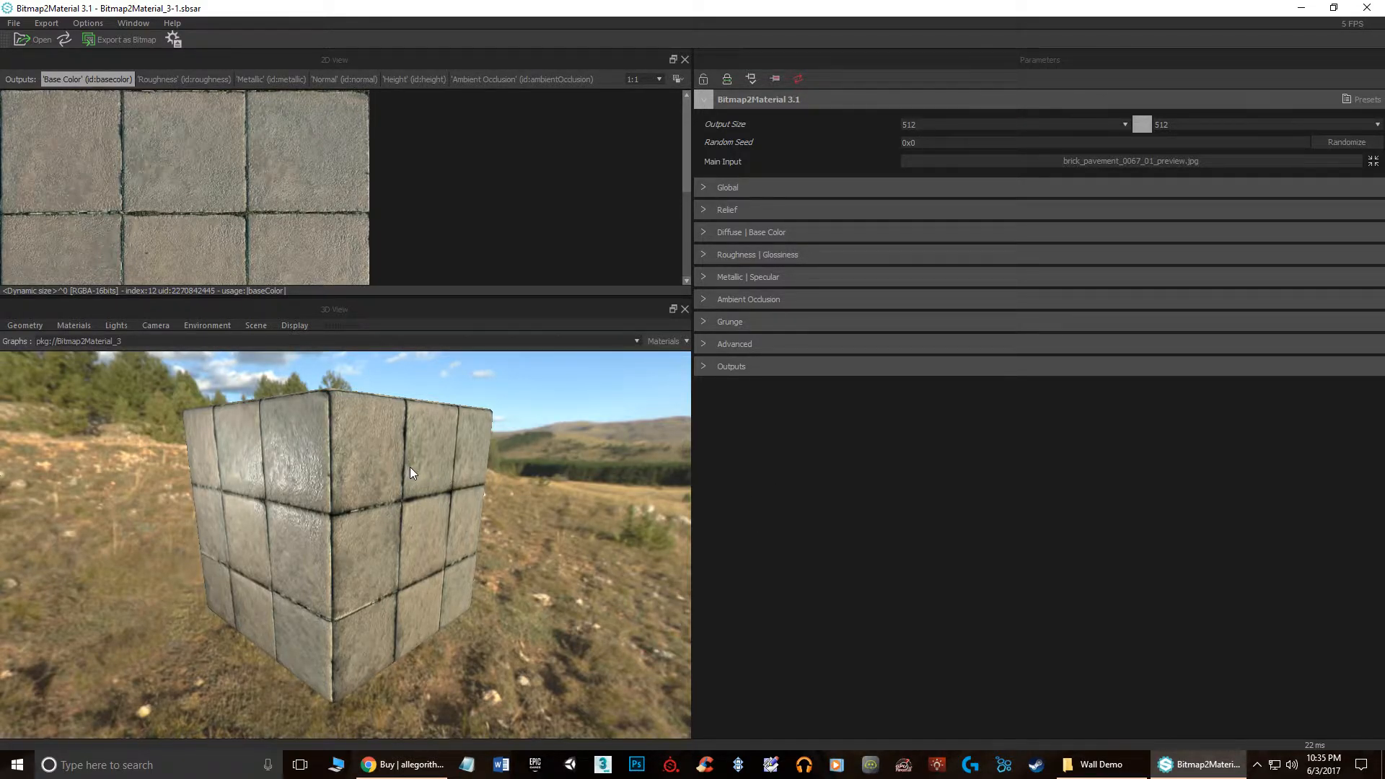
{"action": "mouse_move", "coordinate": [348, 477]}
{"action": "left_mouse_down"}
{"action": "mouse_move", "coordinate": [418, 469]}
{"action": "mouse_move", "coordinate": [301, 452]}
{"action": "mouse_move", "coordinate": [374, 487]}
{"action": "left_mouse_up"}
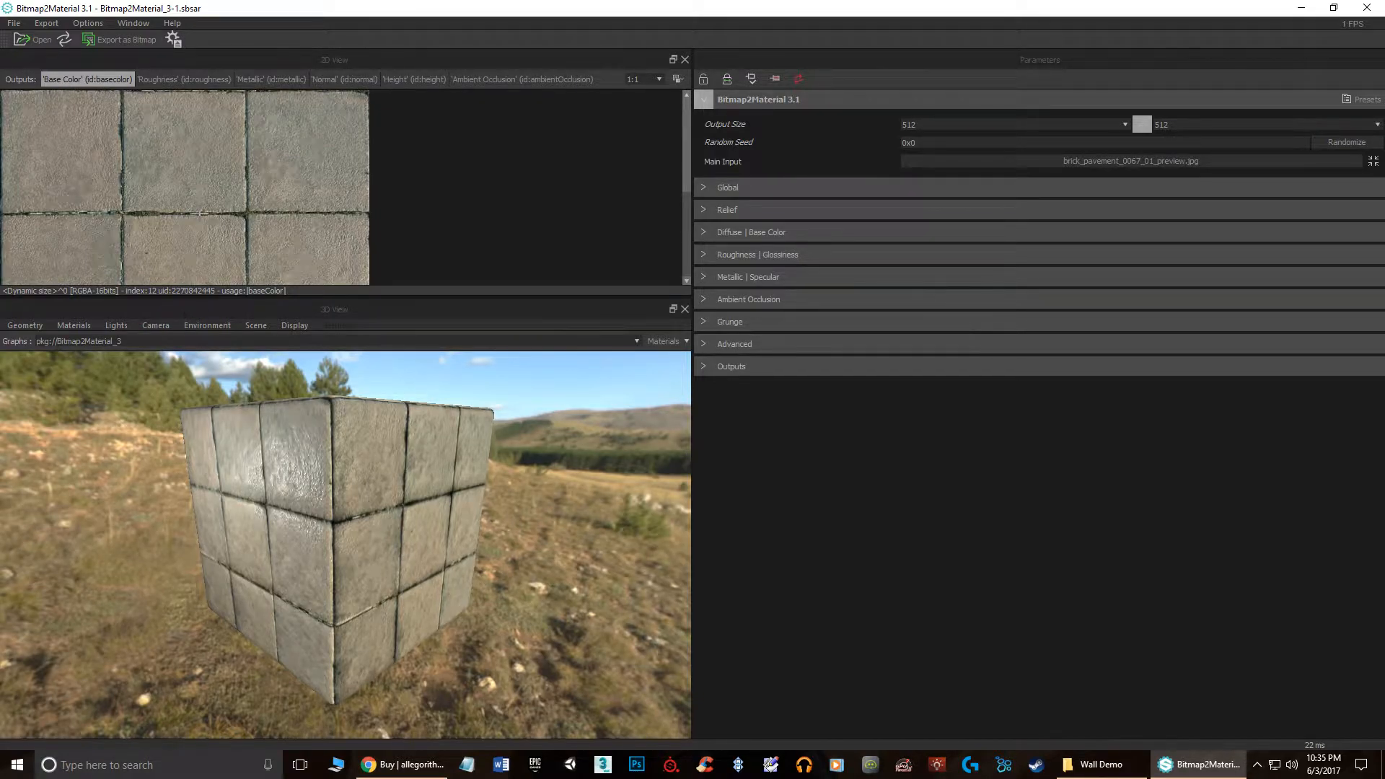
Step: Look through the Roughness, Metallic, Normal, Height and Ambient Occlusion outputs in the 2D view
{"action": "left_click", "coordinate": [172, 80]}
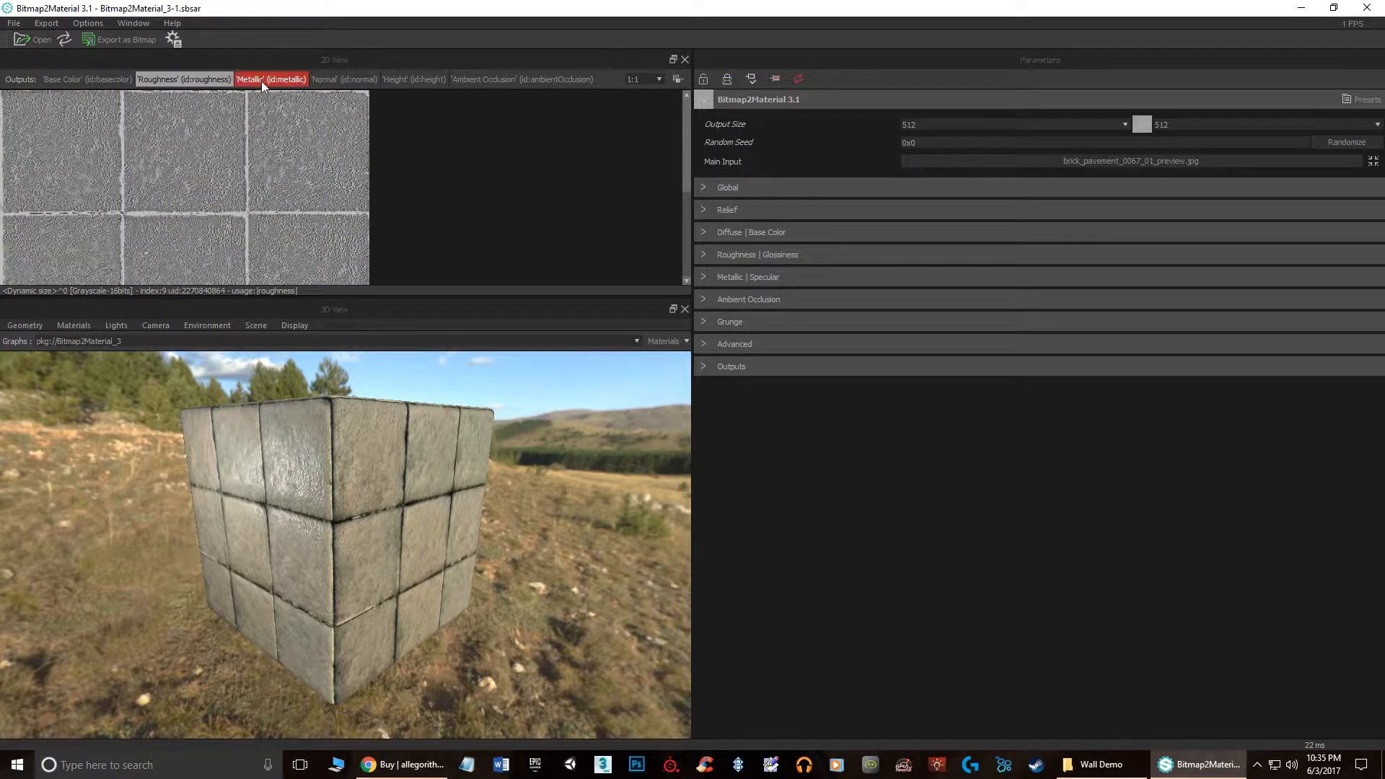
{"action": "left_click", "coordinate": [261, 81]}
{"action": "left_click", "coordinate": [344, 79]}
{"action": "left_click", "coordinate": [421, 80]}
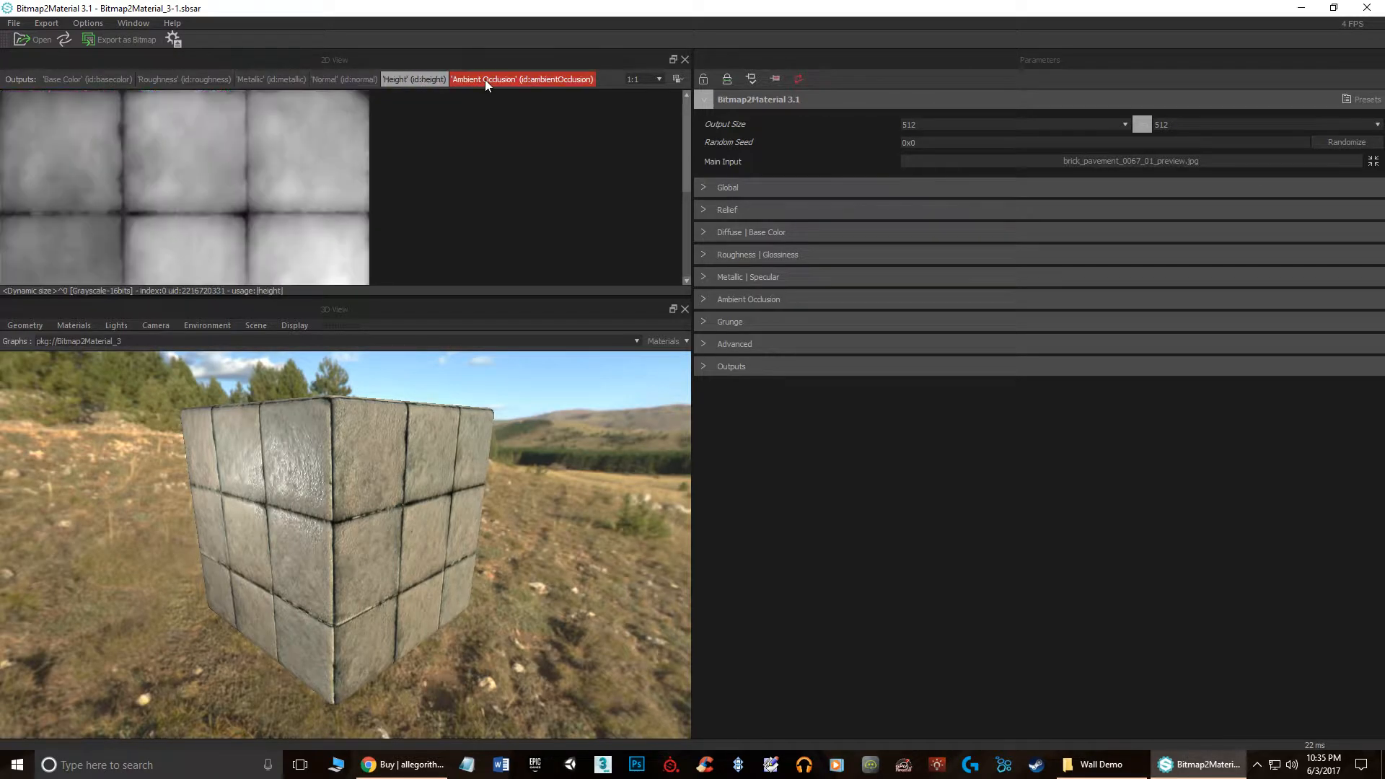
{"action": "left_click", "coordinate": [485, 80]}
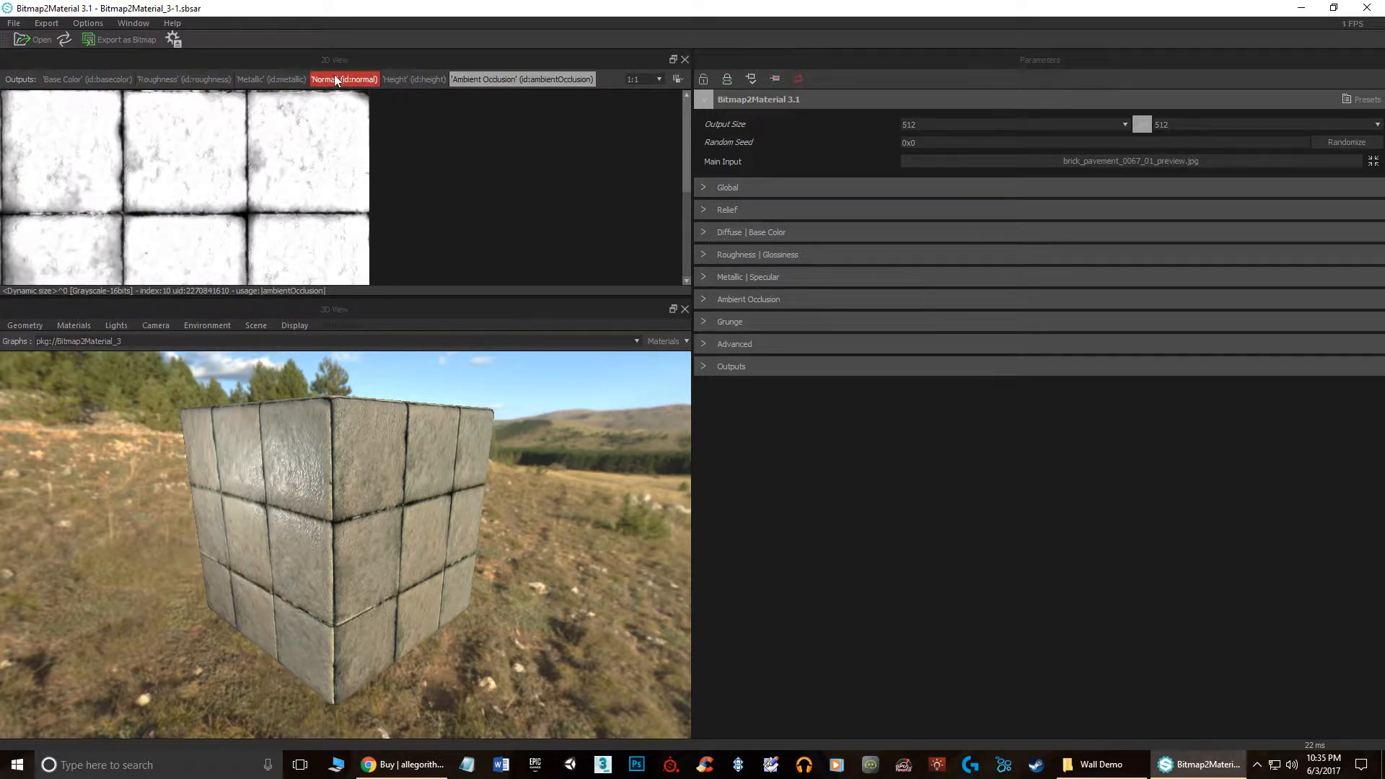
Step: Compare 2D view zoom levels of 100% and 200% on the Ambient Occlusion output, ending at 100%
{"action": "left_click", "coordinate": [646, 78]}
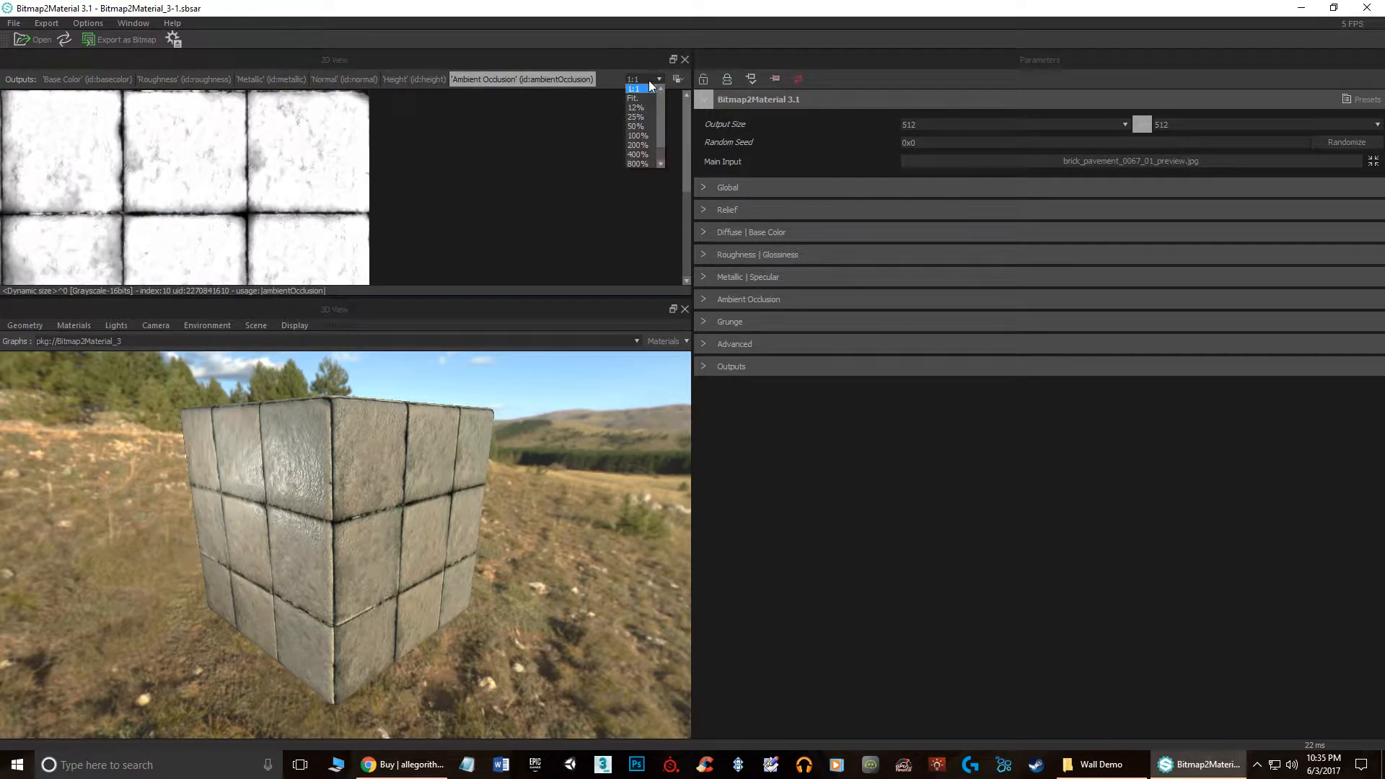
{"action": "left_click", "coordinate": [638, 135]}
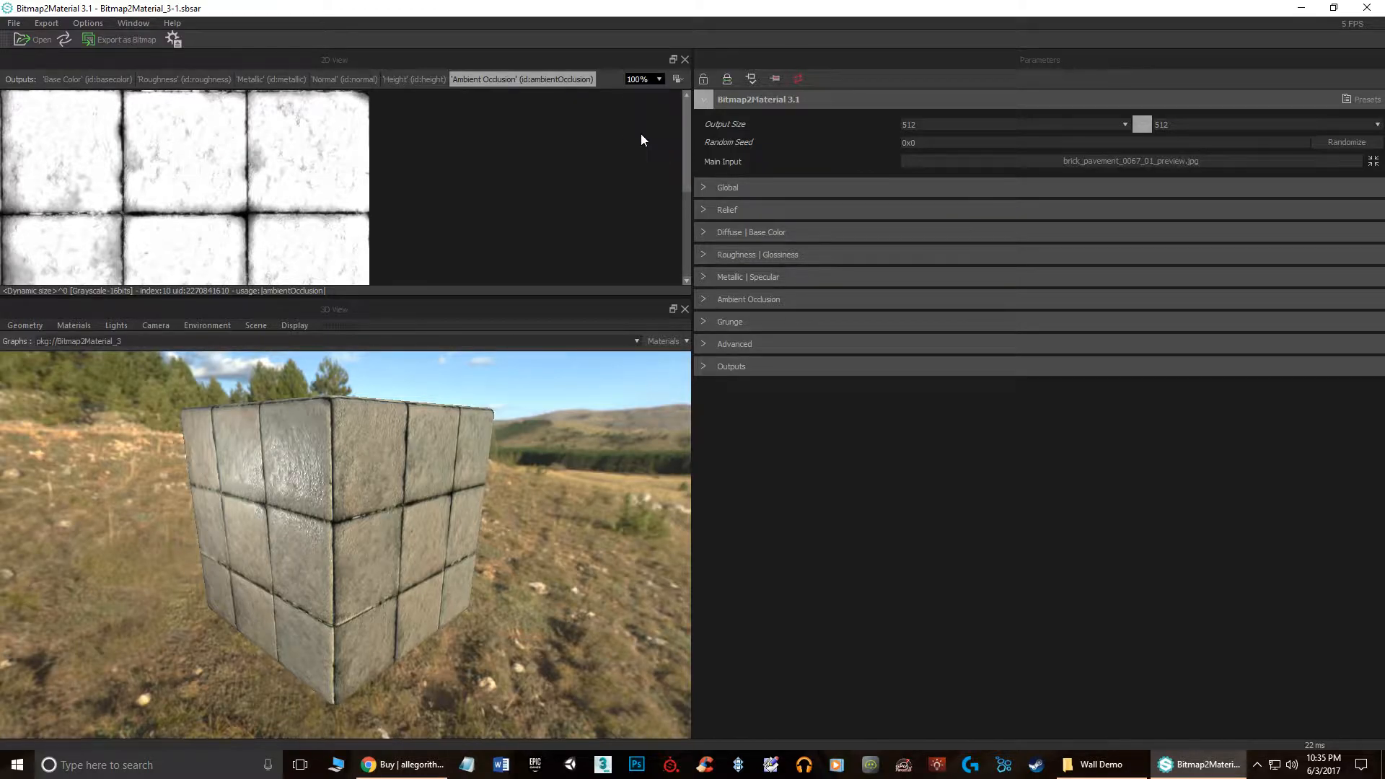
{"action": "left_click", "coordinate": [659, 79]}
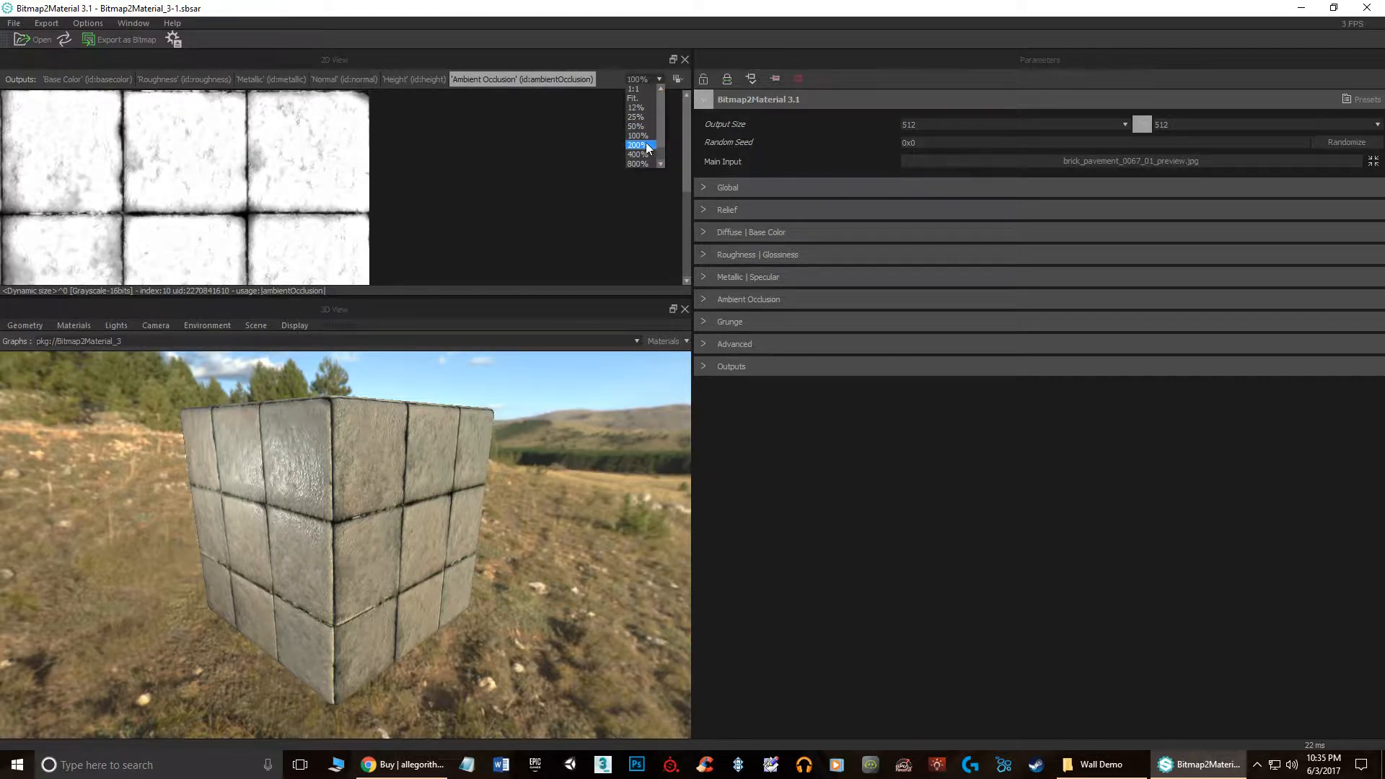
{"action": "left_click", "coordinate": [639, 146]}
{"action": "left_click", "coordinate": [651, 78]}
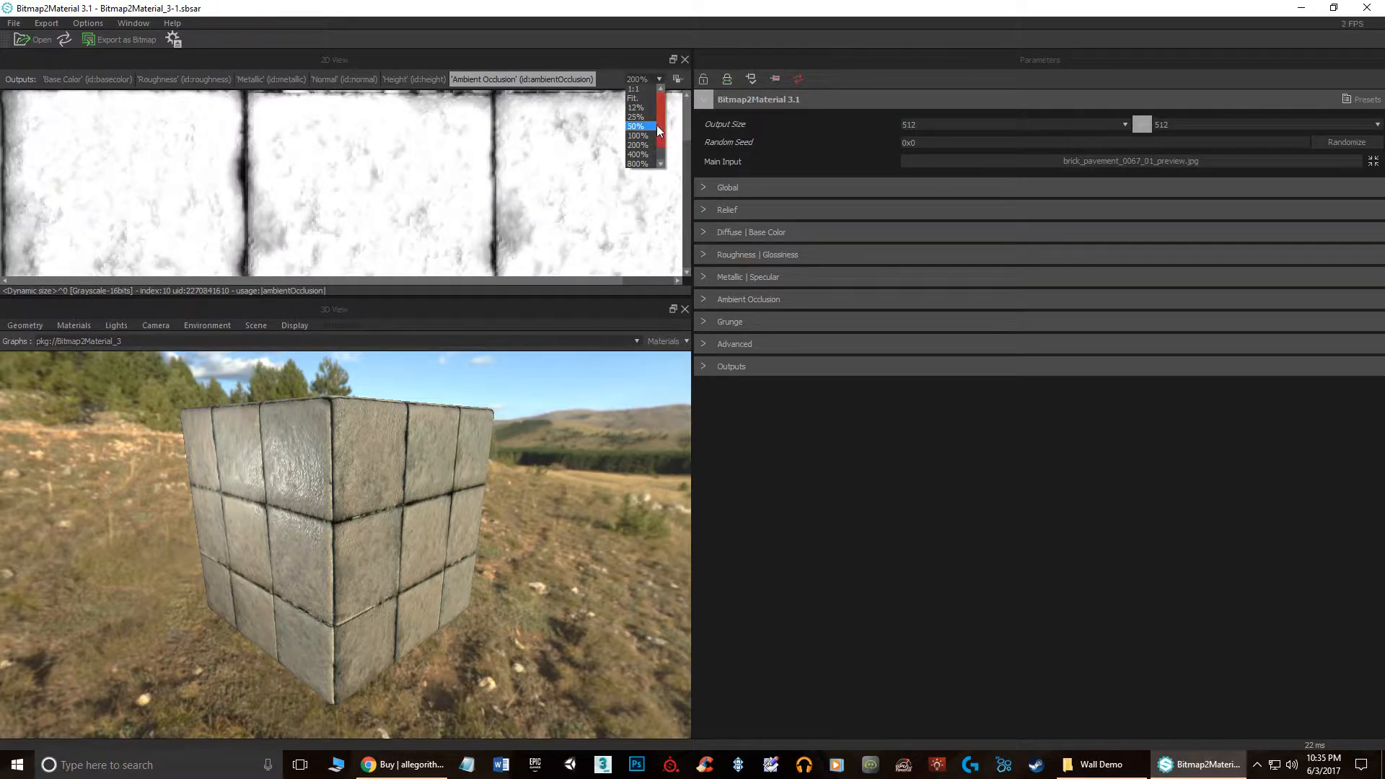
{"action": "left_click", "coordinate": [638, 136]}
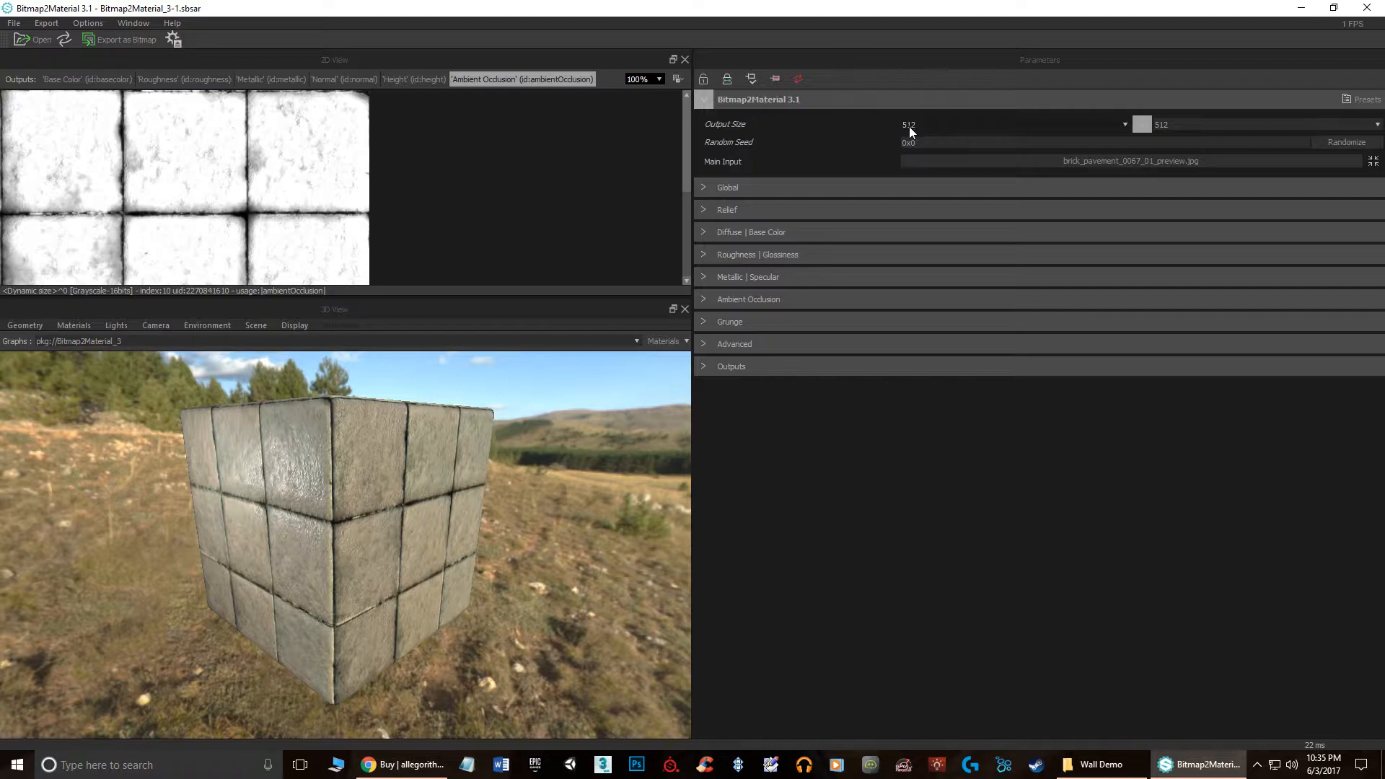
Step: Try an output size of 2048, check it on the Base Color output, and set the output size to 1024
{"action": "left_click", "coordinate": [1067, 128]}
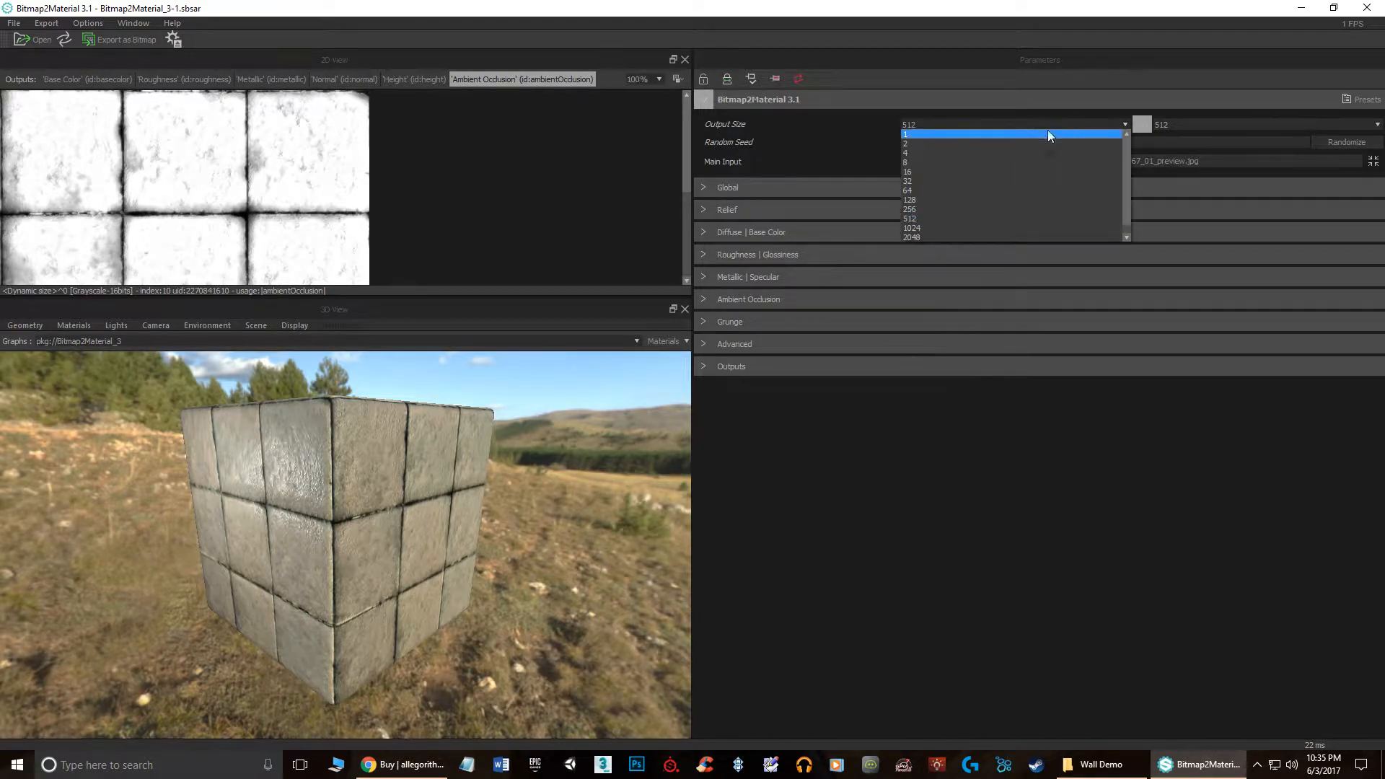
{"action": "left_click", "coordinate": [916, 237]}
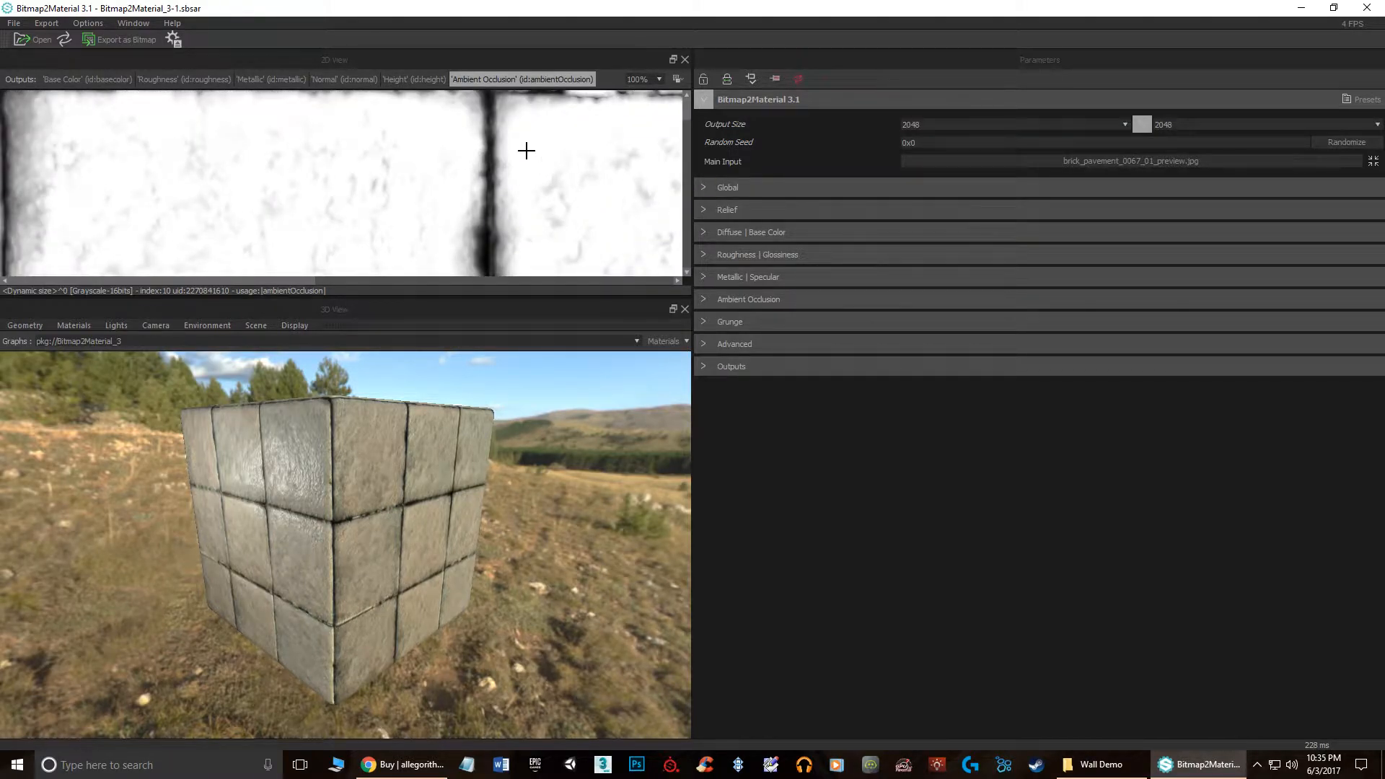
{"action": "left_click", "coordinate": [58, 83]}
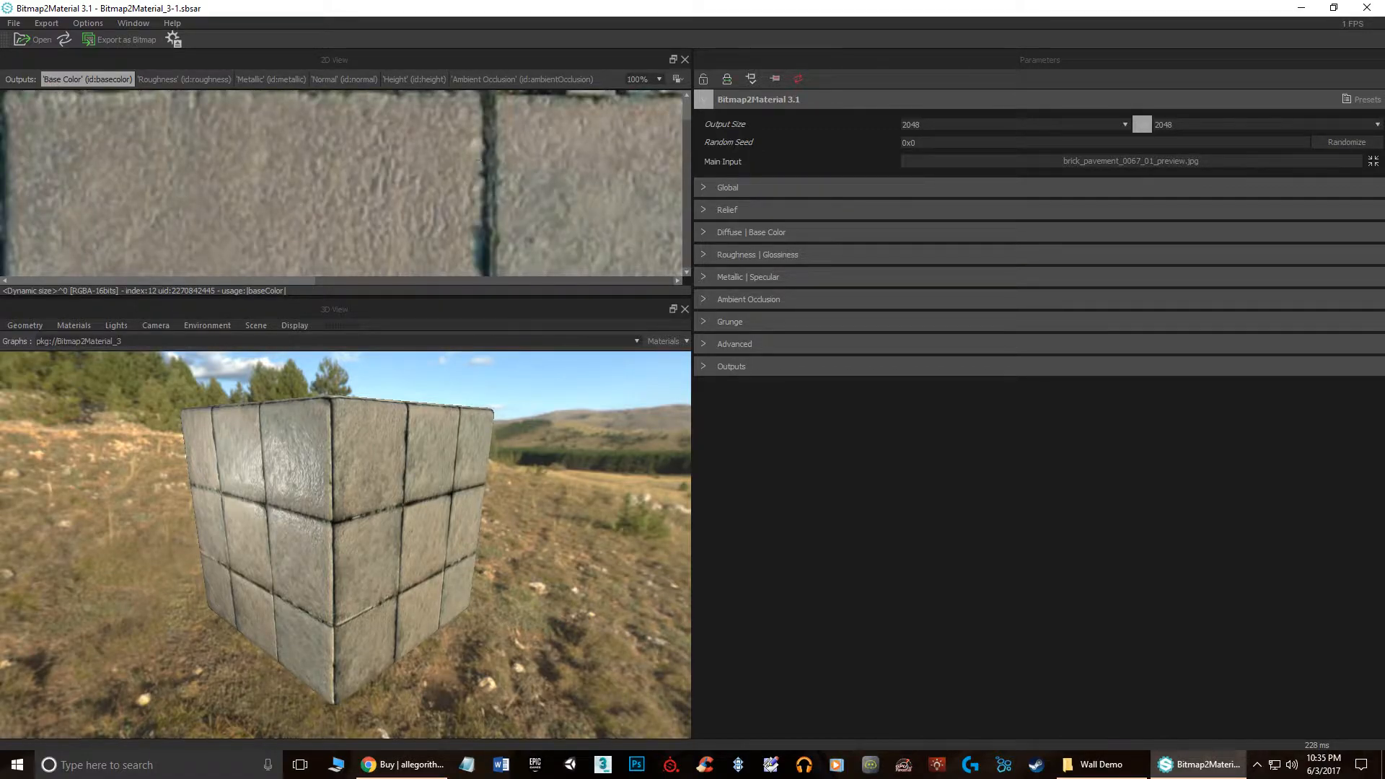
{"action": "left_click", "coordinate": [913, 126]}
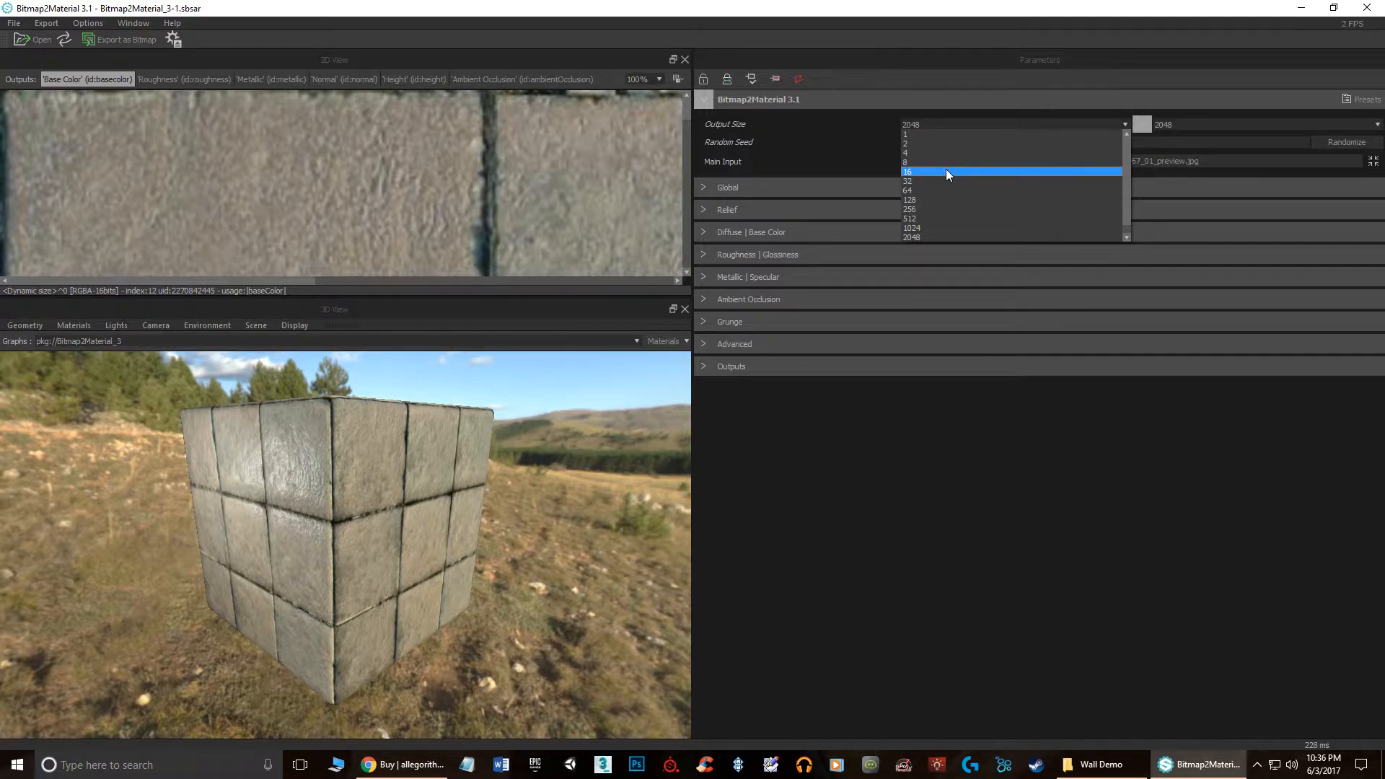
{"action": "left_click", "coordinate": [954, 228]}
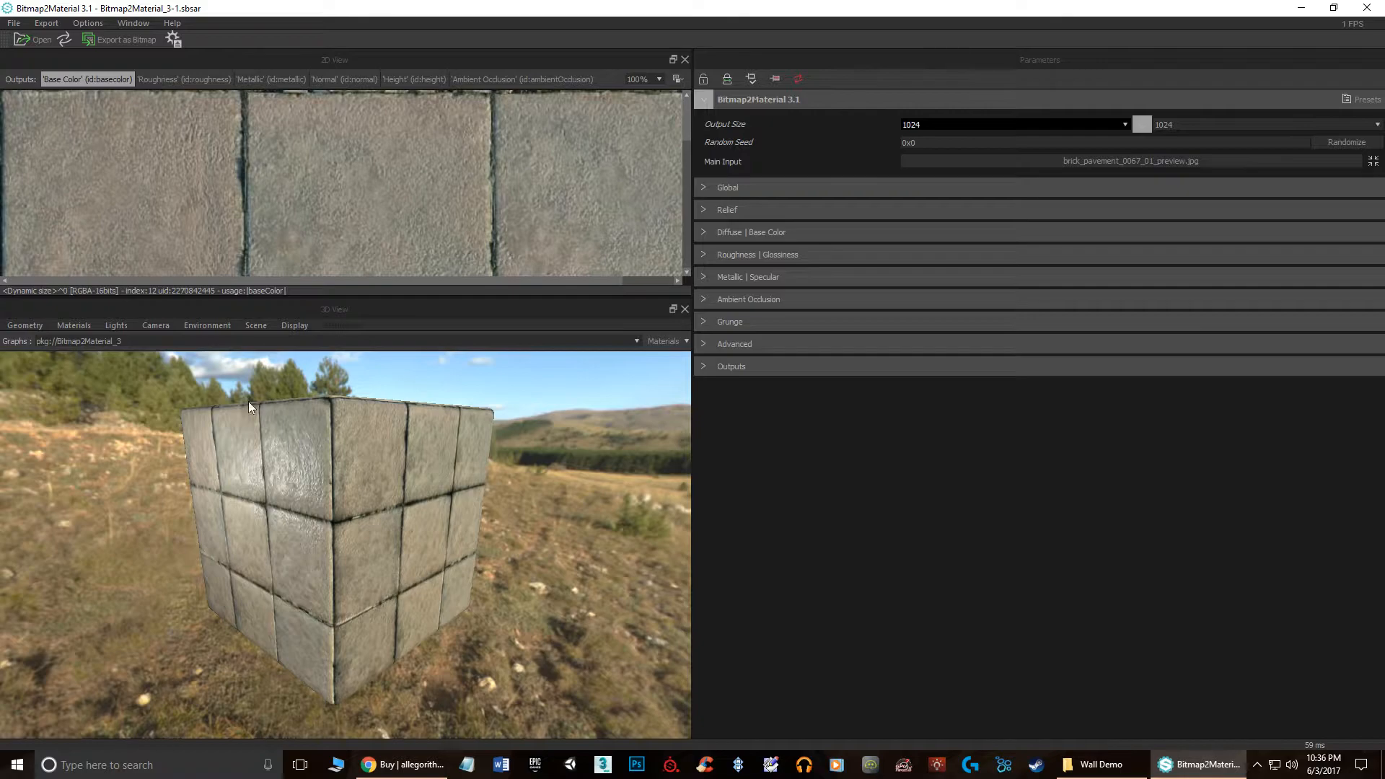
Step: Change the 3D preview geometry to Cylinder and examine the material on it
{"action": "left_click", "coordinate": [15, 326]}
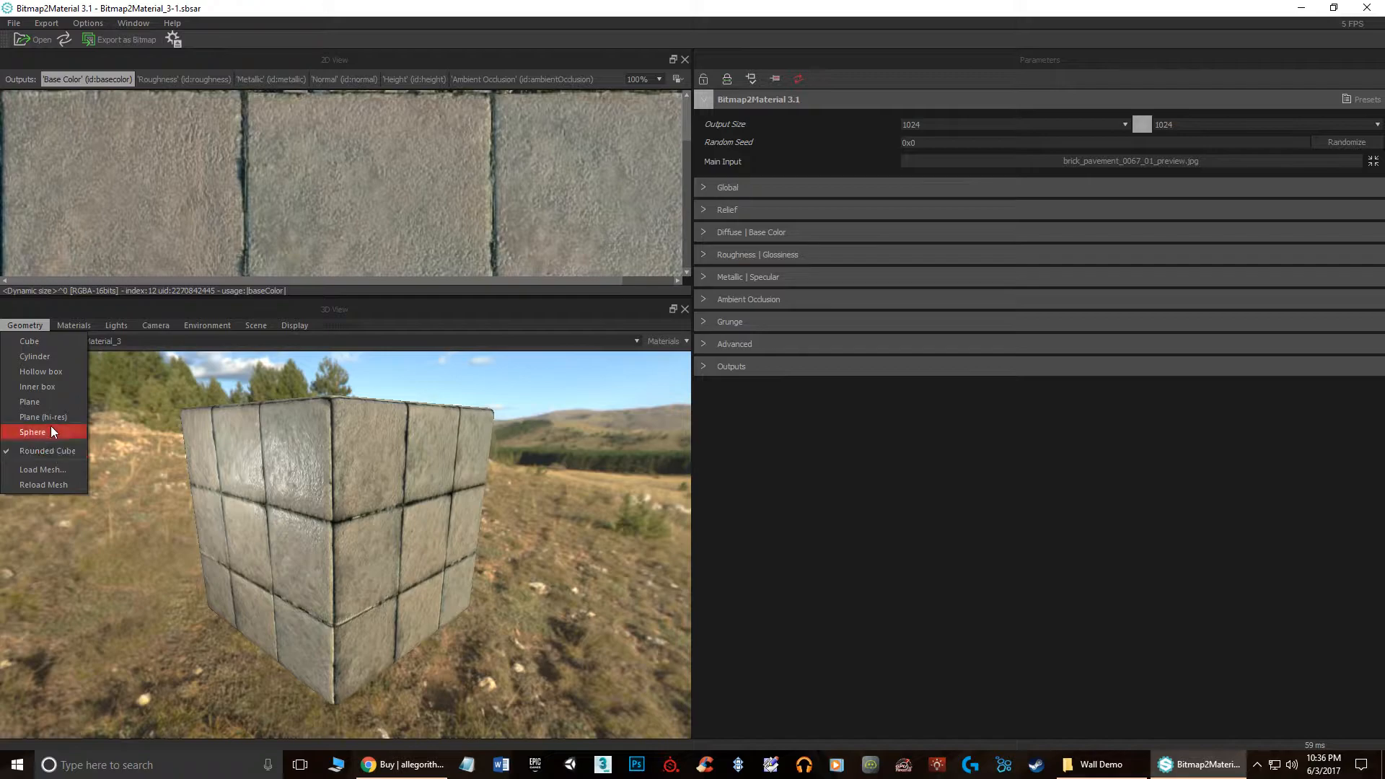
{"action": "left_click", "coordinate": [46, 356]}
{"action": "left_click_drag", "start_coordinate": [318, 453], "coordinate": [263, 453]}
Step: Change the 3D preview geometry to Inner box and examine the tiles on its walls and inner cube
{"action": "left_click", "coordinate": [25, 327]}
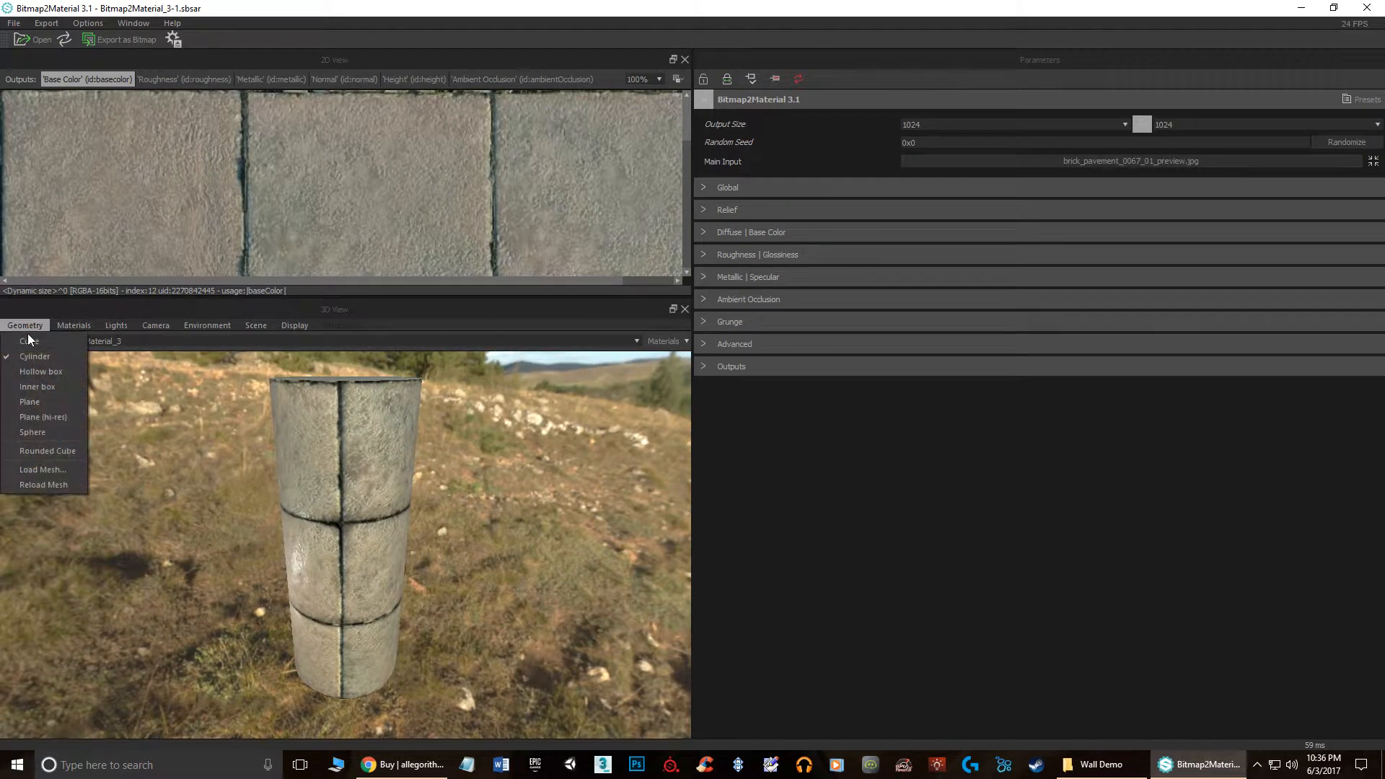
{"action": "left_click", "coordinate": [51, 388]}
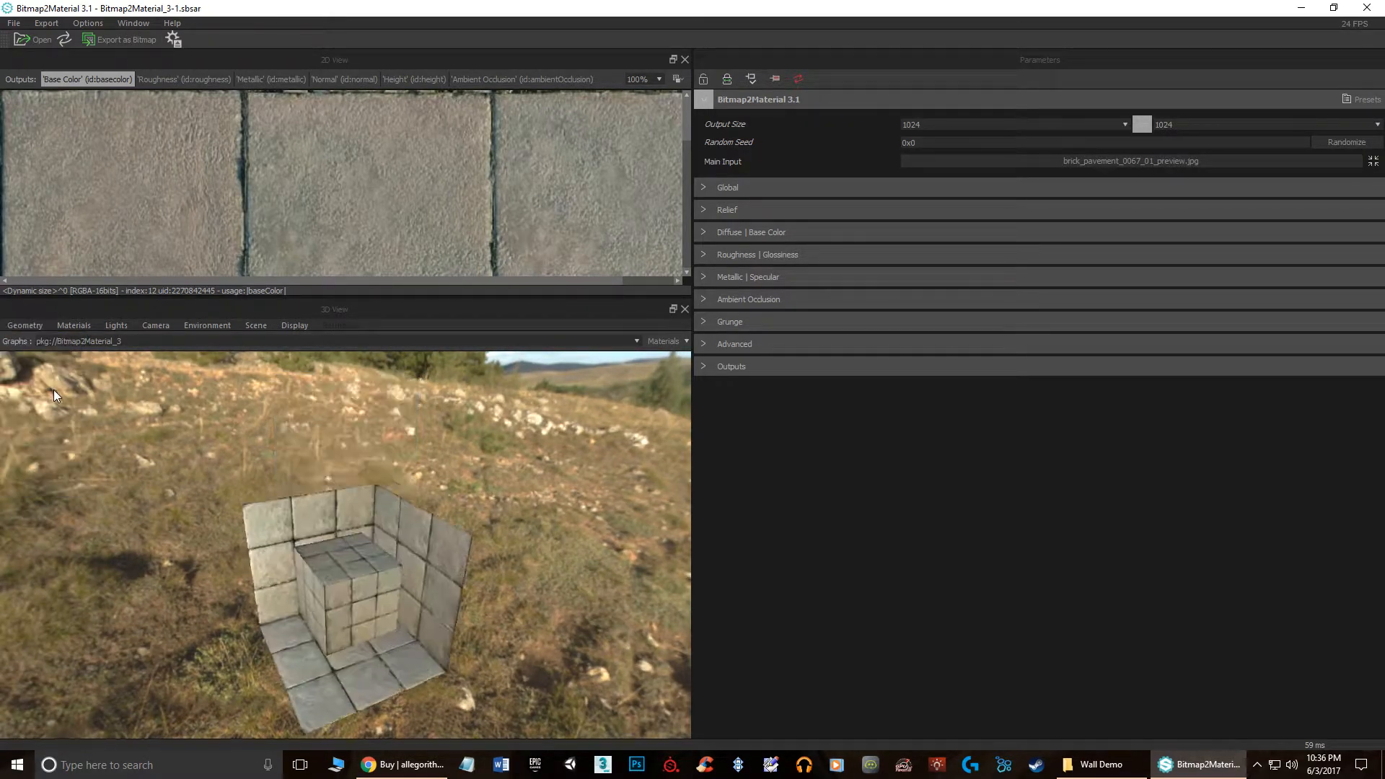
{"action": "scroll", "coordinate": [390, 517], "scroll_direction": "up", "scroll_amount": 3}
{"action": "left_click_drag", "start_coordinate": [379, 516], "coordinate": [399, 509]}
{"action": "middle_click_drag", "start_coordinate": [400, 509], "coordinate": [372, 478]}
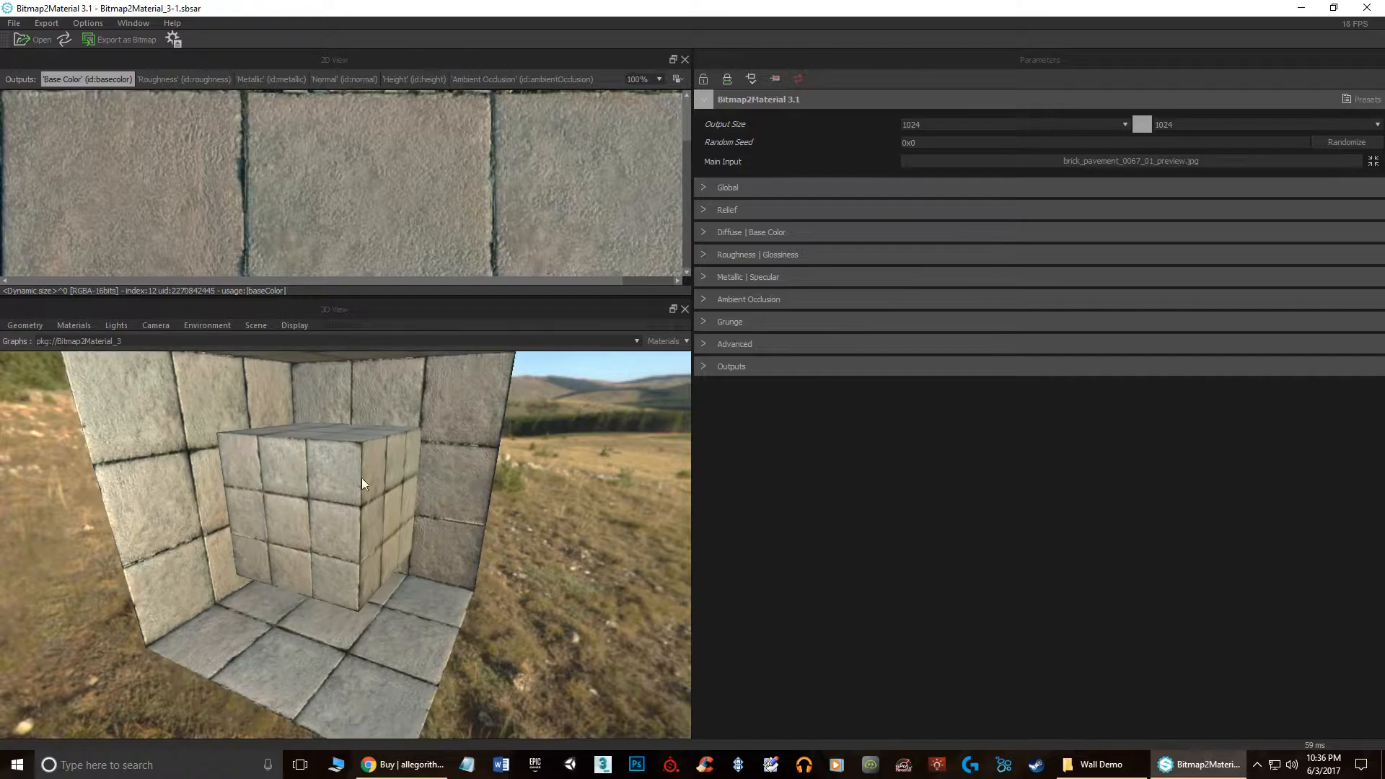
{"action": "left_click_drag", "start_coordinate": [372, 479], "coordinate": [310, 469]}
Step: Change the 3D preview geometry to Rounded Cube and examine the material on it
{"action": "left_click", "coordinate": [25, 325]}
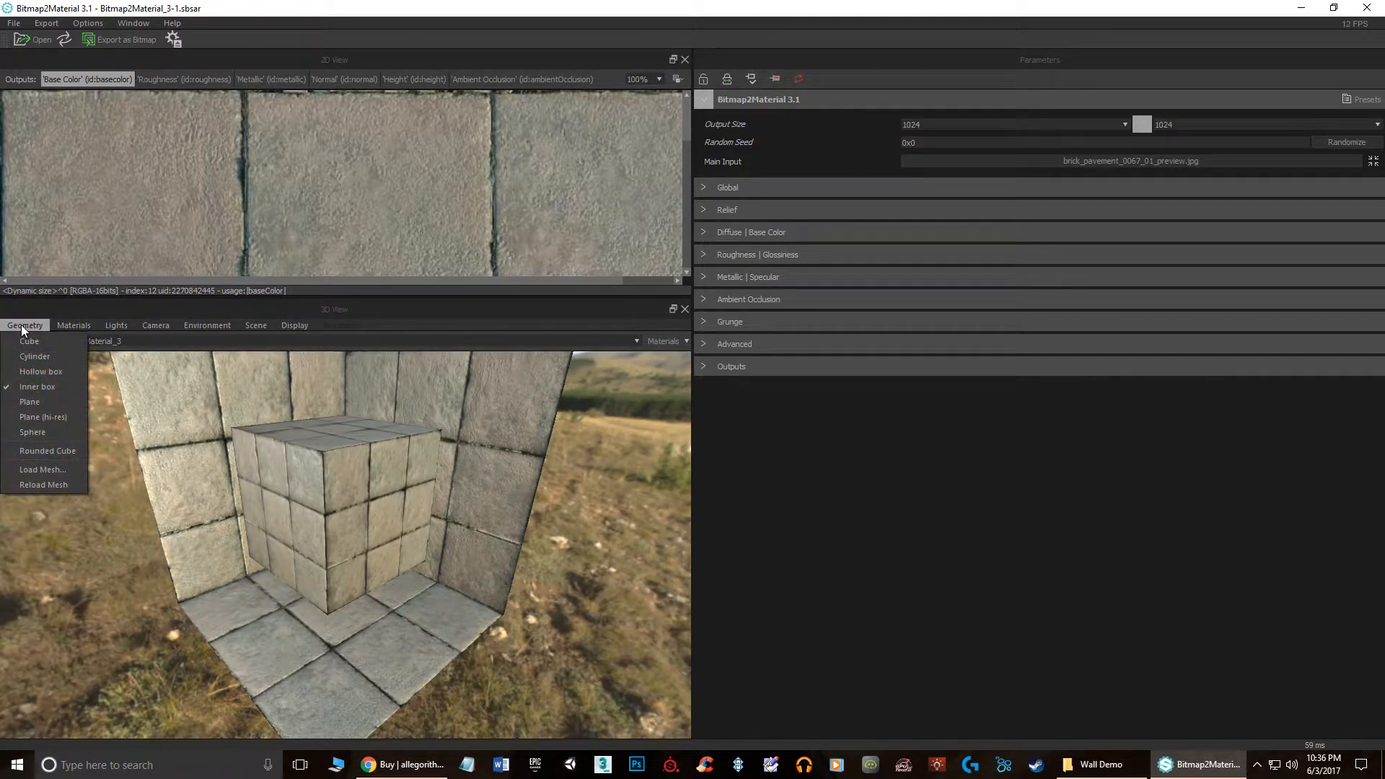
{"action": "left_click", "coordinate": [55, 452]}
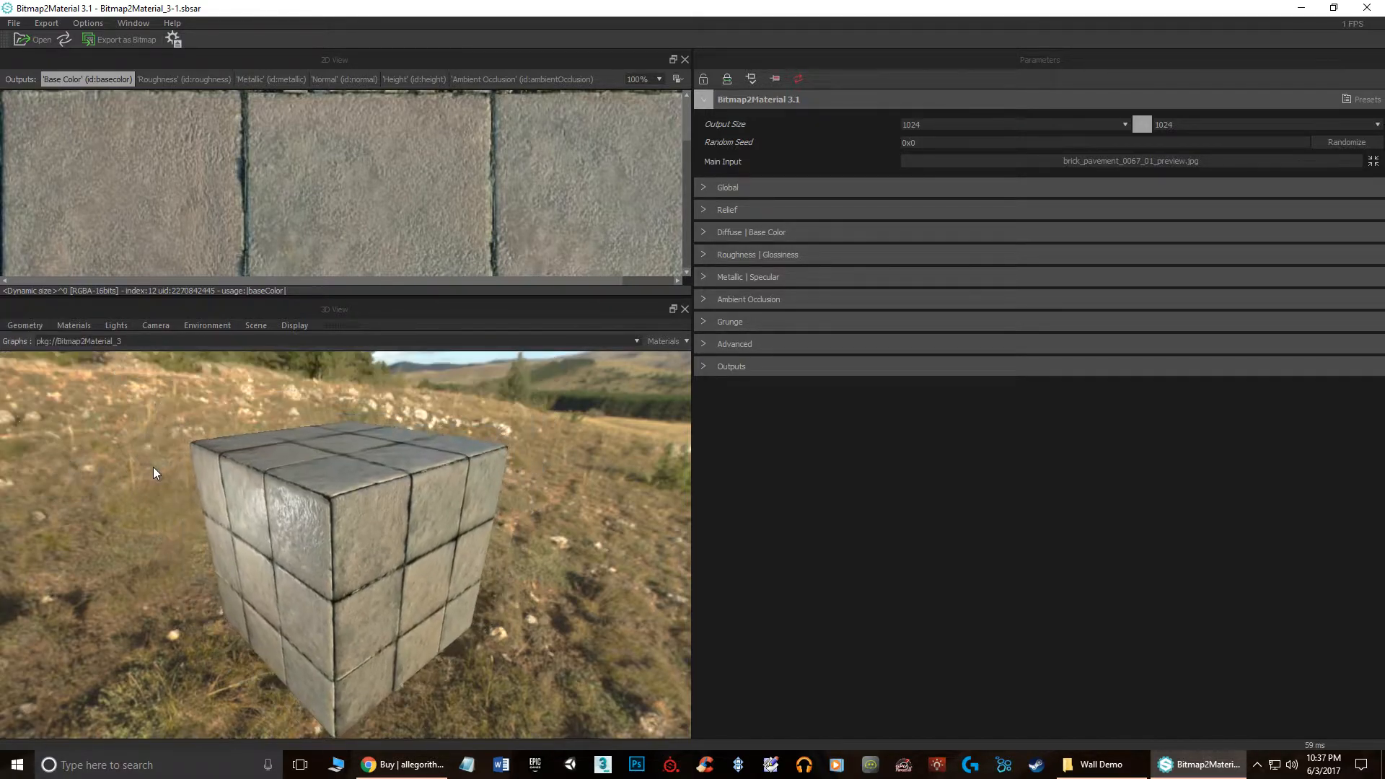
{"action": "left_click_drag", "start_coordinate": [299, 467], "coordinate": [287, 444]}
Step: Examine the default material's shader definitions, including the physically_metallic_roughness options, and its list of channels
{"action": "left_click", "coordinate": [70, 325]}
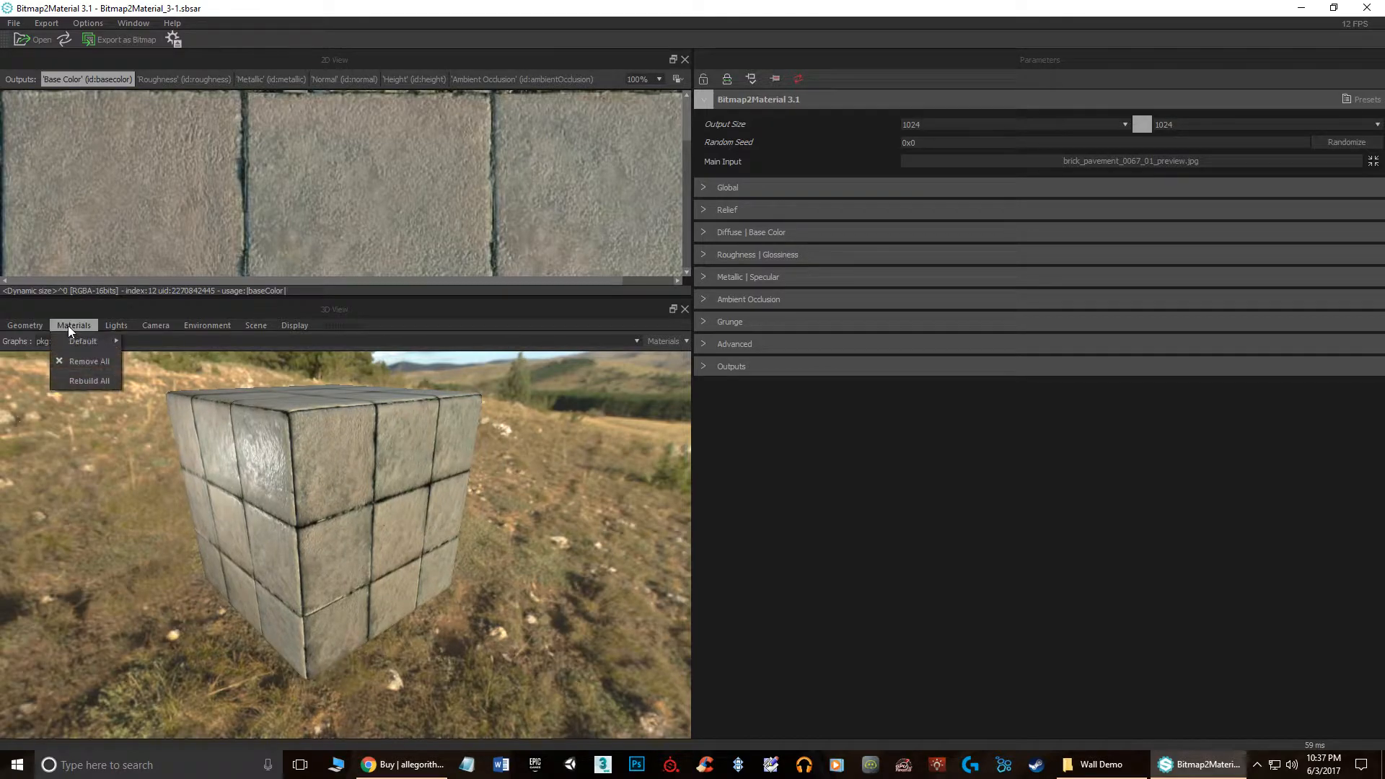
{"action": "mouse_move", "coordinate": [83, 342]}
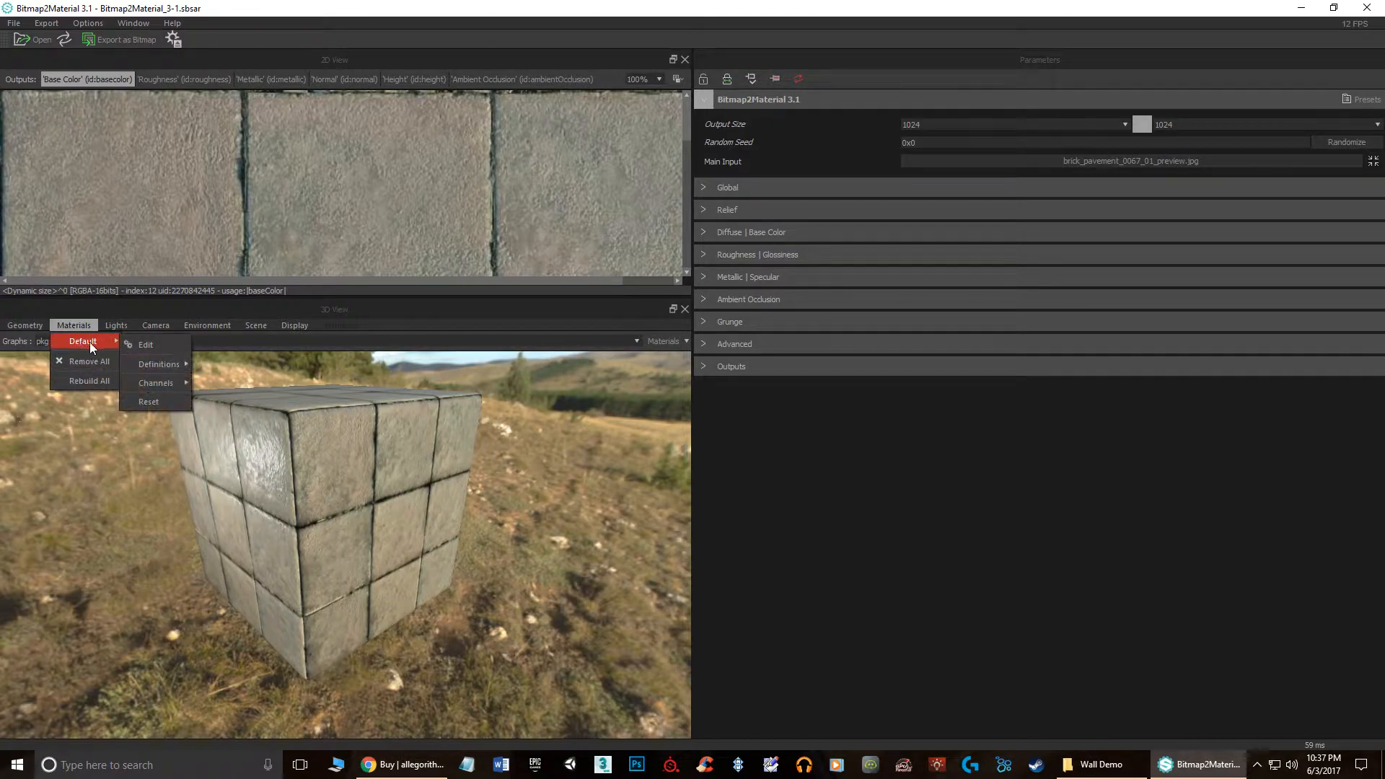
{"action": "mouse_move", "coordinate": [175, 363]}
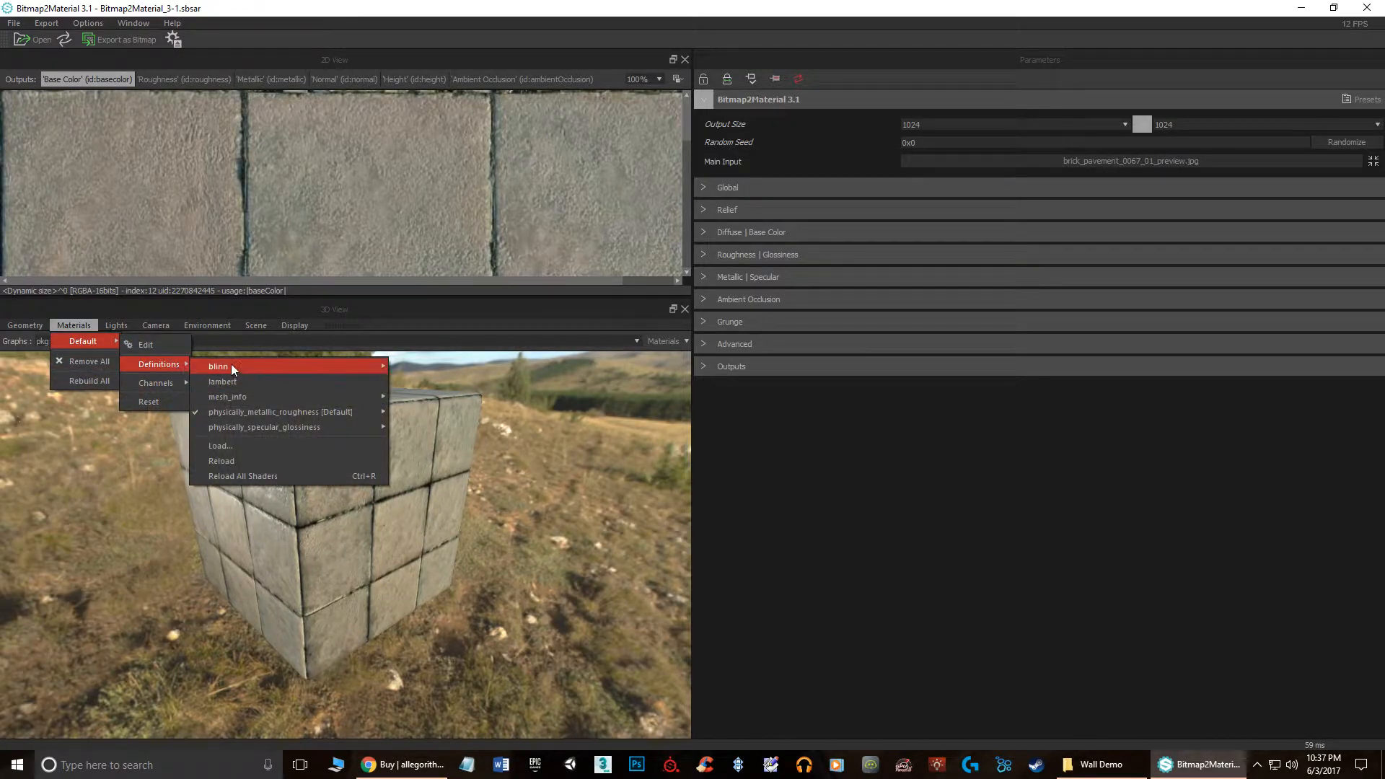
{"action": "mouse_move", "coordinate": [257, 368]}
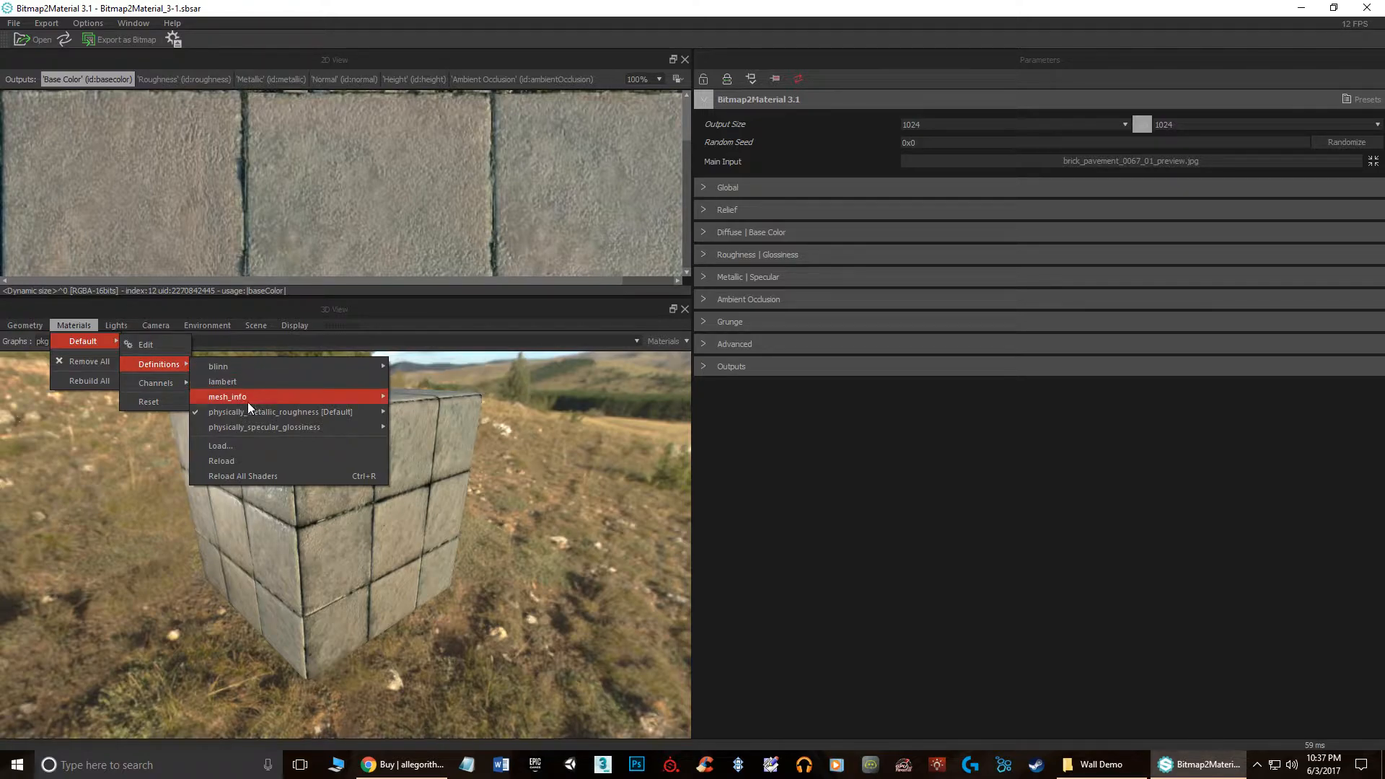
{"action": "mouse_move", "coordinate": [231, 409]}
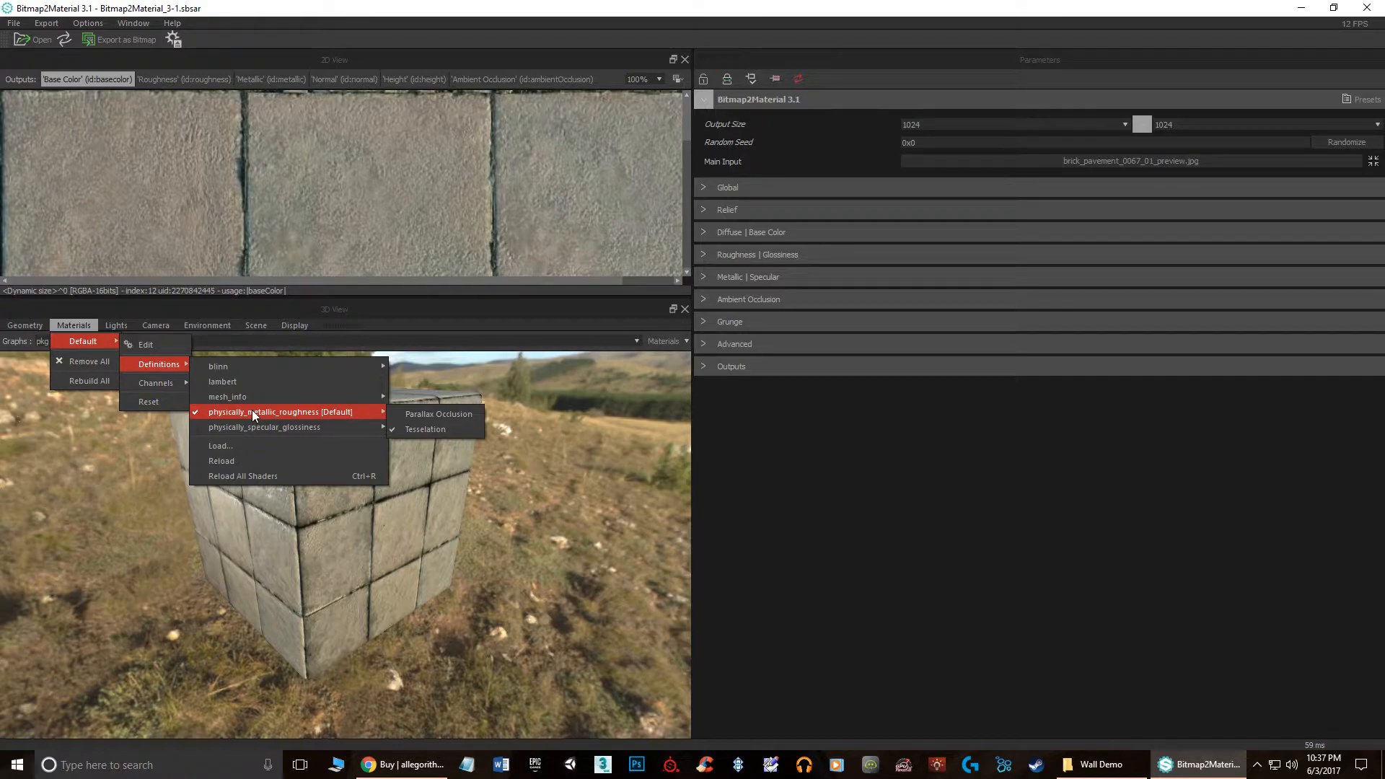
{"action": "mouse_move", "coordinate": [286, 428]}
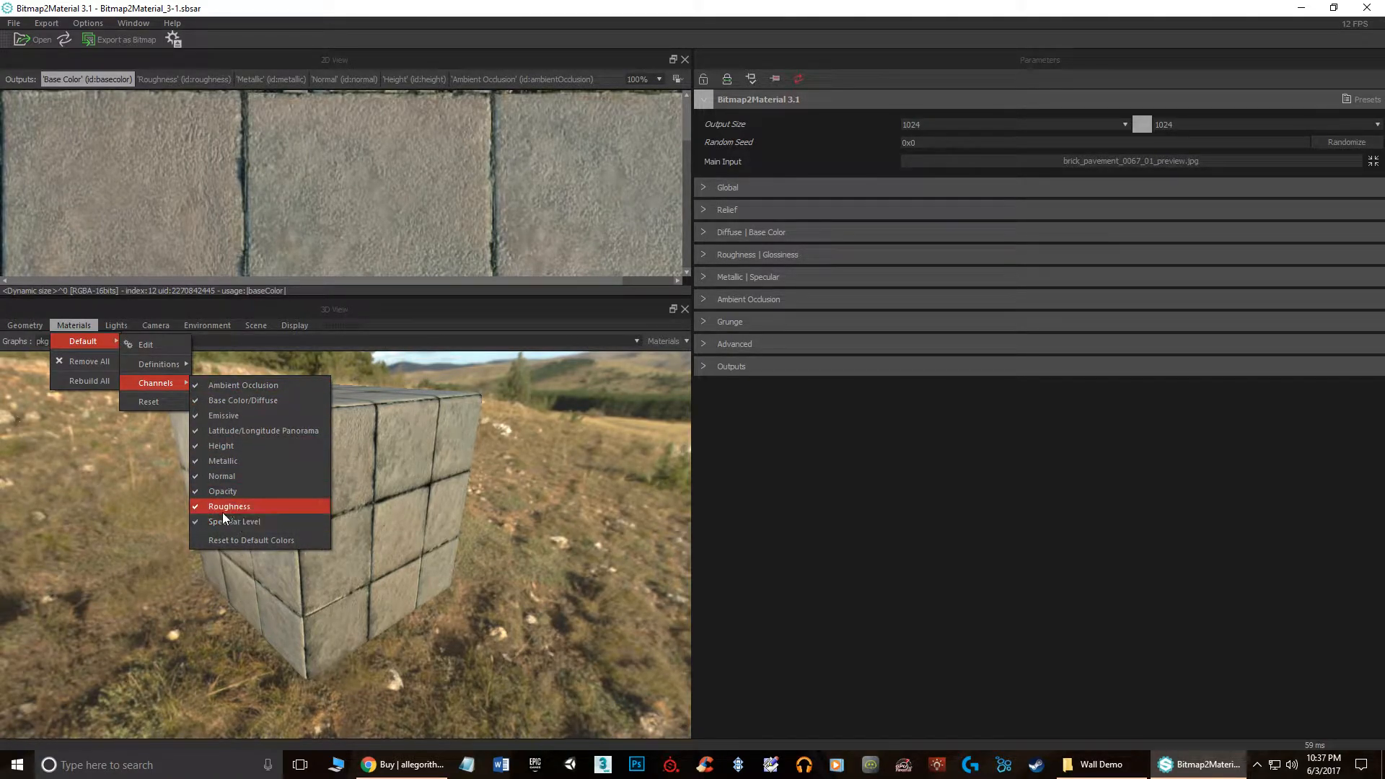
{"action": "left_click", "coordinate": [218, 414]}
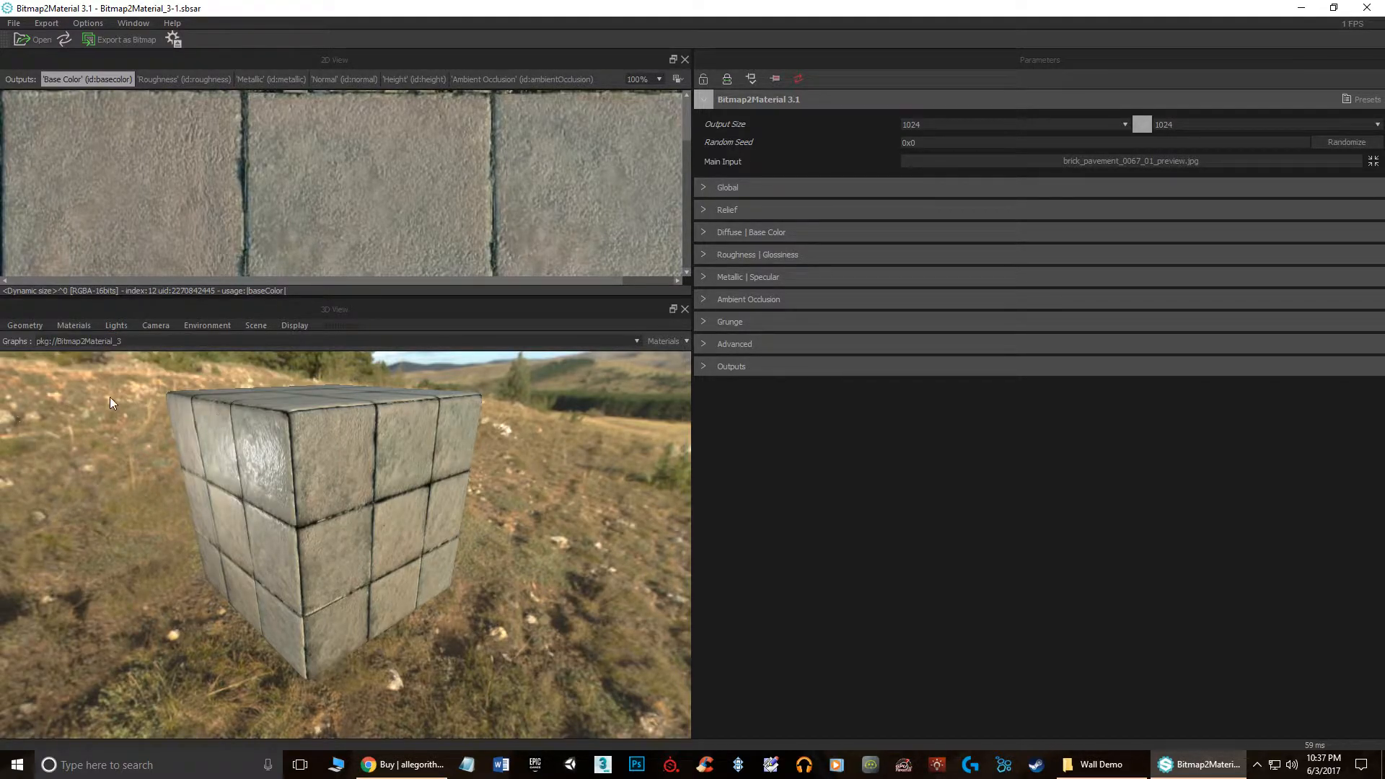
{"action": "left_click", "coordinate": [76, 325]}
{"action": "mouse_move", "coordinate": [85, 342]}
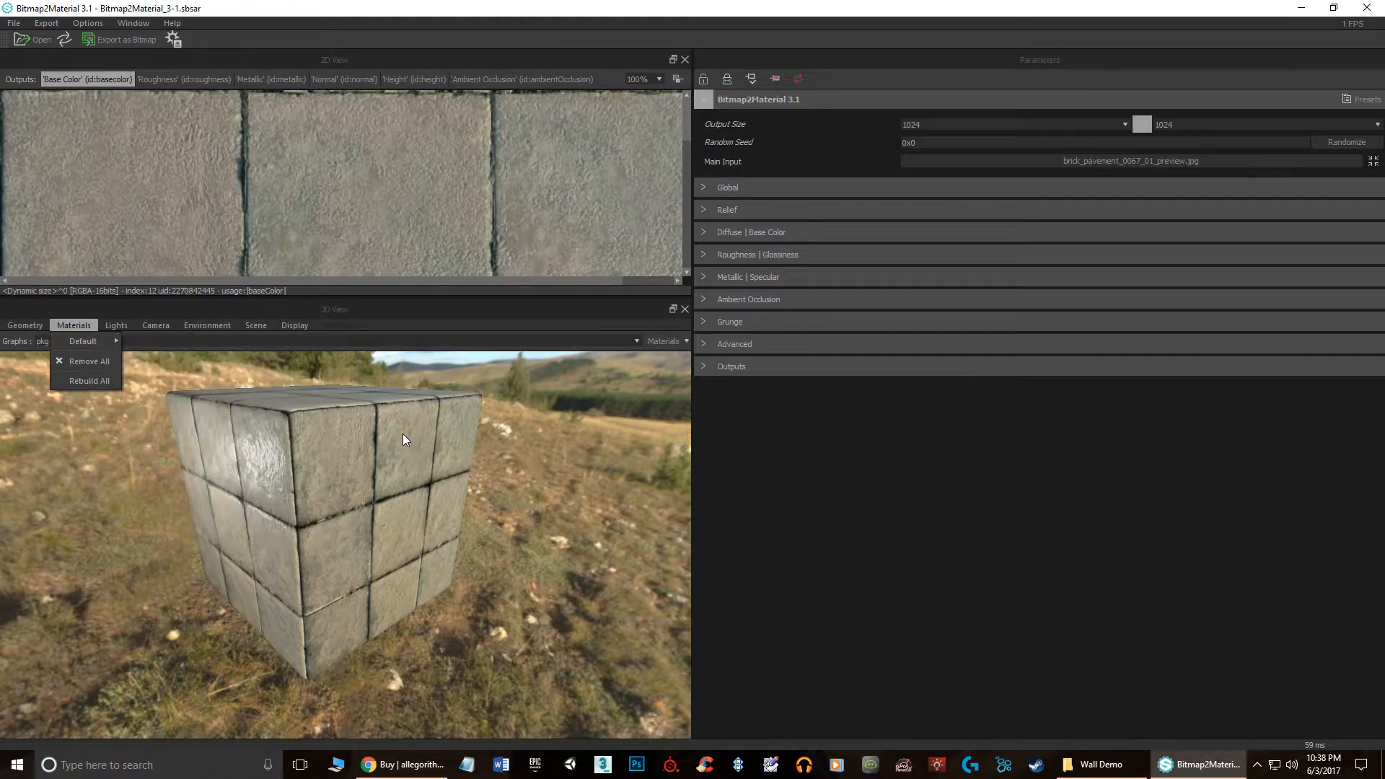
Step: Open the light settings and compare the cube with the first point light disabled and enabled, ending enabled
{"action": "left_click", "coordinate": [121, 326]}
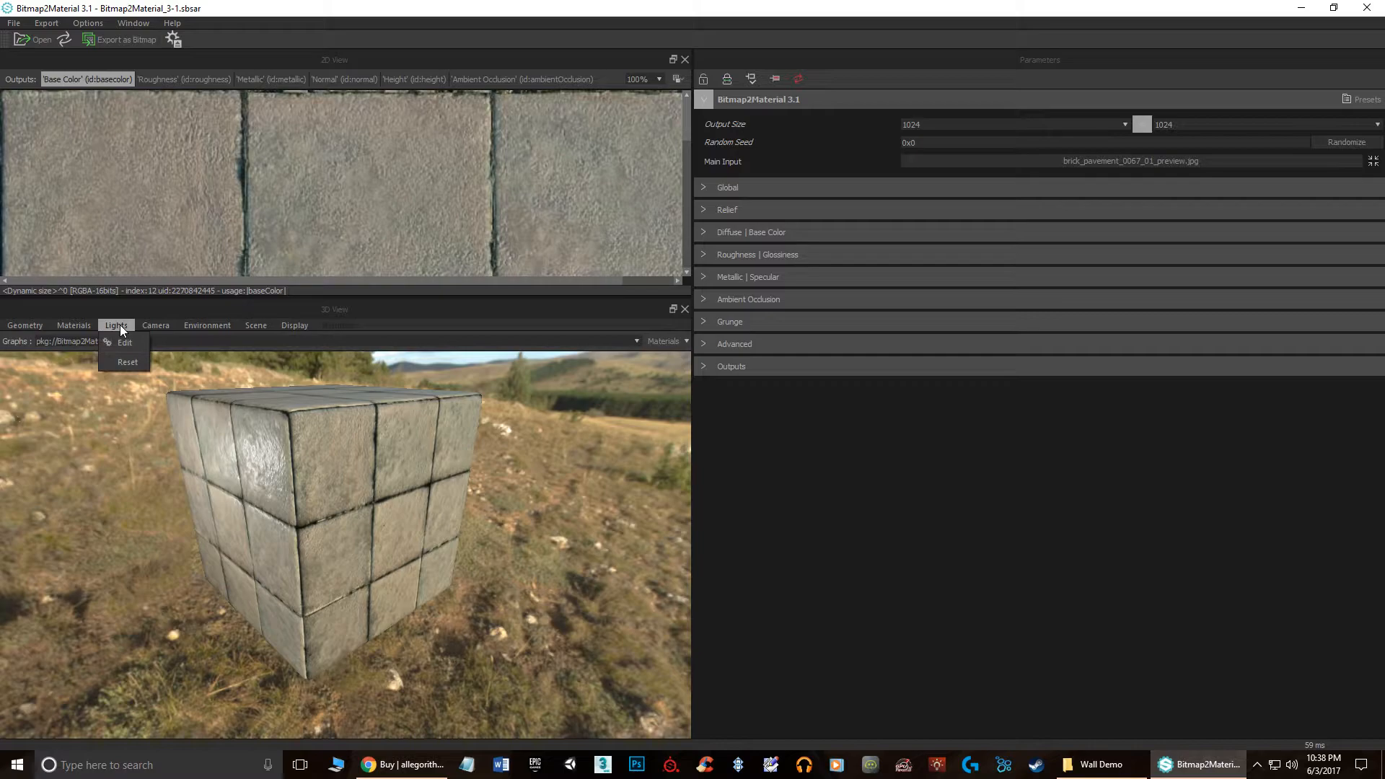
{"action": "left_click", "coordinate": [125, 343]}
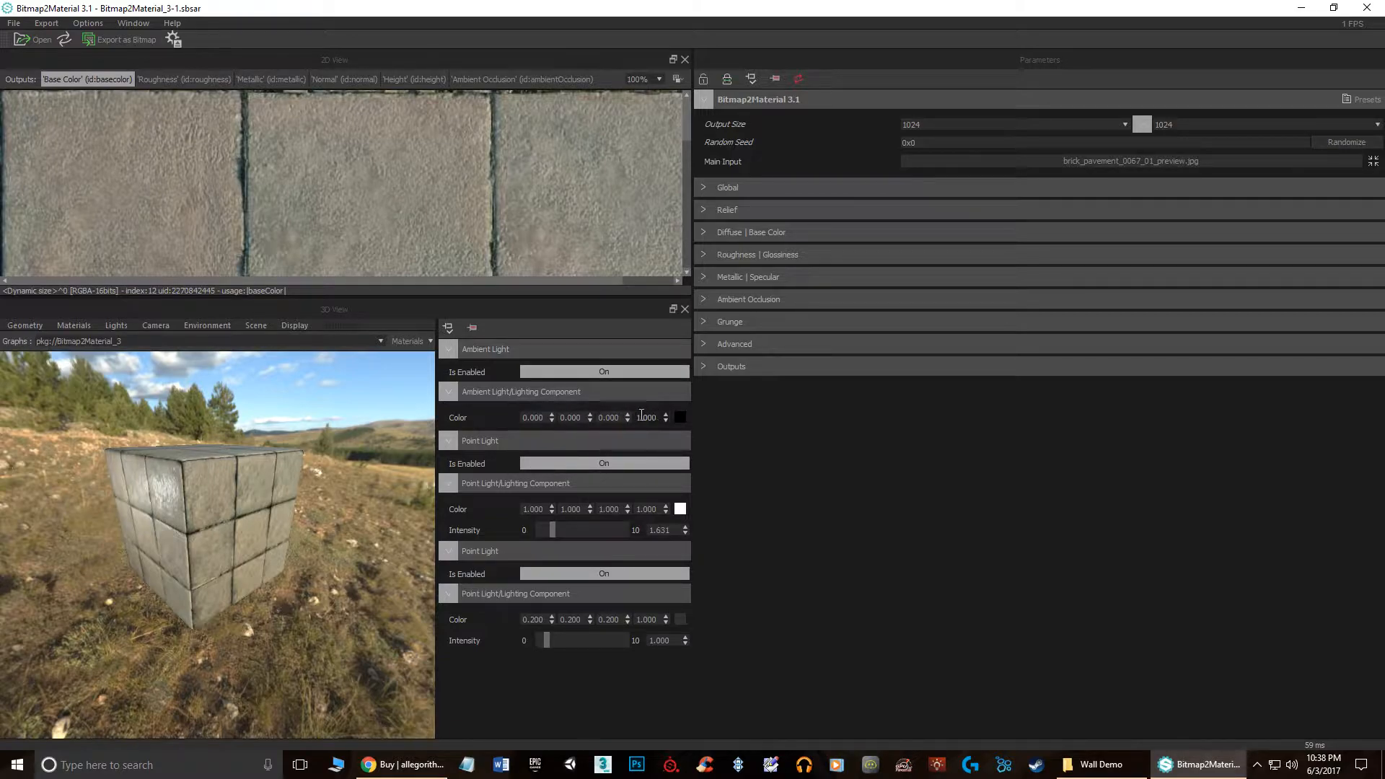
{"action": "left_click", "coordinate": [559, 462]}
{"action": "left_click", "coordinate": [565, 460]}
{"action": "left_click", "coordinate": [583, 464]}
{"action": "left_click", "coordinate": [583, 465]}
Step: Close the 3D view and restore it to the layout
{"action": "left_click", "coordinate": [685, 309]}
{"action": "left_click", "coordinate": [132, 23]}
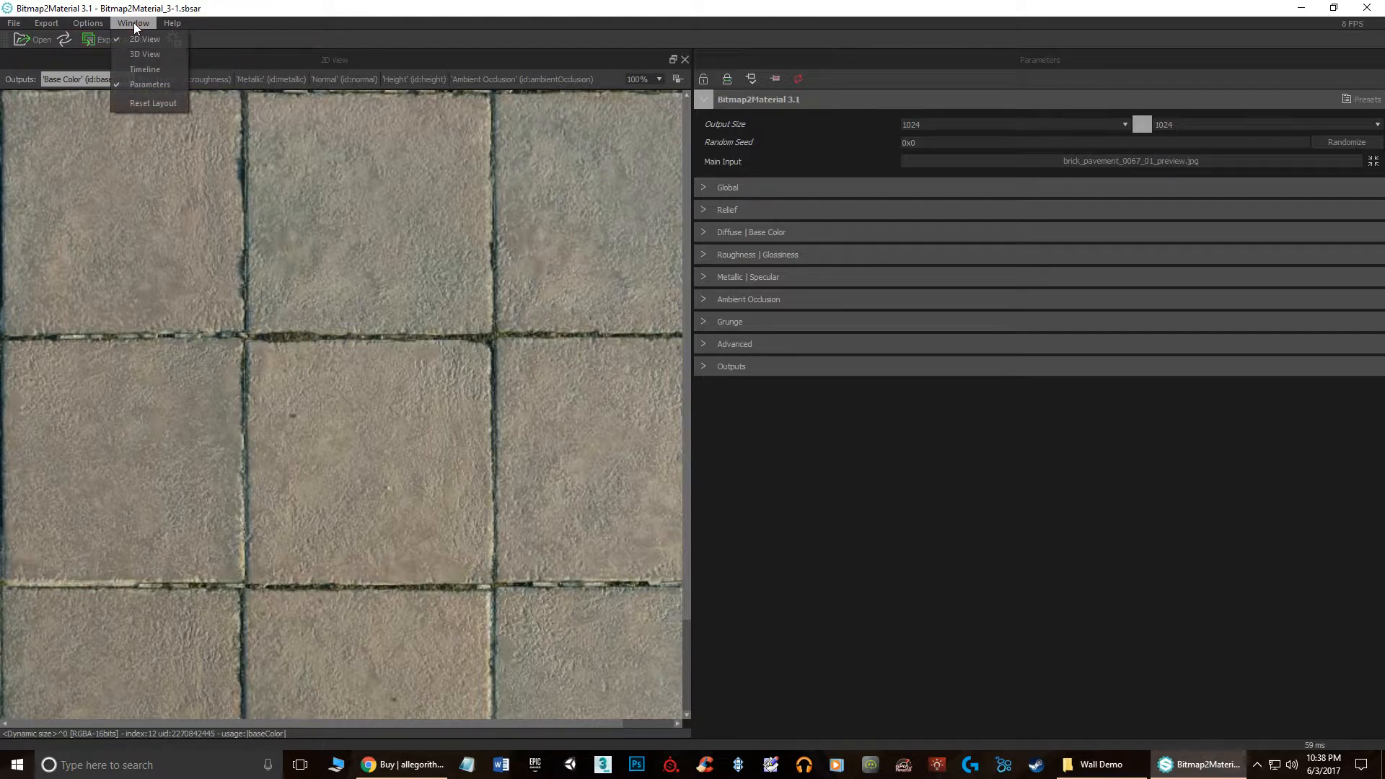
{"action": "left_click", "coordinate": [147, 54]}
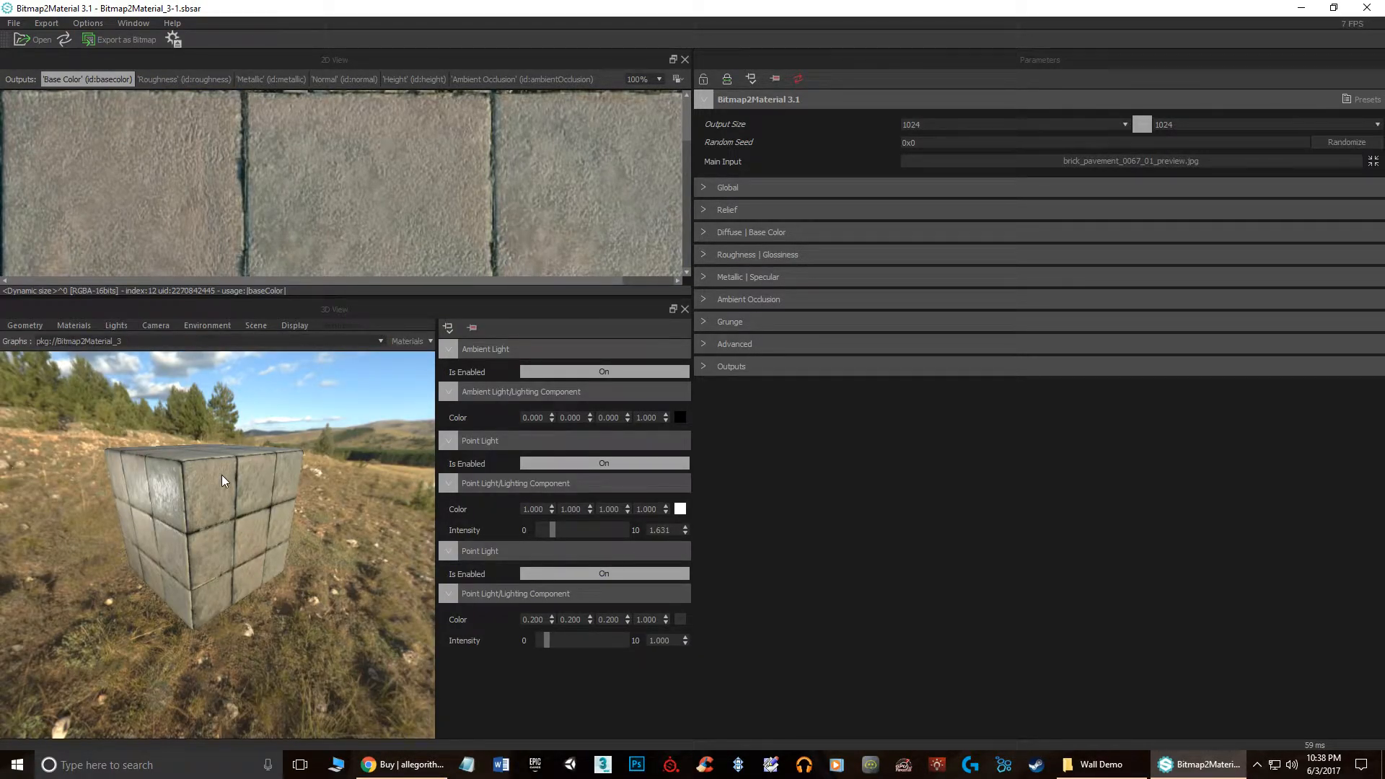
Step: Turn on the light display in the 3D view and move the point light in front of the cube's left face
{"action": "left_click_drag", "start_coordinate": [173, 517], "coordinate": [198, 498], "text": "ctrl+shift"}
{"action": "left_click_drag", "start_coordinate": [178, 404], "coordinate": [134, 600], "text": "ctrl+shift"}
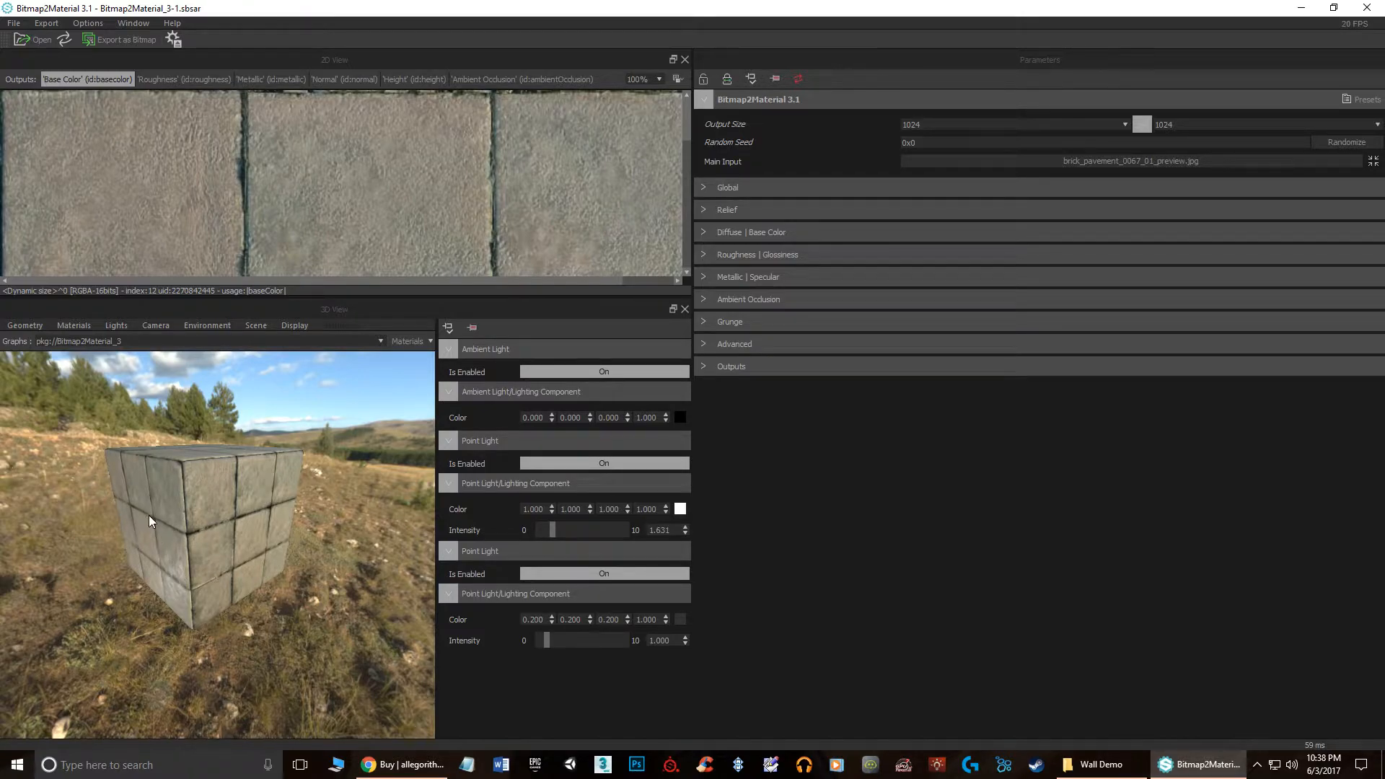
{"action": "left_click", "coordinate": [303, 322]}
{"action": "left_click", "coordinate": [353, 352]}
{"action": "left_click", "coordinate": [295, 324]}
{"action": "left_click", "coordinate": [302, 391]}
{"action": "mouse_move", "coordinate": [163, 594]}
{"action": "right_mouse_down", "text": "ctrl"}
{"action": "mouse_move", "coordinate": [154, 617]}
{"action": "mouse_move", "coordinate": [138, 546]}
{"action": "mouse_move", "coordinate": [218, 633]}
{"action": "mouse_move", "coordinate": [218, 529]}
{"action": "mouse_move", "coordinate": [137, 473]}
{"action": "mouse_move", "coordinate": [145, 639]}
{"action": "mouse_move", "coordinate": [171, 689]}
{"action": "mouse_move", "coordinate": [193, 695]}
{"action": "mouse_move", "coordinate": [185, 614]}
{"action": "right_mouse_up", "text": "ctrl"}
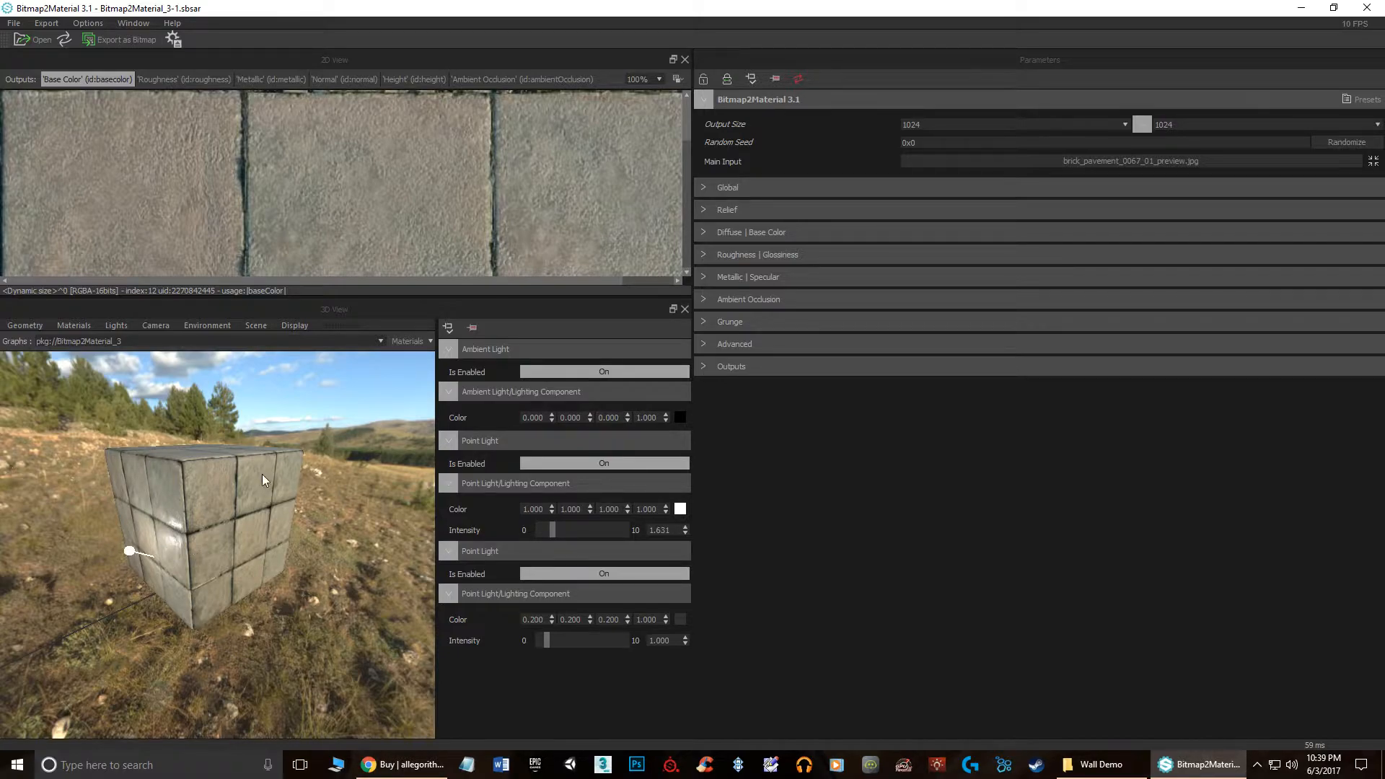
{"action": "left_click", "coordinate": [295, 326]}
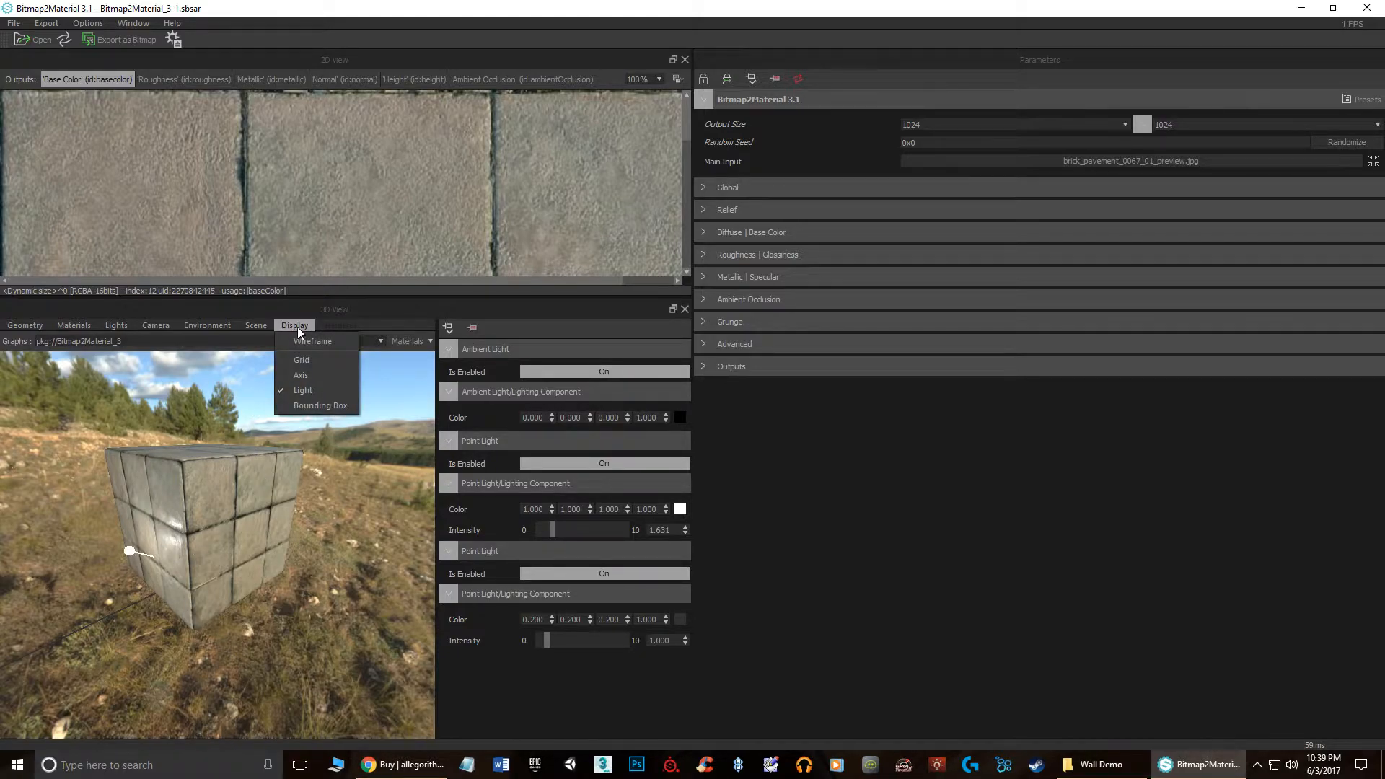
{"action": "left_click", "coordinate": [298, 326]}
{"action": "left_click", "coordinate": [294, 324]}
{"action": "left_click", "coordinate": [300, 325]}
{"action": "left_click", "coordinate": [293, 326]}
{"action": "mouse_move", "coordinate": [65, 328]}
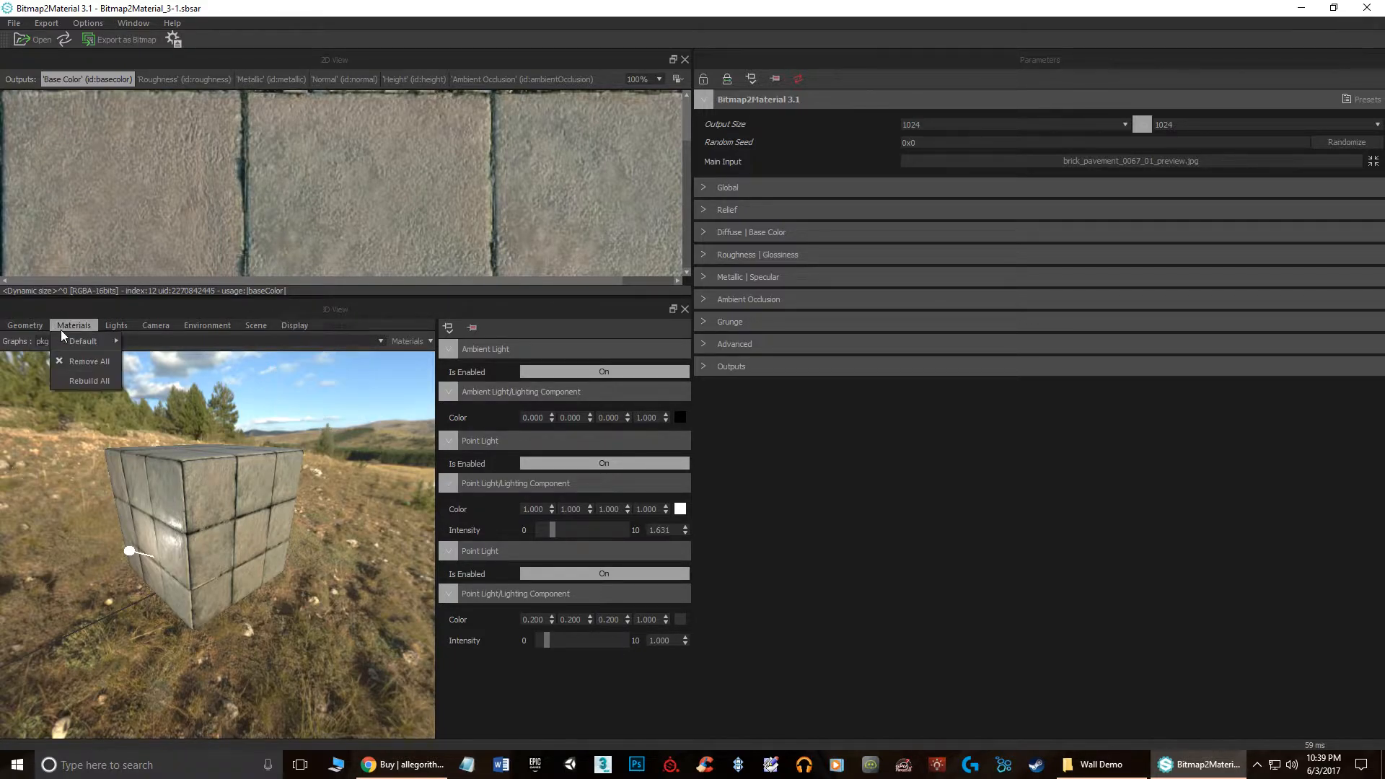
Step: Focus the camera on the cube, try an off-centre view, and refocus on the cube
{"action": "mouse_move", "coordinate": [162, 331]}
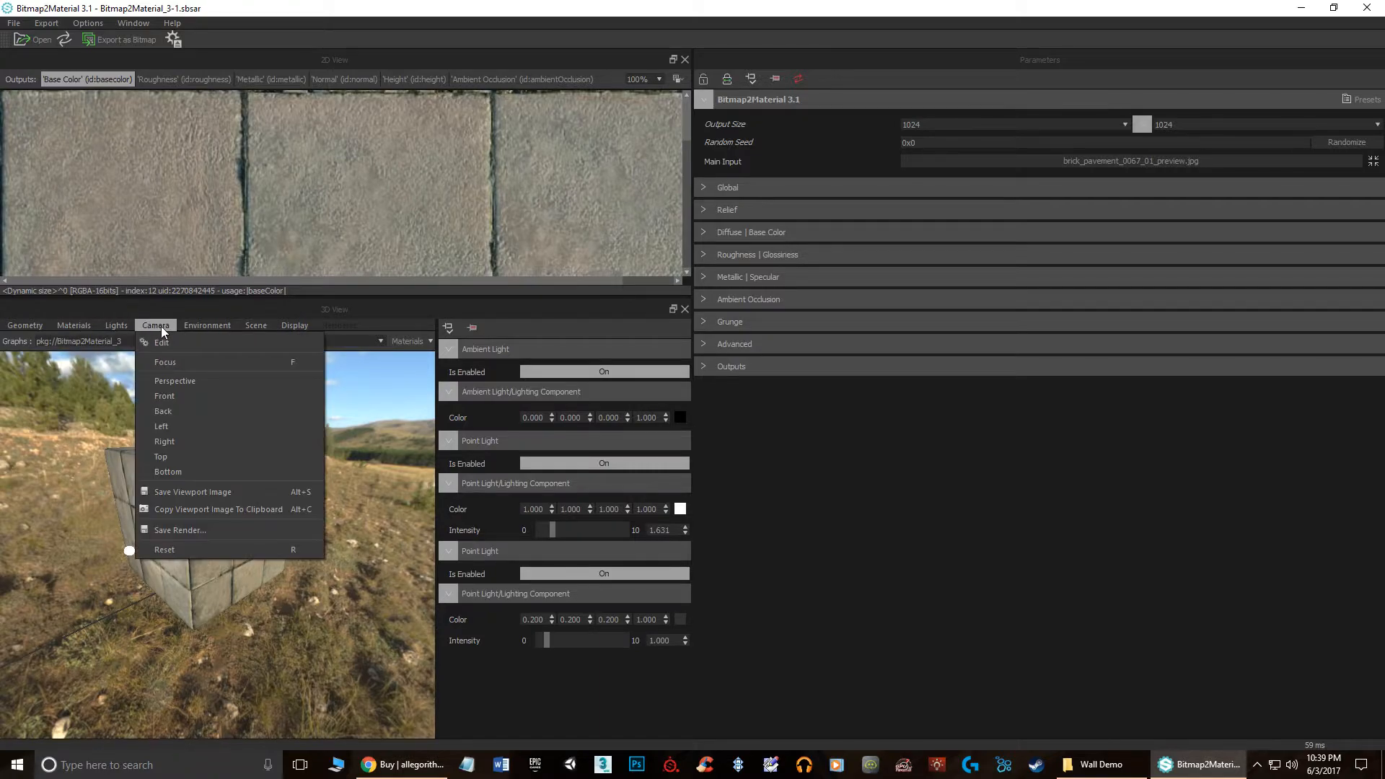
{"action": "mouse_move", "coordinate": [114, 326]}
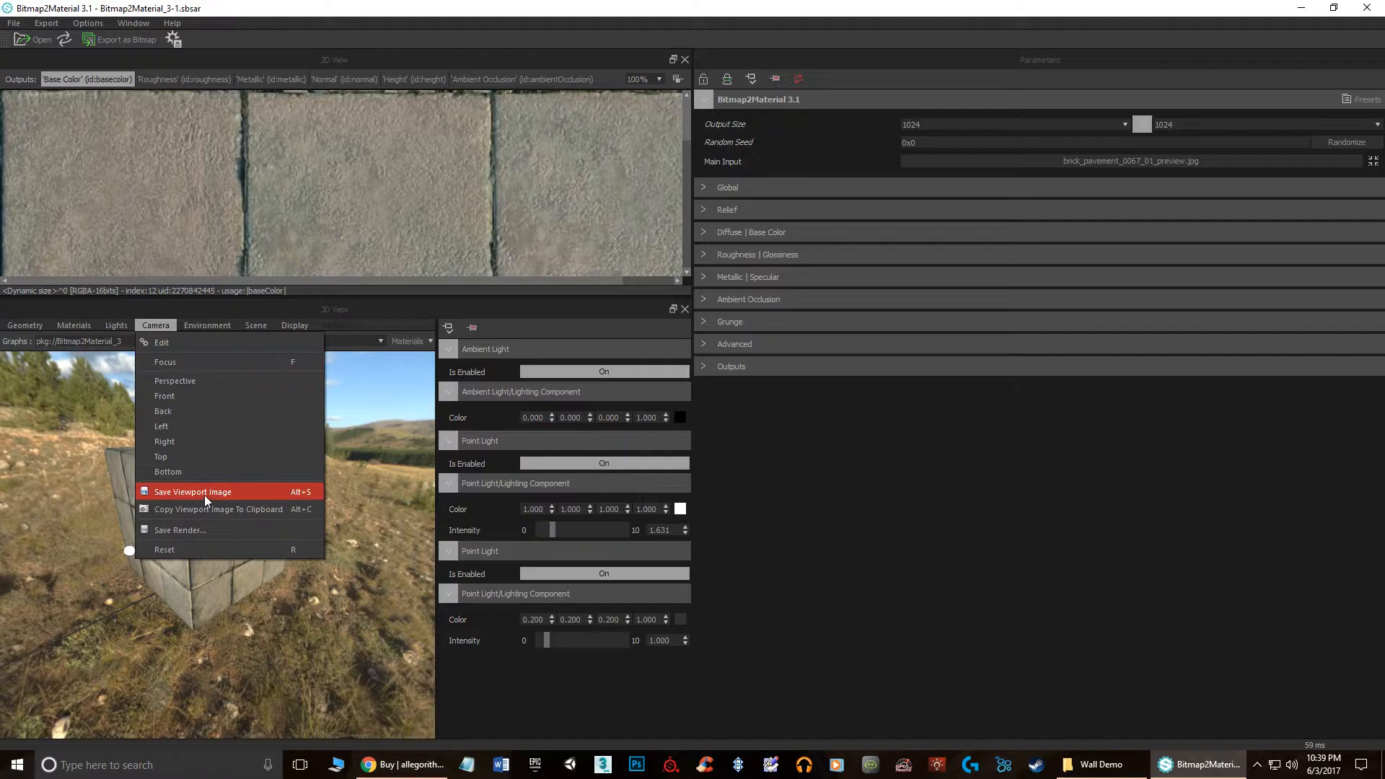
{"action": "left_click", "coordinate": [180, 364]}
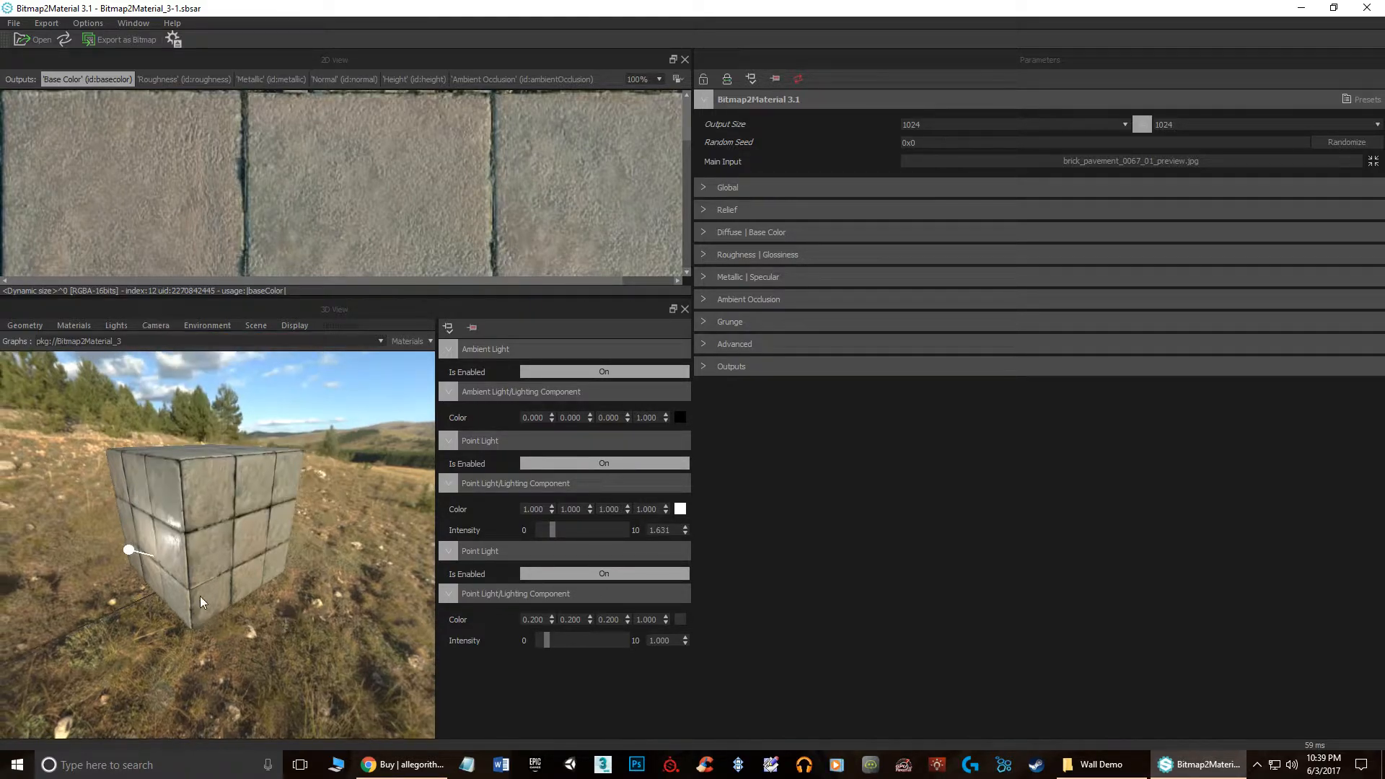
{"action": "left_click_drag", "start_coordinate": [131, 561], "coordinate": [479, 487]}
{"action": "key", "text": "f"}
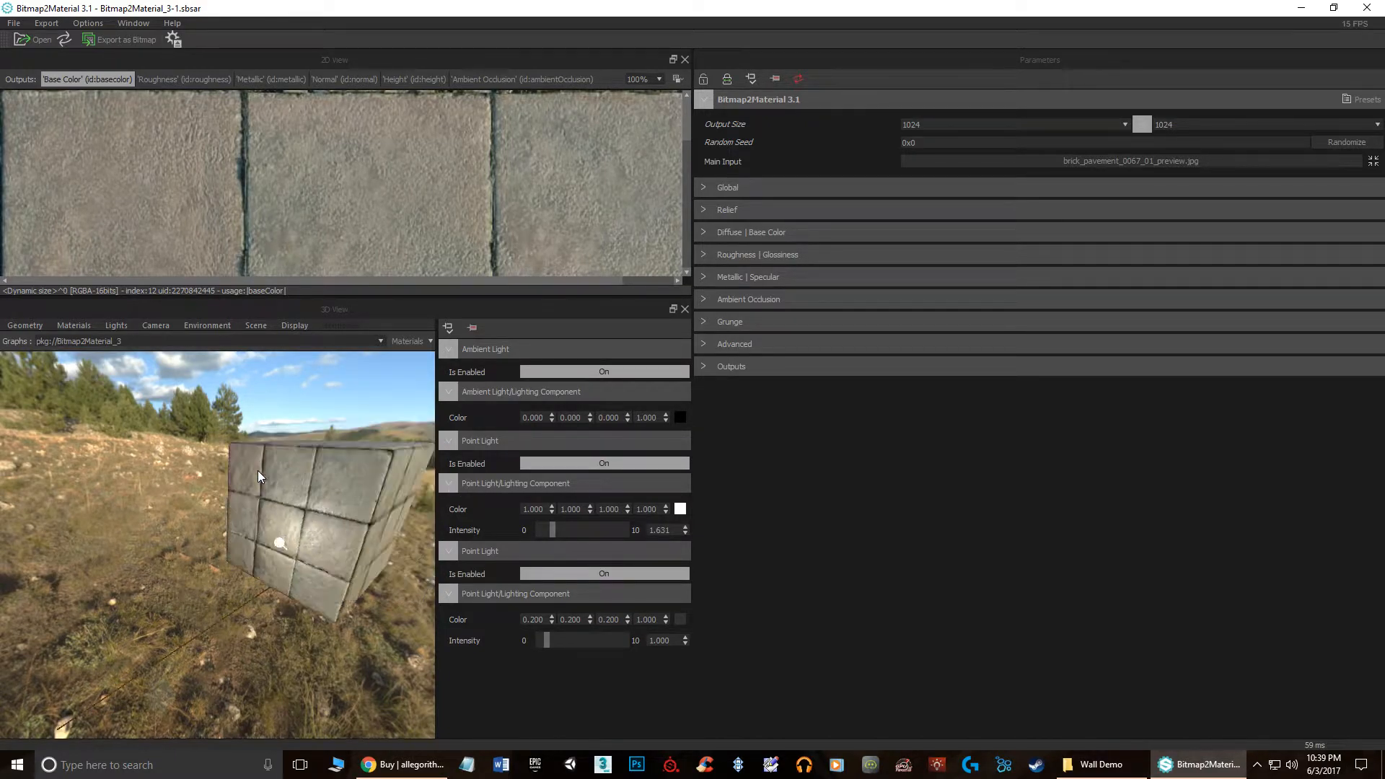
Step: Show the cube from the Back and Front cameras, and in the Front view move the point light to the left column of tiles
{"action": "left_click", "coordinate": [152, 325]}
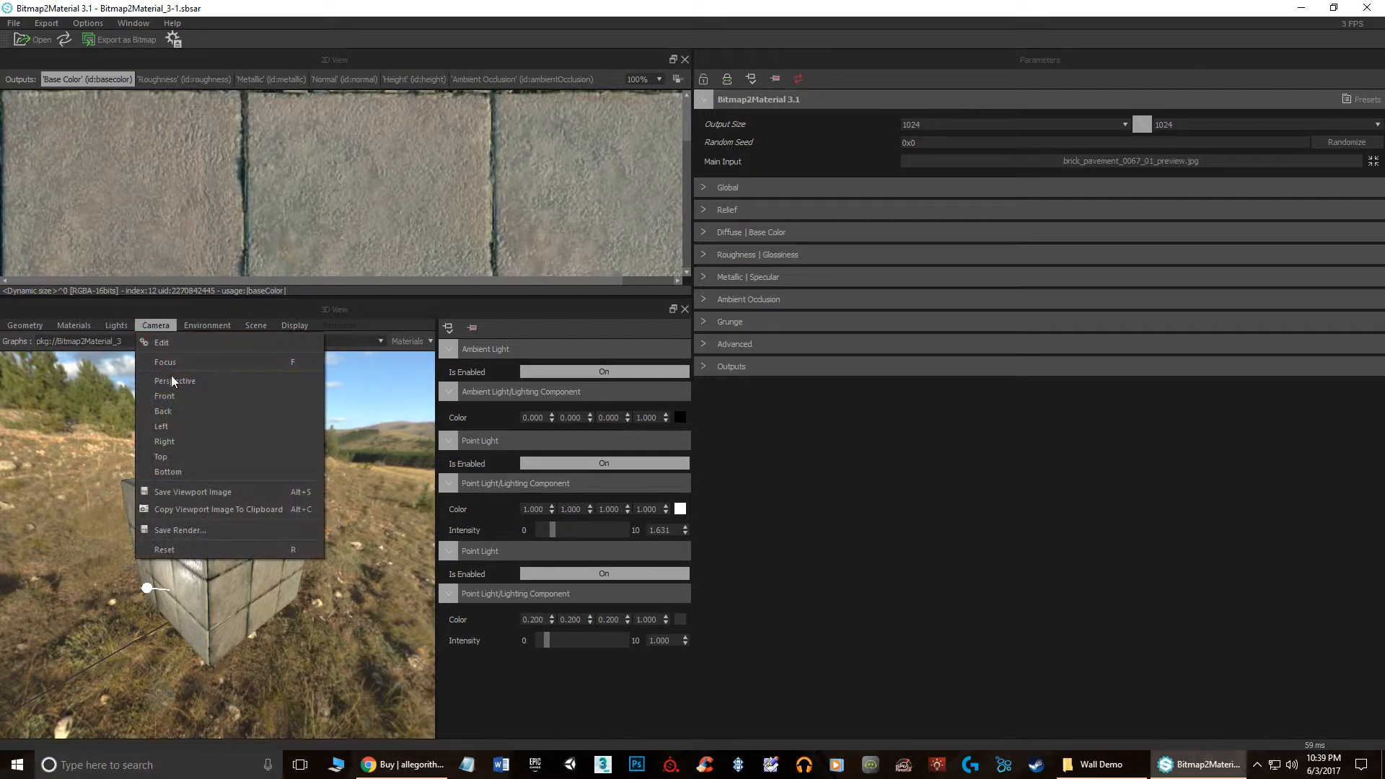
{"action": "left_click", "coordinate": [180, 411]}
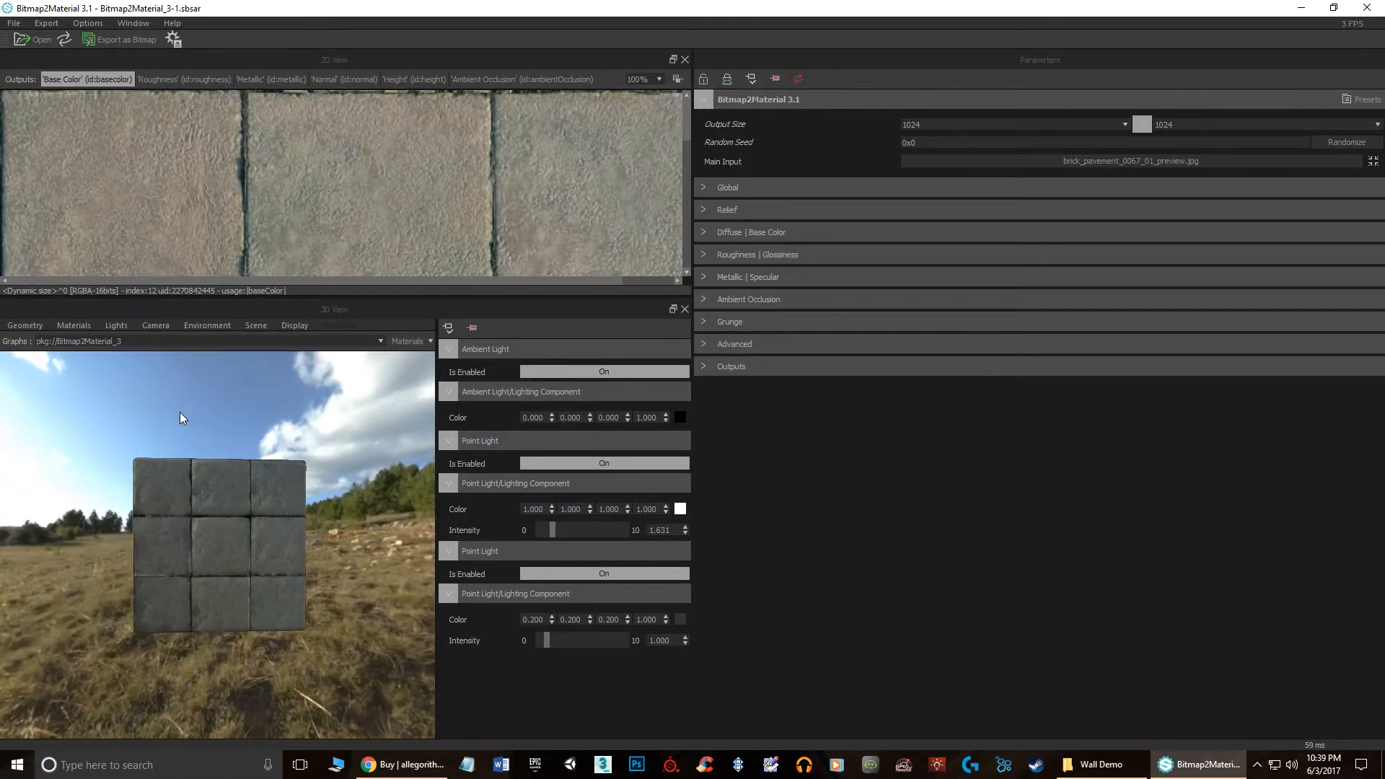
{"action": "left_click", "coordinate": [141, 325]}
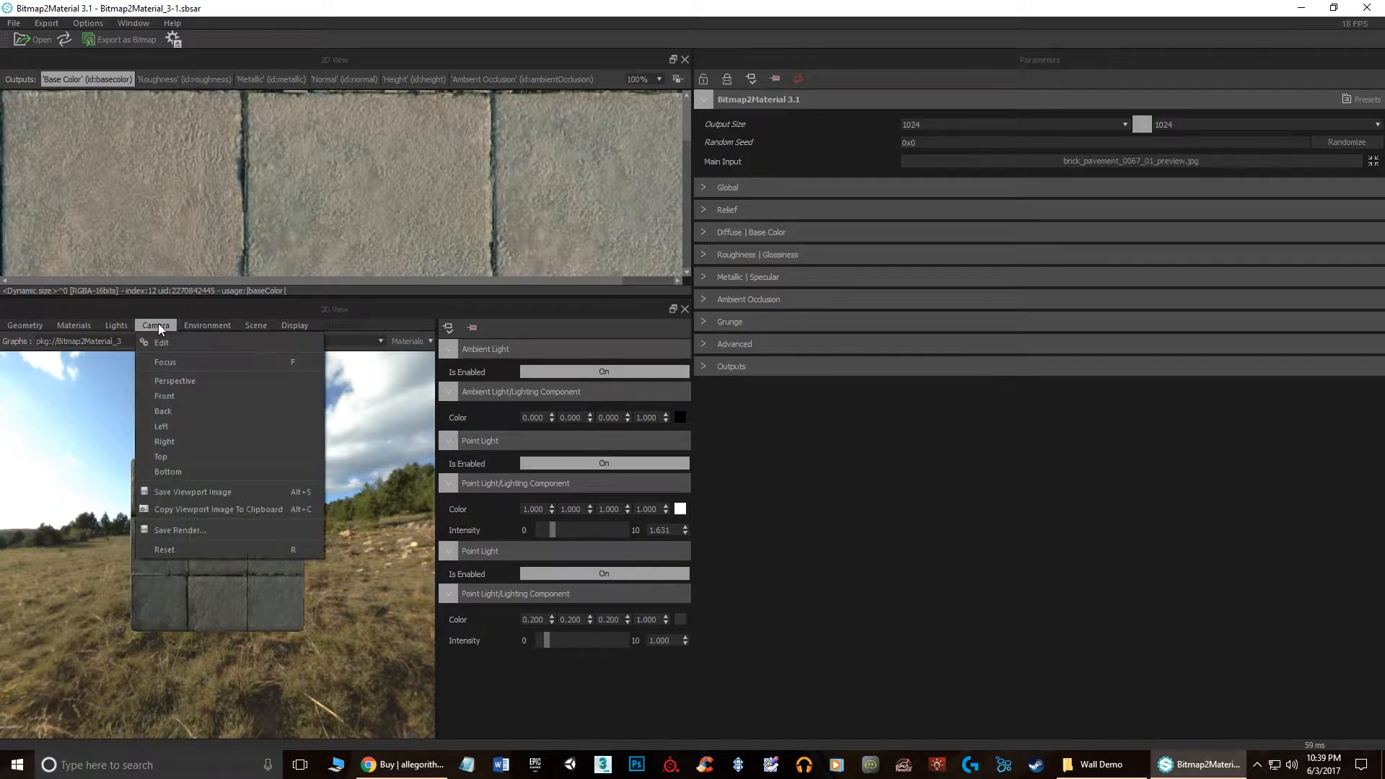
{"action": "left_click", "coordinate": [182, 396]}
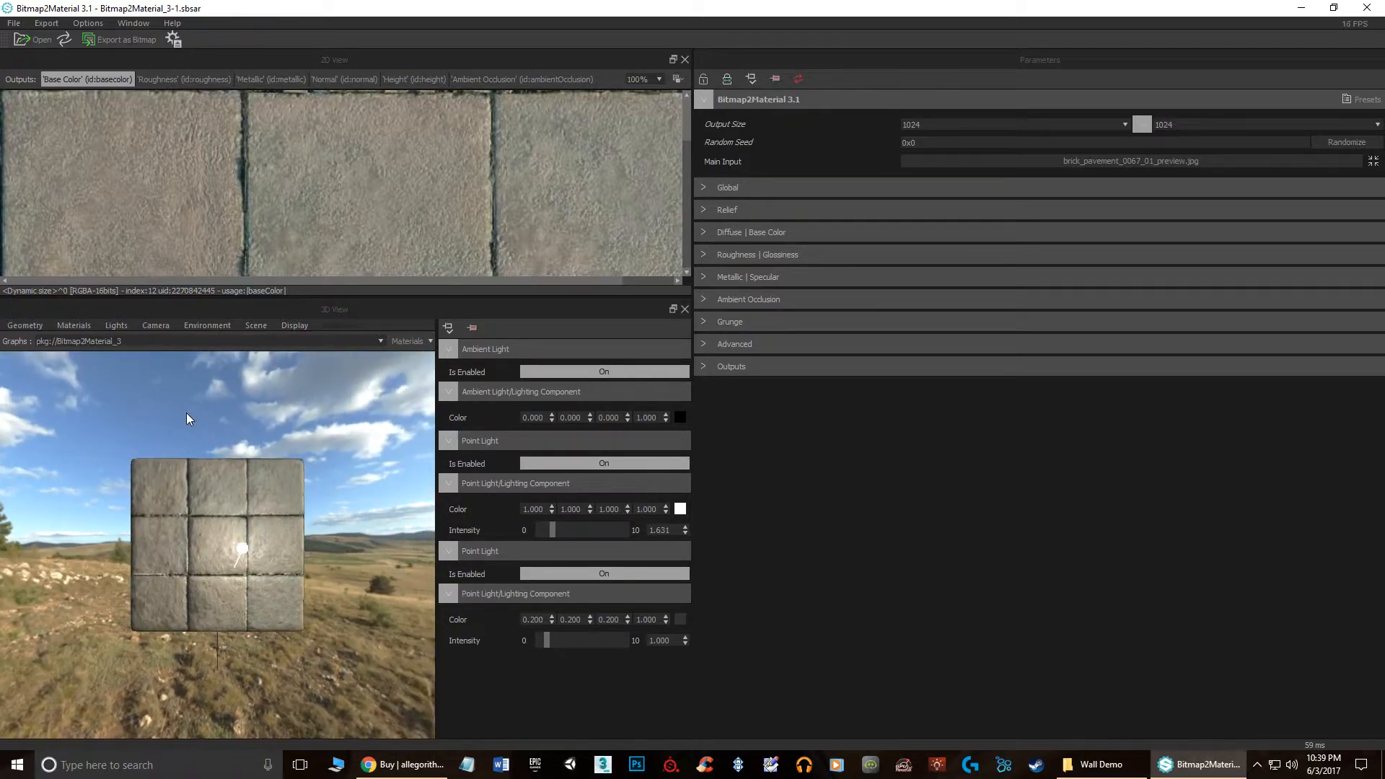
{"action": "scroll", "coordinate": [230, 481], "scroll_direction": "up", "scroll_amount": 5}
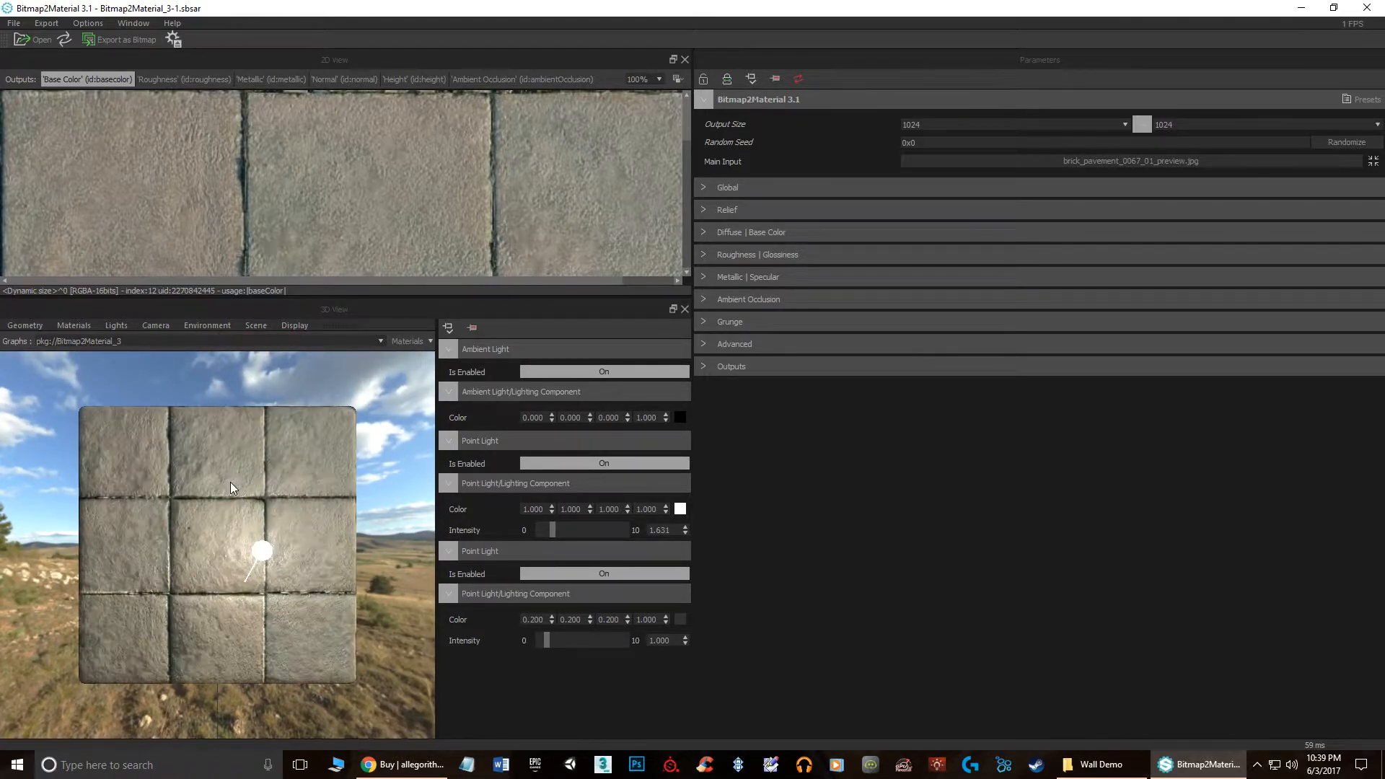
{"action": "left_click_drag", "start_coordinate": [296, 558], "coordinate": [252, 563]}
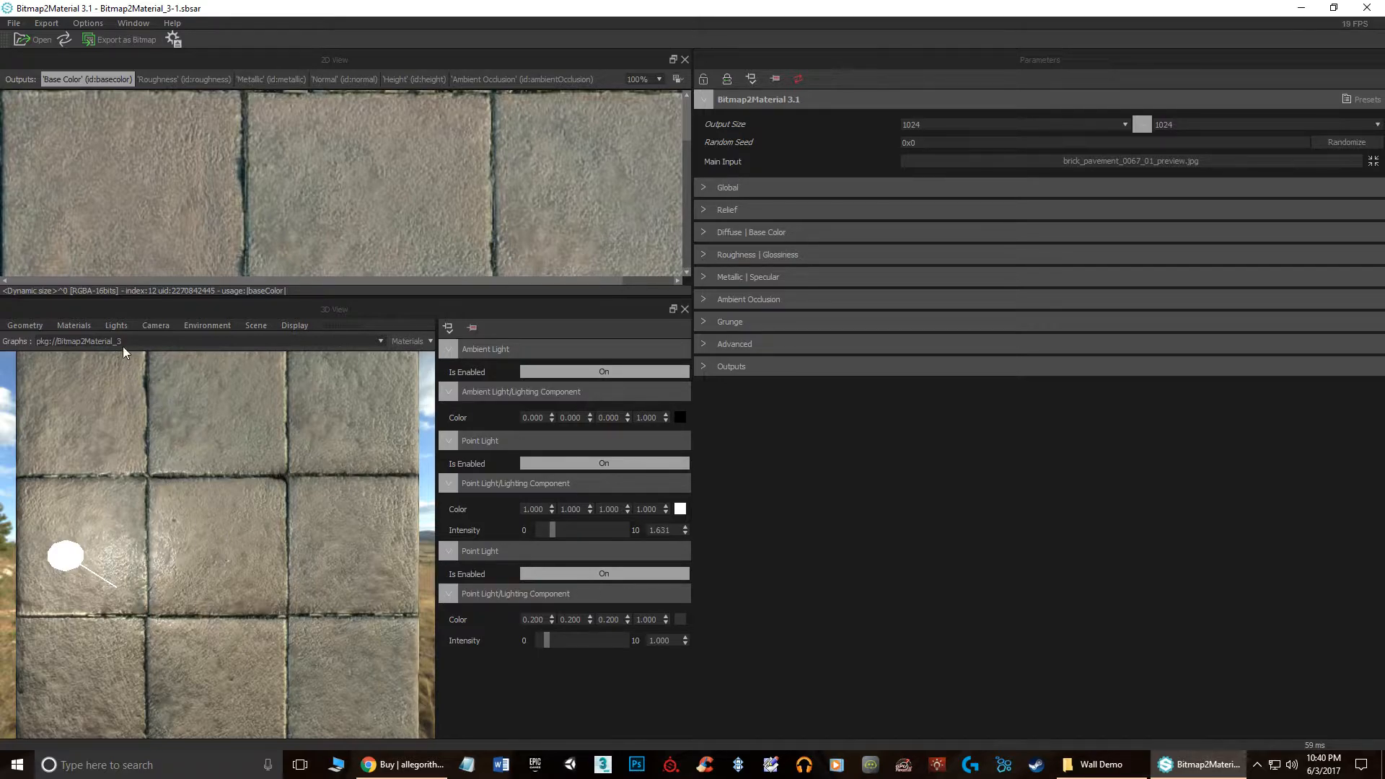
Step: Open the environment settings and compare the rounded cube with the environment hidden and visible, ending visible
{"action": "left_click", "coordinate": [157, 326]}
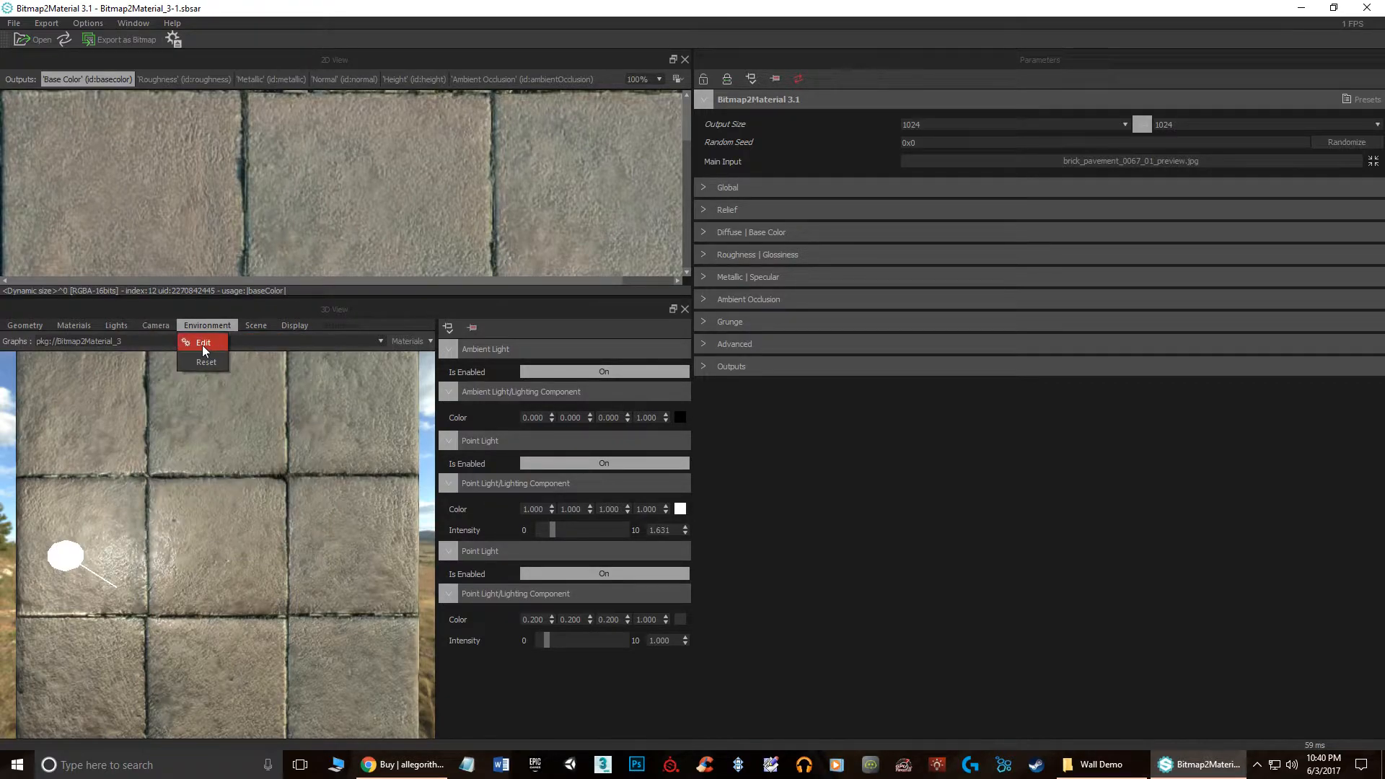
{"action": "left_click", "coordinate": [203, 343]}
{"action": "scroll", "coordinate": [296, 503], "scroll_direction": "down", "scroll_amount": 5}
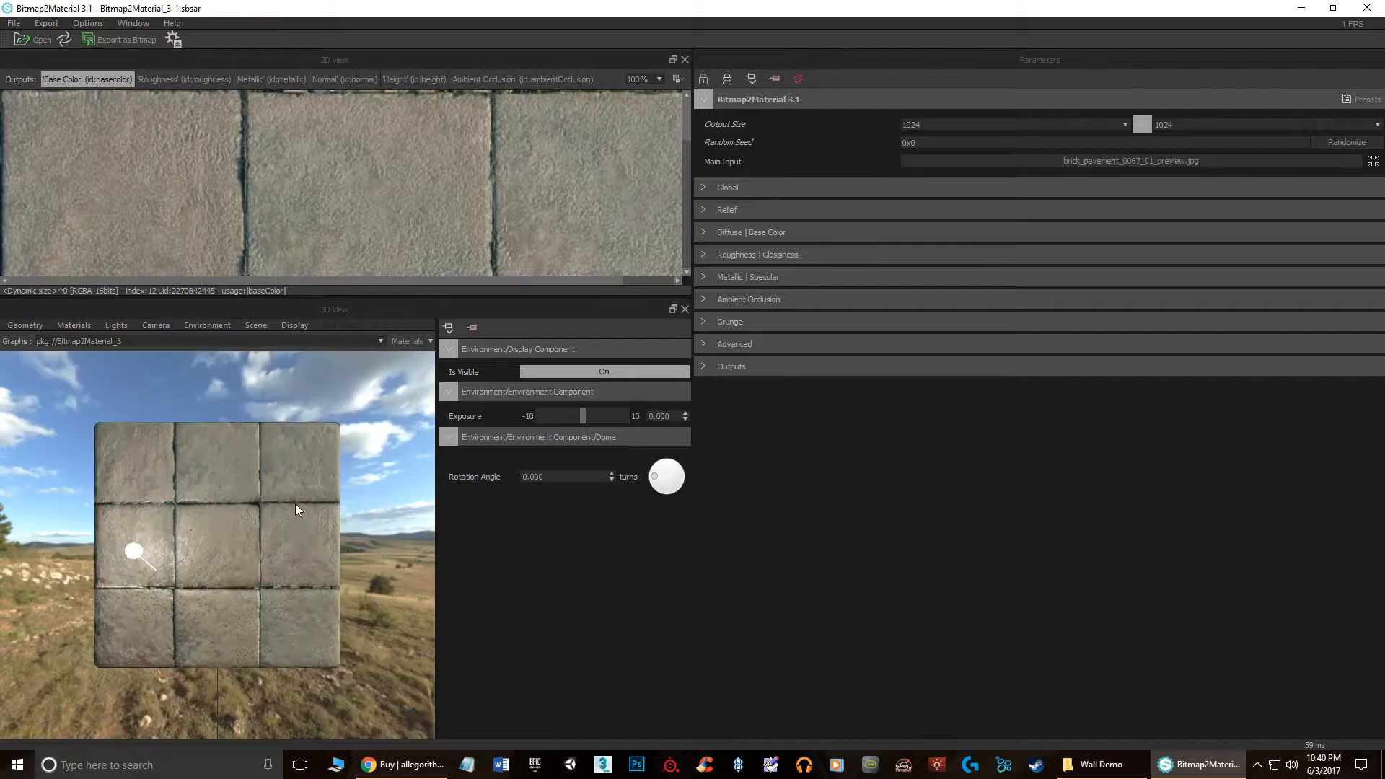
{"action": "mouse_move", "coordinate": [292, 496]}
{"action": "left_mouse_down"}
{"action": "mouse_move", "coordinate": [220, 543]}
{"action": "mouse_move", "coordinate": [293, 508]}
{"action": "left_mouse_up"}
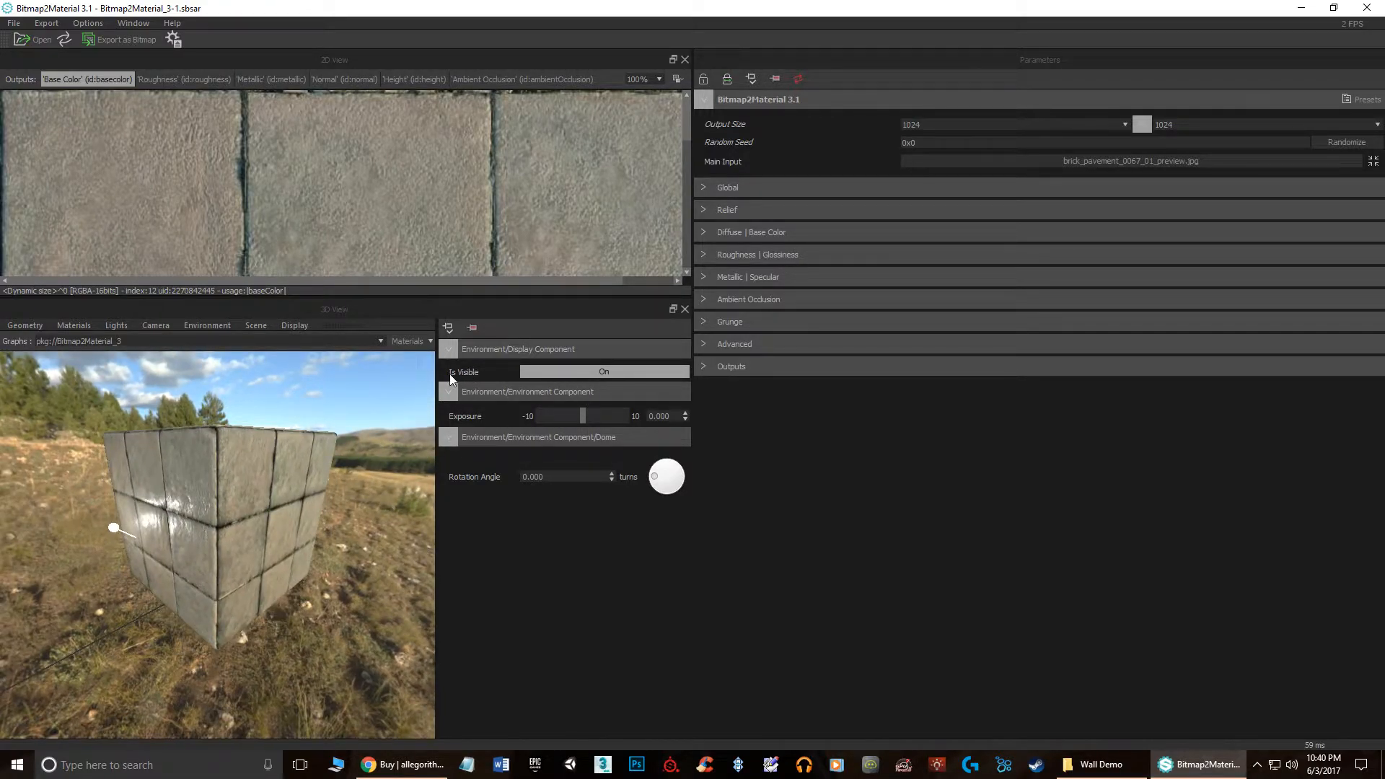
{"action": "left_click", "coordinate": [552, 373]}
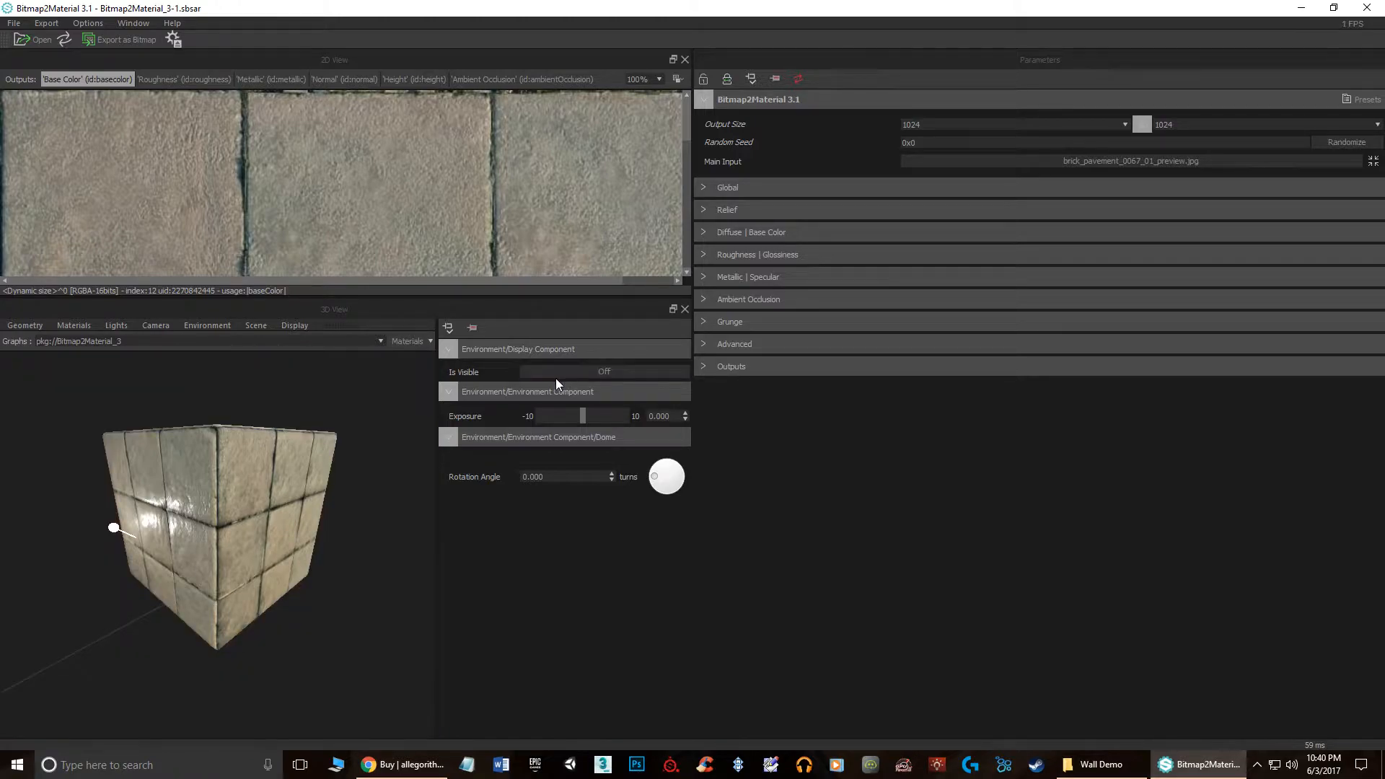
{"action": "left_click", "coordinate": [566, 376]}
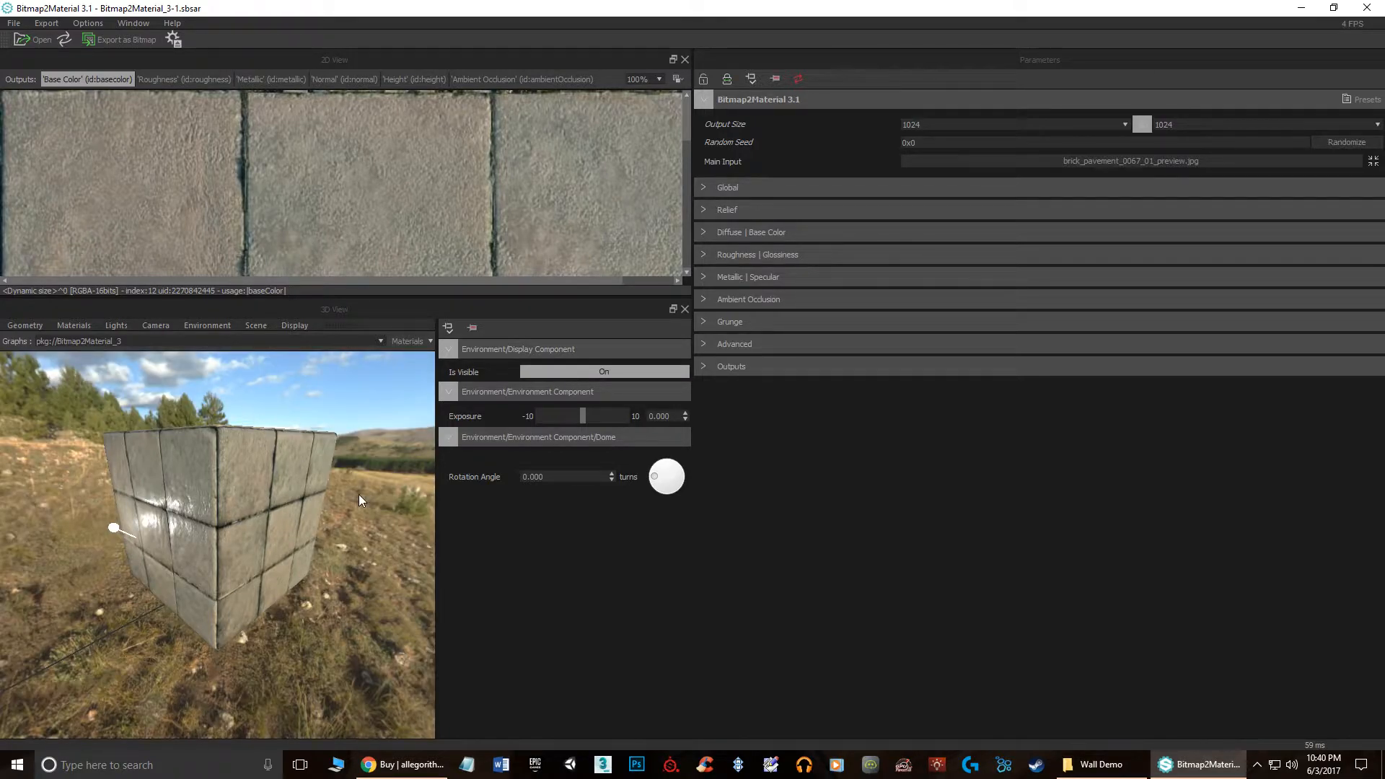
Step: Try an environment exposure of 1.699 with the environment hidden, show it again, and set the exposure back to 0
{"action": "left_click_drag", "start_coordinate": [585, 419], "coordinate": [590, 412]}
{"action": "left_click", "coordinate": [590, 371]}
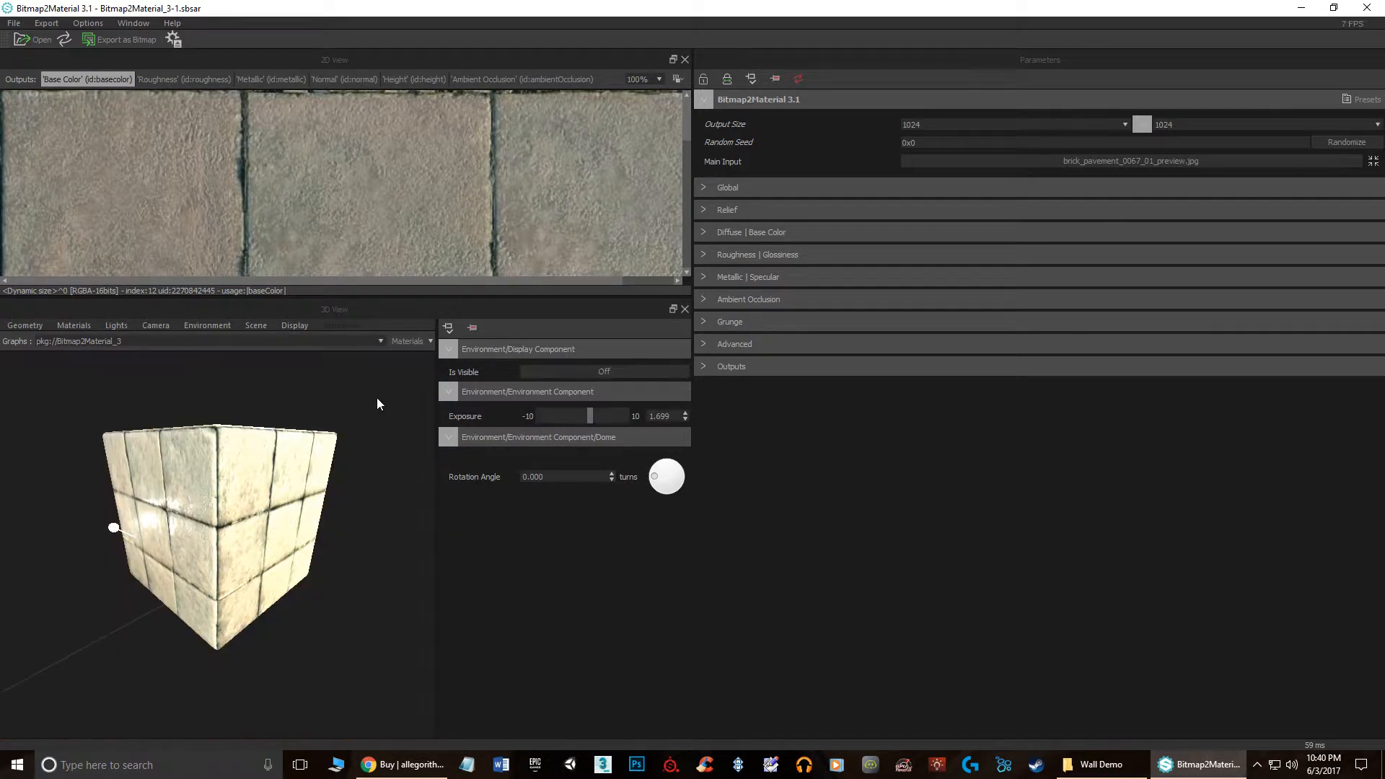
{"action": "left_click", "coordinate": [604, 372]}
{"action": "left_click_drag", "start_coordinate": [590, 416], "coordinate": [584, 416]}
{"action": "left_click_drag", "start_coordinate": [674, 415], "coordinate": [616, 416]}
{"action": "type", "text": "0"}
{"action": "key", "text": "Return"}
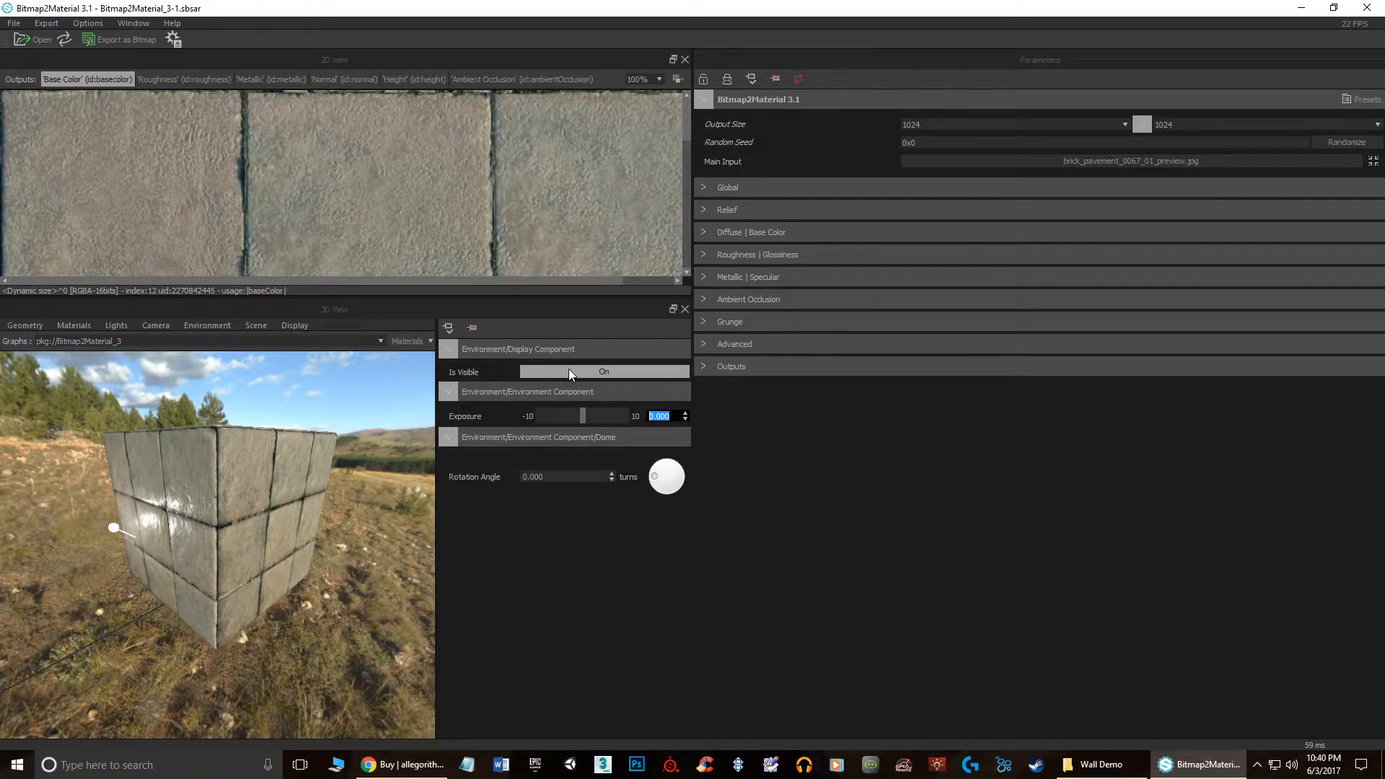
Step: Try an environment rotation of 0.264 turns, settle on 0.161 turns, and hide the environment
{"action": "left_click_drag", "start_coordinate": [654, 478], "coordinate": [676, 418]}
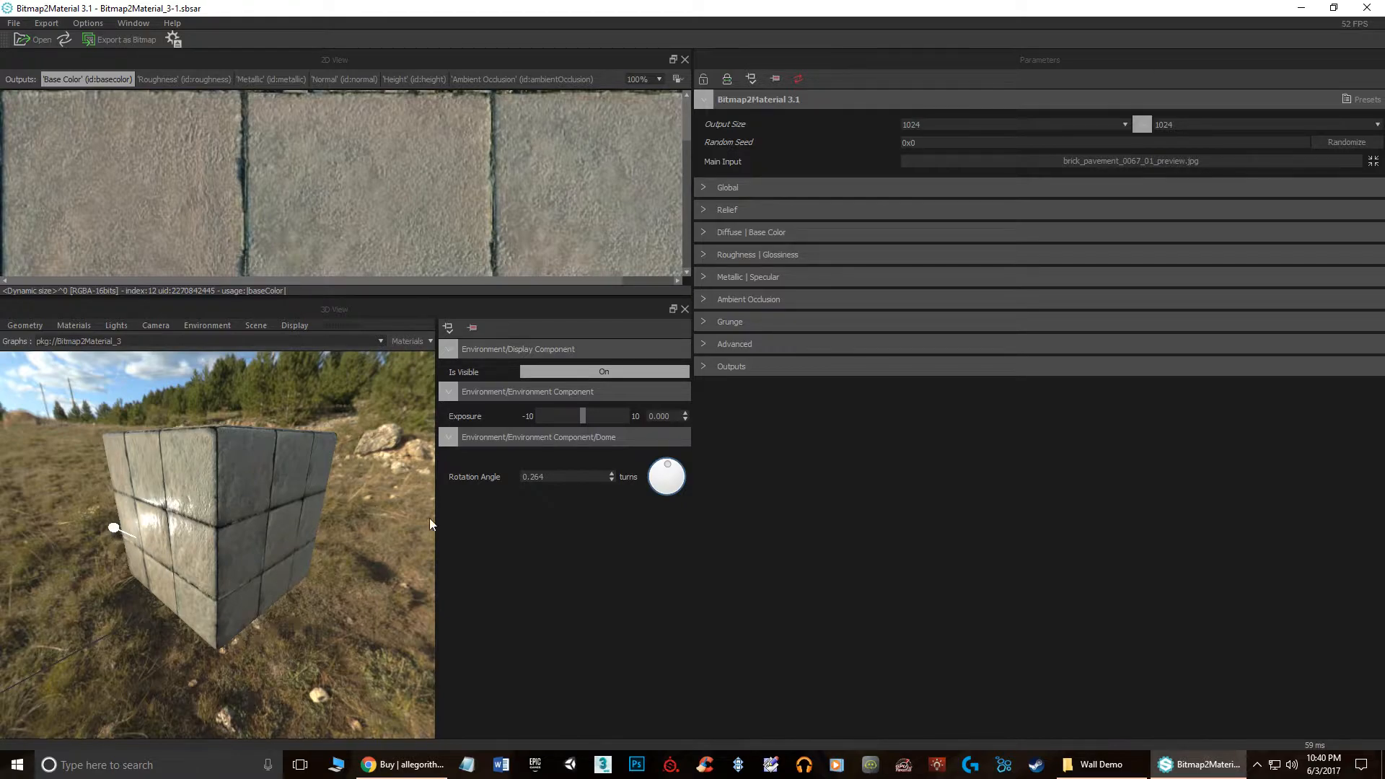
{"action": "mouse_move", "coordinate": [678, 481]}
{"action": "left_mouse_down"}
{"action": "mouse_move", "coordinate": [658, 477]}
{"action": "mouse_move", "coordinate": [639, 499]}
{"action": "mouse_move", "coordinate": [664, 559]}
{"action": "mouse_move", "coordinate": [743, 587]}
{"action": "mouse_move", "coordinate": [665, 554]}
{"action": "mouse_move", "coordinate": [659, 466]}
{"action": "left_mouse_up"}
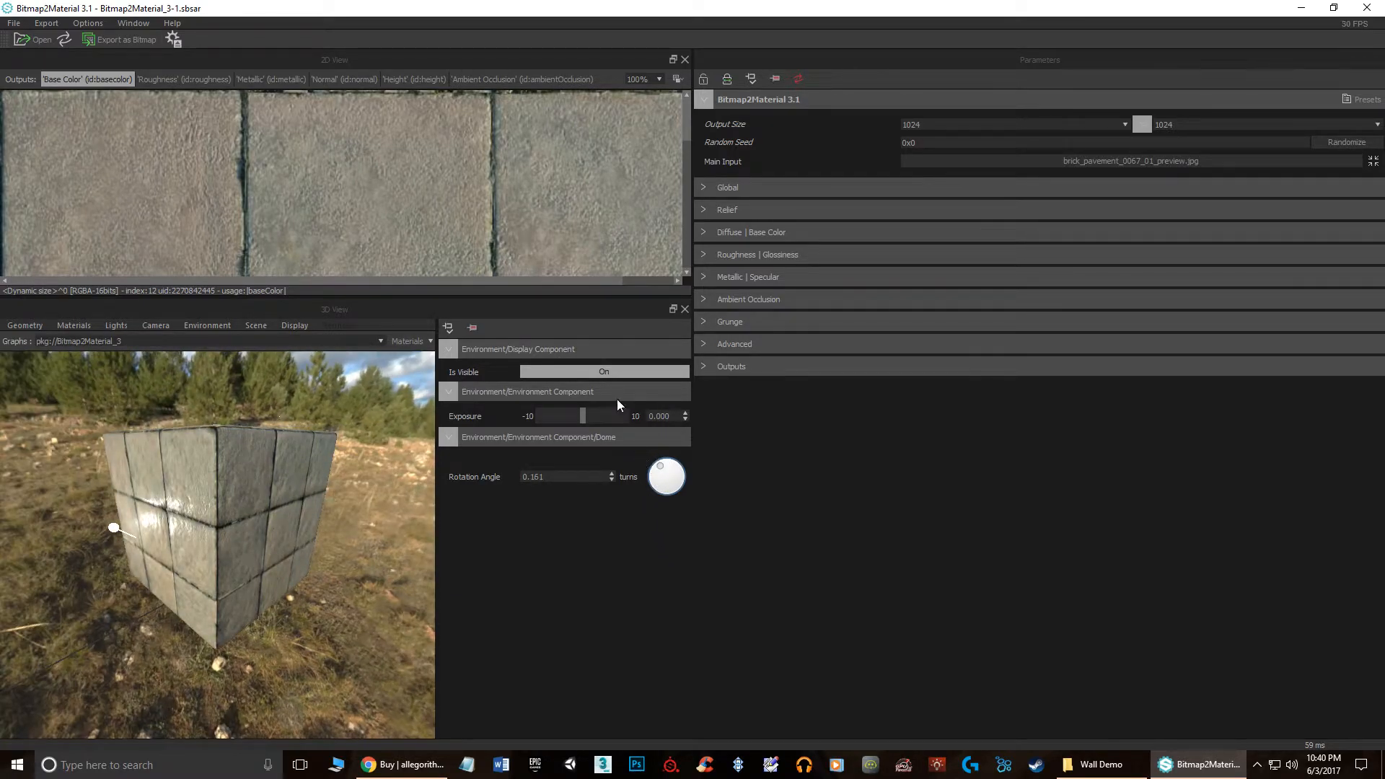
{"action": "left_click", "coordinate": [604, 372]}
Step: Open the scene settings for editing and compare the Box001 object disabled and enabled, ending enabled
{"action": "left_click", "coordinate": [260, 326]}
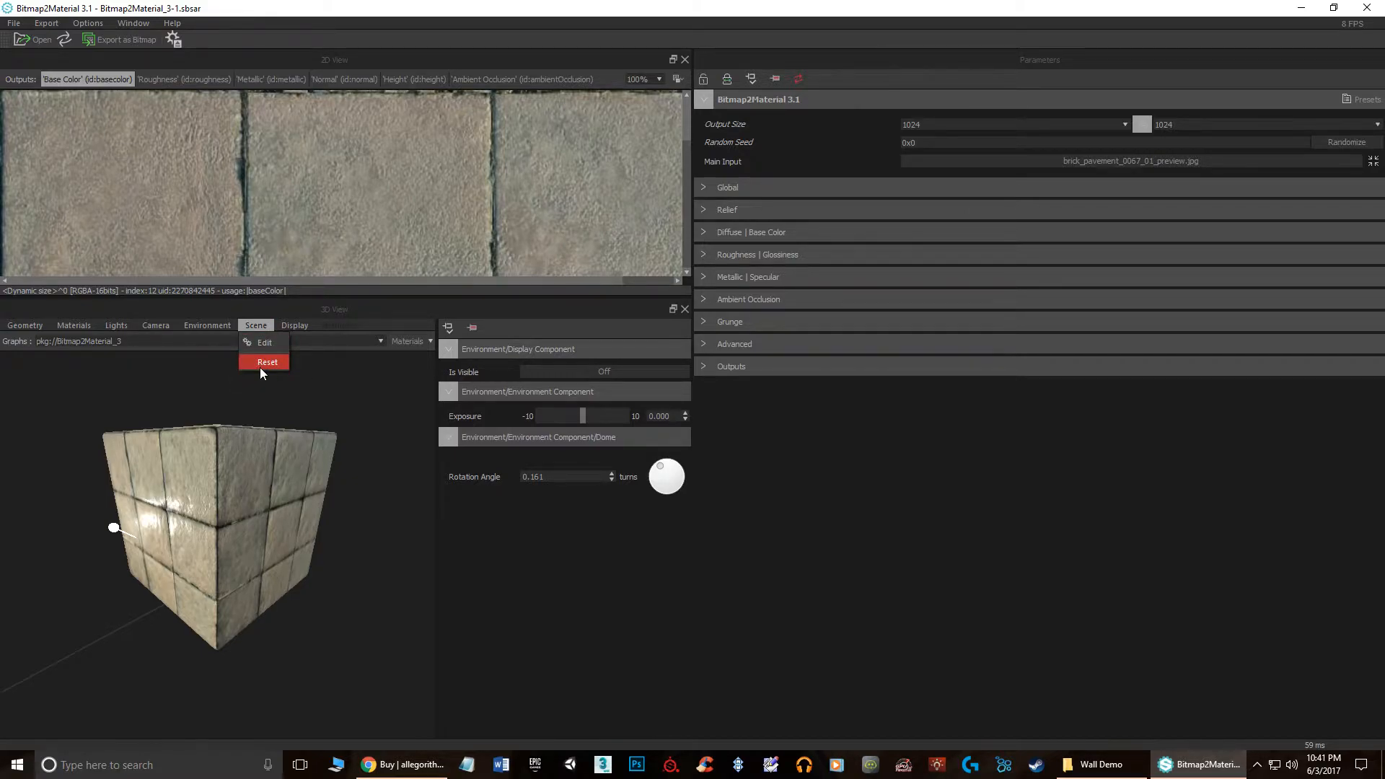
{"action": "left_click", "coordinate": [254, 346]}
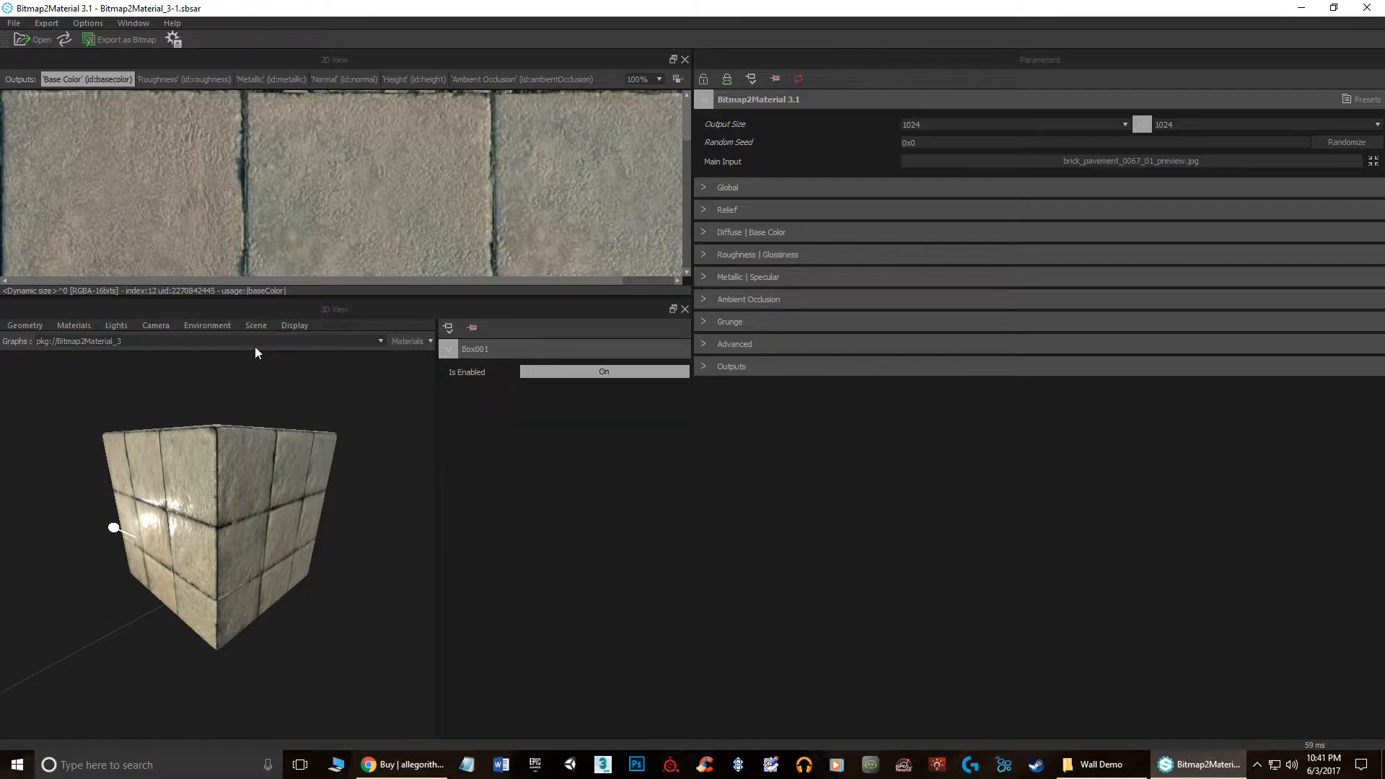
{"action": "left_click", "coordinate": [559, 372]}
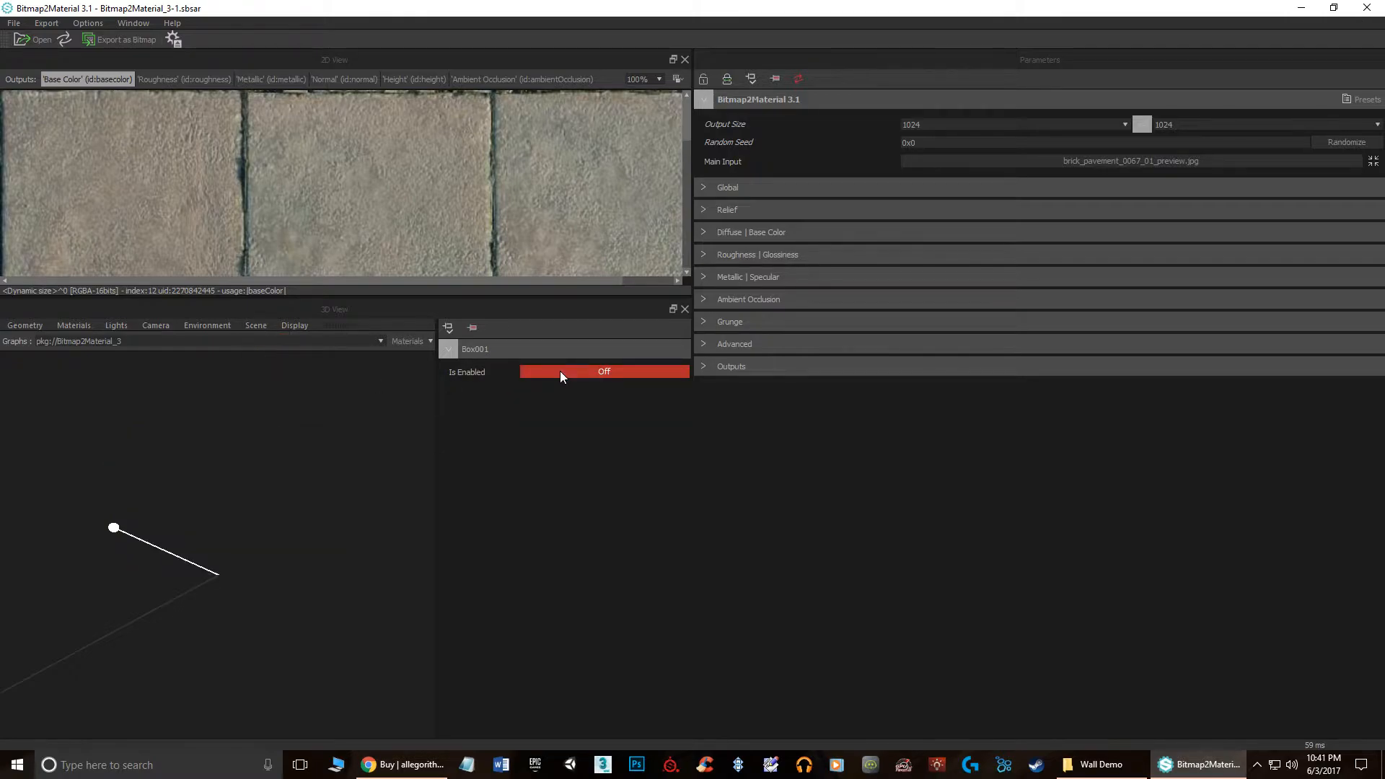
{"action": "left_click", "coordinate": [560, 372]}
Step: Look through the viewport display options and inspect the cube's lit face from closer up
{"action": "left_click", "coordinate": [284, 325]}
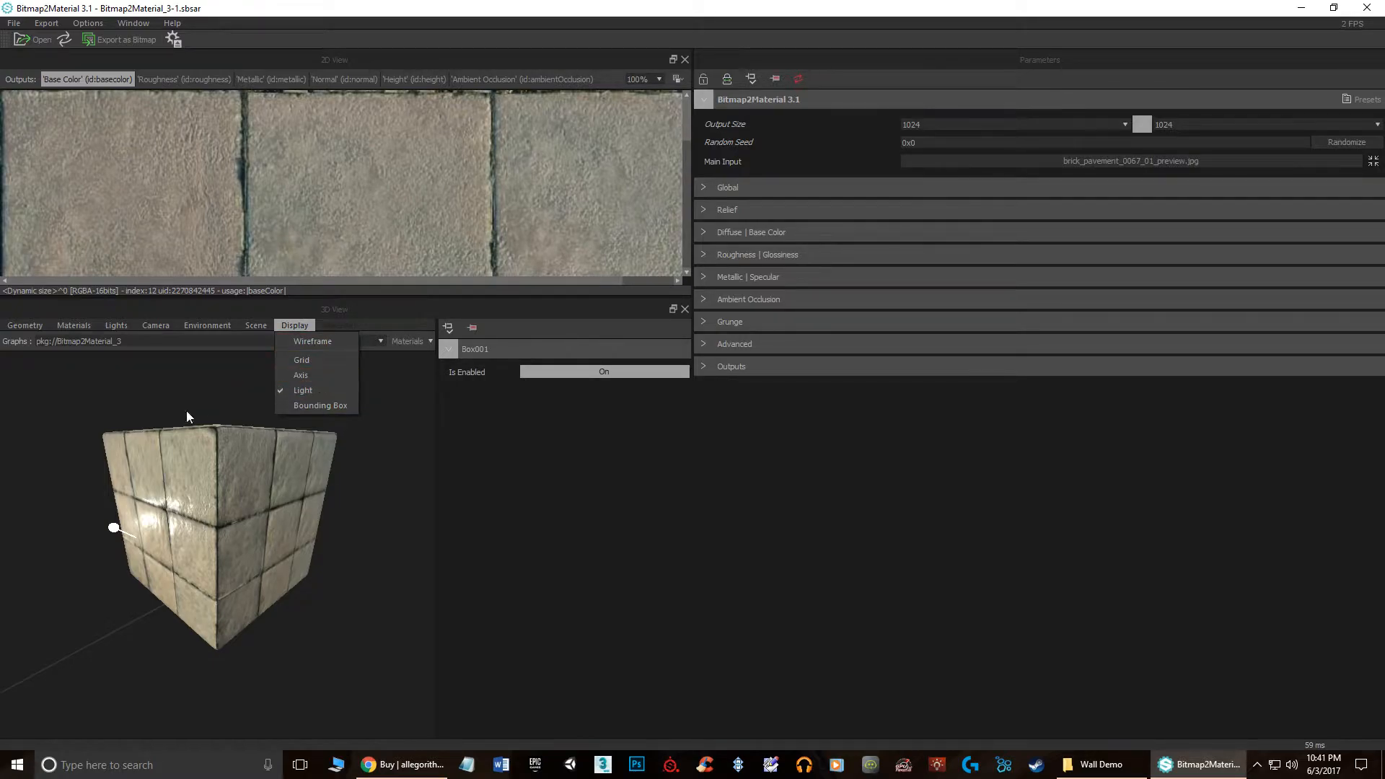
{"action": "left_click", "coordinate": [333, 556]}
{"action": "scroll", "coordinate": [303, 515], "scroll_direction": "up", "scroll_amount": 3}
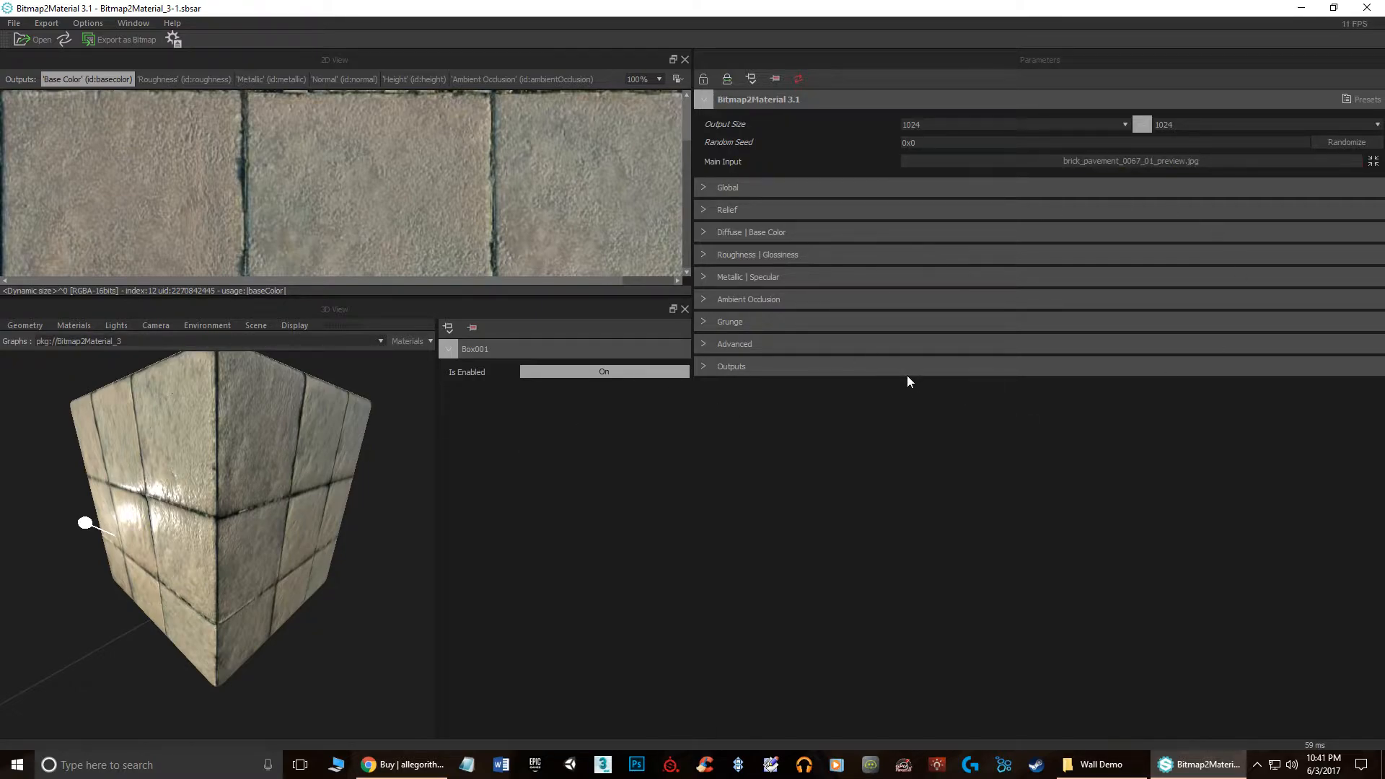
{"action": "left_click_drag", "start_coordinate": [314, 478], "coordinate": [298, 502]}
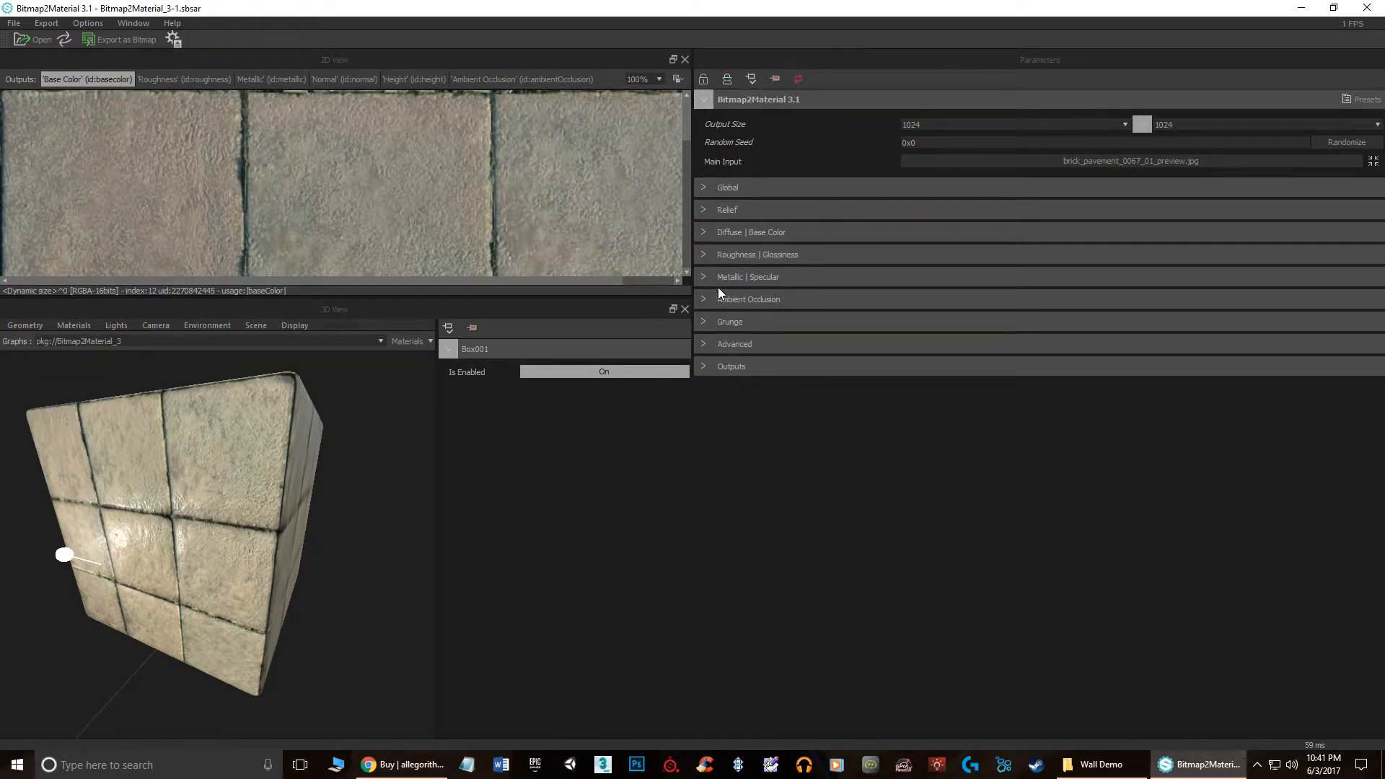
Step: Expand the Global parameters and review the Method options, keeping Luminance Based
{"action": "left_click", "coordinate": [703, 188]}
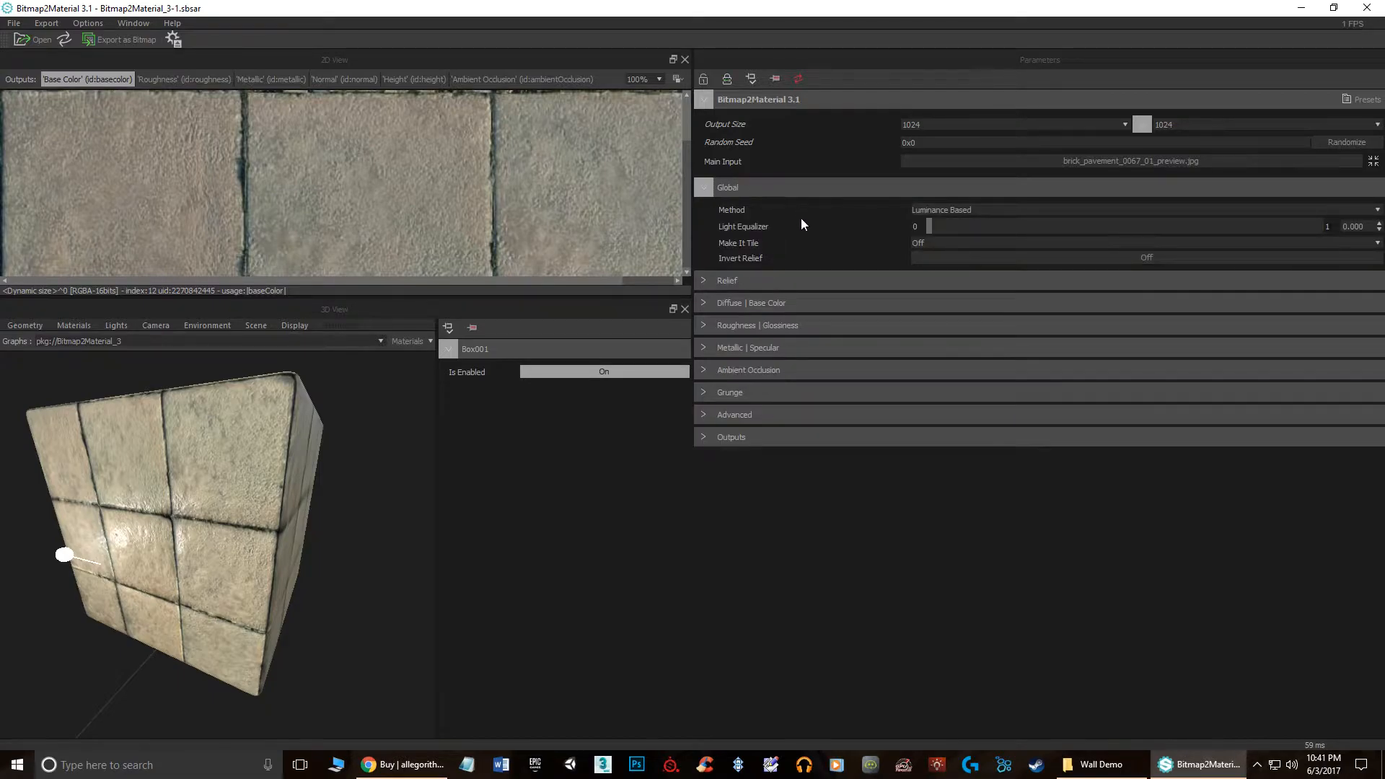
{"action": "left_click", "coordinate": [940, 211]}
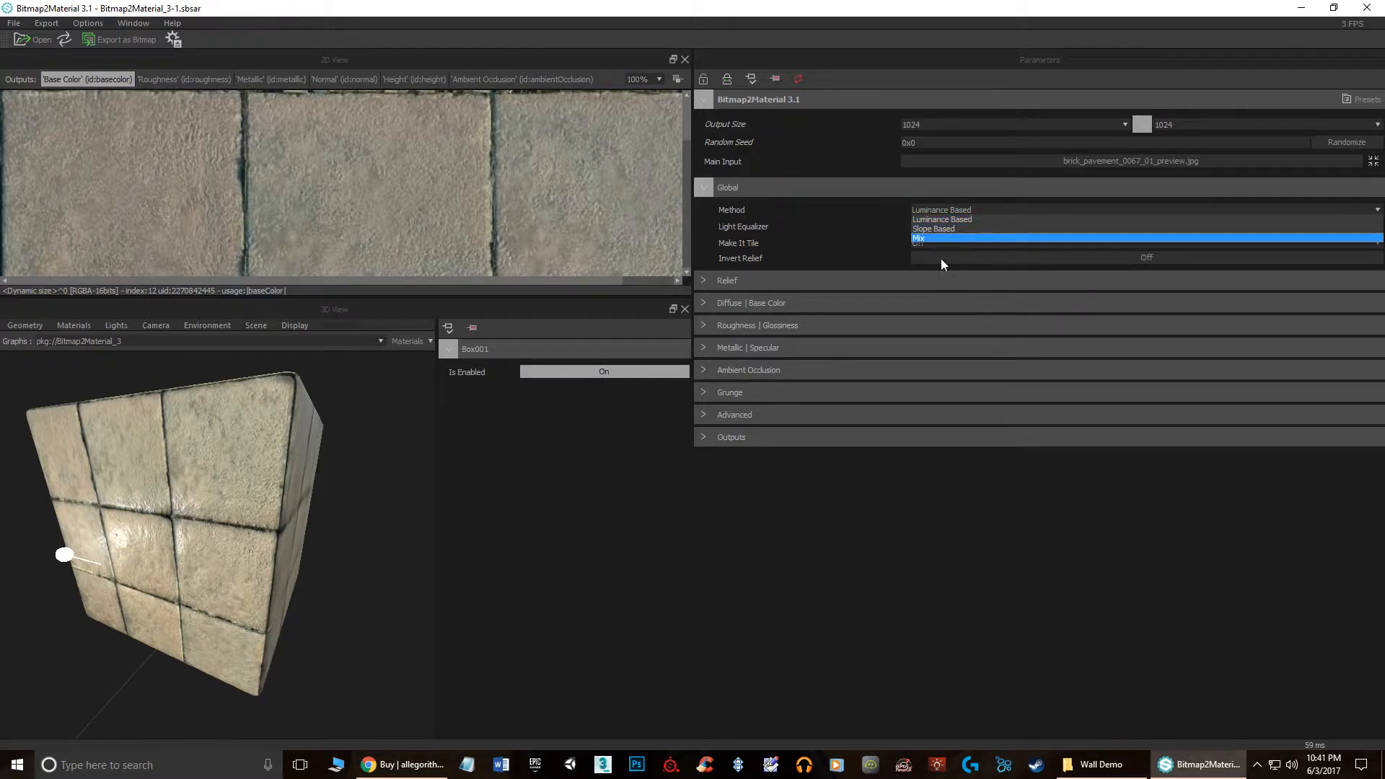
{"action": "left_click", "coordinate": [947, 218]}
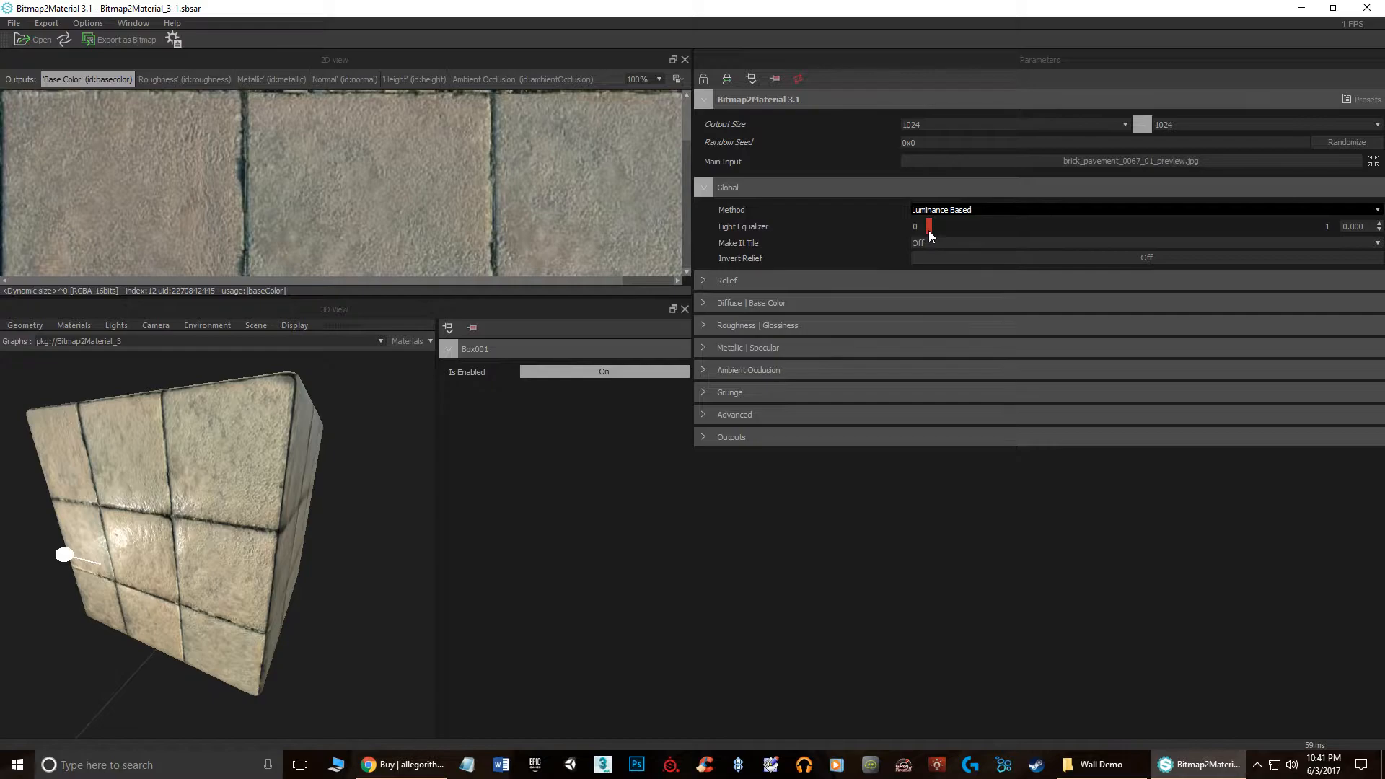
Step: Try a Light Equalizer value of 1 on the material and return it to 0
{"action": "left_click_drag", "start_coordinate": [928, 231], "coordinate": [1326, 228]}
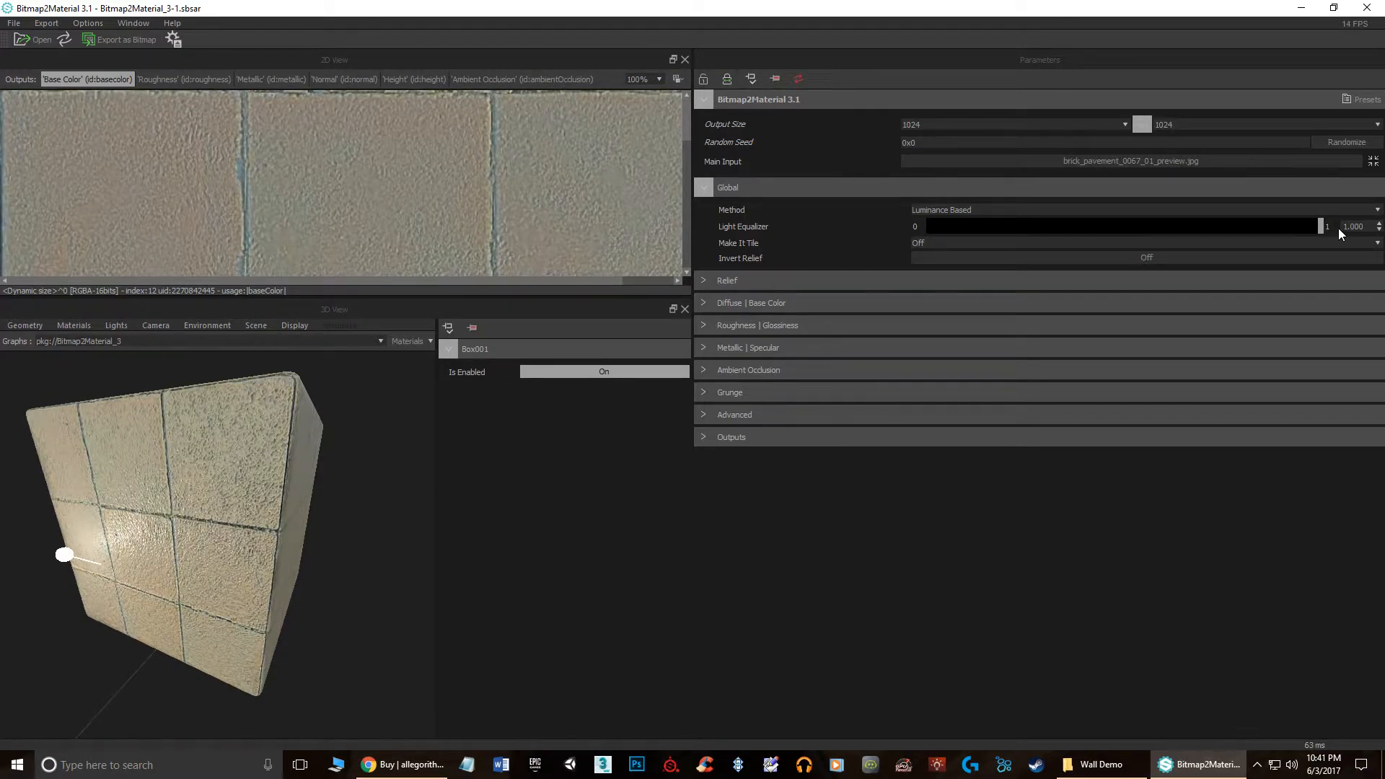
{"action": "left_click_drag", "start_coordinate": [1321, 226], "coordinate": [893, 236]}
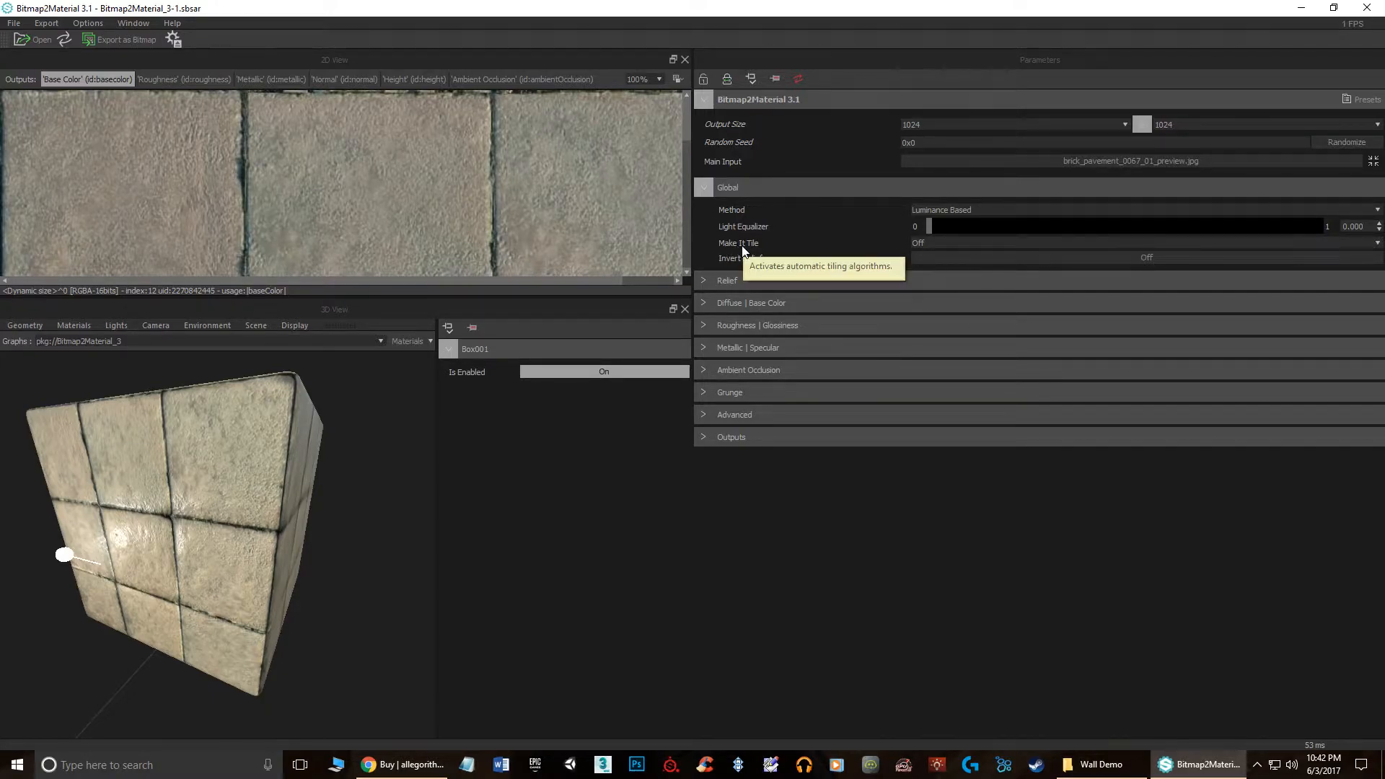
Step: Try Make It Tile with Edges Quincunx and switch it to Edges Linear to compare the tiling
{"action": "left_click", "coordinate": [932, 243]}
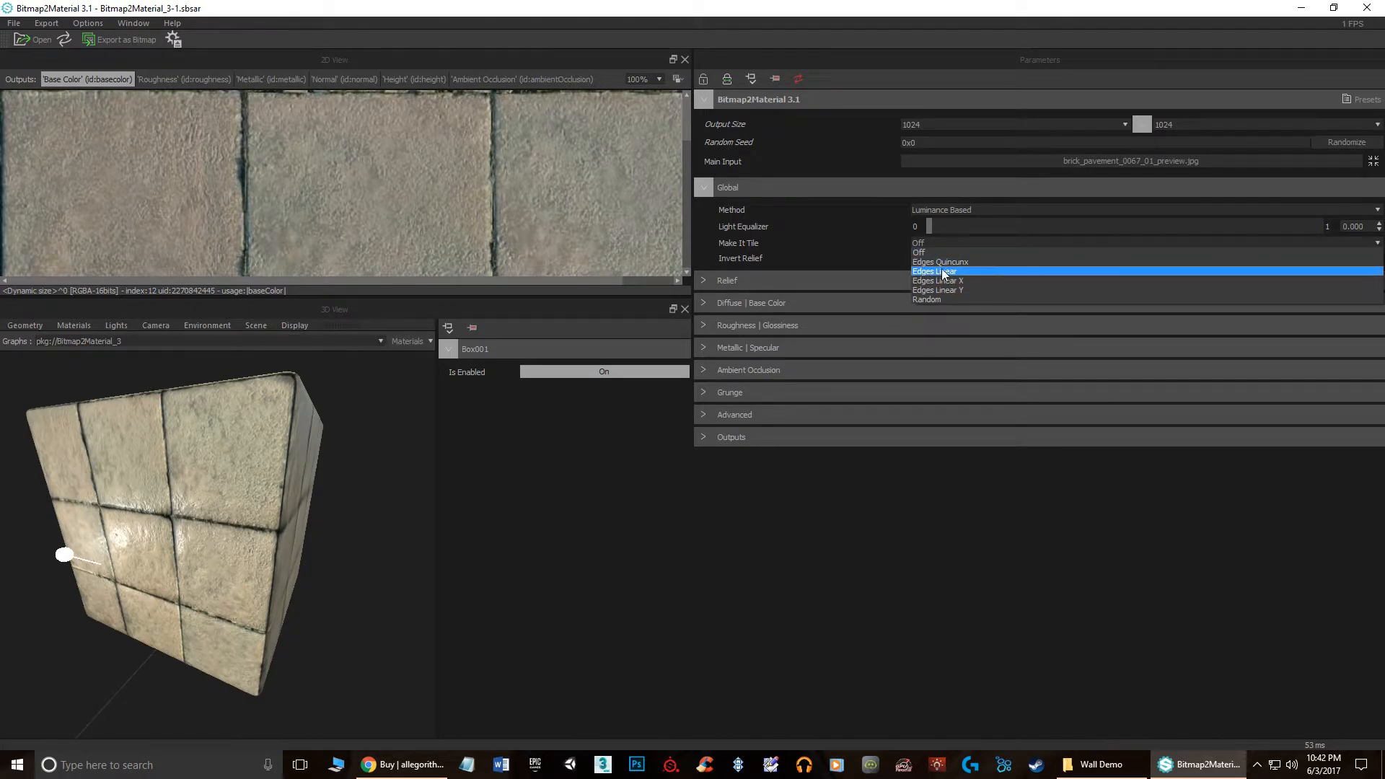
{"action": "left_click", "coordinate": [929, 262]}
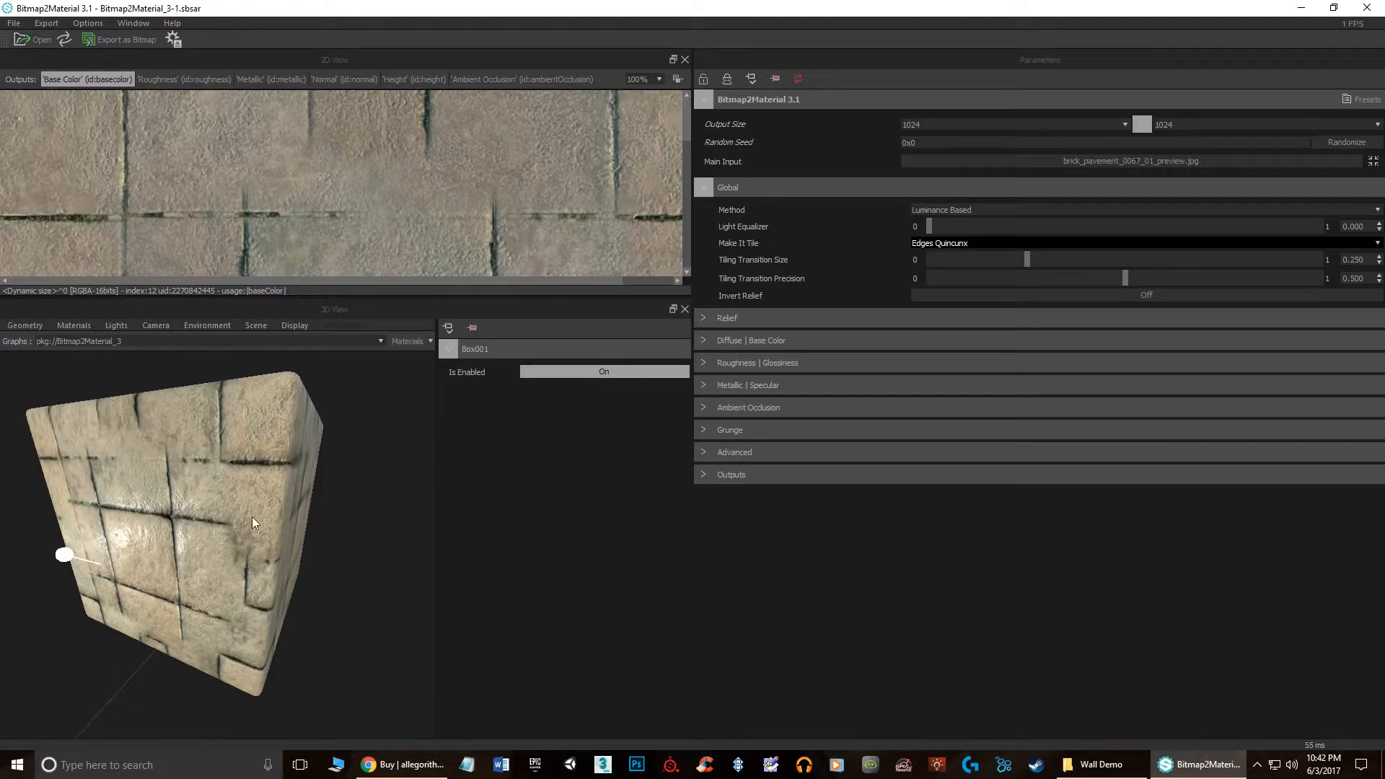
{"action": "left_click", "coordinate": [980, 241]}
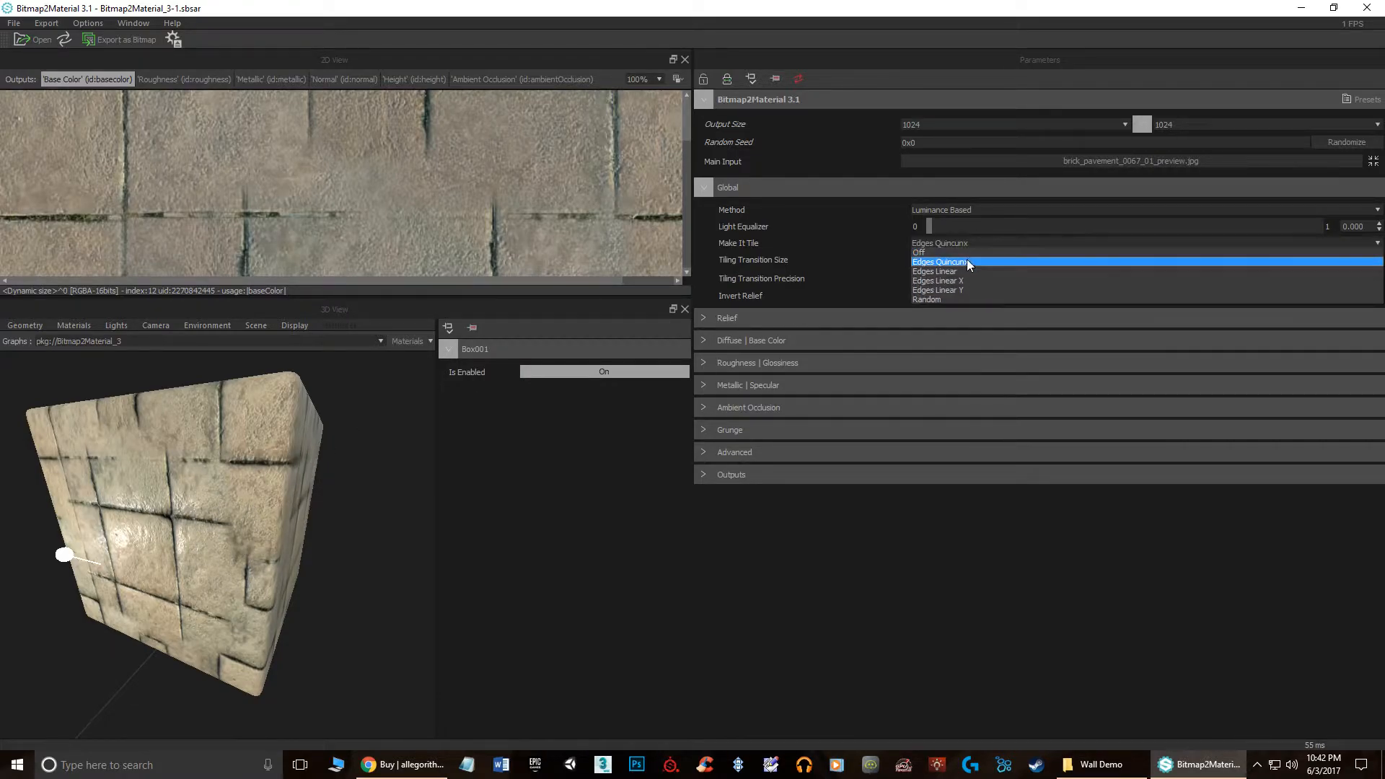
{"action": "left_click", "coordinate": [966, 271]}
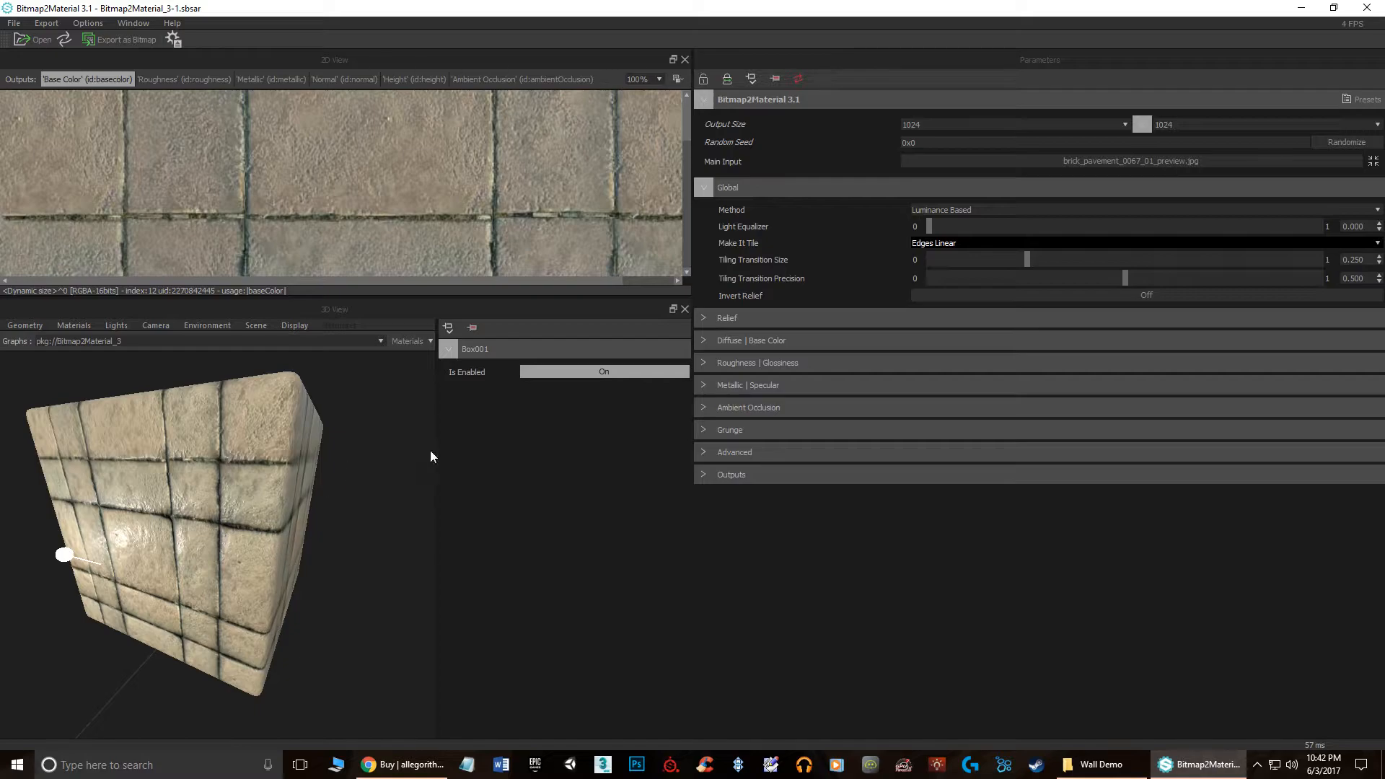
Step: Keep the Edges Linear tiling and set the Tiling Transition Size to 0.435
{"action": "left_click", "coordinate": [953, 245]}
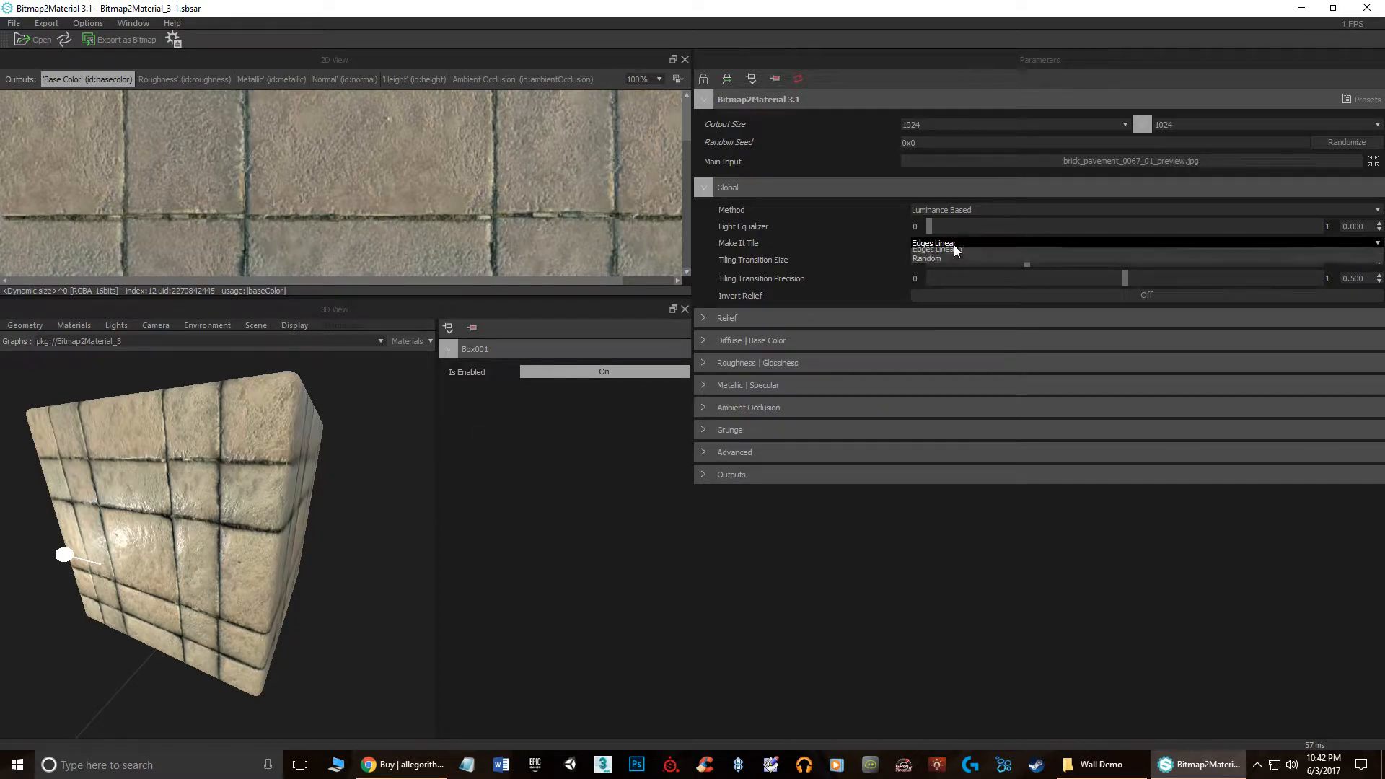
{"action": "left_click", "coordinate": [825, 262]}
{"action": "left_click_drag", "start_coordinate": [1026, 264], "coordinate": [1099, 275]}
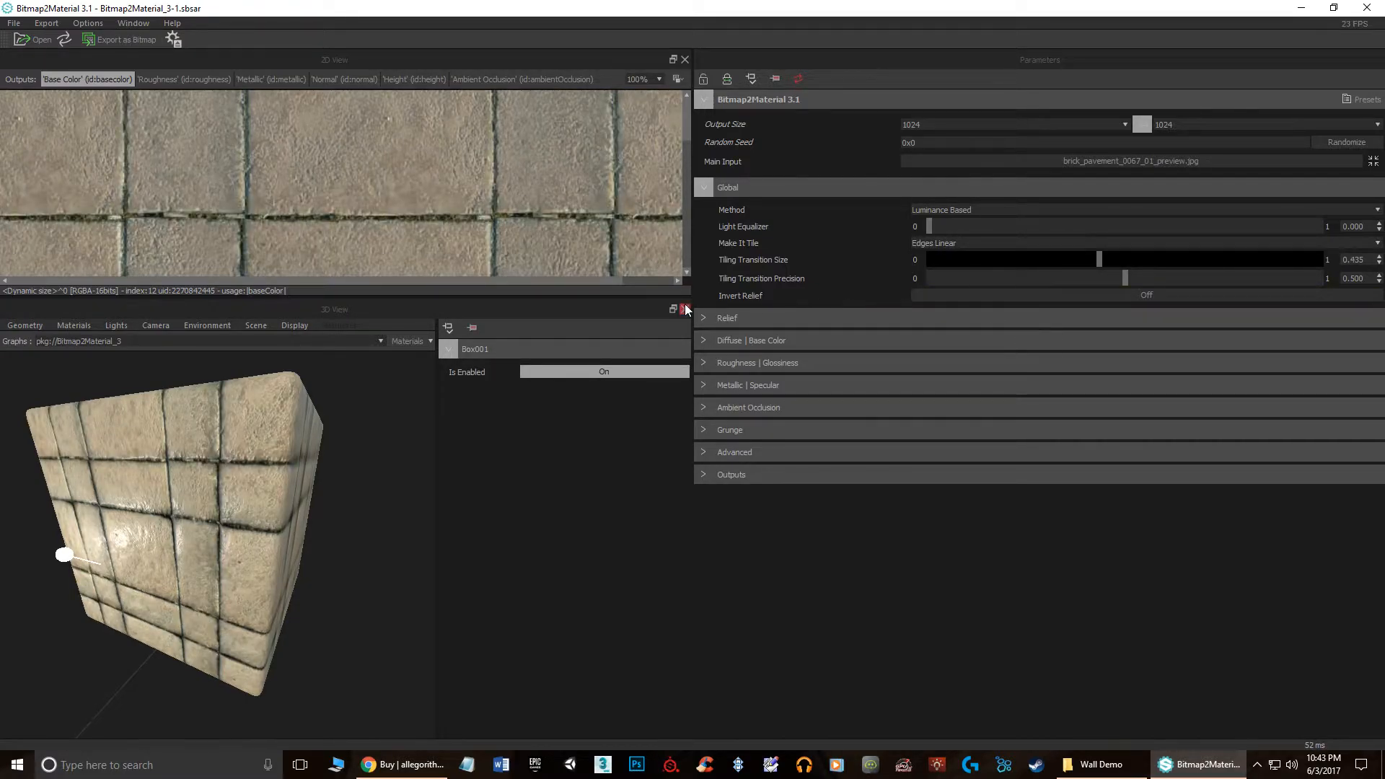
Step: Try Invert Relief on, switch it back off, and set Make It Tile to Off
{"action": "left_click", "coordinate": [961, 296]}
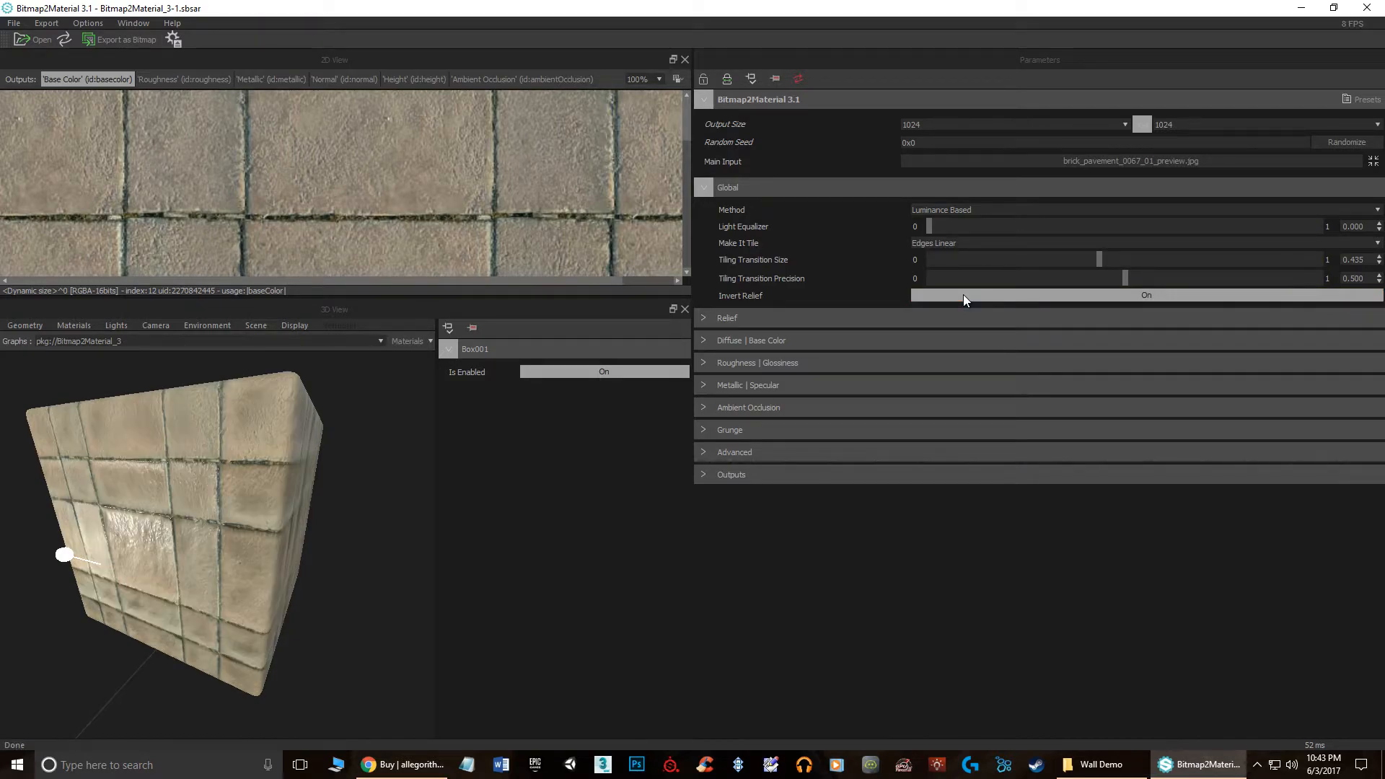
{"action": "left_click", "coordinate": [962, 296]}
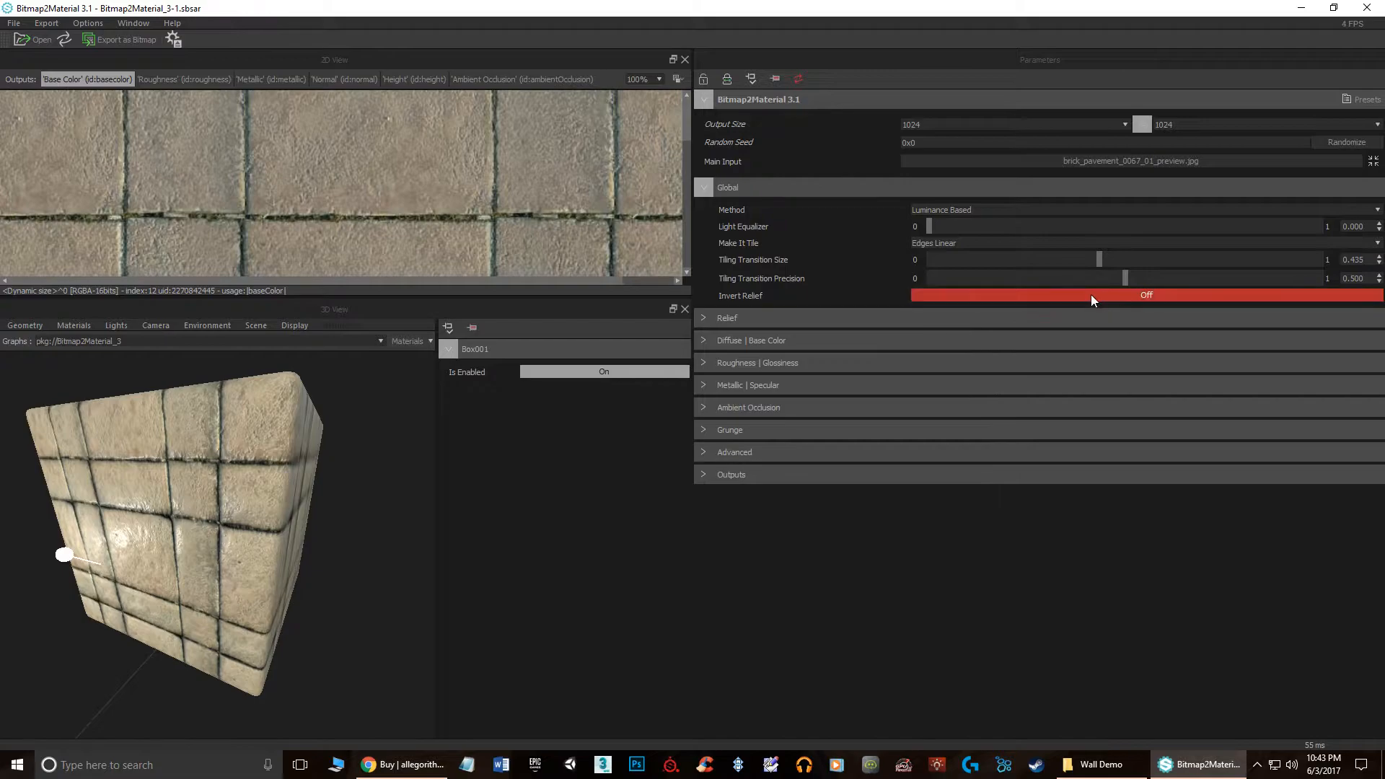
{"action": "left_click", "coordinate": [942, 244]}
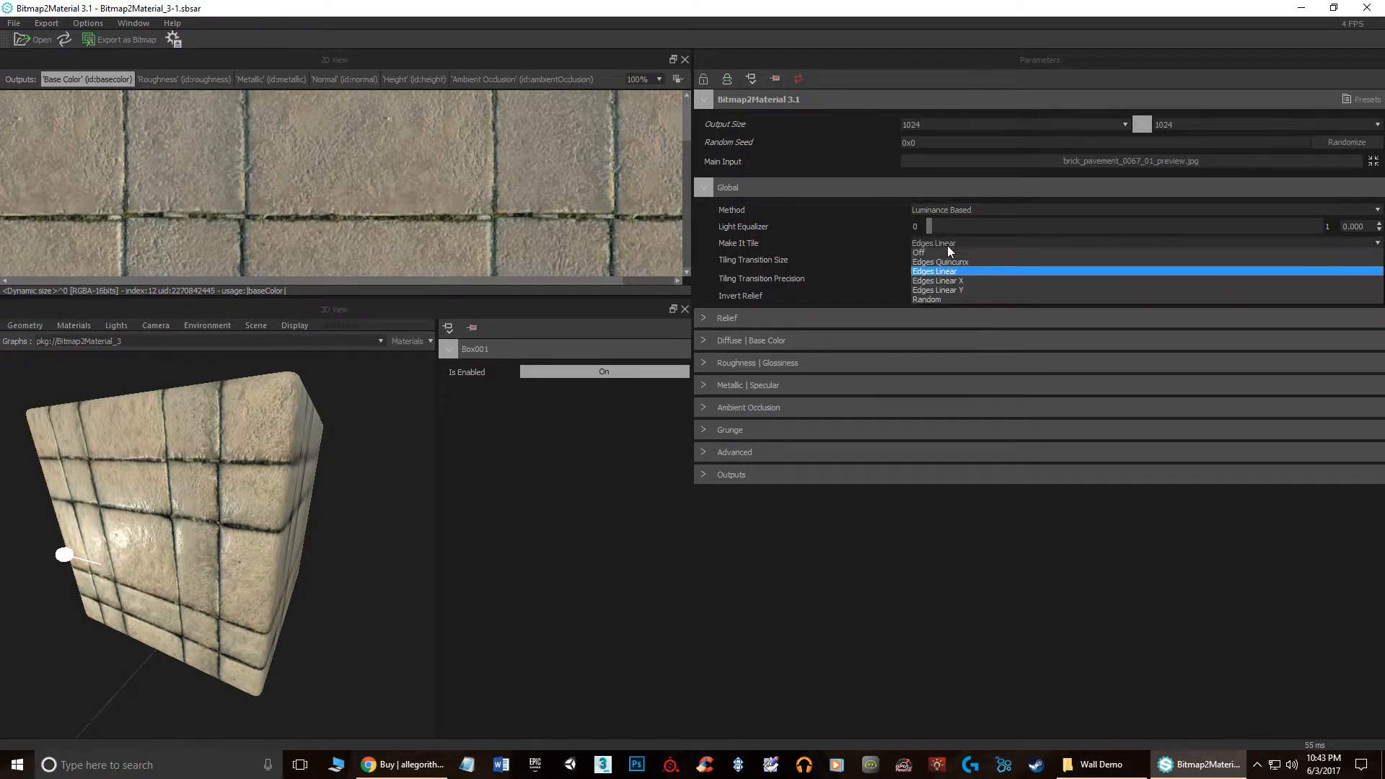
{"action": "left_click", "coordinate": [942, 254]}
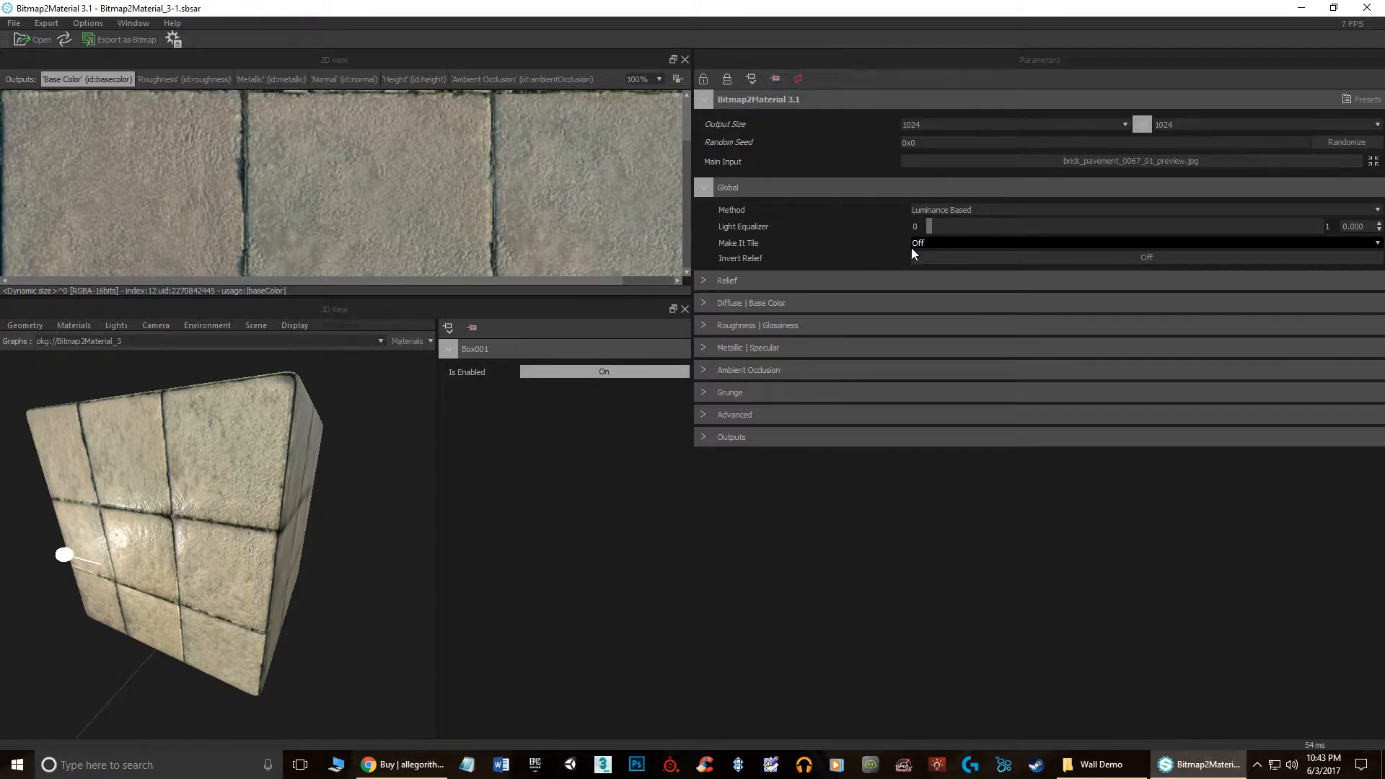
Step: Expand the Relief parameters and try the Relief Balance extremes, ending with Low and Mid Frequencies at -0.006 and High Frequencies at 0
{"action": "left_click", "coordinate": [701, 280]}
{"action": "mouse_move", "coordinate": [739, 356]}
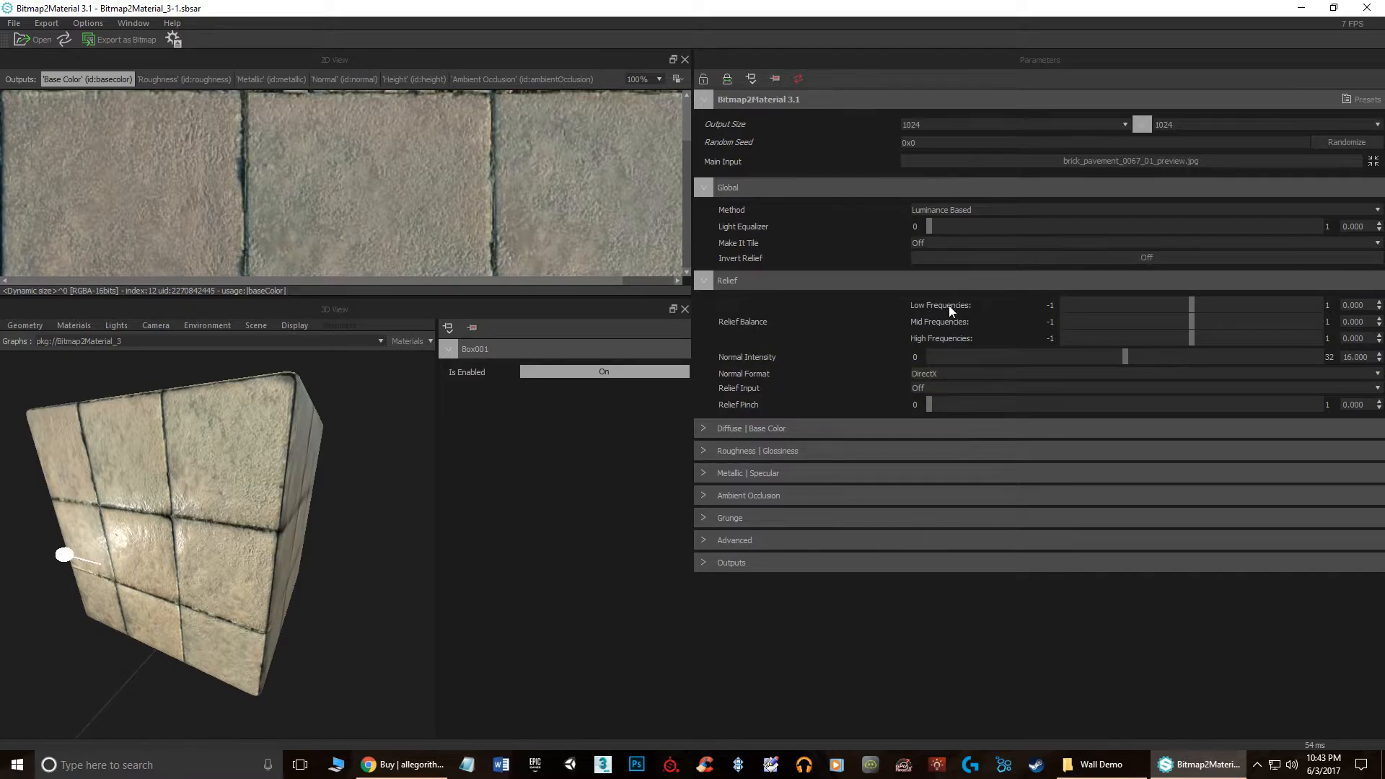
{"action": "left_click_drag", "start_coordinate": [1191, 304], "coordinate": [1304, 303]}
{"action": "left_click_drag", "start_coordinate": [1169, 306], "coordinate": [1046, 306]}
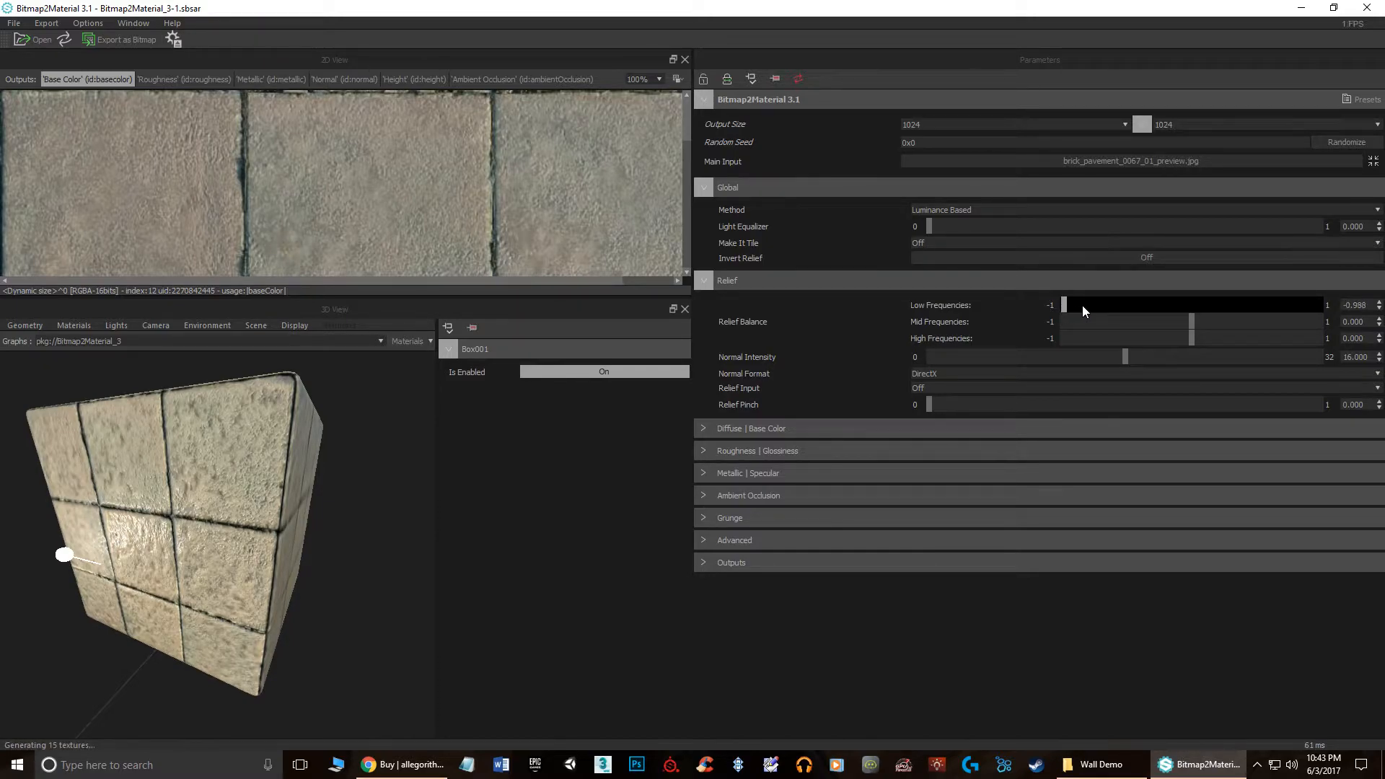
{"action": "left_click_drag", "start_coordinate": [1088, 305], "coordinate": [1191, 310]}
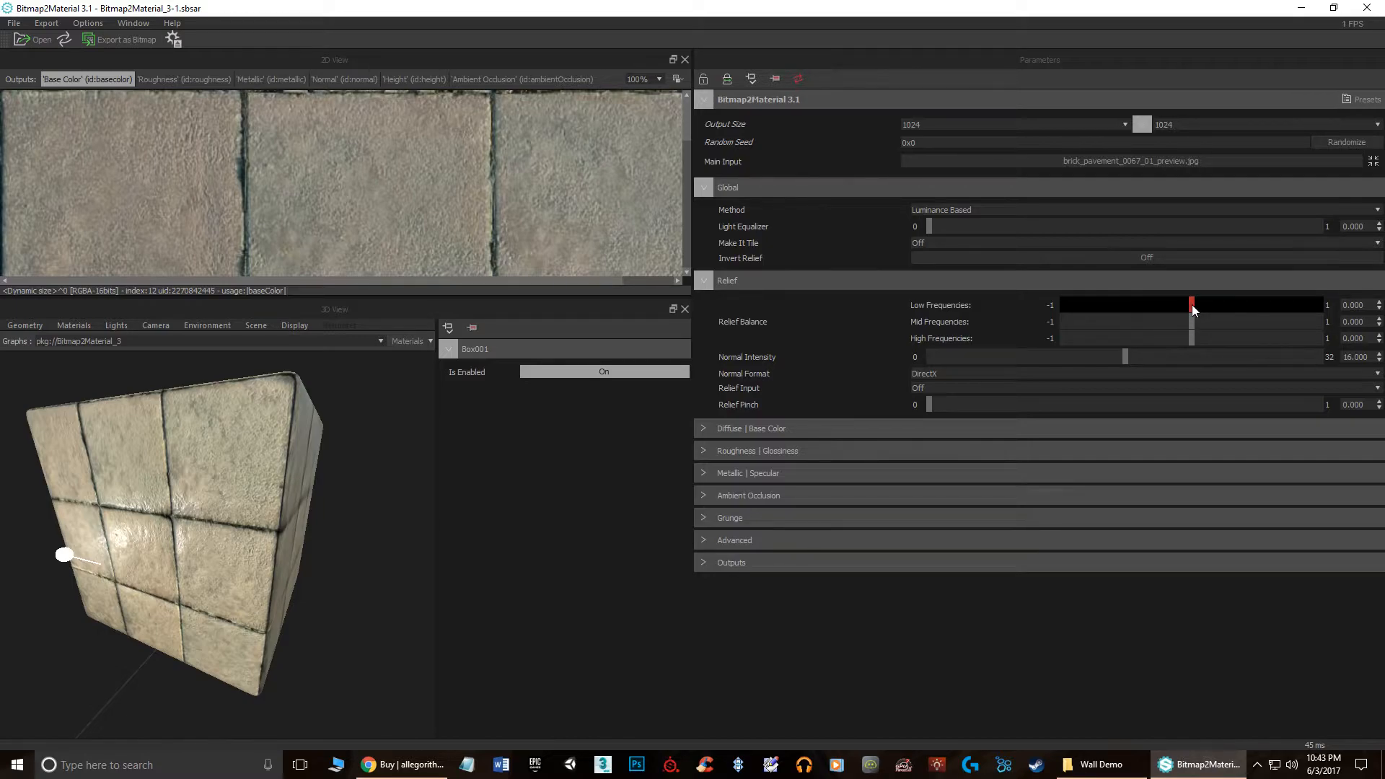
{"action": "left_click_drag", "start_coordinate": [1191, 304], "coordinate": [1269, 301]}
{"action": "left_click_drag", "start_coordinate": [1176, 298], "coordinate": [1064, 323]}
{"action": "mouse_move", "coordinate": [1179, 328]}
{"action": "left_mouse_down"}
{"action": "mouse_move", "coordinate": [1319, 339]}
{"action": "mouse_move", "coordinate": [1006, 343]}
{"action": "mouse_move", "coordinate": [1252, 353]}
{"action": "mouse_move", "coordinate": [1191, 352]}
{"action": "left_mouse_up"}
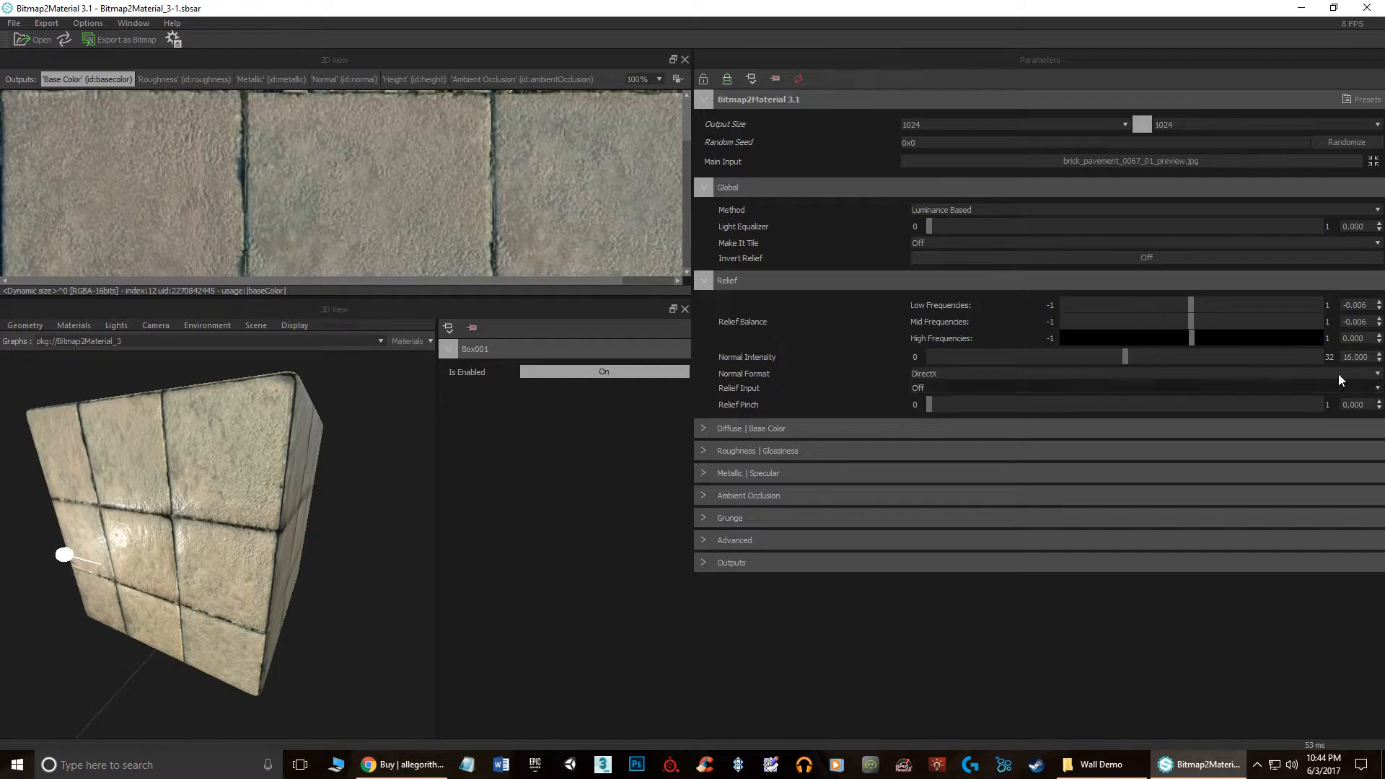
Step: Try Normal Intensity values of 0, 32 and 17.688, inspect the tile joints up close, and settle on 16.781
{"action": "left_click_drag", "start_coordinate": [1126, 356], "coordinate": [868, 372]}
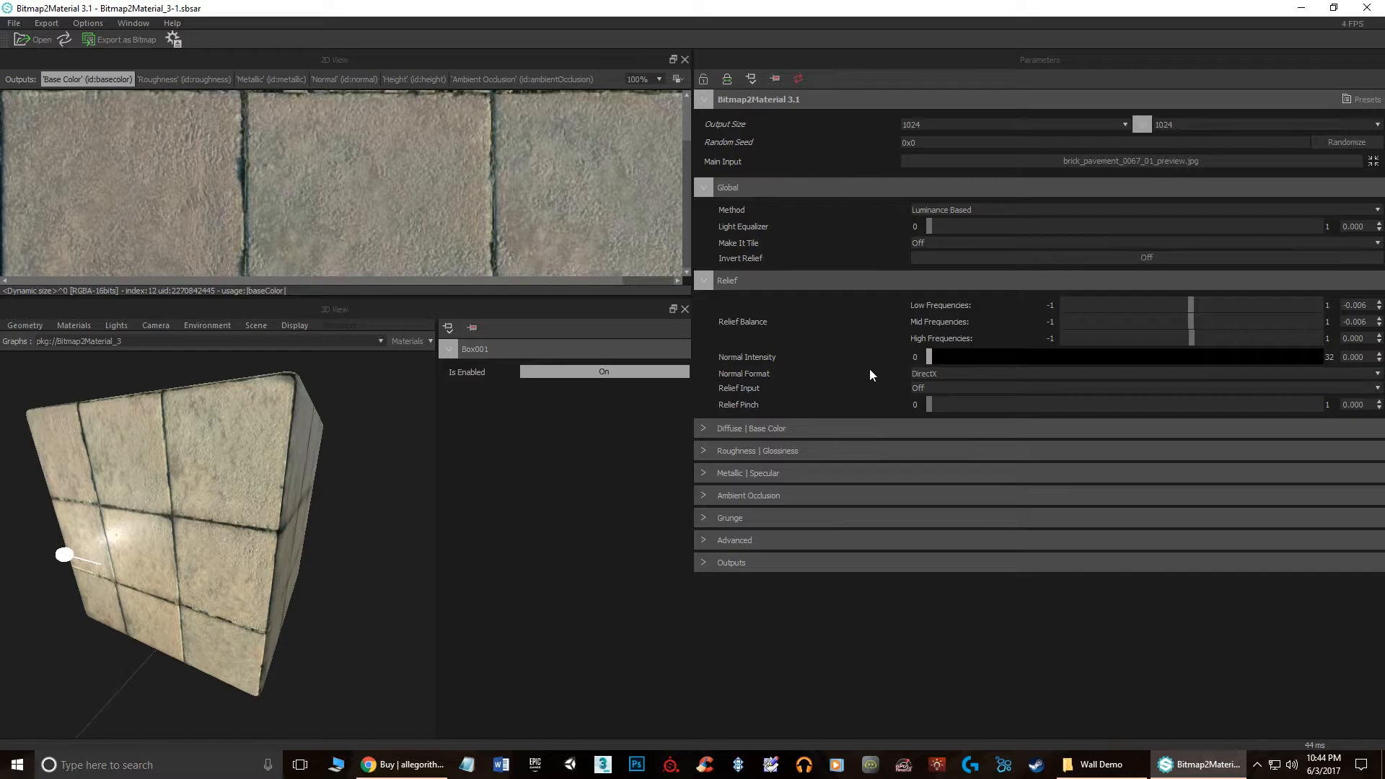
{"action": "left_click_drag", "start_coordinate": [929, 356], "coordinate": [1341, 369]}
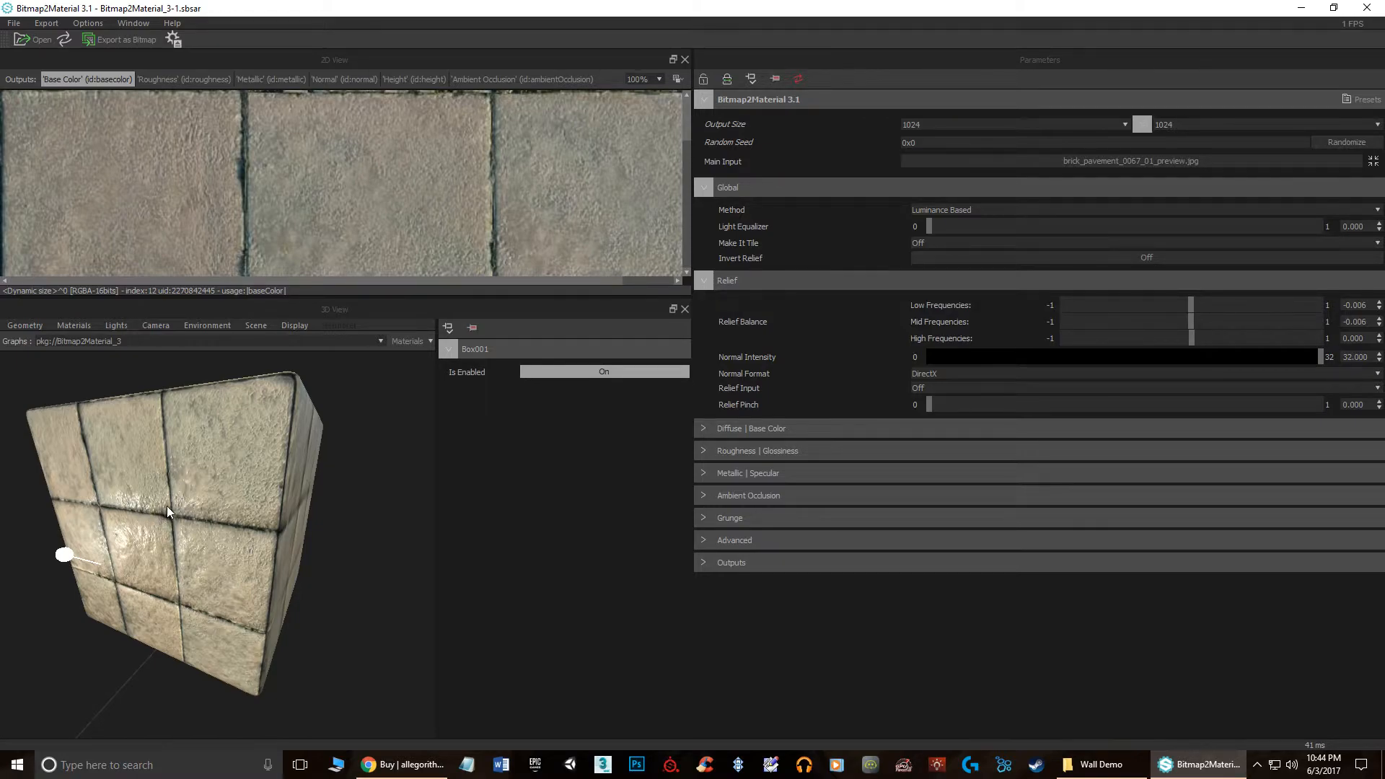
{"action": "left_click_drag", "start_coordinate": [1318, 356], "coordinate": [1145, 358]}
{"action": "scroll", "coordinate": [96, 530], "scroll_direction": "up", "scroll_amount": 5}
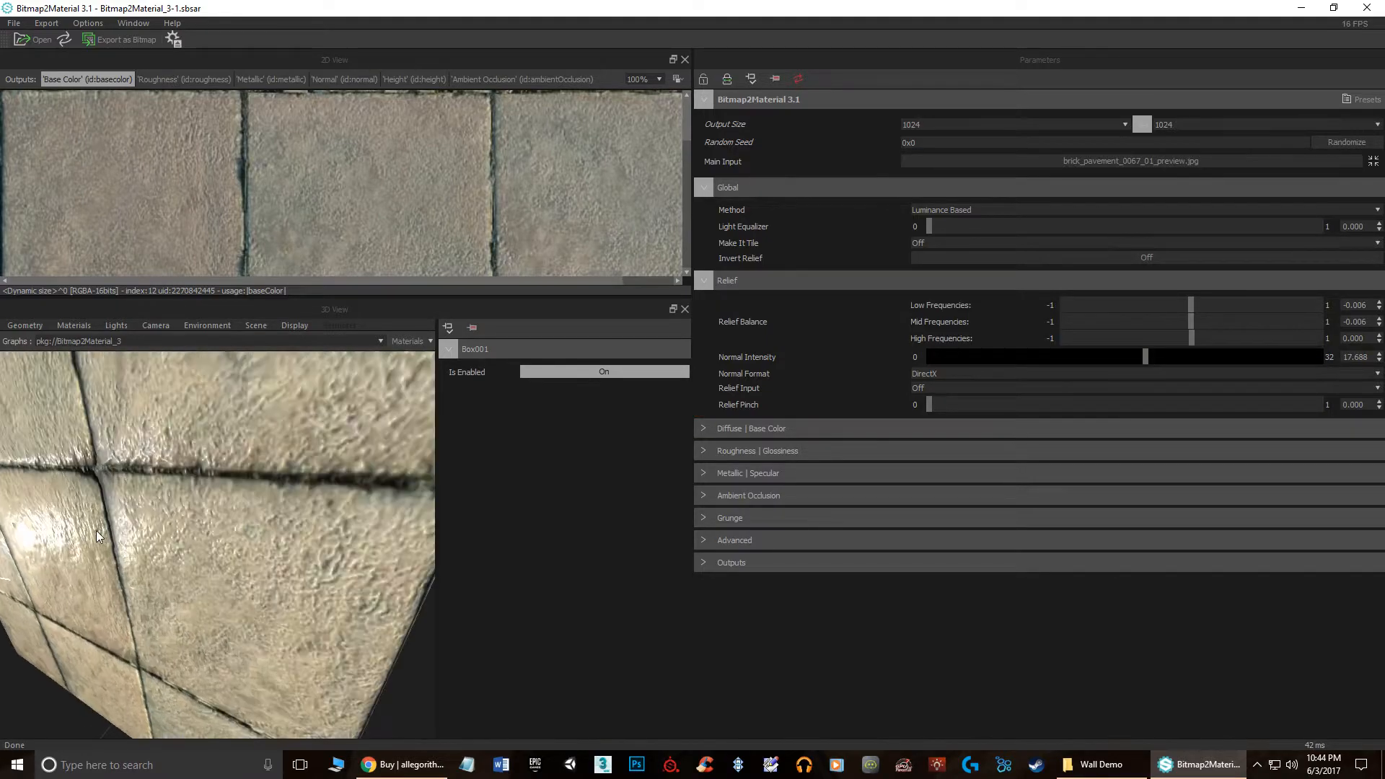
{"action": "left_click_drag", "start_coordinate": [171, 483], "coordinate": [247, 493]}
{"action": "scroll", "coordinate": [245, 495], "scroll_direction": "up", "scroll_amount": 2}
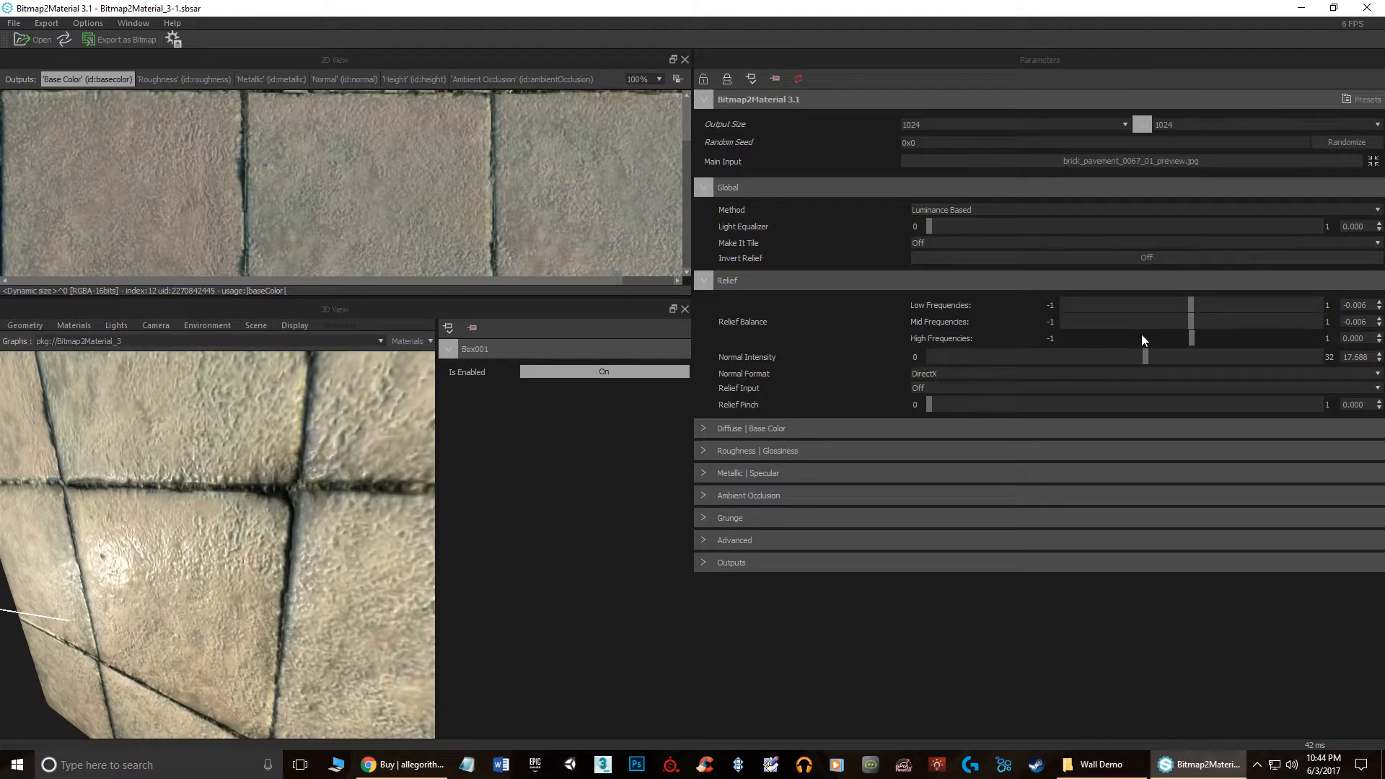
{"action": "mouse_move", "coordinate": [1149, 353]}
{"action": "left_mouse_down"}
{"action": "mouse_move", "coordinate": [1262, 356]}
{"action": "mouse_move", "coordinate": [1134, 357]}
{"action": "left_mouse_up"}
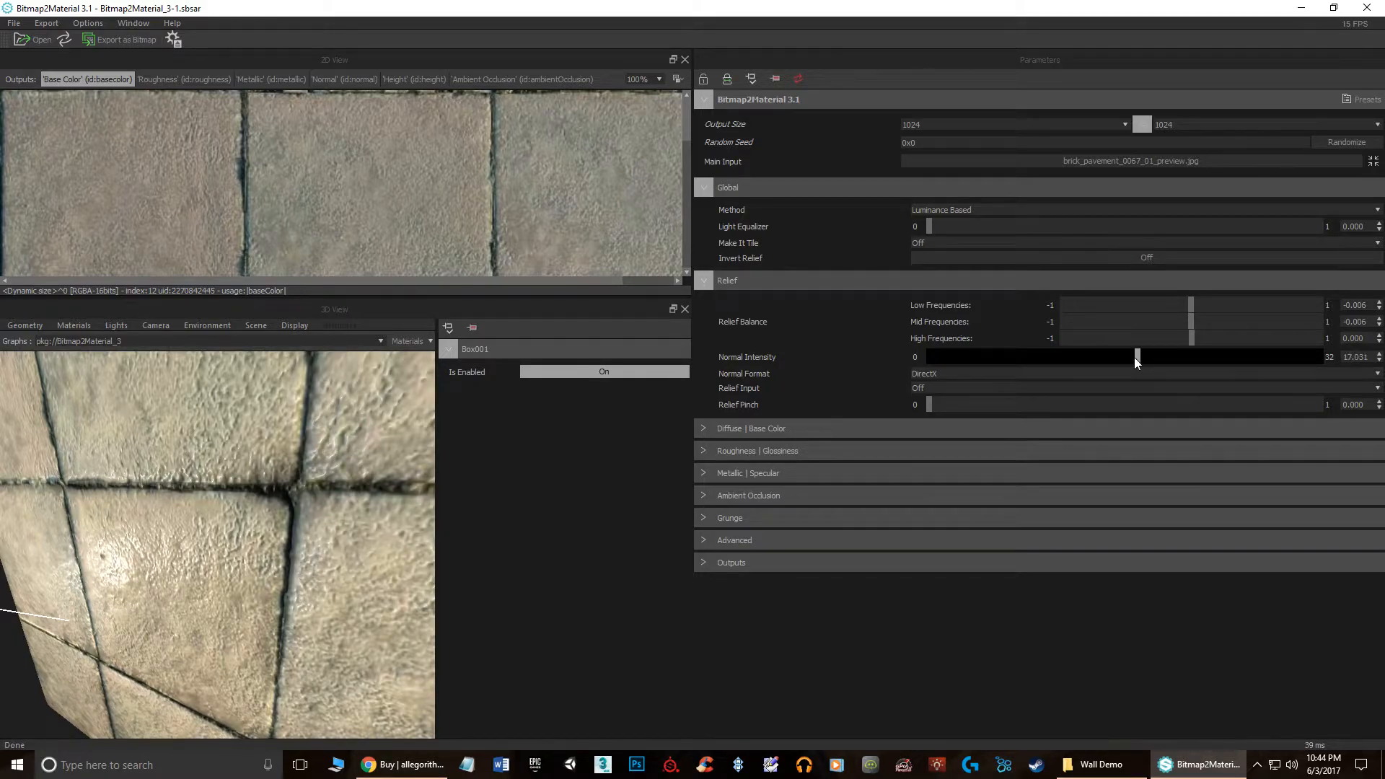
Step: Check the Normal Format options, keeping DirectX, and try Relief Input as From Height input before returning it to Off
{"action": "left_click", "coordinate": [950, 372]}
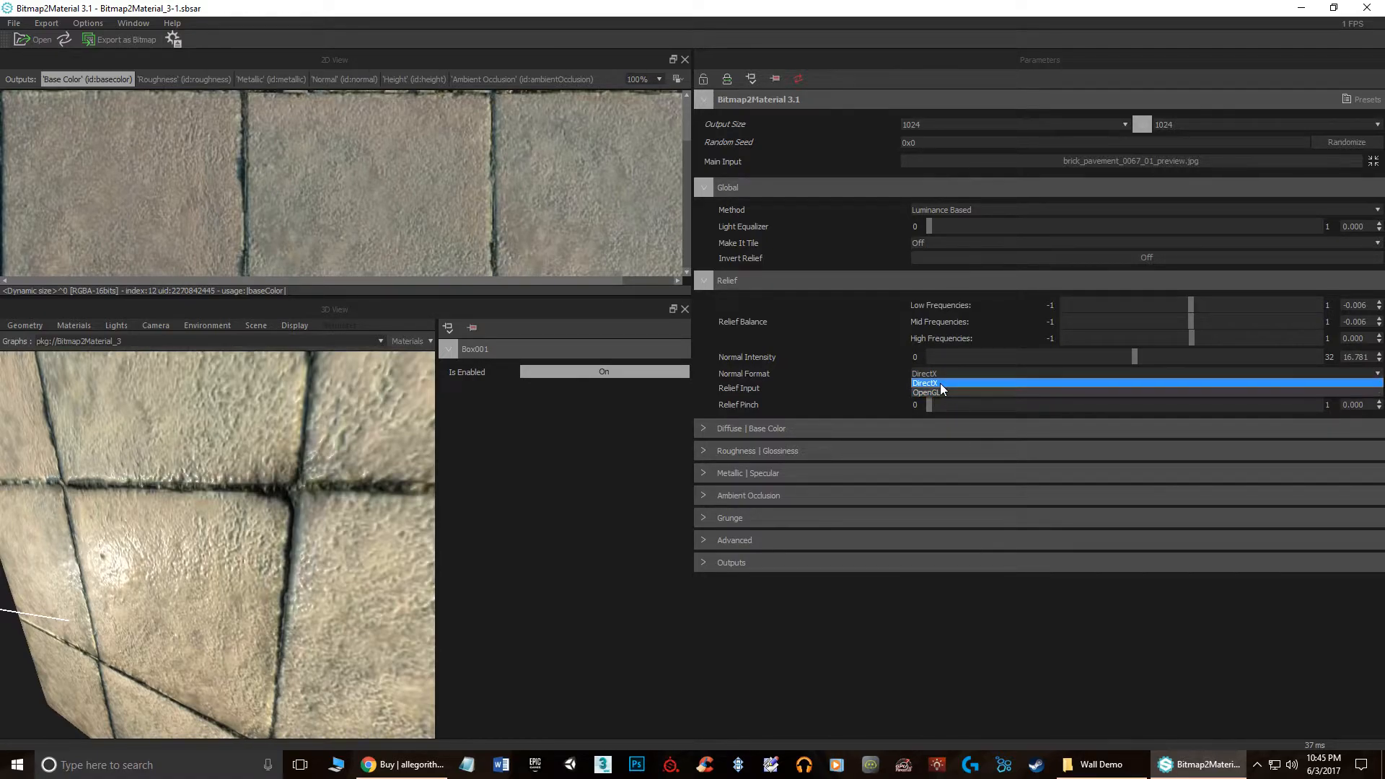
{"action": "left_click", "coordinate": [750, 392]}
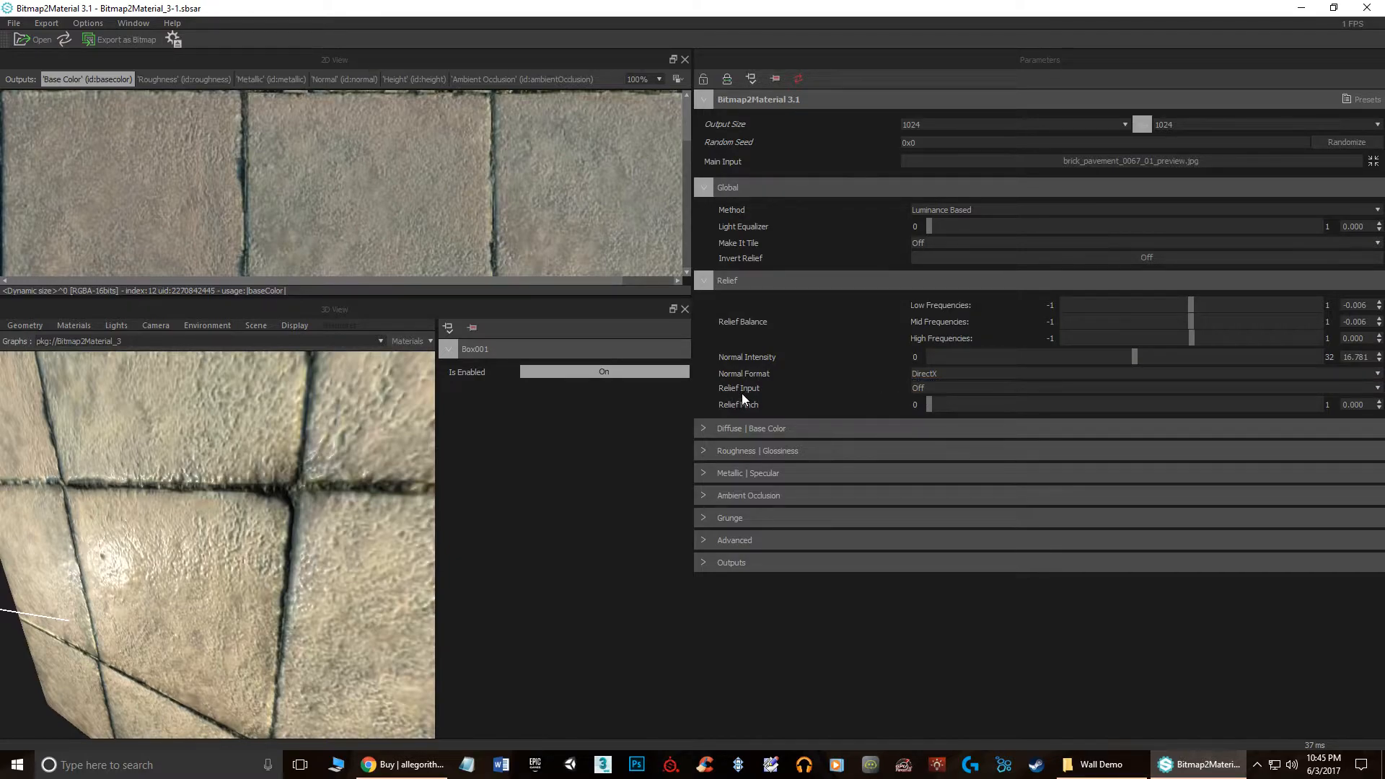
{"action": "left_click", "coordinate": [932, 387]}
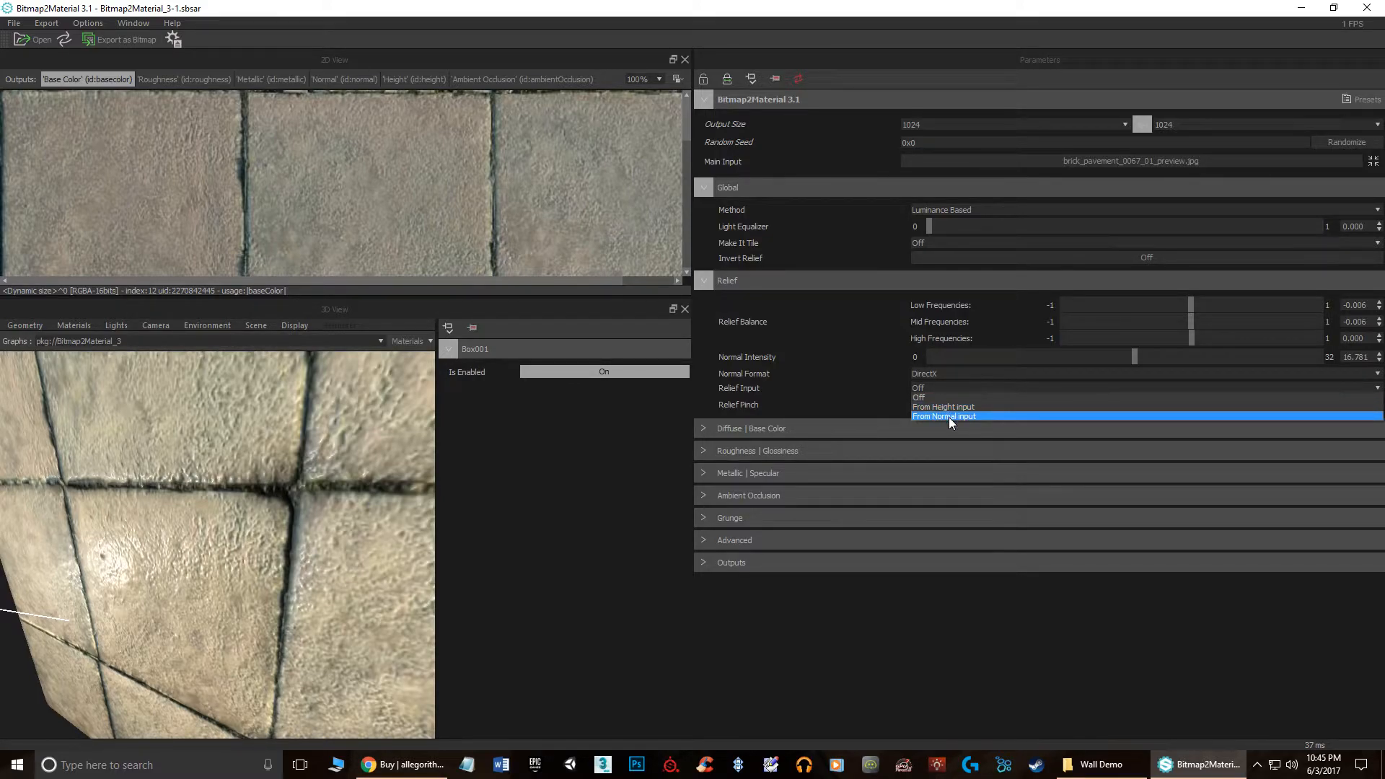
{"action": "left_click", "coordinate": [945, 408]}
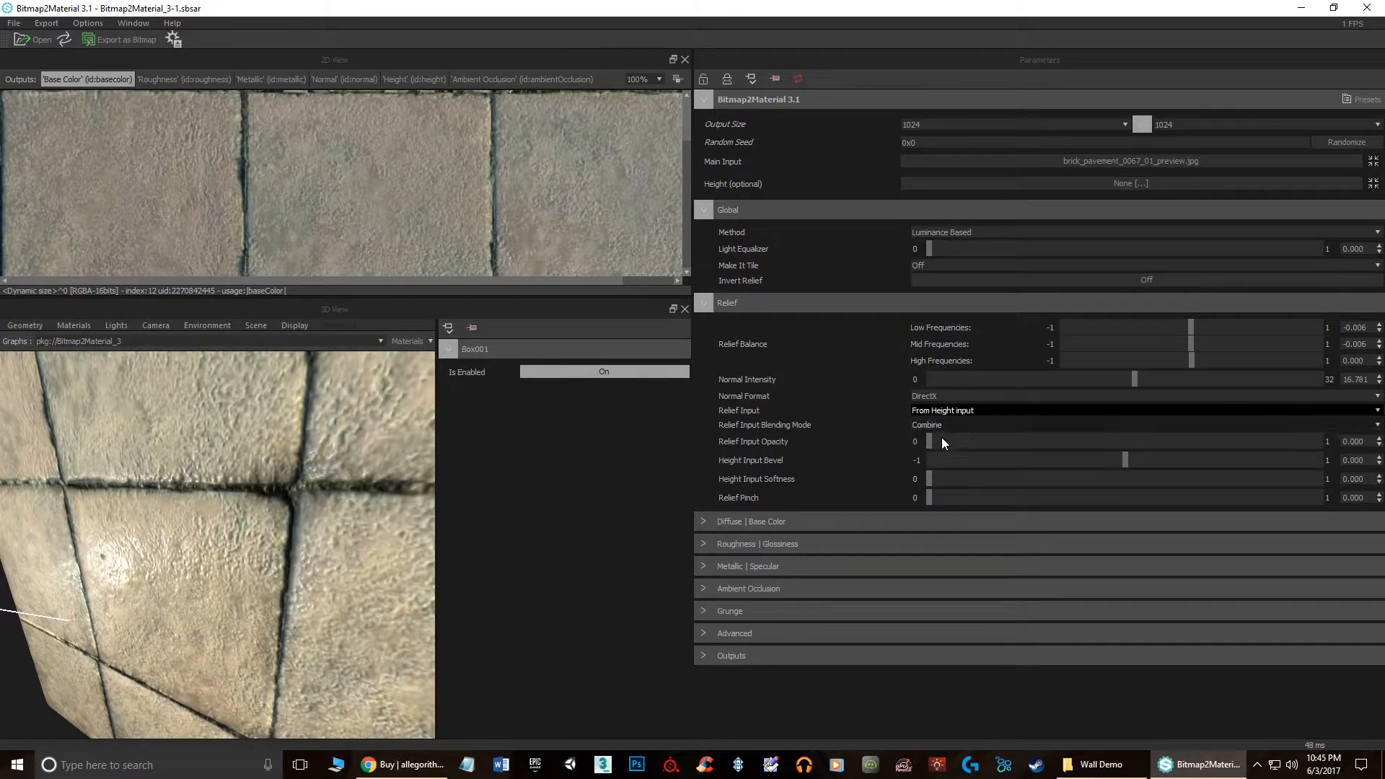
{"action": "left_click", "coordinate": [944, 411]}
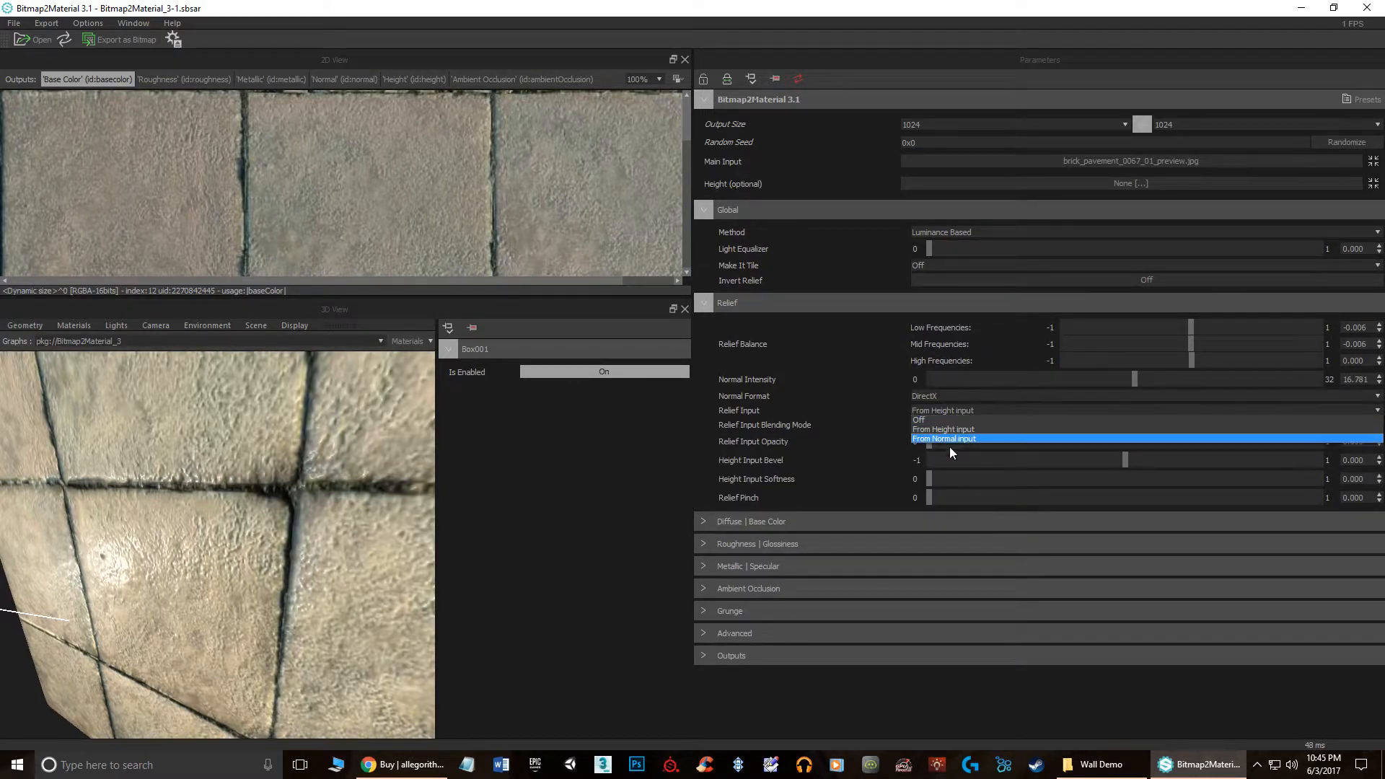
{"action": "left_click", "coordinate": [923, 419]}
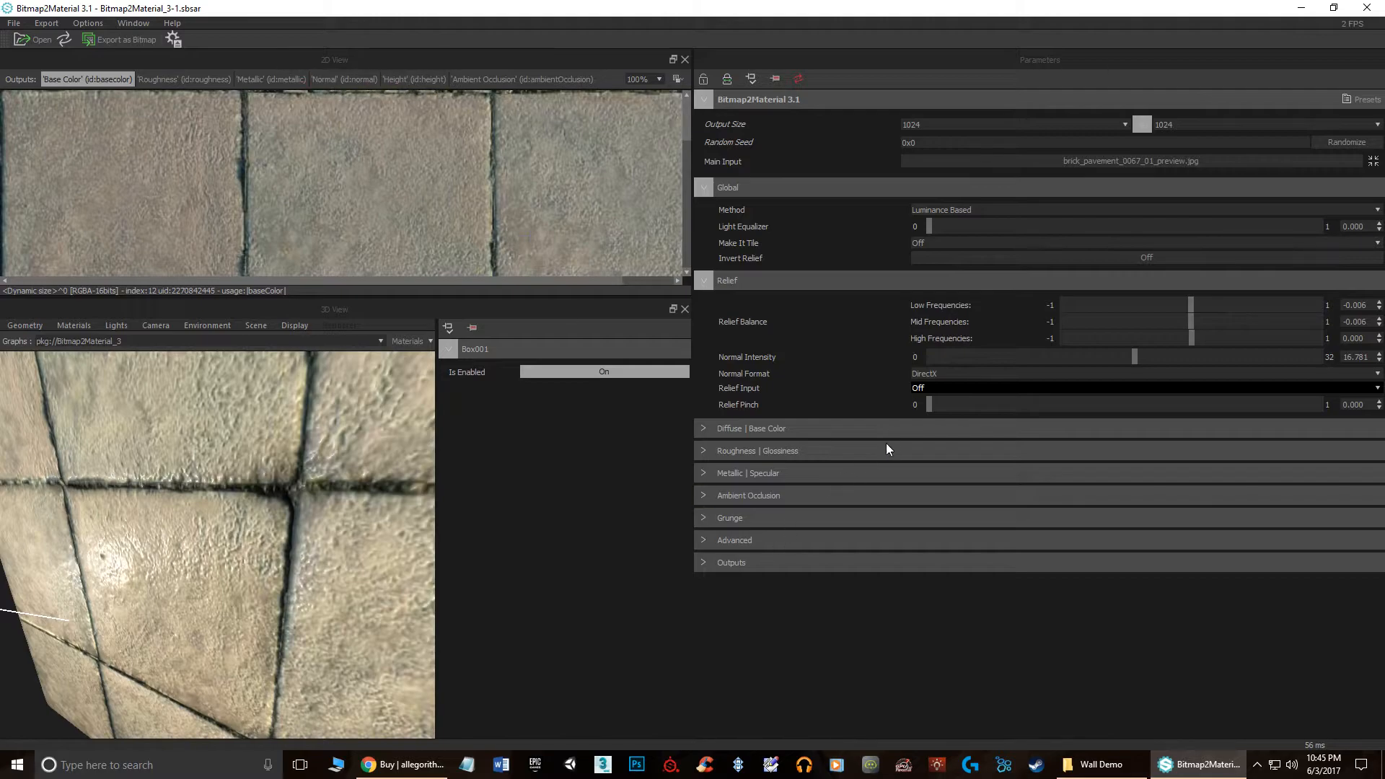
Step: Try higher Relief Pinch values and return Relief Pinch to 0
{"action": "left_click_drag", "start_coordinate": [929, 405], "coordinate": [1093, 404]}
{"action": "left_click_drag", "start_coordinate": [894, 388], "coordinate": [793, 387]}
{"action": "left_click_drag", "start_coordinate": [929, 405], "coordinate": [965, 423]}
{"action": "left_click_drag", "start_coordinate": [1140, 405], "coordinate": [793, 391]}
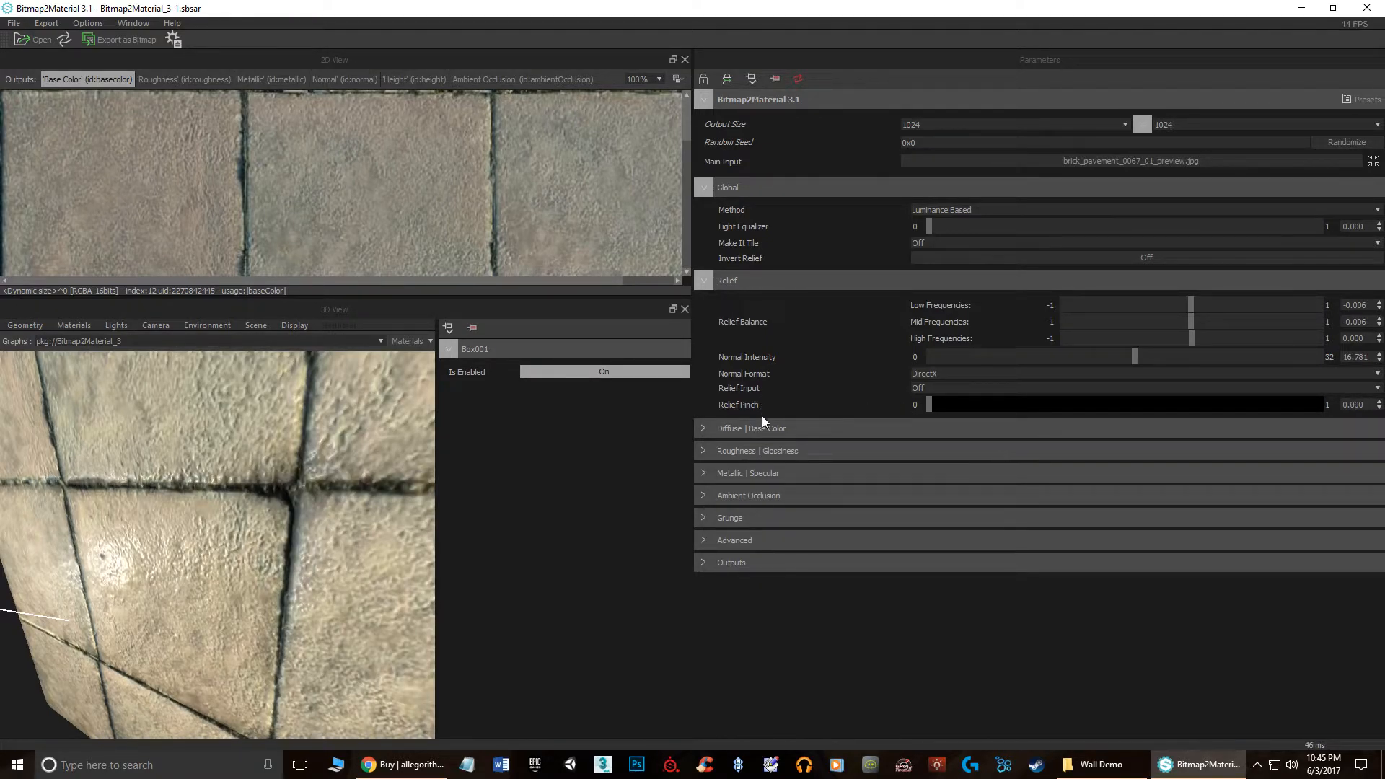
Step: Expand the Diffuse | Base Color parameters and try raising Light Cancellation, ending back at 0
{"action": "left_click", "coordinate": [702, 428]}
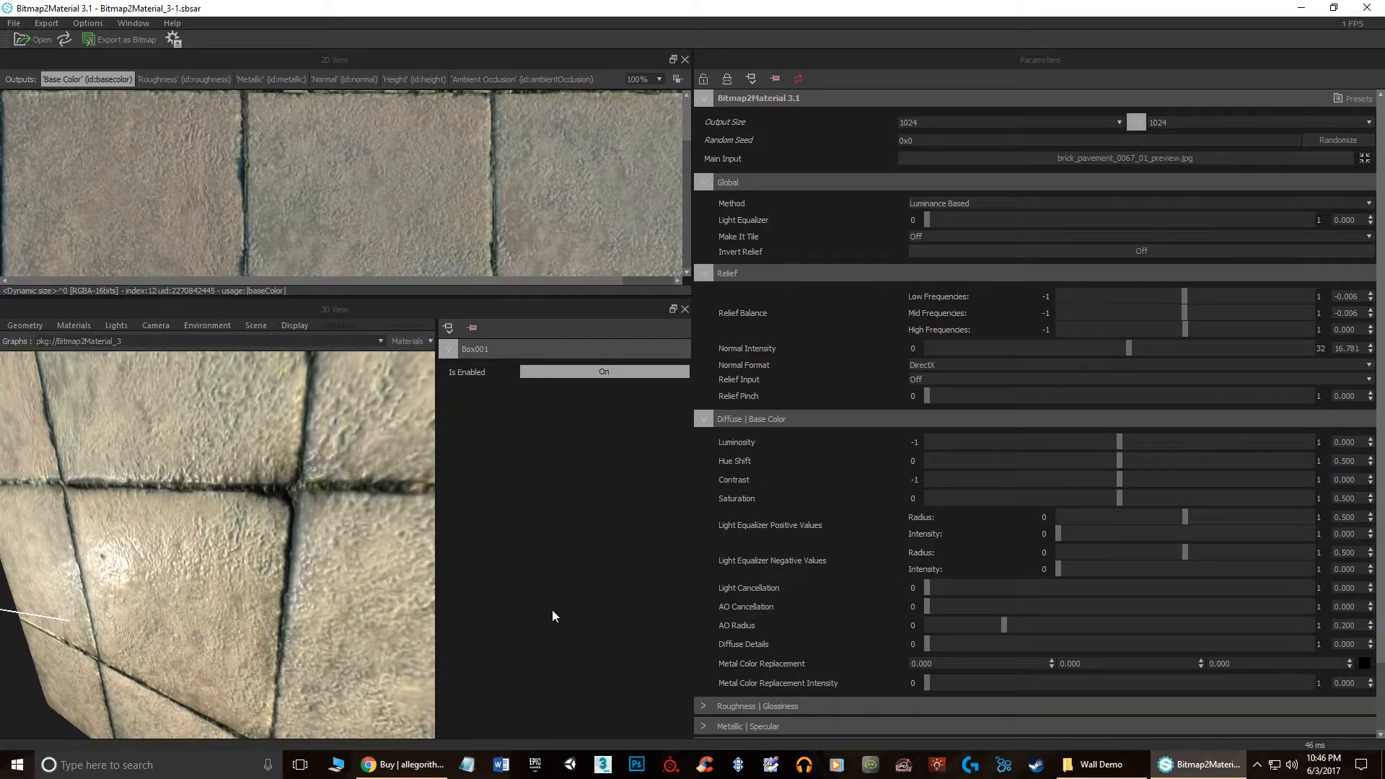
{"action": "scroll", "coordinate": [321, 518], "scroll_direction": "down", "scroll_amount": 5}
{"action": "scroll", "coordinate": [322, 520], "scroll_direction": "up", "scroll_amount": 3}
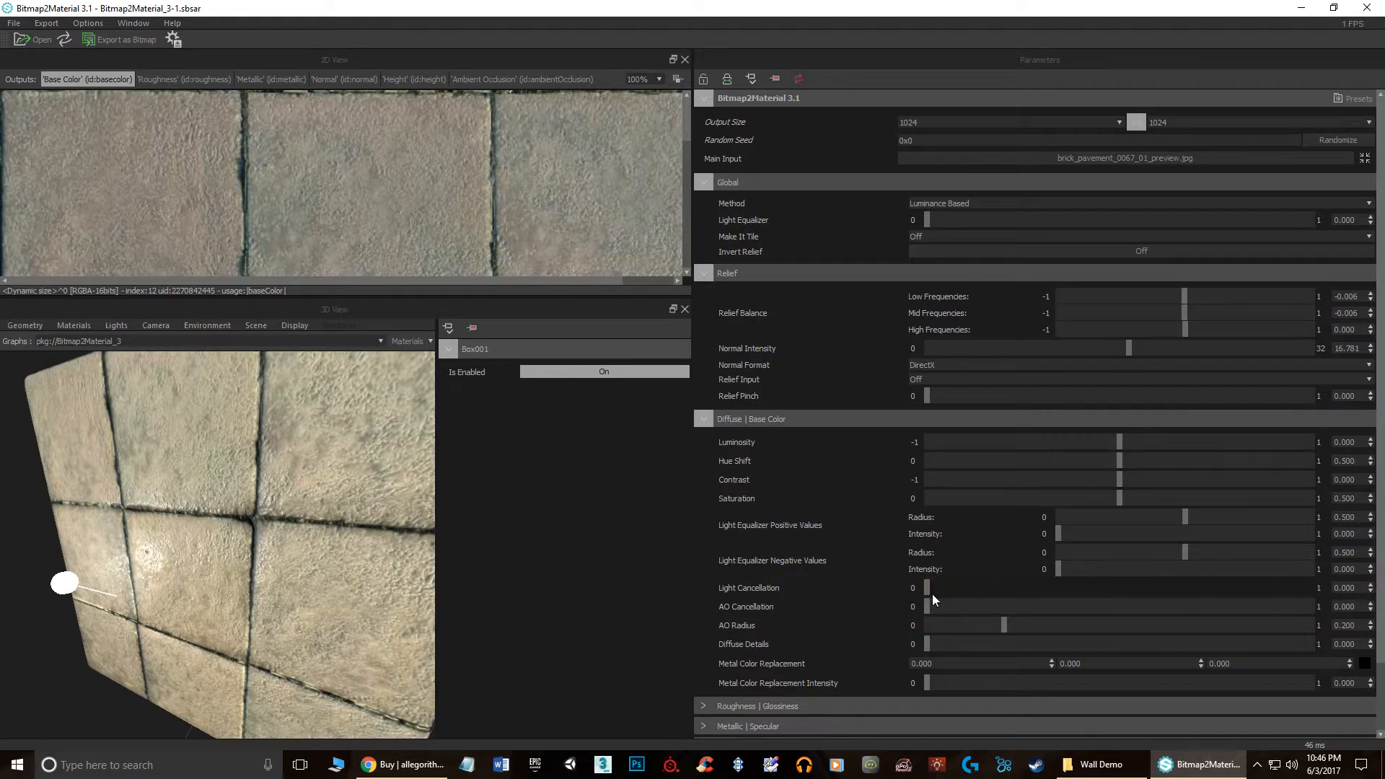
{"action": "left_click_drag", "start_coordinate": [929, 590], "coordinate": [1095, 596]}
{"action": "left_click_drag", "start_coordinate": [1179, 598], "coordinate": [915, 604]}
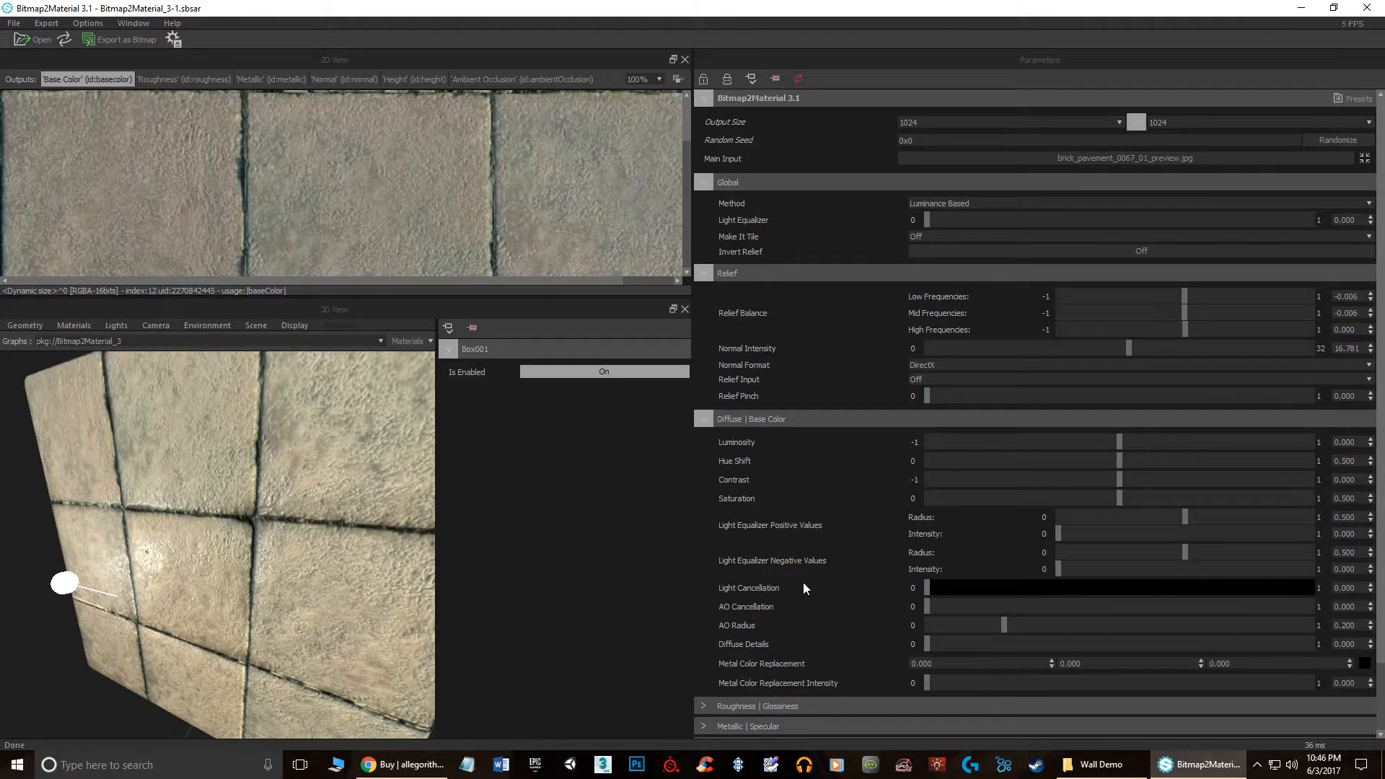
Step: Try Light Cancellation at 0.079 with Light Cancellation Angles of 0.747 and 0.256 turns, and reset Light Cancellation to 0
{"action": "mouse_move", "coordinate": [762, 590]}
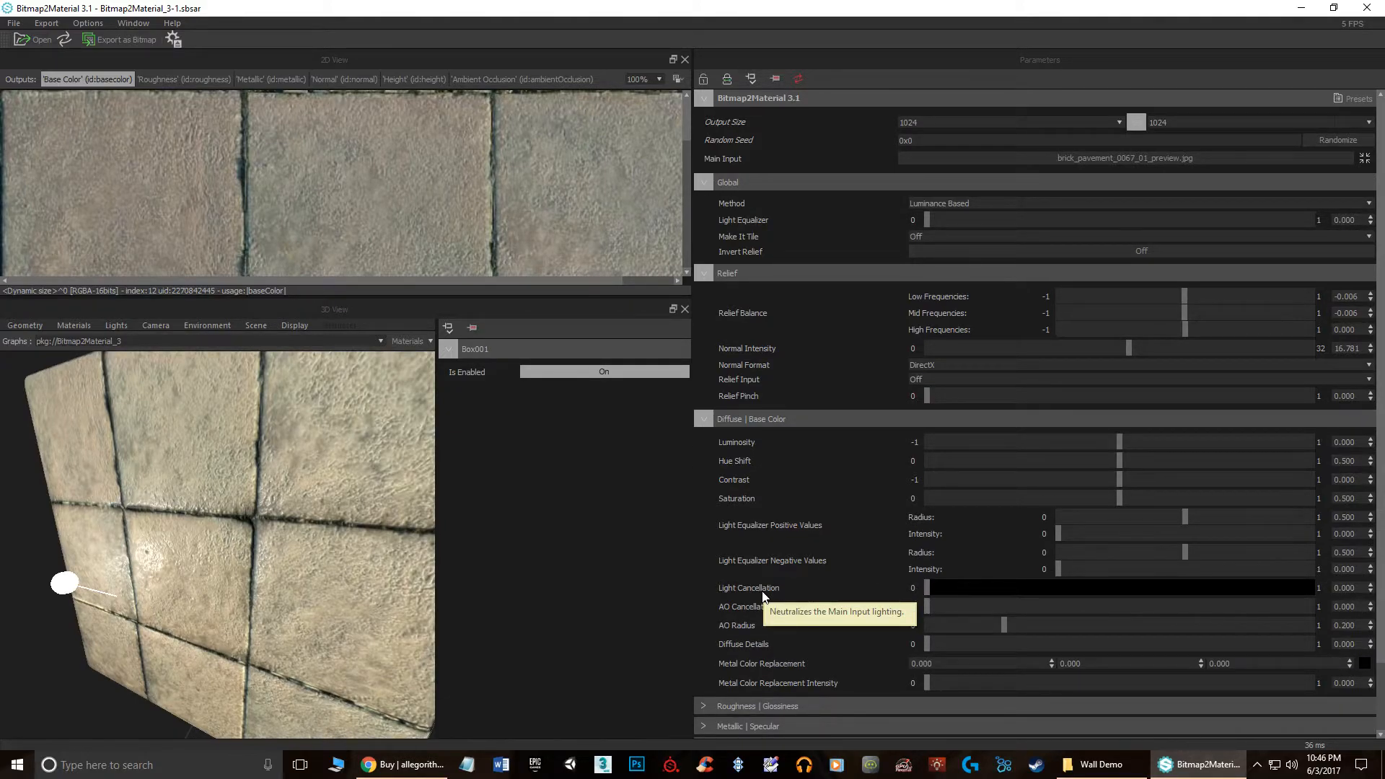
{"action": "left_click_drag", "start_coordinate": [928, 587], "coordinate": [956, 593]}
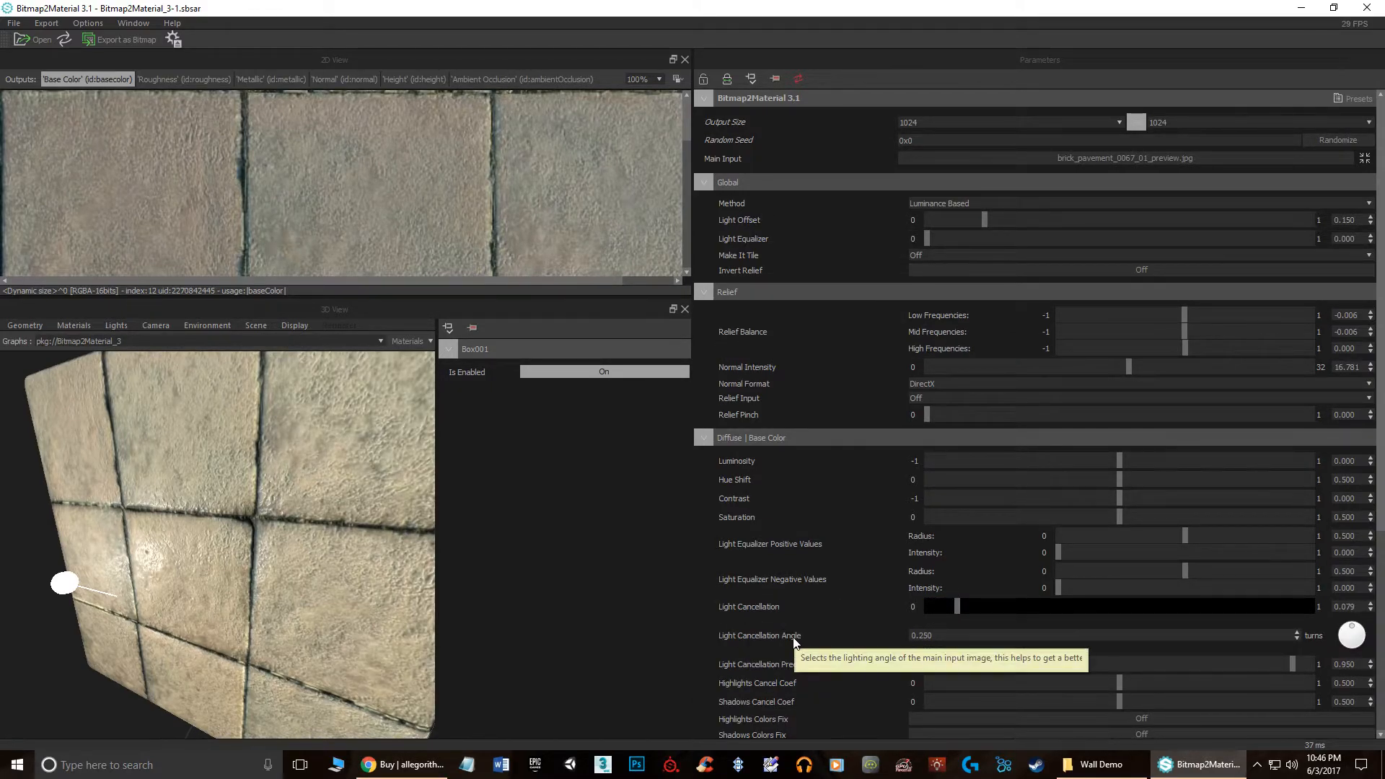
{"action": "left_click_drag", "start_coordinate": [1354, 632], "coordinate": [1354, 649]}
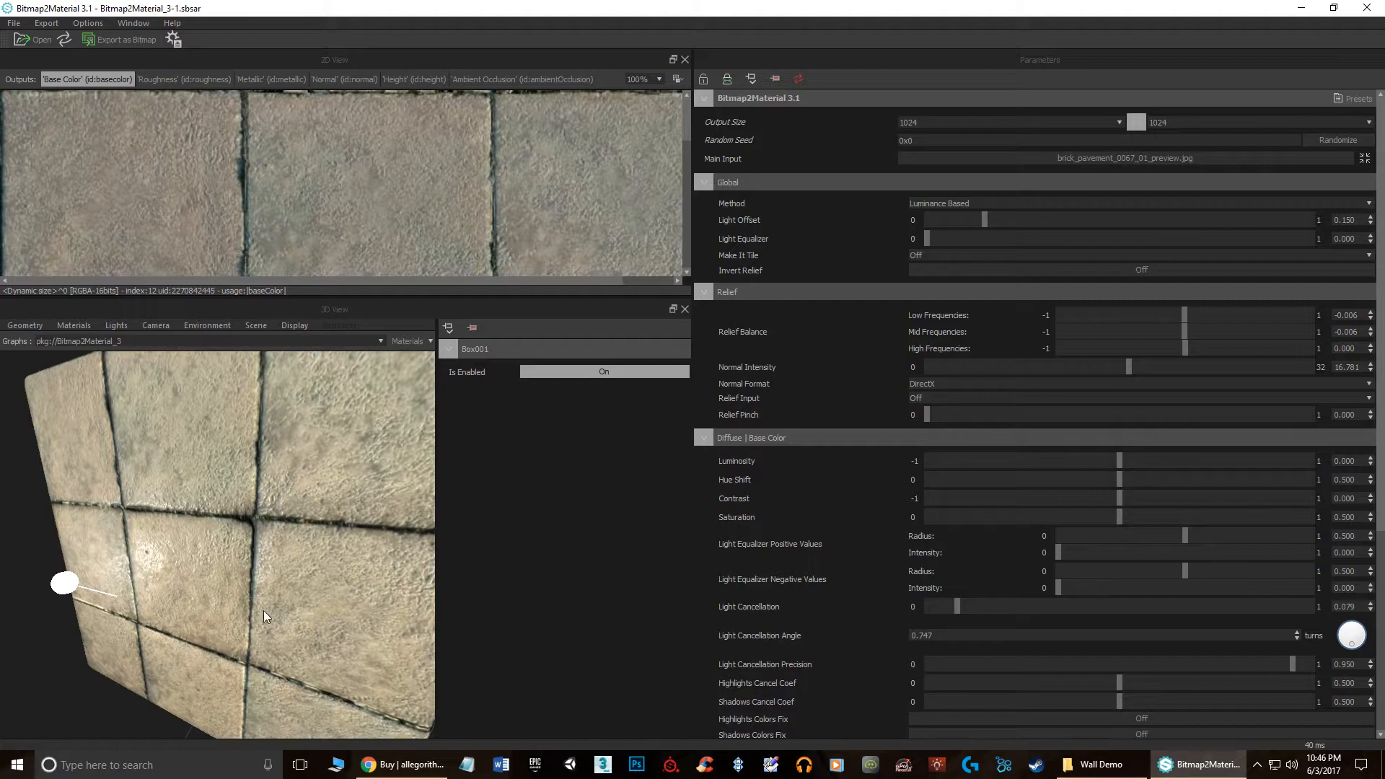
{"action": "left_click", "coordinate": [1350, 625]}
{"action": "left_click", "coordinate": [1353, 628]}
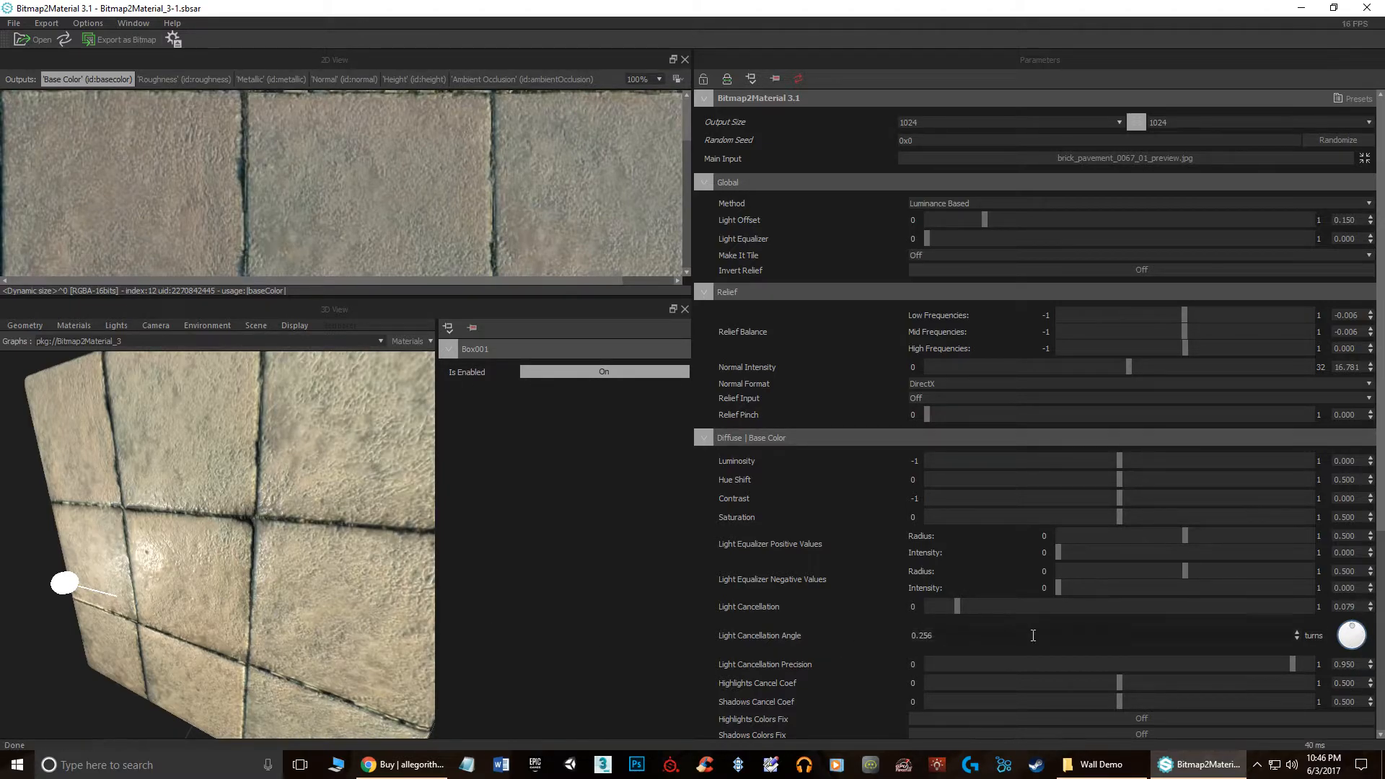
{"action": "left_click_drag", "start_coordinate": [956, 607], "coordinate": [875, 626]}
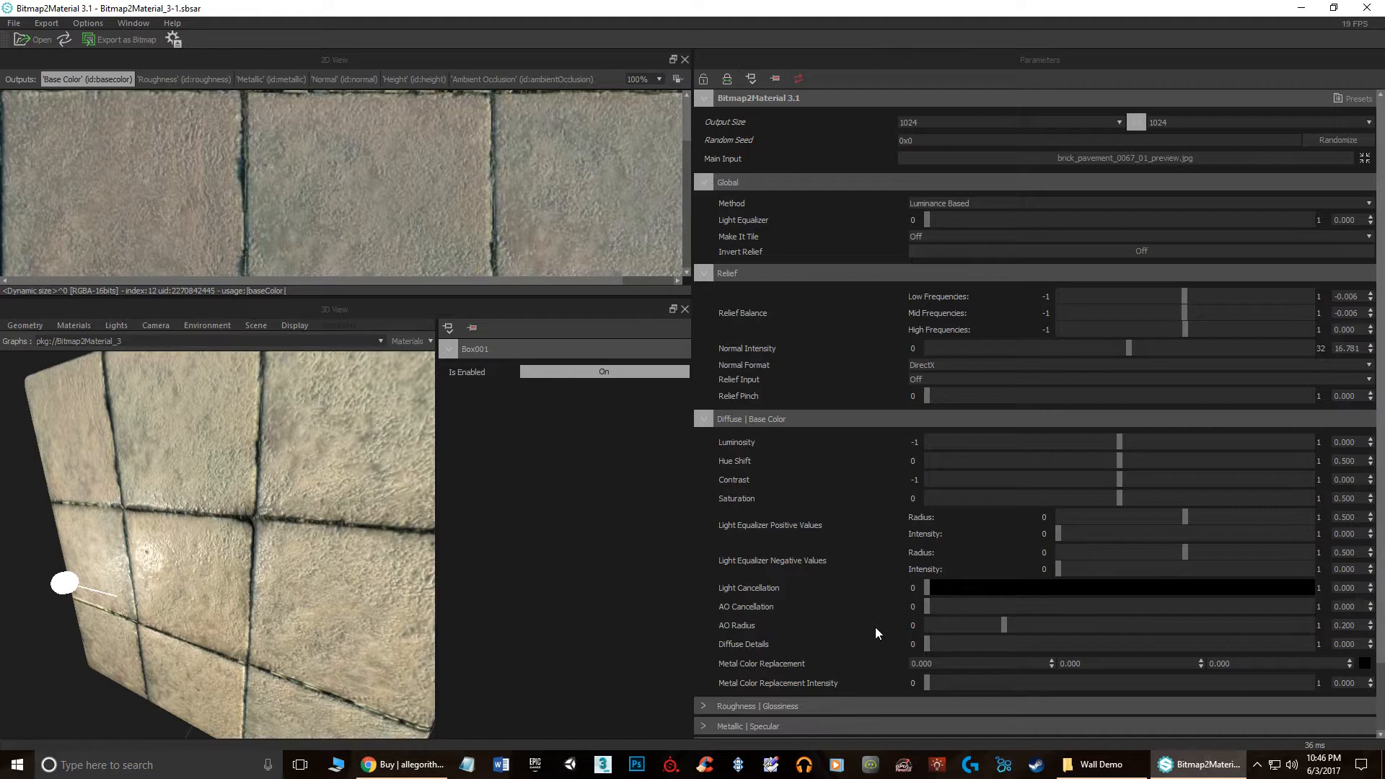
Step: Try raising AO Cancellation and return it to 0, set AO Radius to 0, and keep Diffuse Details at 0
{"action": "left_click_drag", "start_coordinate": [927, 606], "coordinate": [1083, 604]}
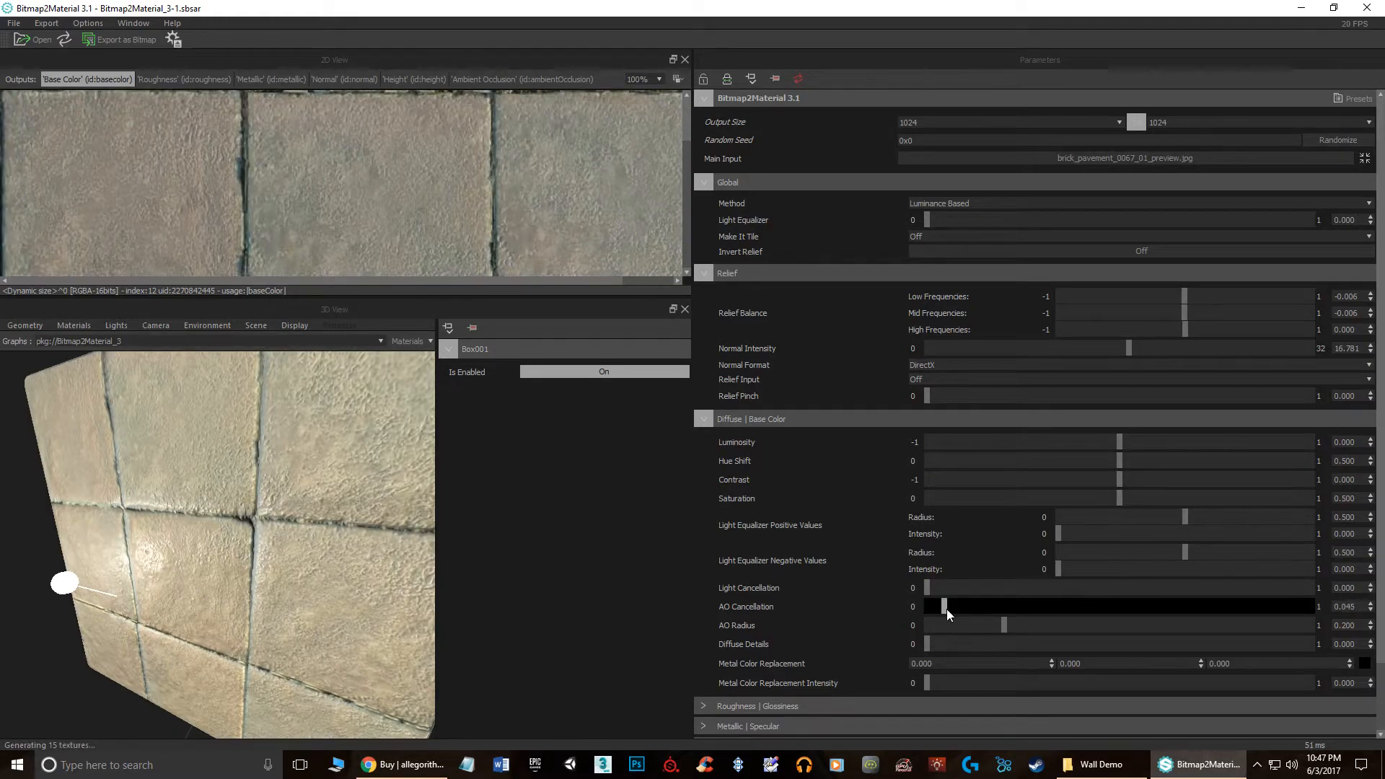
{"action": "left_click_drag", "start_coordinate": [946, 608], "coordinate": [904, 608]}
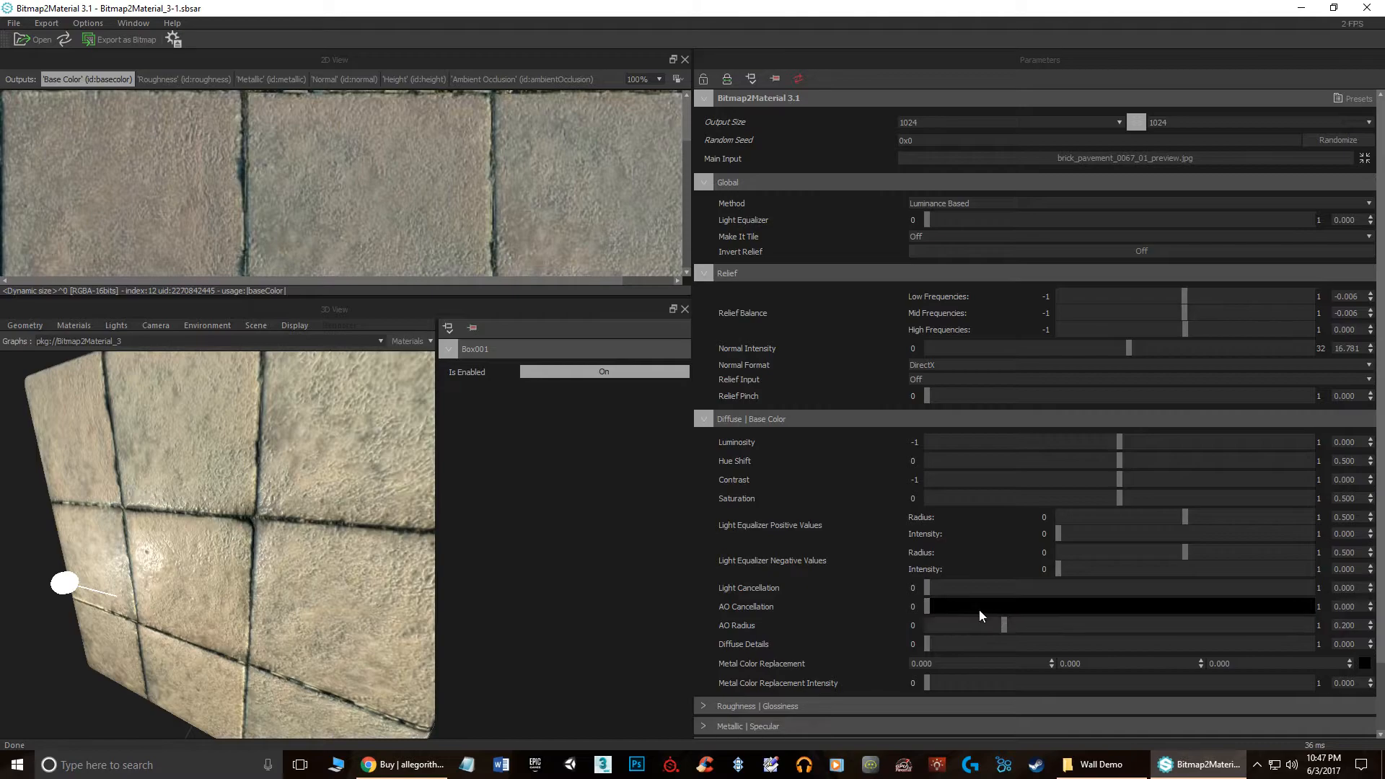
{"action": "left_click_drag", "start_coordinate": [1002, 621], "coordinate": [858, 617]}
{"action": "left_click_drag", "start_coordinate": [927, 643], "coordinate": [828, 652]}
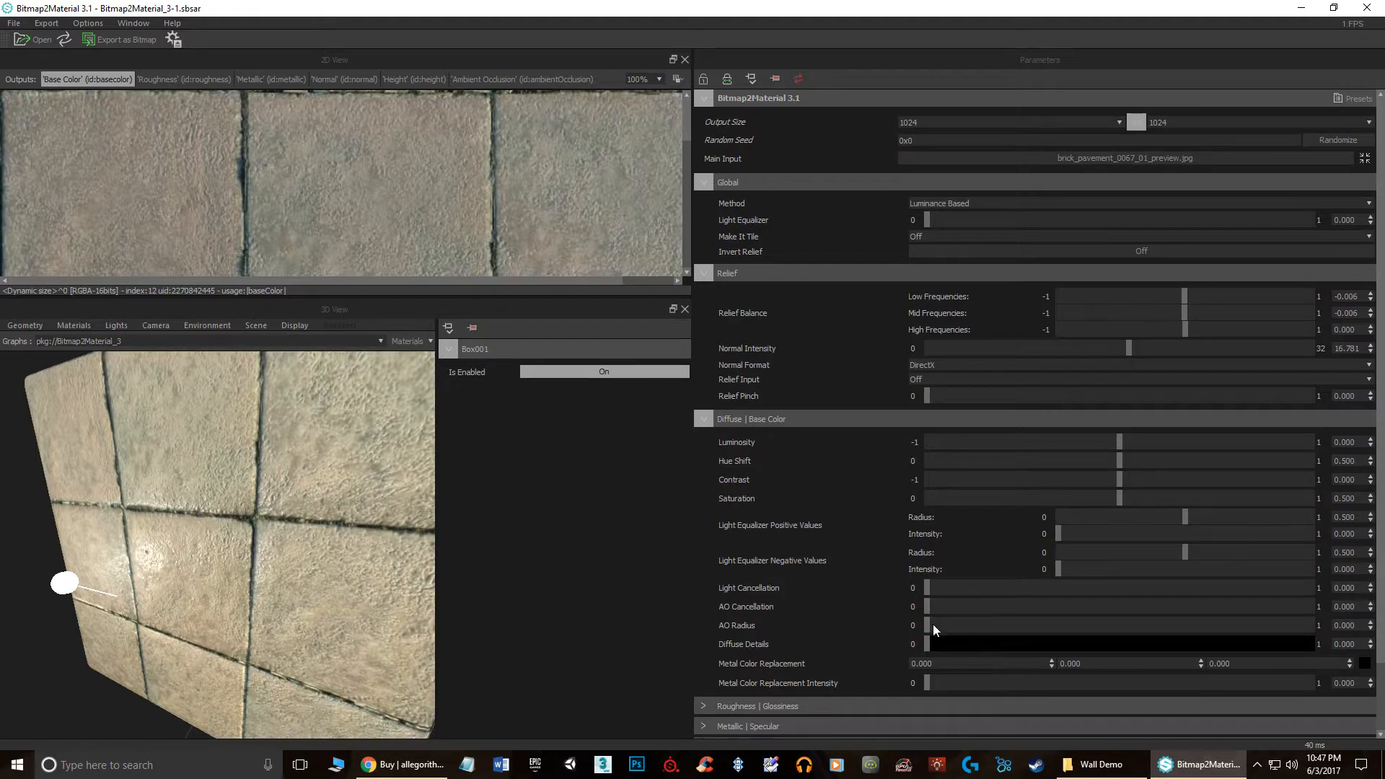
Step: Expand the Roughness | Glossiness parameters and compare Roughness Value at 0 and 1 on the 3D preview
{"action": "scroll", "coordinate": [1013, 601], "scroll_direction": "down", "scroll_amount": 2}
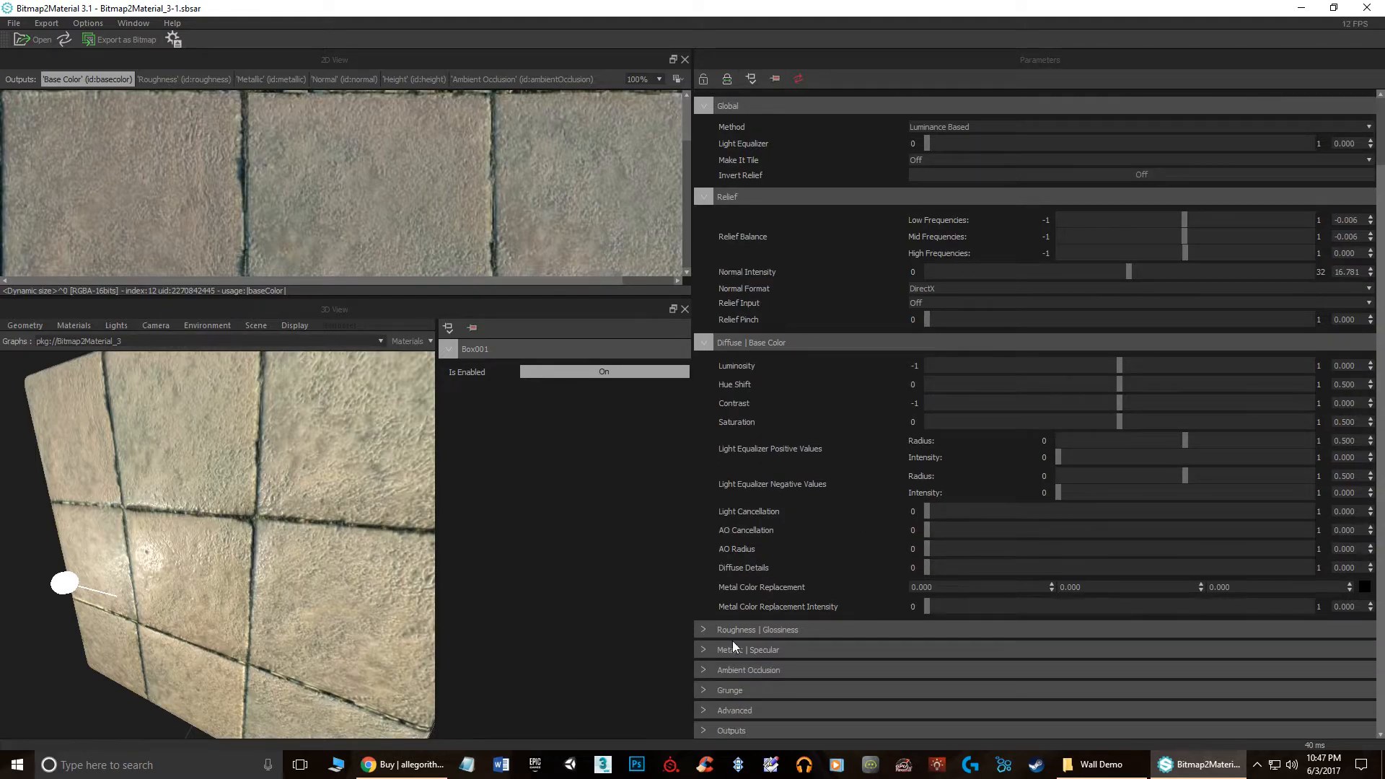
{"action": "left_click", "coordinate": [701, 629]}
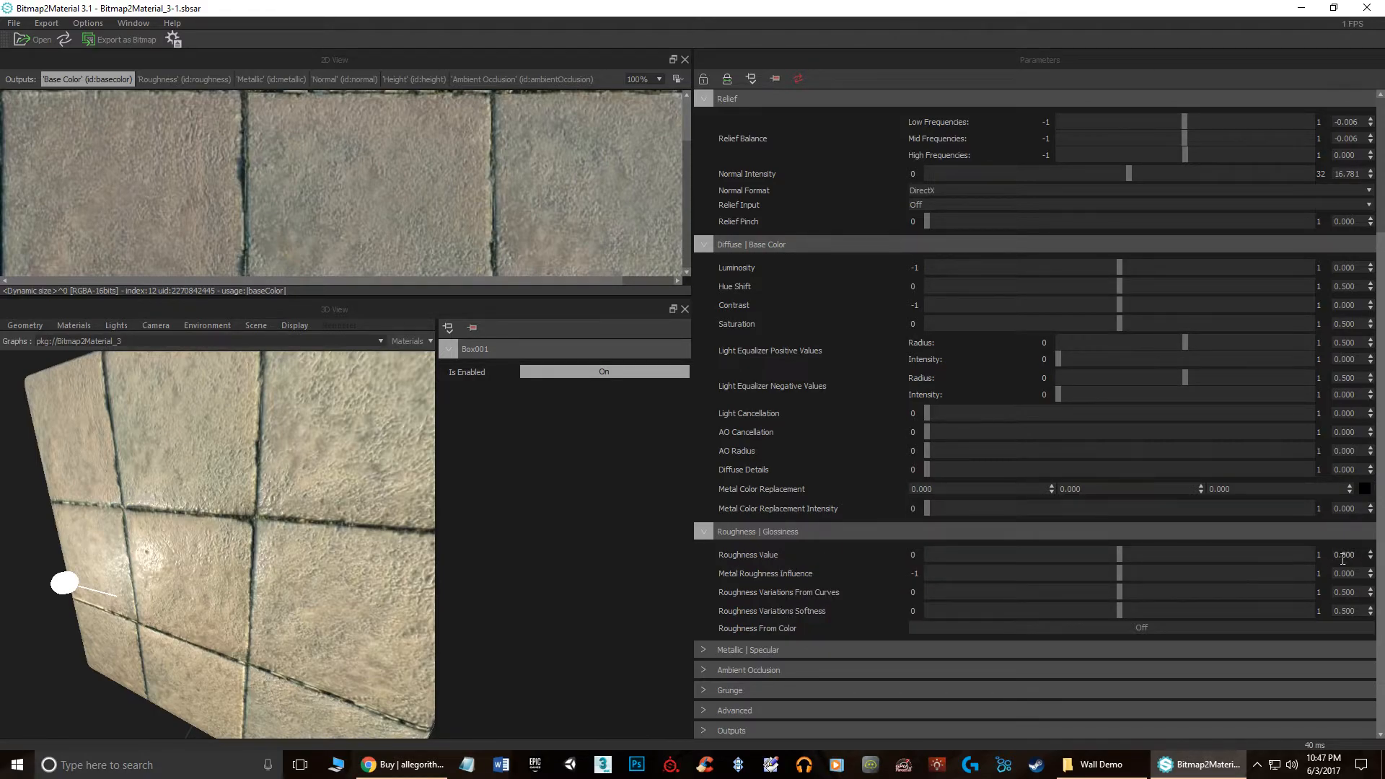
{"action": "left_click_drag", "start_coordinate": [1119, 554], "coordinate": [845, 565]}
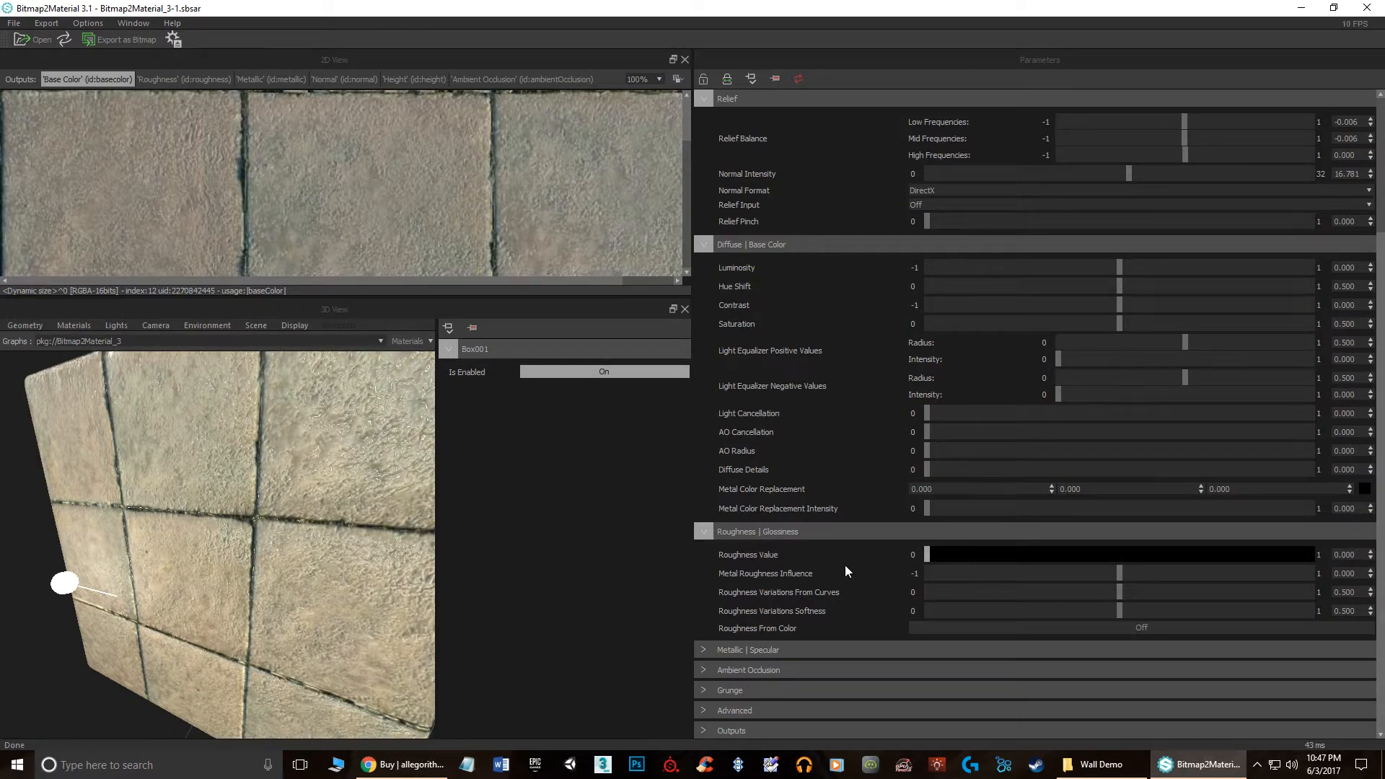
{"action": "mouse_move", "coordinate": [347, 552]}
{"action": "left_mouse_down"}
{"action": "mouse_move", "coordinate": [279, 535]}
{"action": "mouse_move", "coordinate": [274, 513]}
{"action": "mouse_move", "coordinate": [303, 486]}
{"action": "mouse_move", "coordinate": [313, 537]}
{"action": "mouse_move", "coordinate": [274, 515]}
{"action": "mouse_move", "coordinate": [294, 509]}
{"action": "mouse_move", "coordinate": [183, 538]}
{"action": "mouse_move", "coordinate": [218, 512]}
{"action": "mouse_move", "coordinate": [179, 509]}
{"action": "mouse_move", "coordinate": [197, 526]}
{"action": "left_mouse_up"}
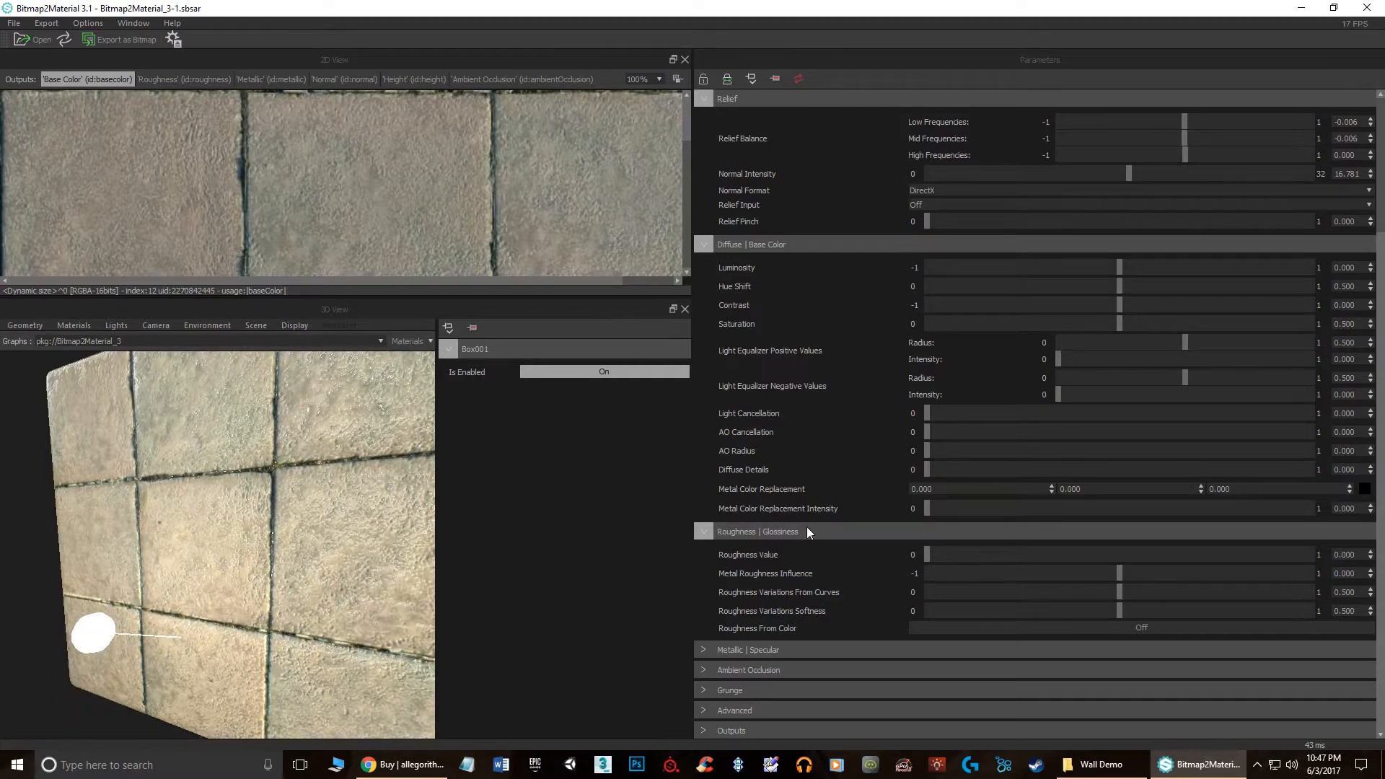
{"action": "left_click_drag", "start_coordinate": [927, 554], "coordinate": [1359, 559]}
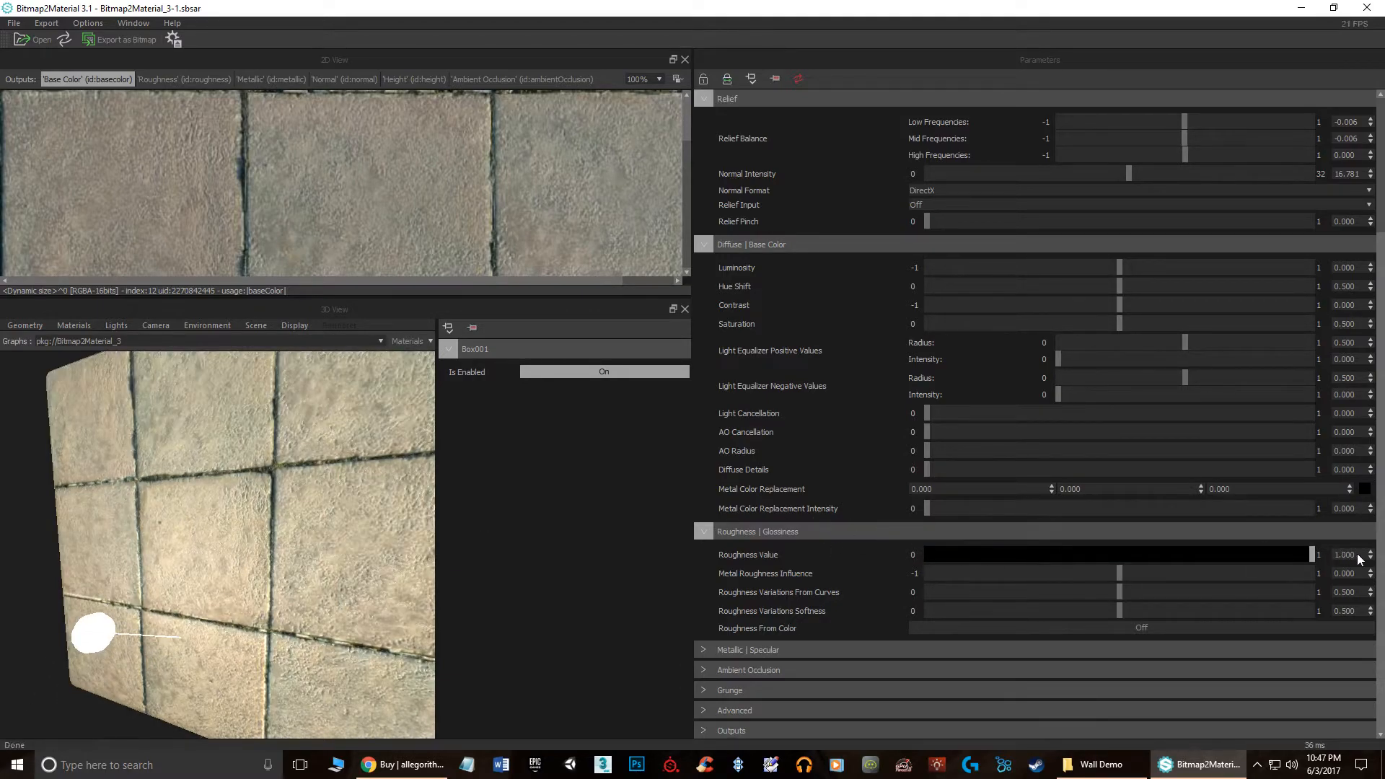
Step: Set Roughness Value to 0.519 while checking the surface shine, and set Roughness Variations From Curves to 0.494
{"action": "mouse_move", "coordinate": [271, 534]}
{"action": "left_mouse_down"}
{"action": "mouse_move", "coordinate": [247, 548]}
{"action": "mouse_move", "coordinate": [301, 559]}
{"action": "mouse_move", "coordinate": [286, 527]}
{"action": "mouse_move", "coordinate": [238, 535]}
{"action": "mouse_move", "coordinate": [235, 594]}
{"action": "mouse_move", "coordinate": [251, 533]}
{"action": "mouse_move", "coordinate": [274, 526]}
{"action": "left_mouse_up"}
{"action": "mouse_move", "coordinate": [1243, 554]}
{"action": "left_mouse_down"}
{"action": "mouse_move", "coordinate": [1137, 566]}
{"action": "mouse_move", "coordinate": [911, 556]}
{"action": "mouse_move", "coordinate": [1144, 572]}
{"action": "mouse_move", "coordinate": [1093, 574]}
{"action": "left_mouse_up"}
{"action": "mouse_move", "coordinate": [211, 532]}
{"action": "left_mouse_down"}
{"action": "mouse_move", "coordinate": [222, 525]}
{"action": "mouse_move", "coordinate": [232, 548]}
{"action": "mouse_move", "coordinate": [206, 555]}
{"action": "mouse_move", "coordinate": [188, 519]}
{"action": "left_mouse_up"}
{"action": "left_click_drag", "start_coordinate": [1095, 553], "coordinate": [1126, 558]}
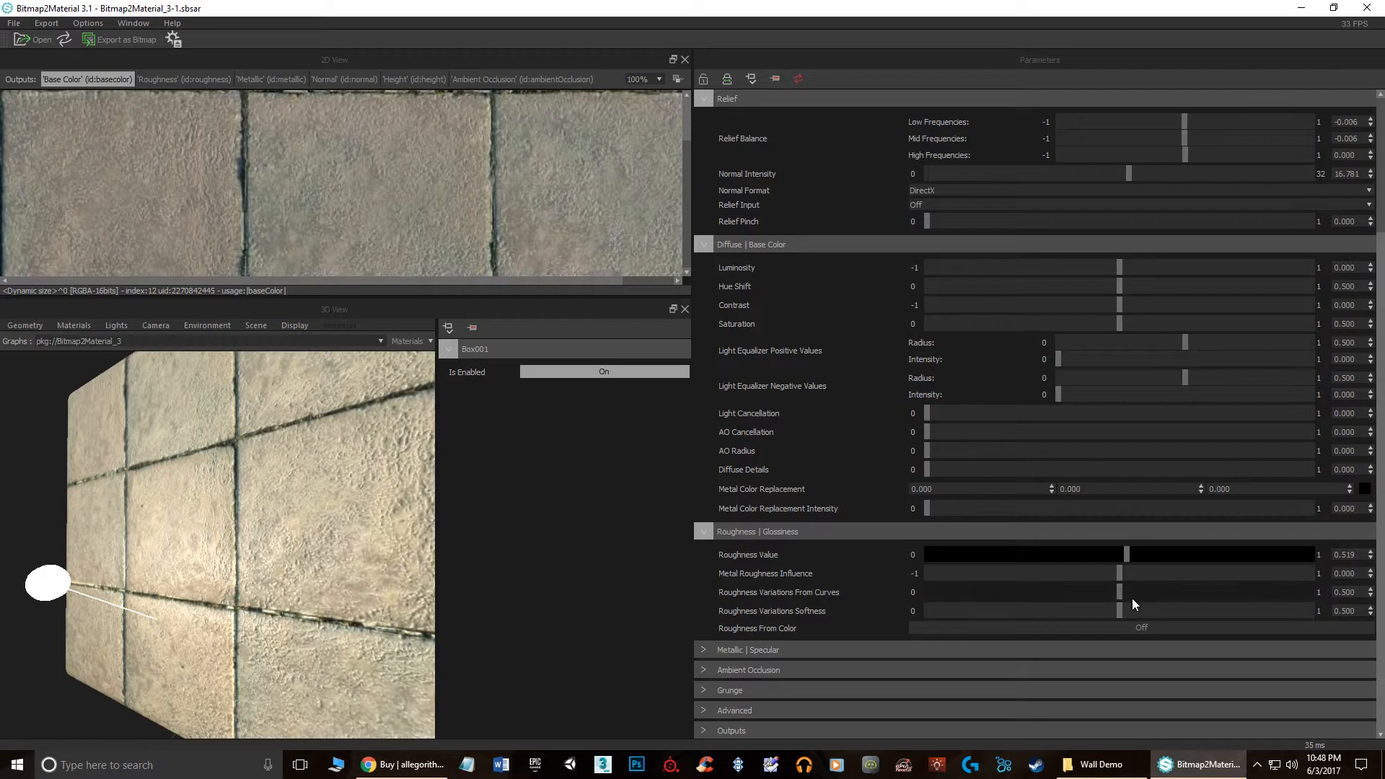
{"action": "left_click_drag", "start_coordinate": [1103, 585], "coordinate": [1124, 592]}
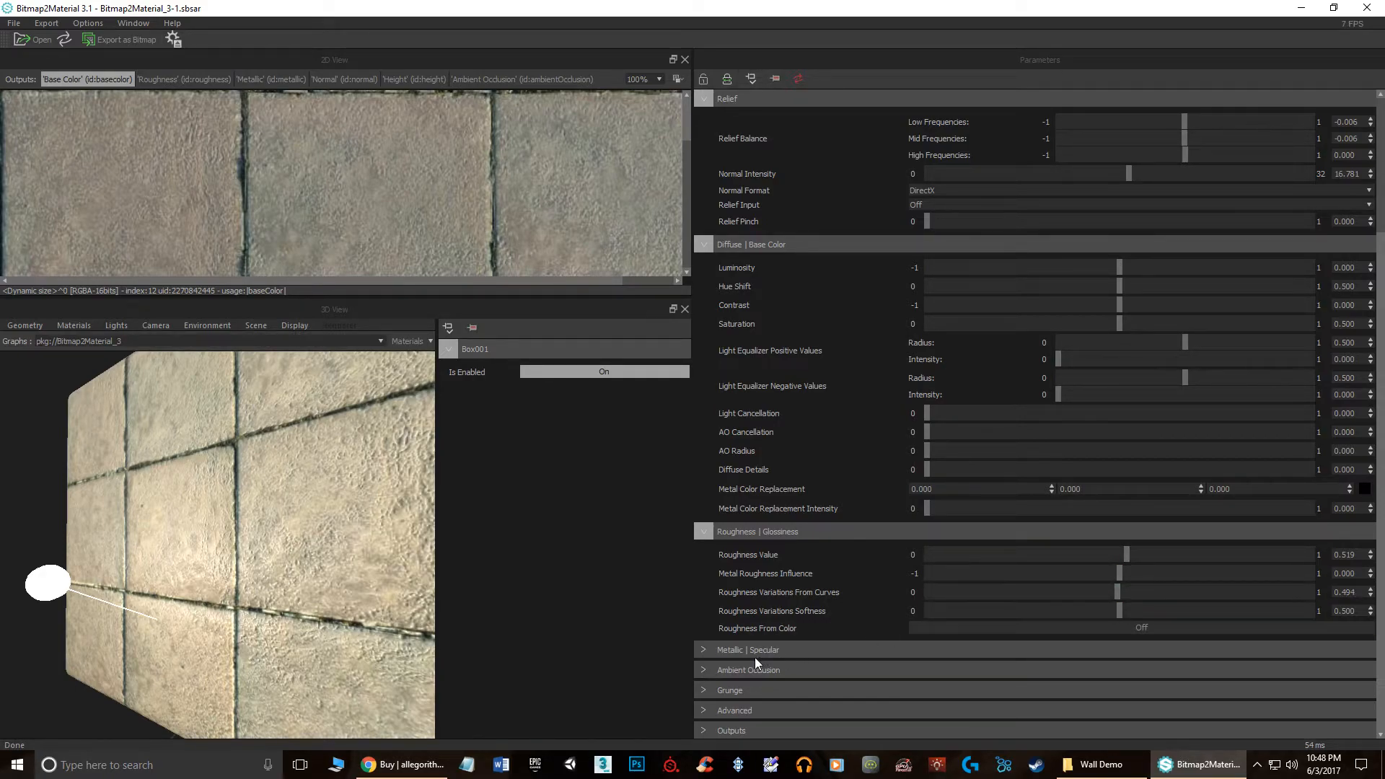
Step: Expand the Metallic | Specular parameters and check the Metallic Creation Method options, keeping From Main Input
{"action": "left_click", "coordinate": [701, 649]}
{"action": "scroll", "coordinate": [790, 626], "scroll_direction": "down", "scroll_amount": 3}
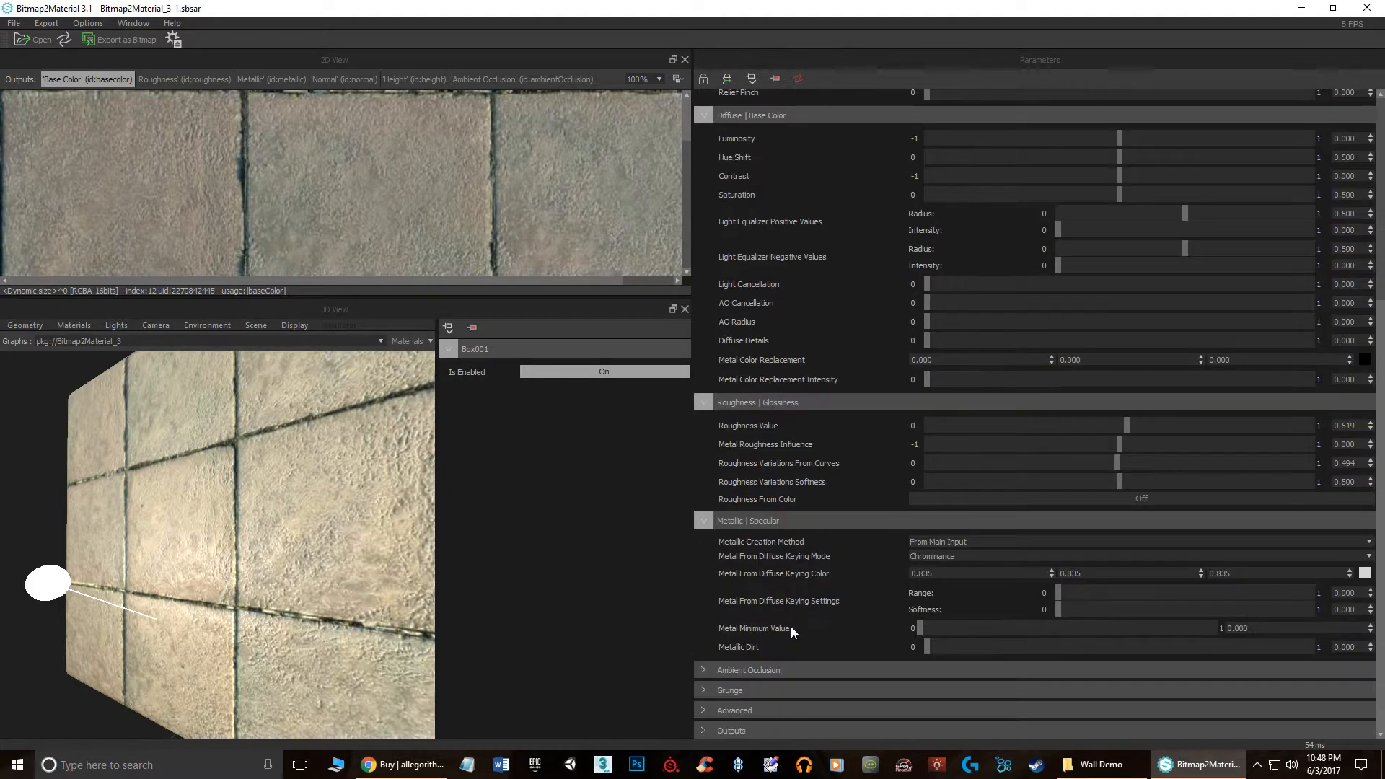
{"action": "left_click", "coordinate": [928, 541]}
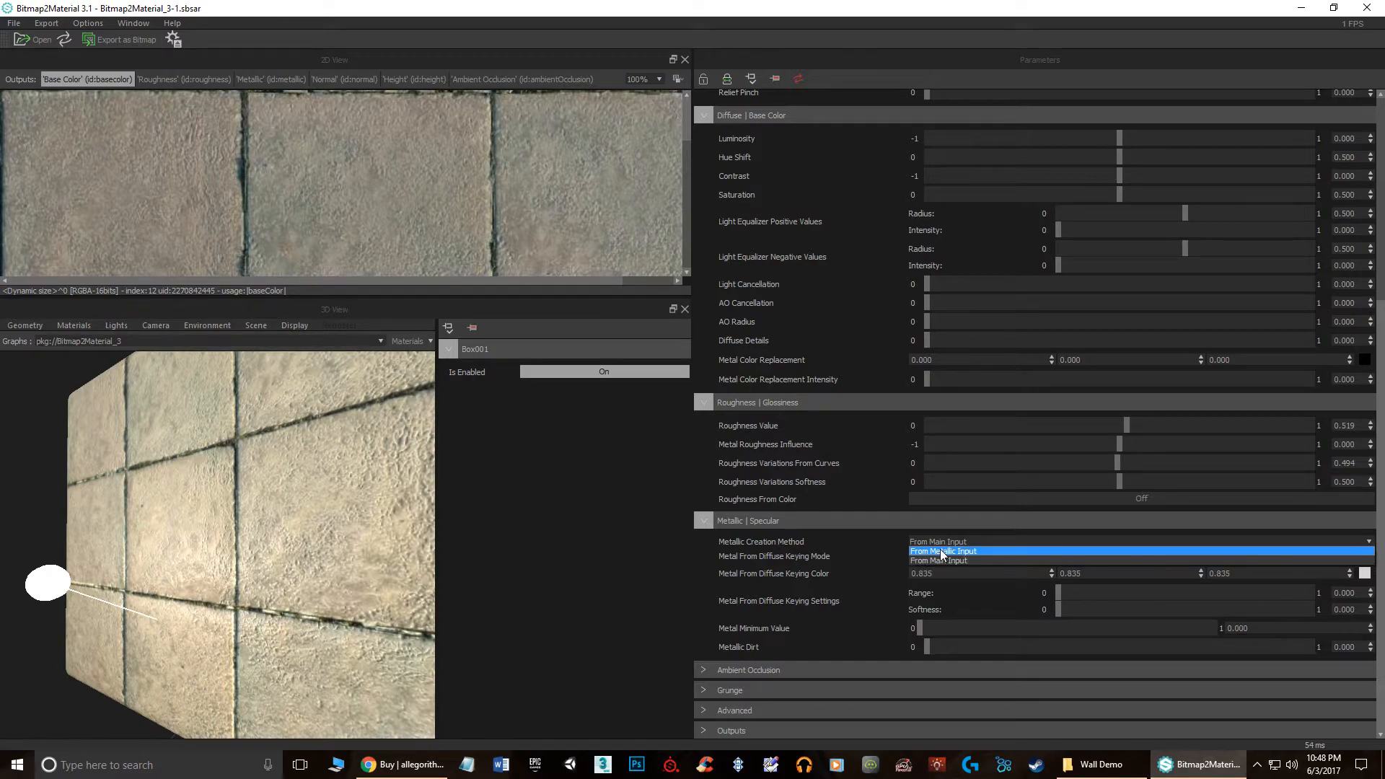
{"action": "left_click", "coordinate": [804, 558]}
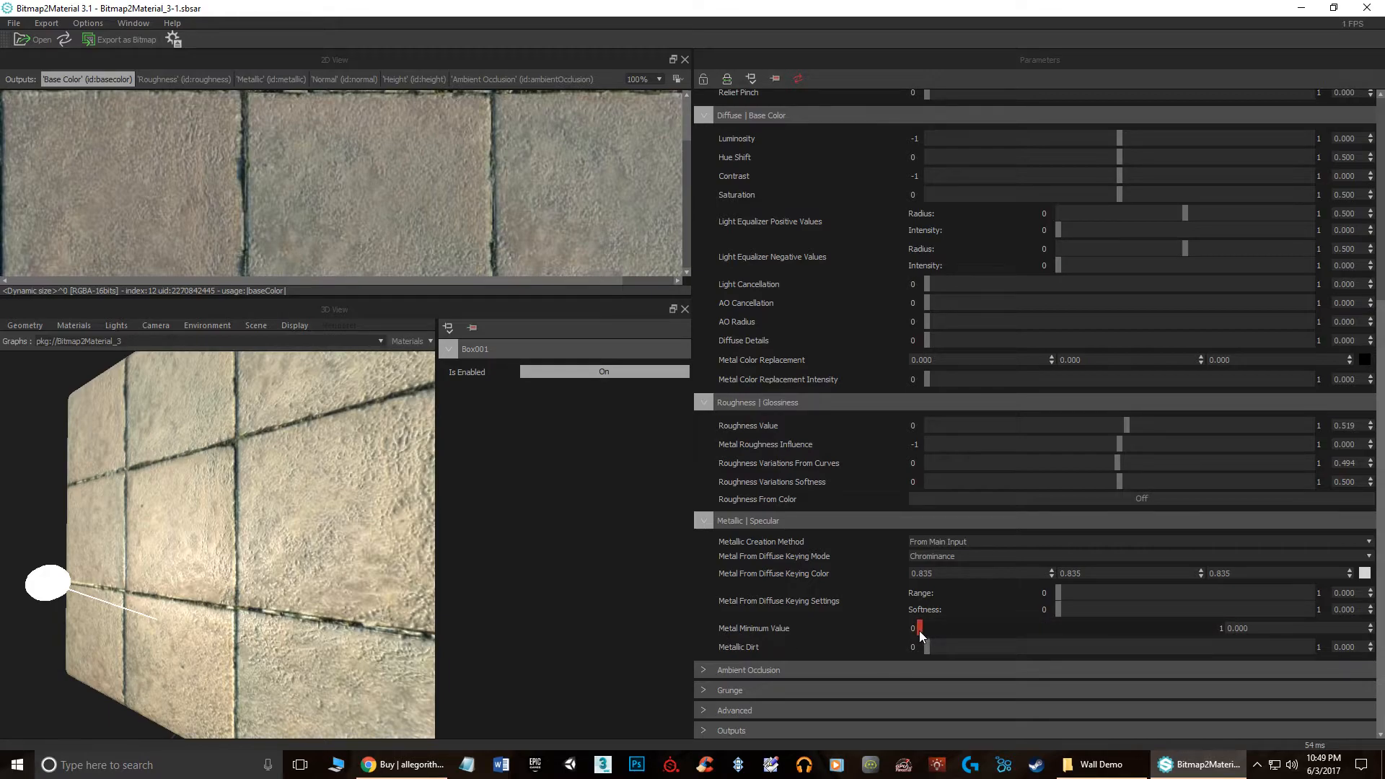
Step: Try Metal Minimum Value at 1 and inspect the metallic look of the tiles in the 3D preview
{"action": "left_click_drag", "start_coordinate": [919, 630], "coordinate": [1268, 647]}
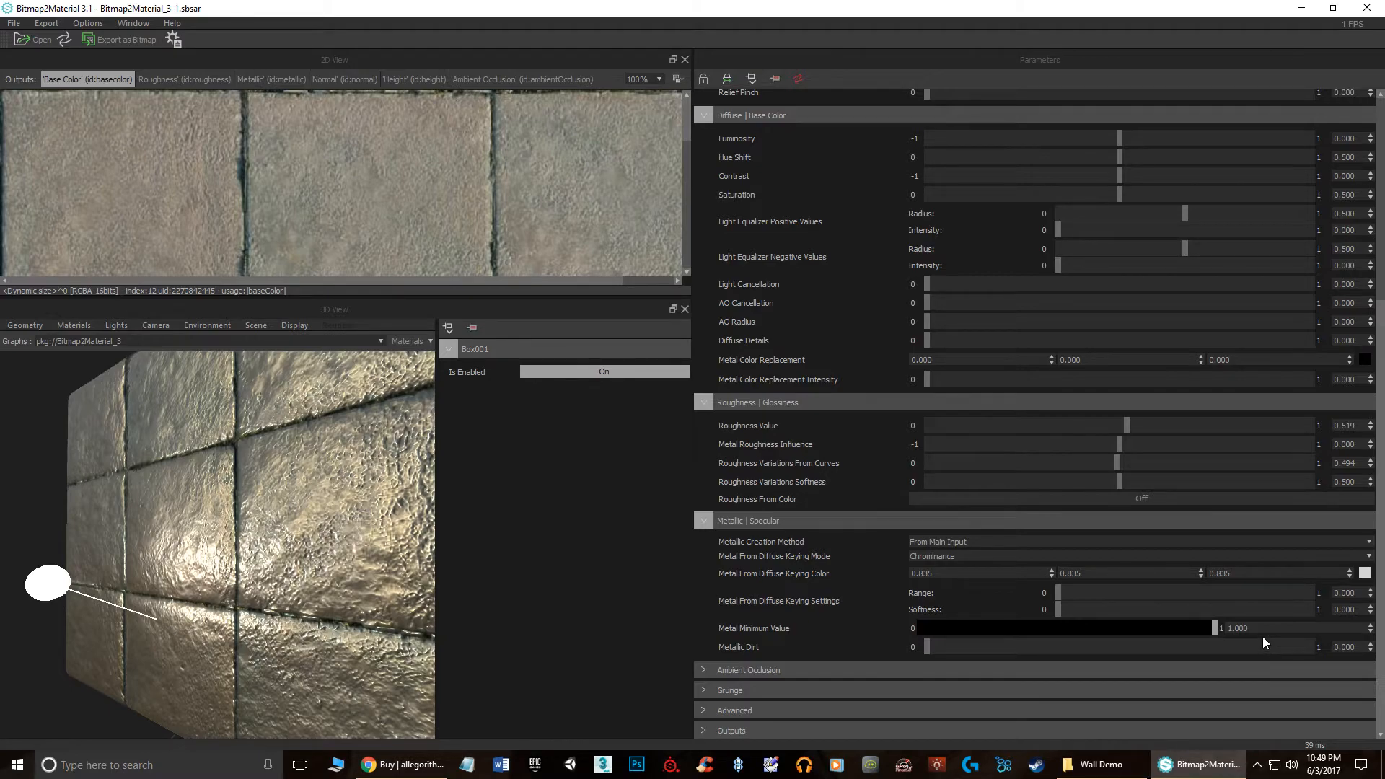
{"action": "left_click_drag", "start_coordinate": [1214, 628], "coordinate": [1313, 664]}
{"action": "mouse_move", "coordinate": [304, 556]}
{"action": "left_mouse_down"}
{"action": "mouse_move", "coordinate": [377, 575]}
{"action": "mouse_move", "coordinate": [306, 579]}
{"action": "mouse_move", "coordinate": [315, 569]}
{"action": "left_mouse_up"}
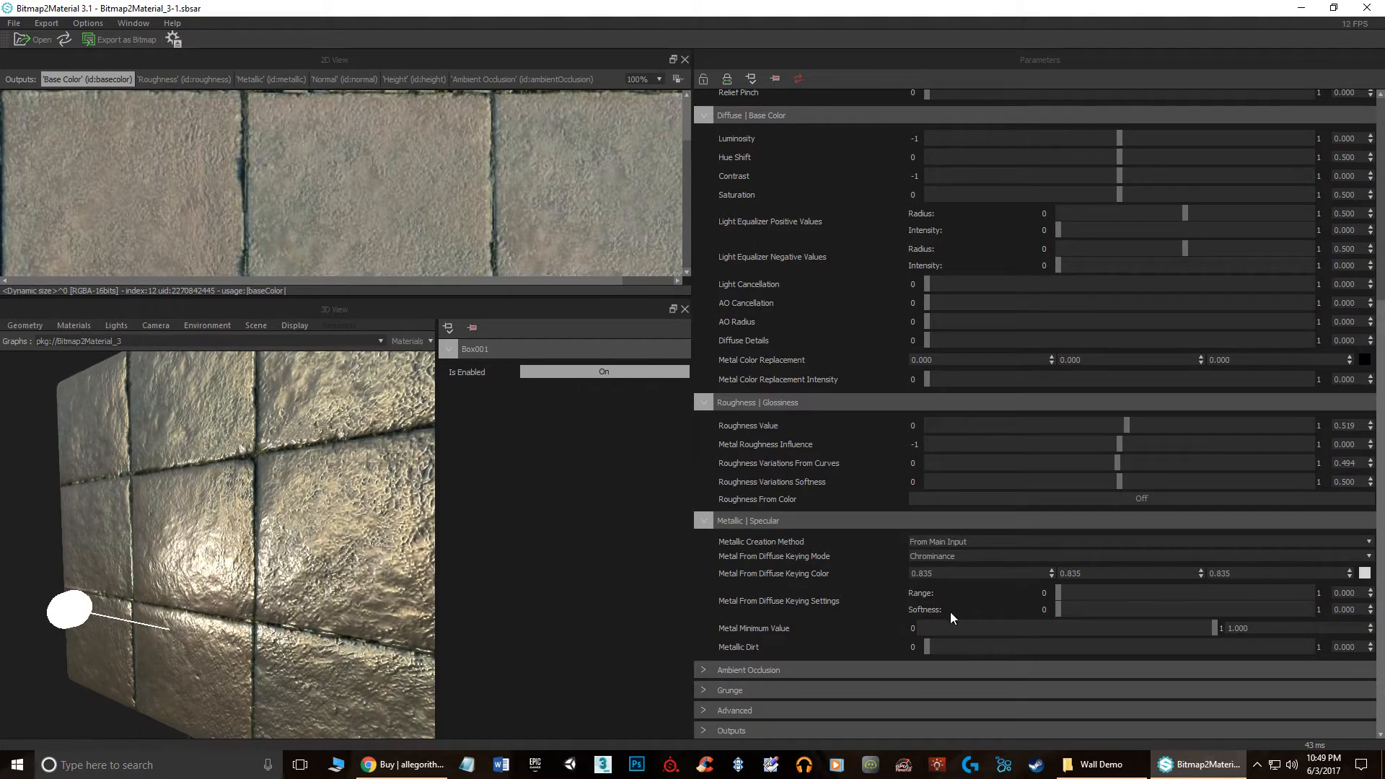
Step: Try Roughness Value at 0 on the metallic surface, settle on 0.506, and return Metal Minimum Value to 0
{"action": "left_click_drag", "start_coordinate": [1122, 425], "coordinate": [890, 438]}
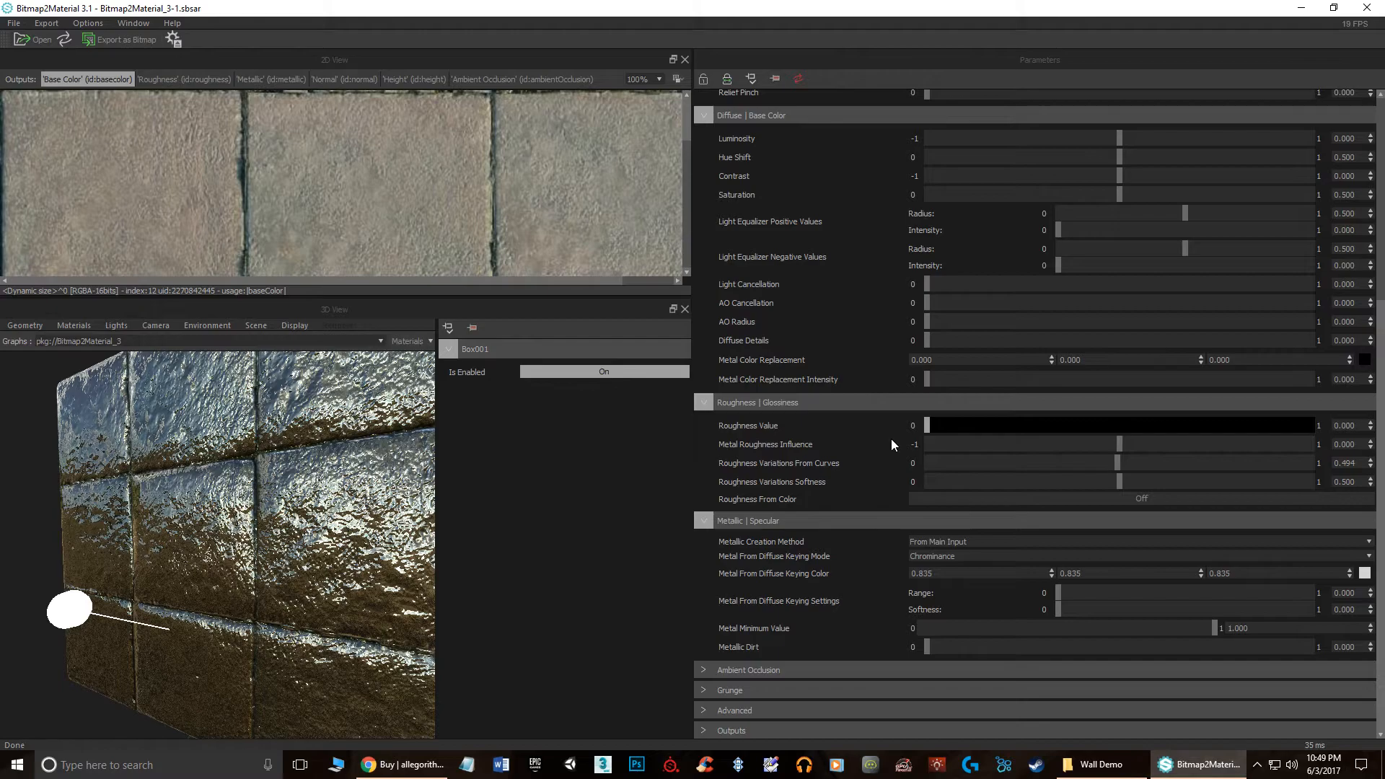
{"action": "left_click_drag", "start_coordinate": [272, 544], "coordinate": [246, 520]}
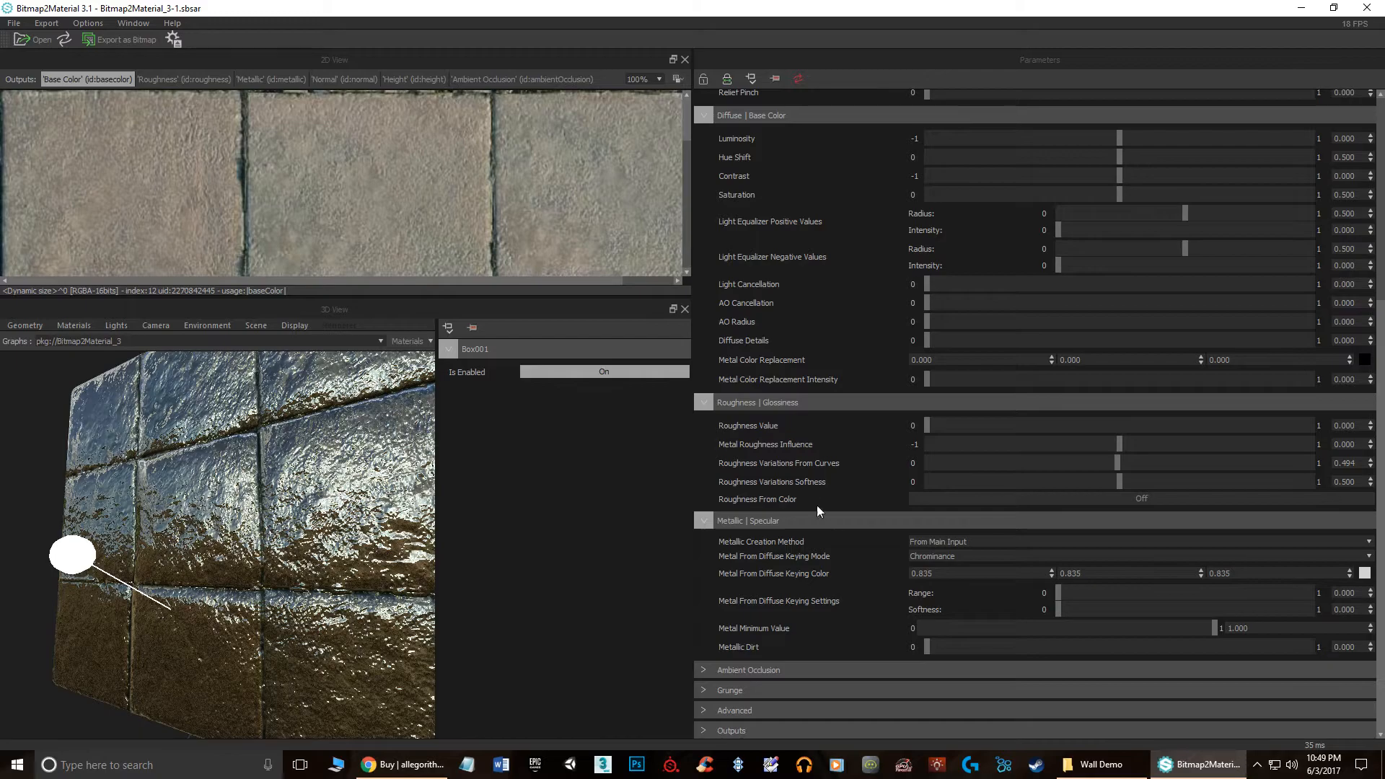
{"action": "mouse_move", "coordinate": [928, 428]}
{"action": "left_mouse_down"}
{"action": "mouse_move", "coordinate": [988, 430]}
{"action": "mouse_move", "coordinate": [904, 426]}
{"action": "left_mouse_up"}
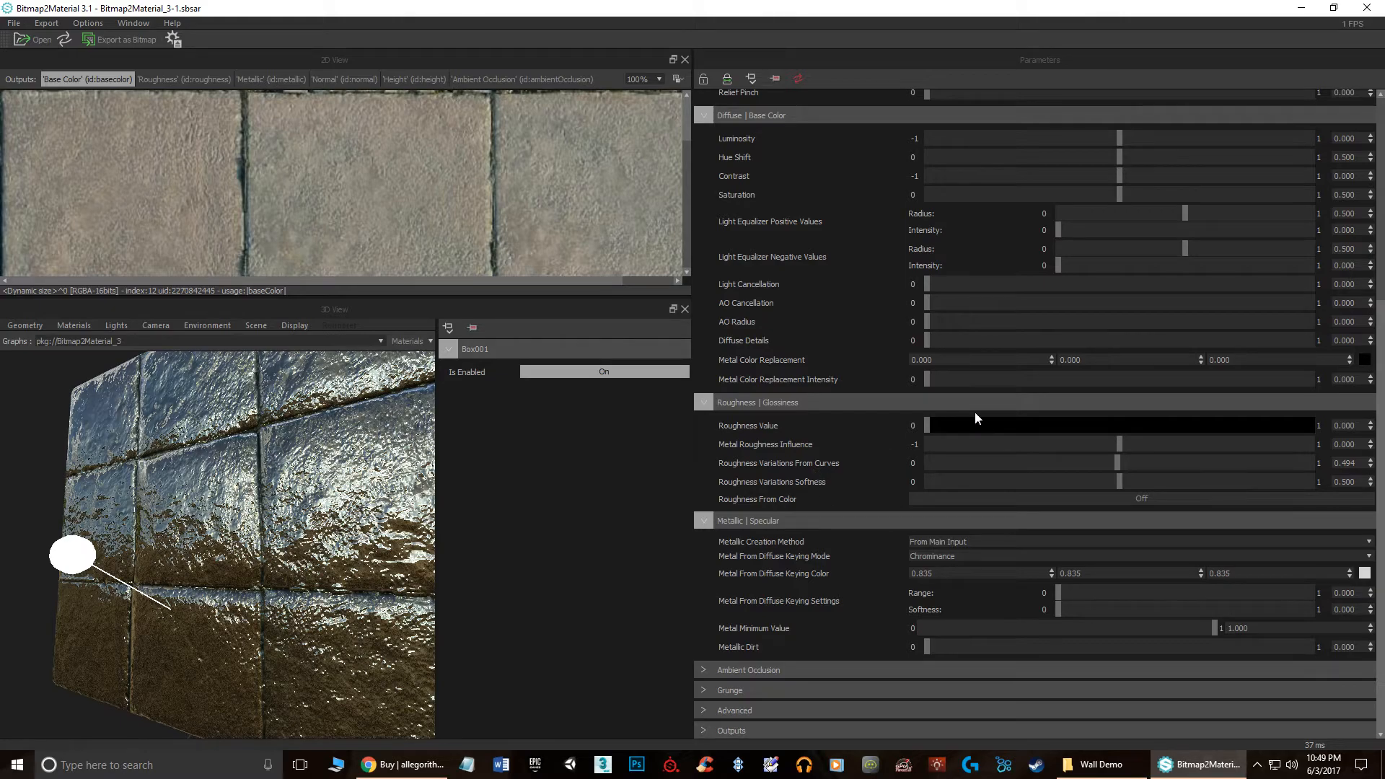
{"action": "left_click_drag", "start_coordinate": [930, 425], "coordinate": [1122, 424]}
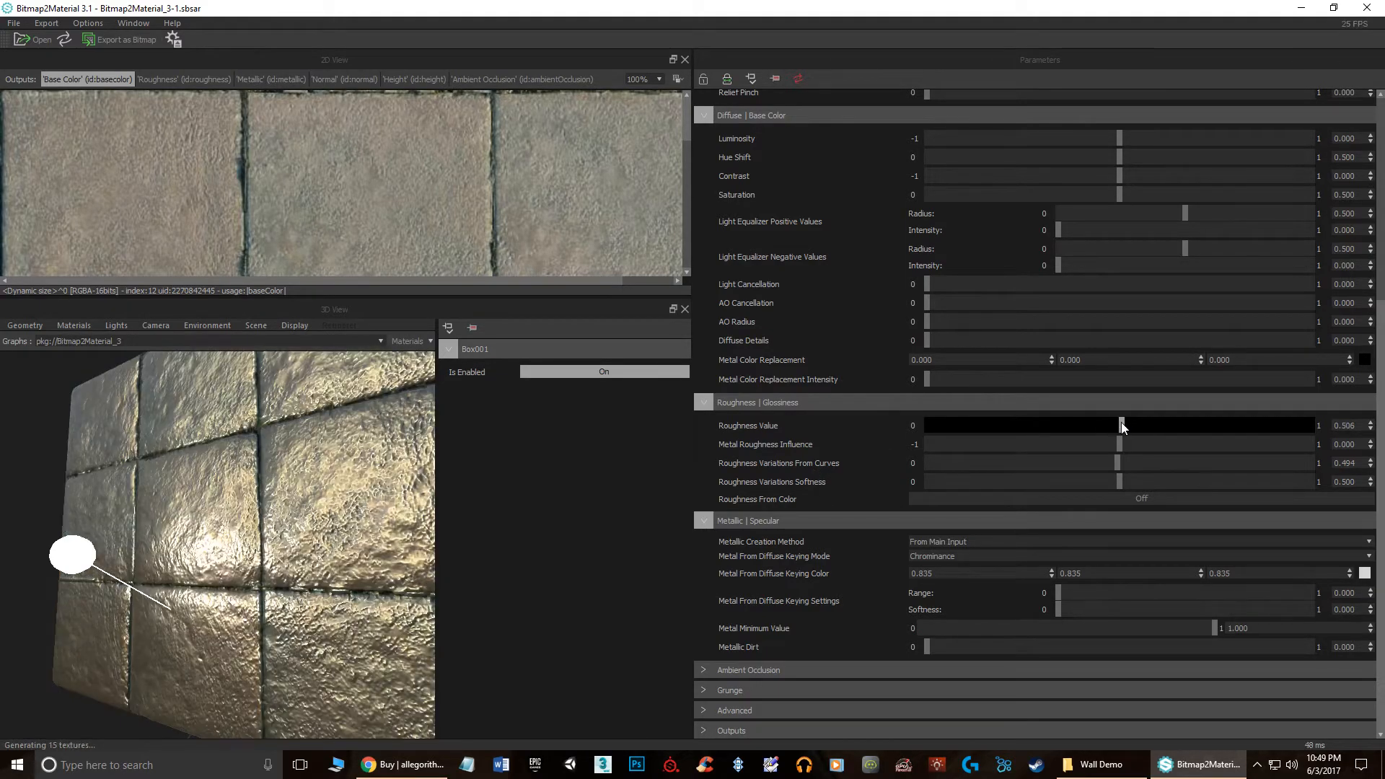
{"action": "left_click_drag", "start_coordinate": [1214, 628], "coordinate": [834, 623]}
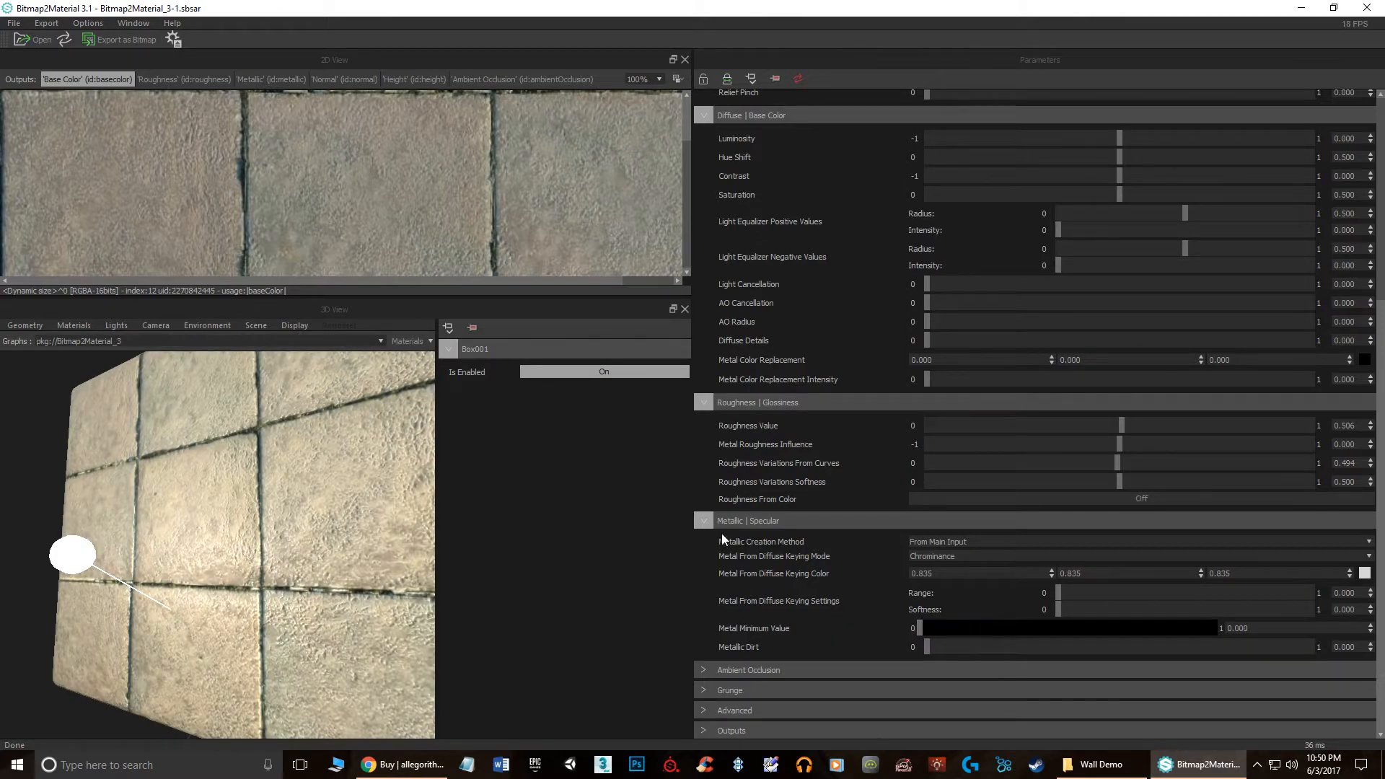
Step: Expand the Ambient Occlusion parameters and set AO Balance to 0.006 low, 0.006 mid and 0.018 high frequencies, keeping AO Sharpen at 0
{"action": "left_click", "coordinate": [707, 669]}
{"action": "scroll", "coordinate": [832, 586], "scroll_direction": "down", "scroll_amount": 2}
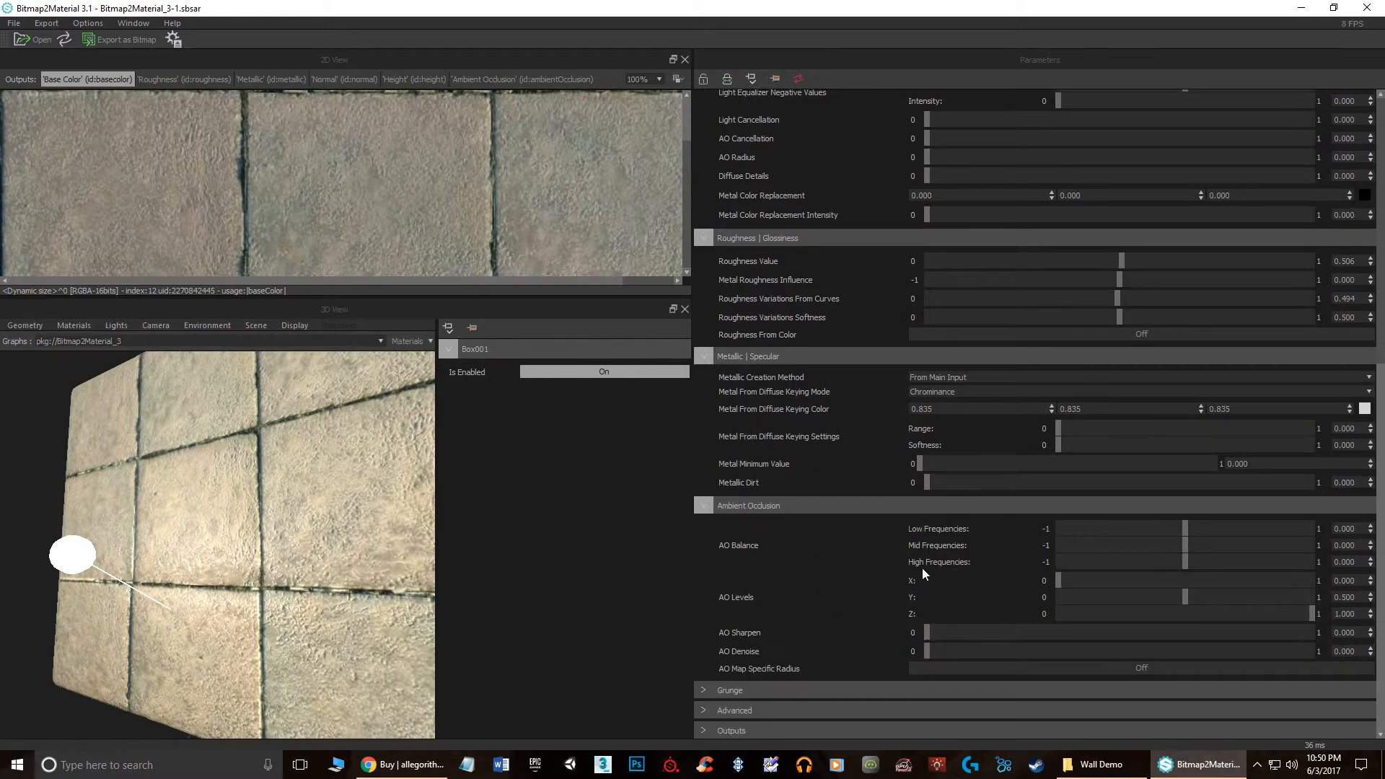
{"action": "left_click_drag", "start_coordinate": [1186, 528], "coordinate": [962, 558]}
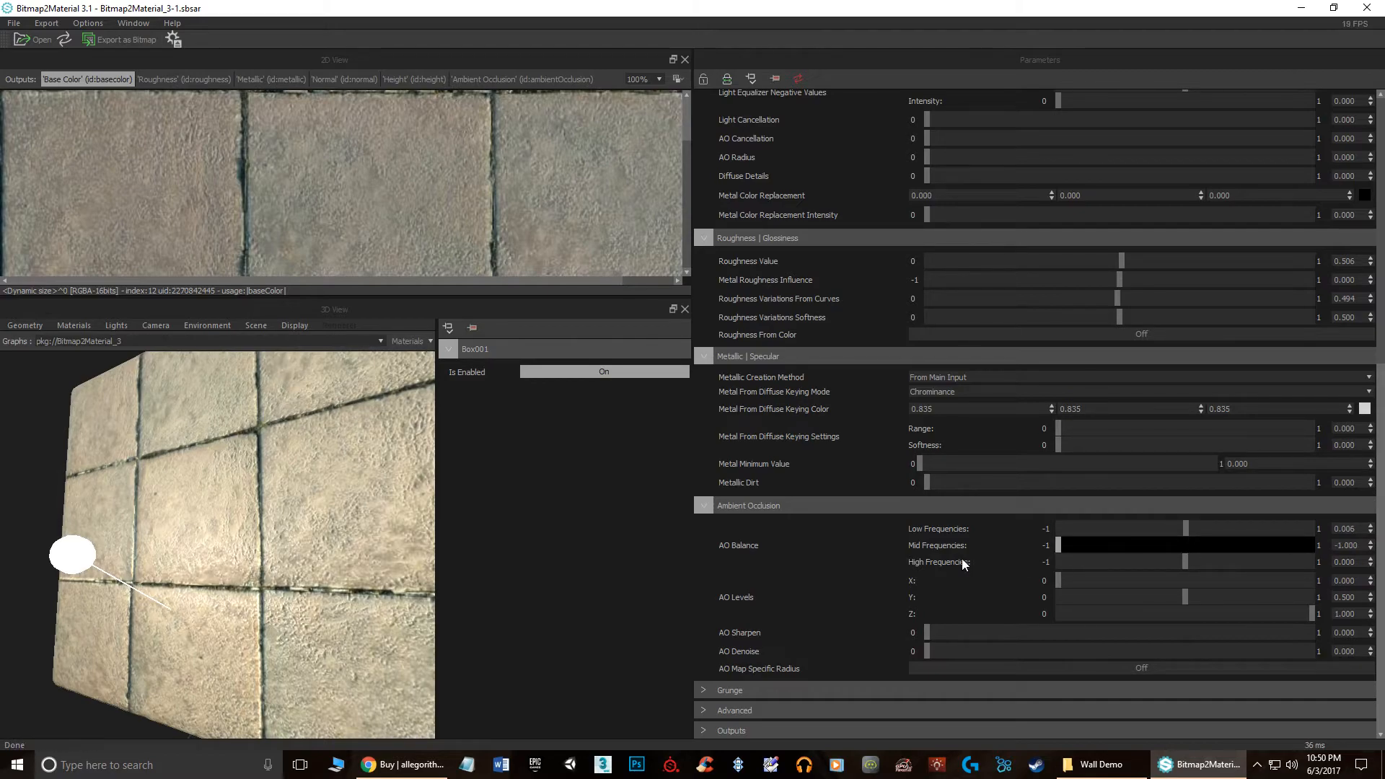
{"action": "left_click_drag", "start_coordinate": [1087, 572], "coordinate": [1255, 569]}
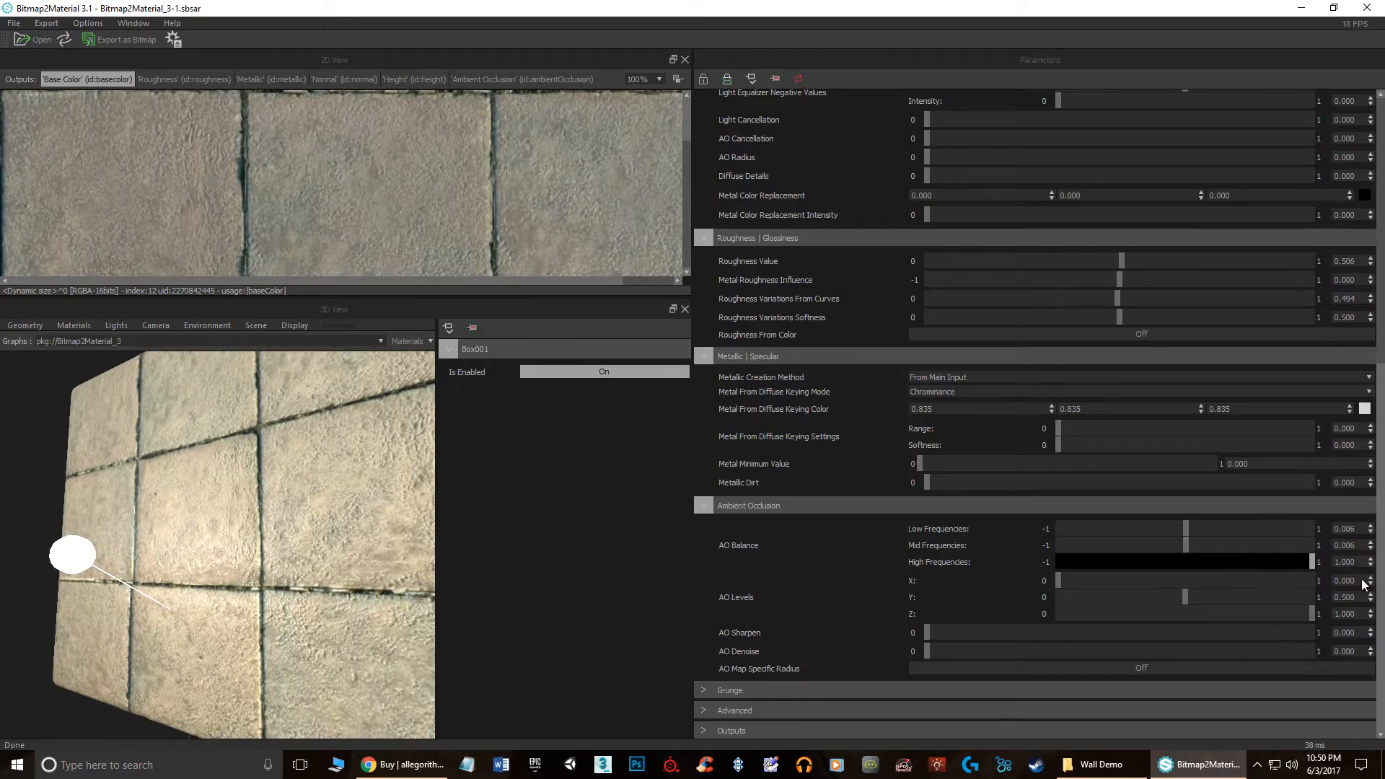
{"action": "left_click_drag", "start_coordinate": [1036, 581], "coordinate": [1187, 588]}
{"action": "mouse_move", "coordinate": [933, 632]}
{"action": "left_mouse_down"}
{"action": "mouse_move", "coordinate": [1031, 633]}
{"action": "mouse_move", "coordinate": [915, 632]}
{"action": "left_mouse_up"}
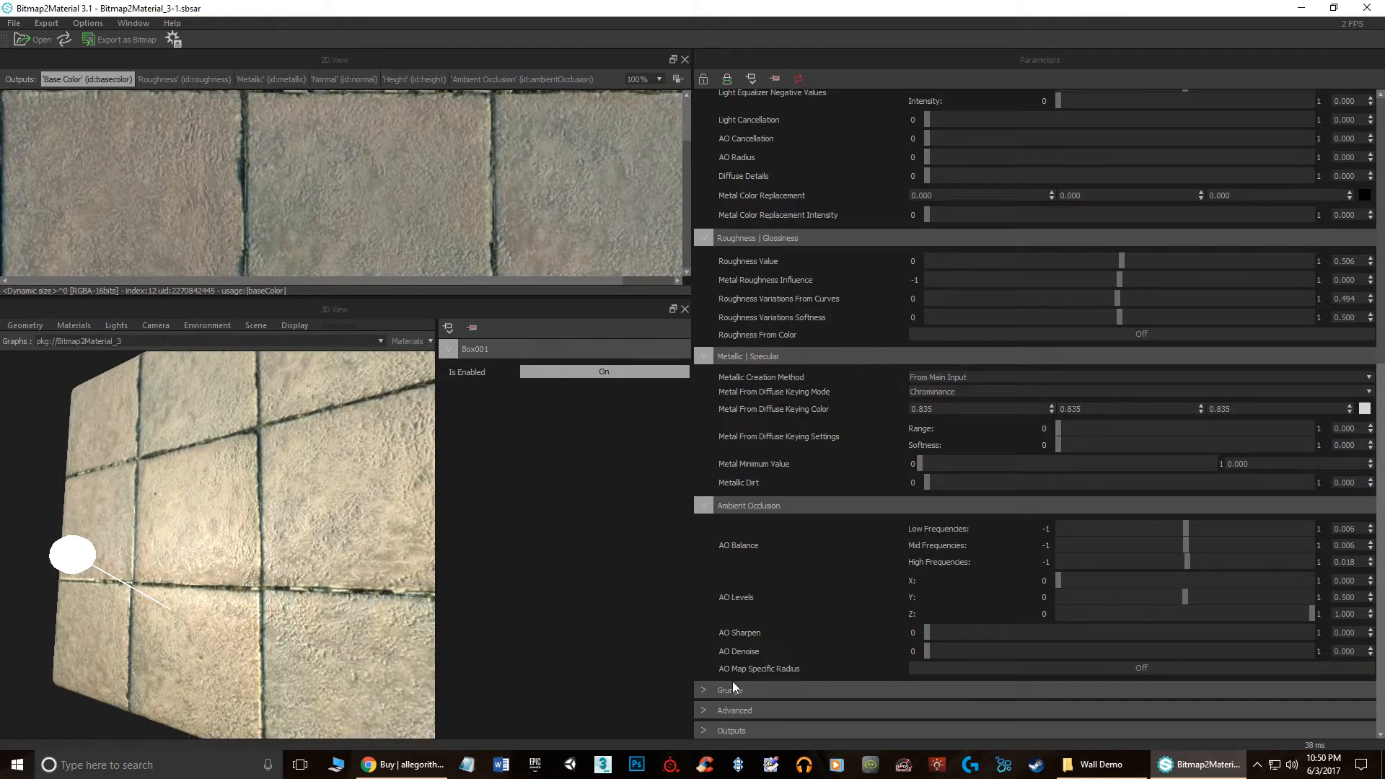
Step: Expand the Grunge parameters and set Grunge to On
{"action": "left_click", "coordinate": [698, 694]}
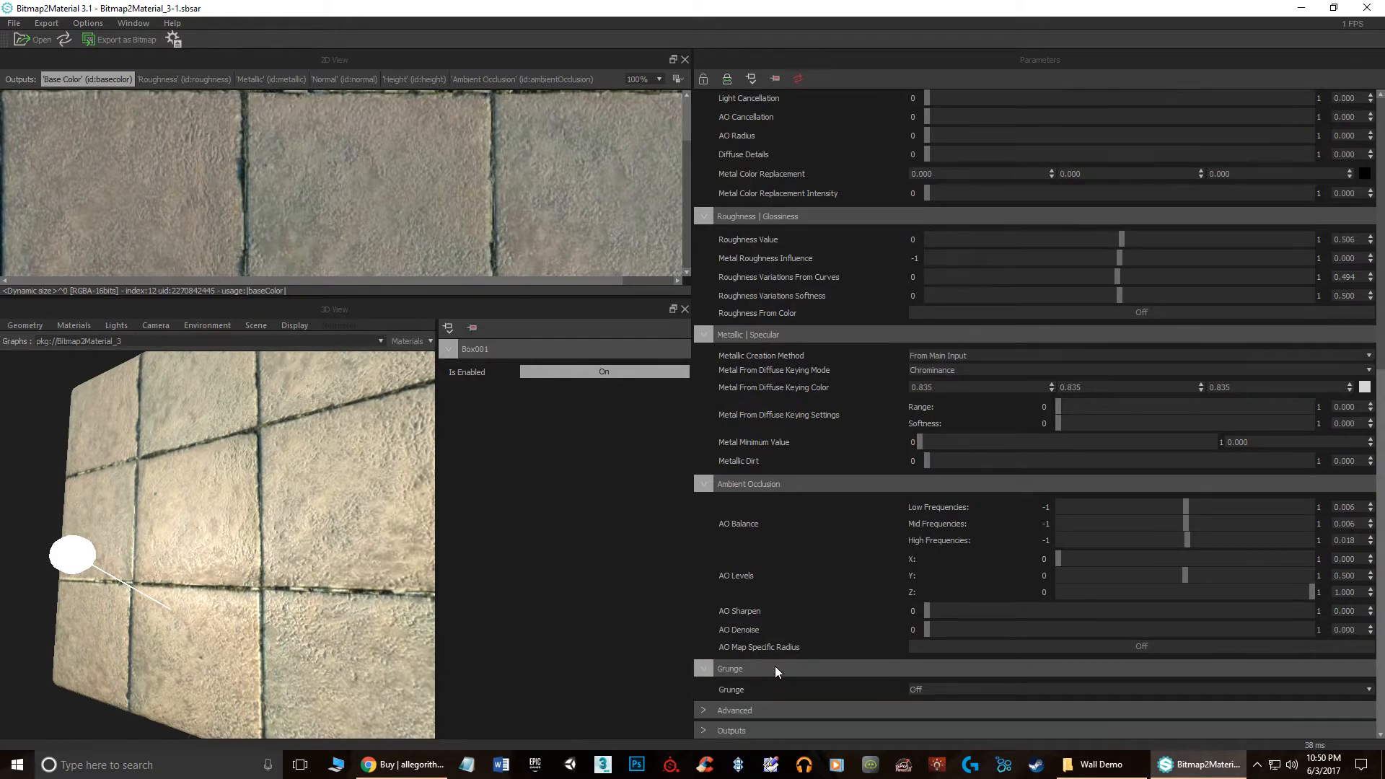
{"action": "left_click", "coordinate": [926, 690]}
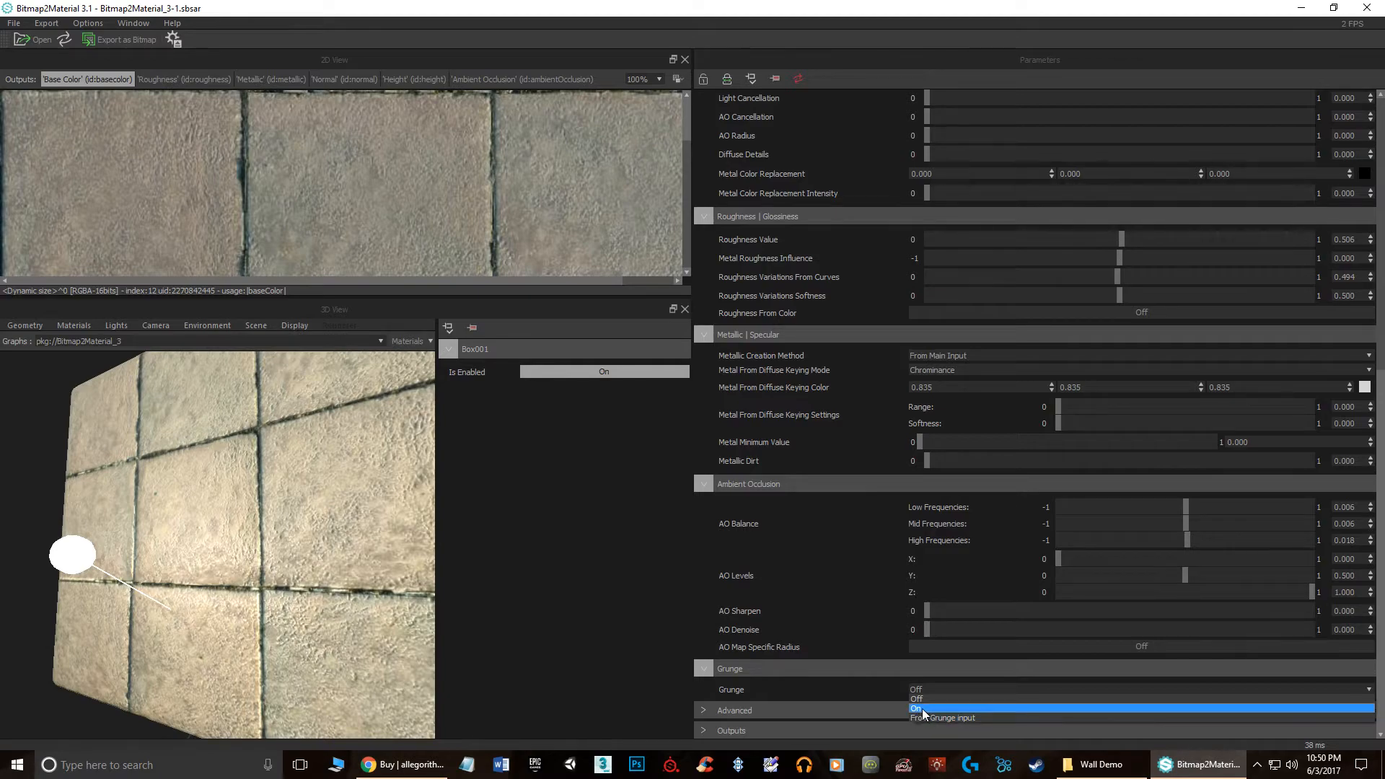
{"action": "left_click", "coordinate": [922, 709]}
{"action": "scroll", "coordinate": [971, 672], "scroll_direction": "down", "scroll_amount": 1}
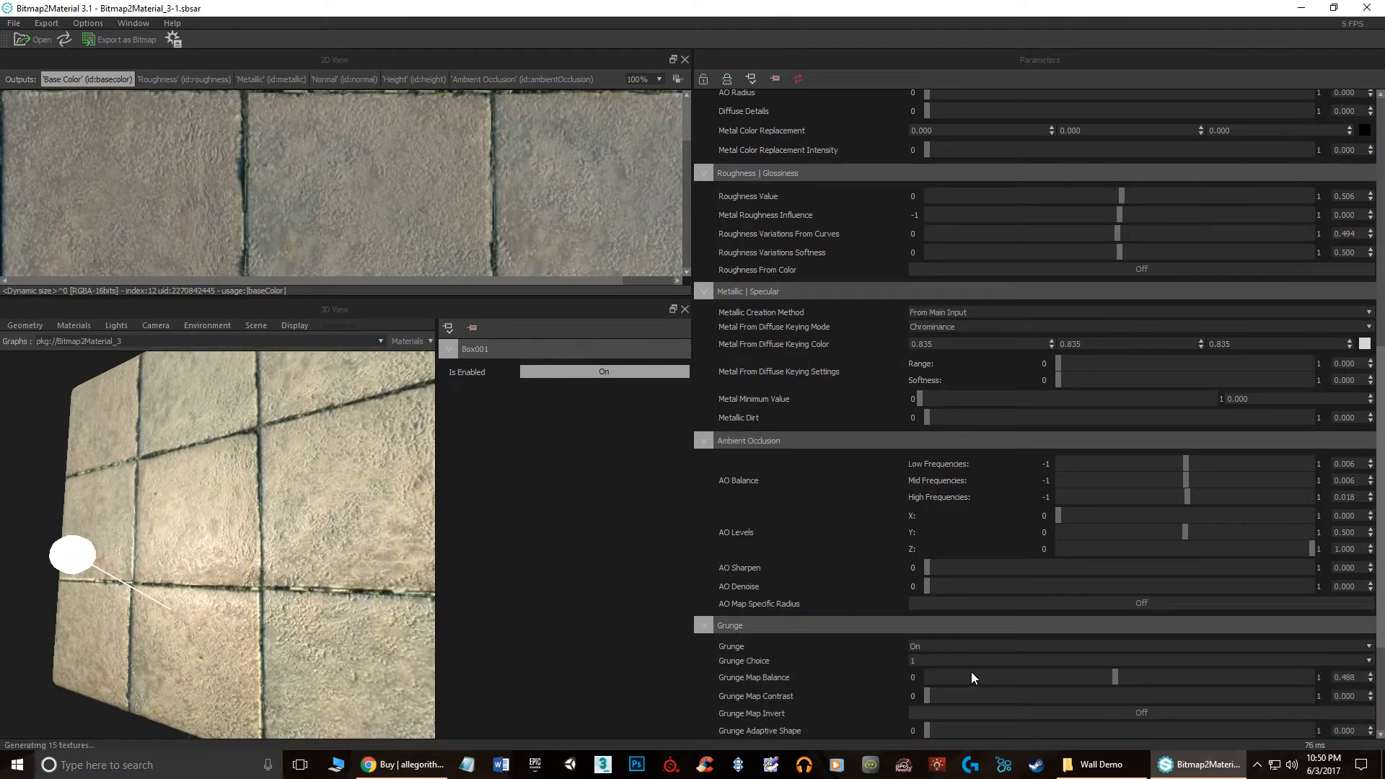
{"action": "scroll", "coordinate": [914, 643], "scroll_direction": "down", "scroll_amount": 4}
{"action": "left_click_drag", "start_coordinate": [1380, 498], "coordinate": [1381, 530]}
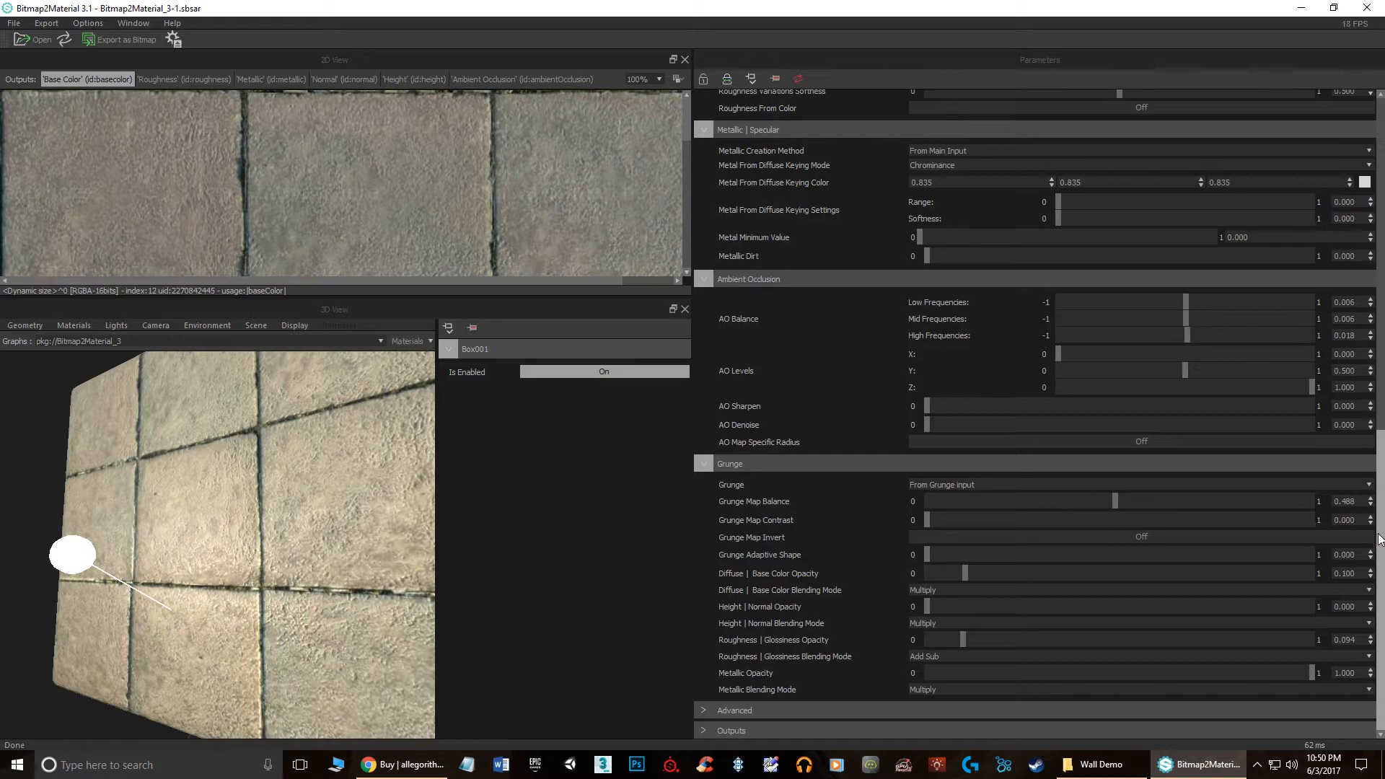
{"action": "left_click", "coordinate": [949, 486]}
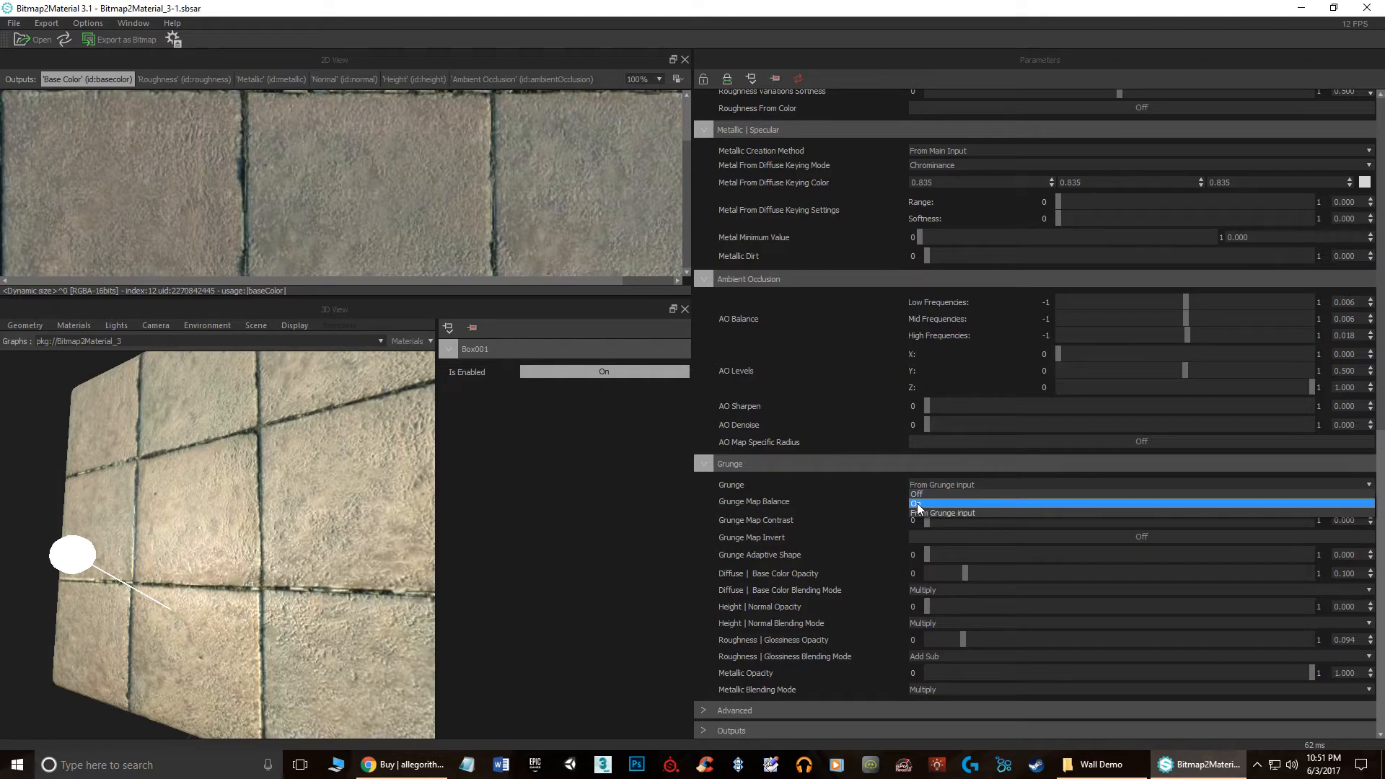
{"action": "left_click", "coordinate": [917, 504]}
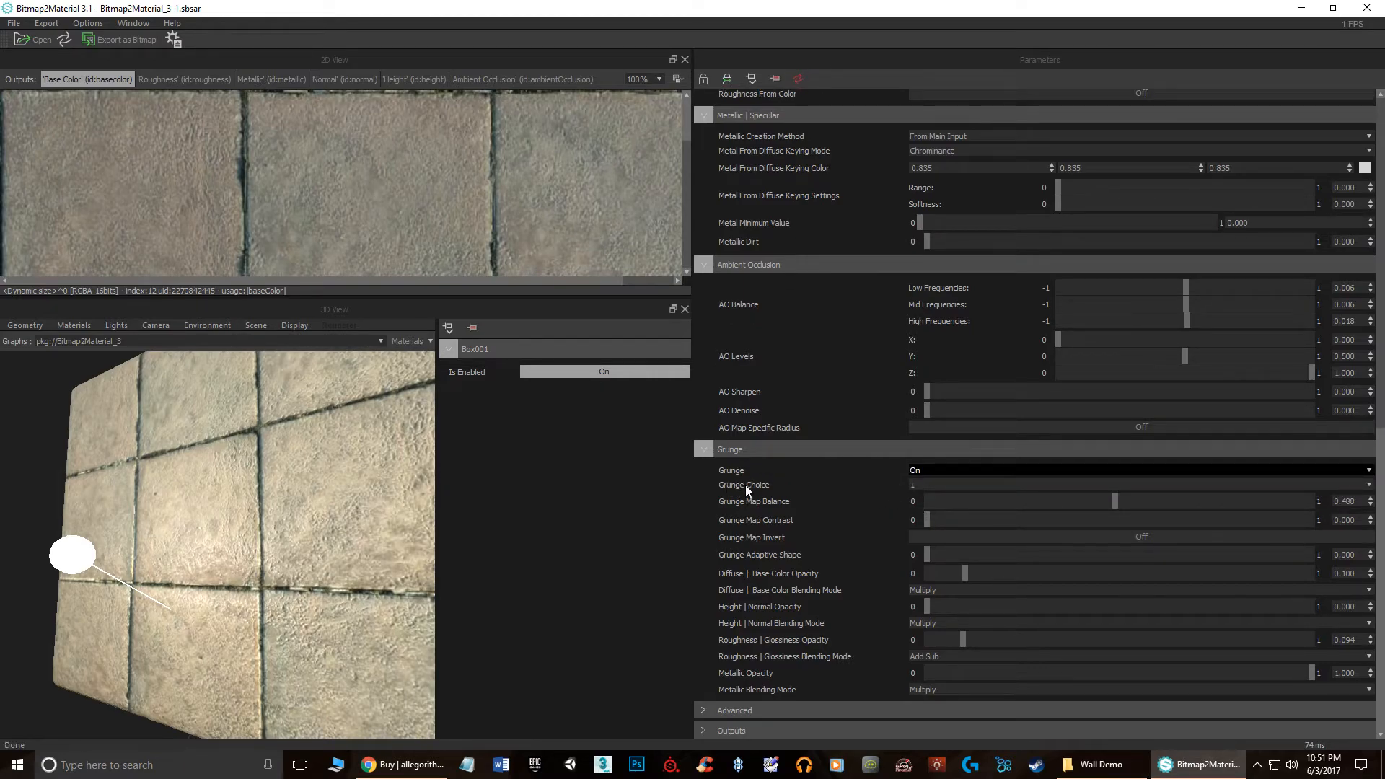
Step: Try Grunge Choice 5 with Grunge Map Contrast at 1, and switch Grunge Choice to 7
{"action": "left_click", "coordinate": [933, 486]}
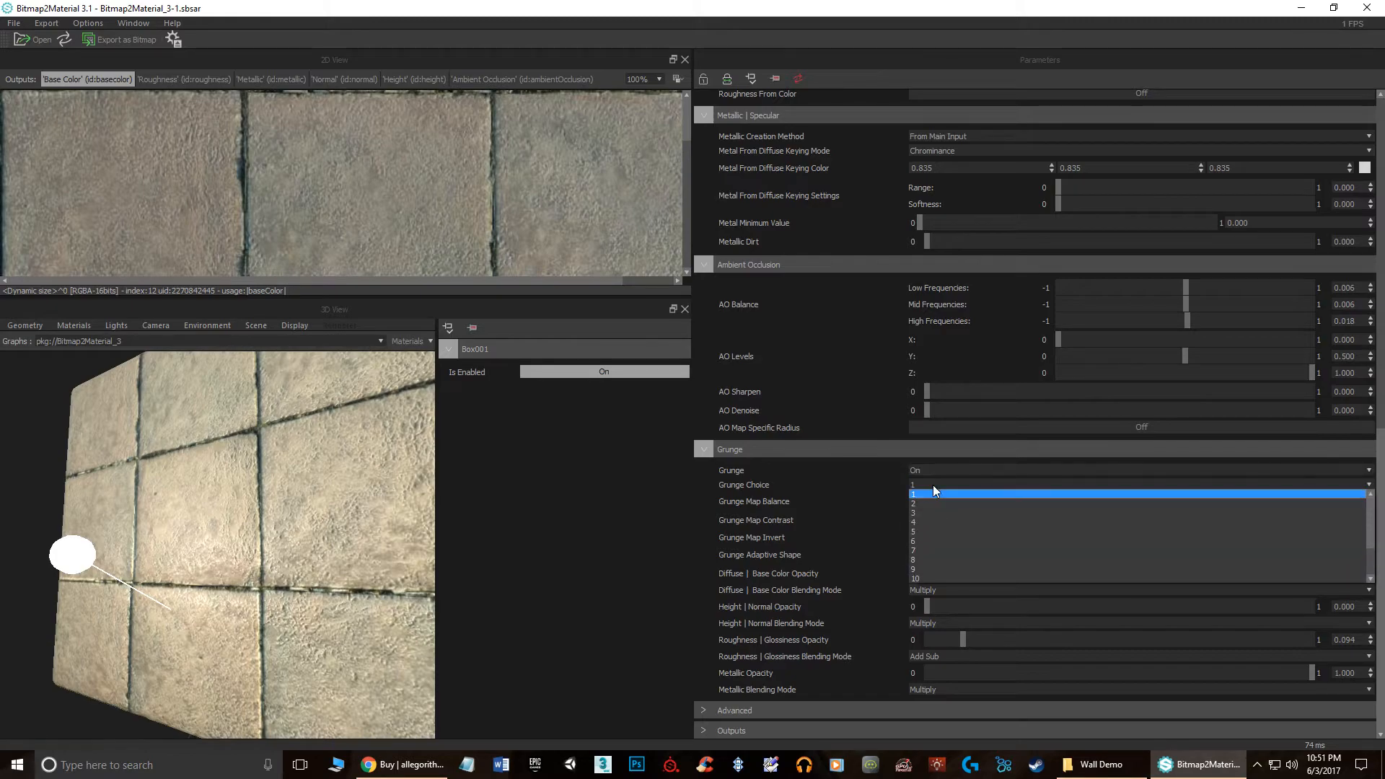
{"action": "left_click", "coordinate": [927, 534]}
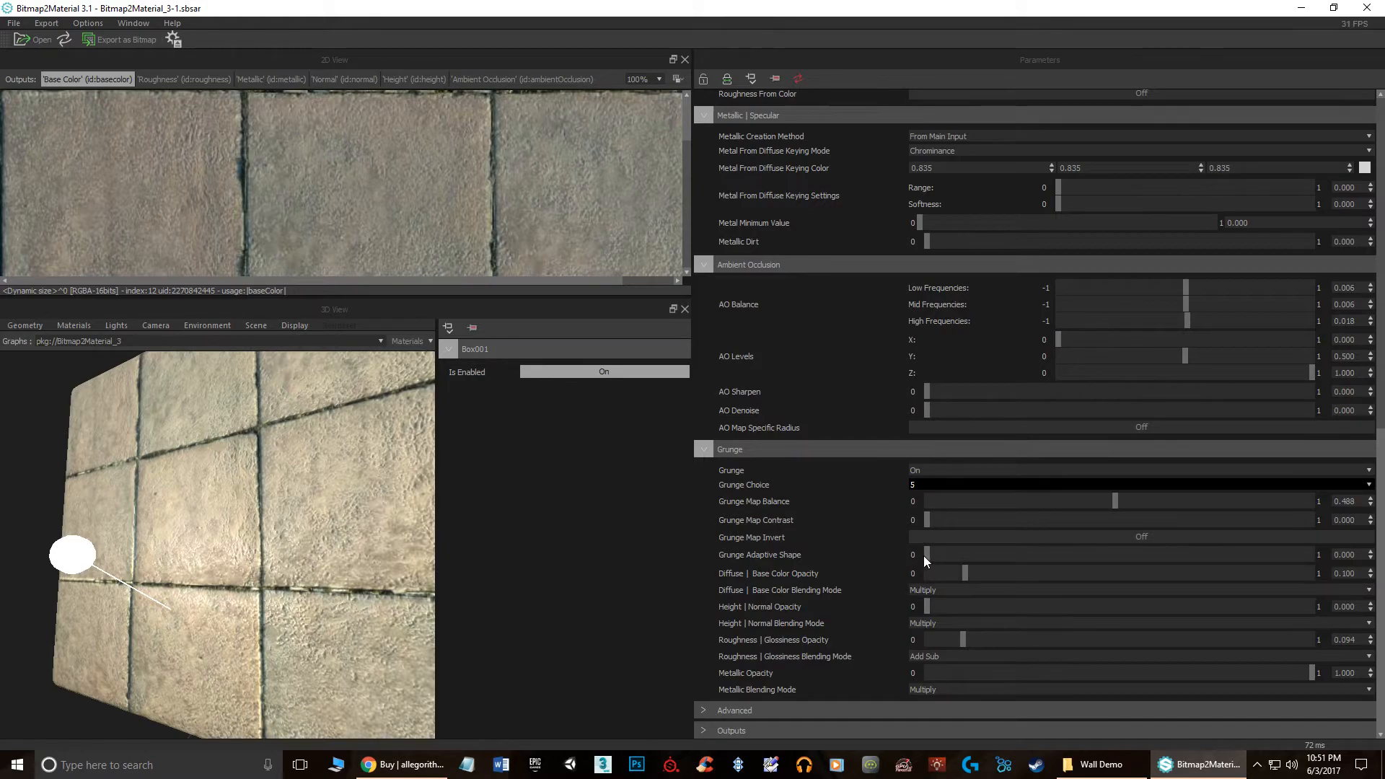
{"action": "left_click_drag", "start_coordinate": [927, 519], "coordinate": [1340, 544]}
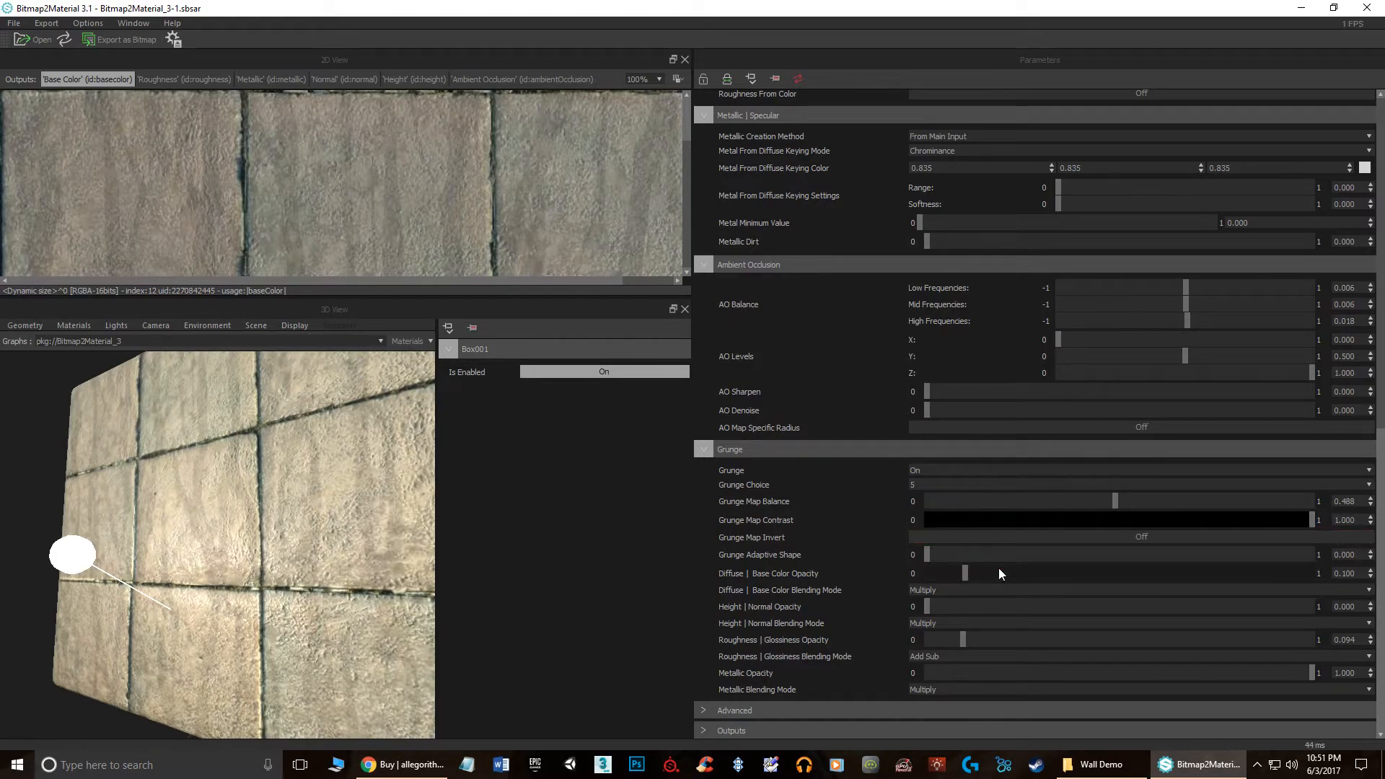
{"action": "left_click", "coordinate": [940, 486]}
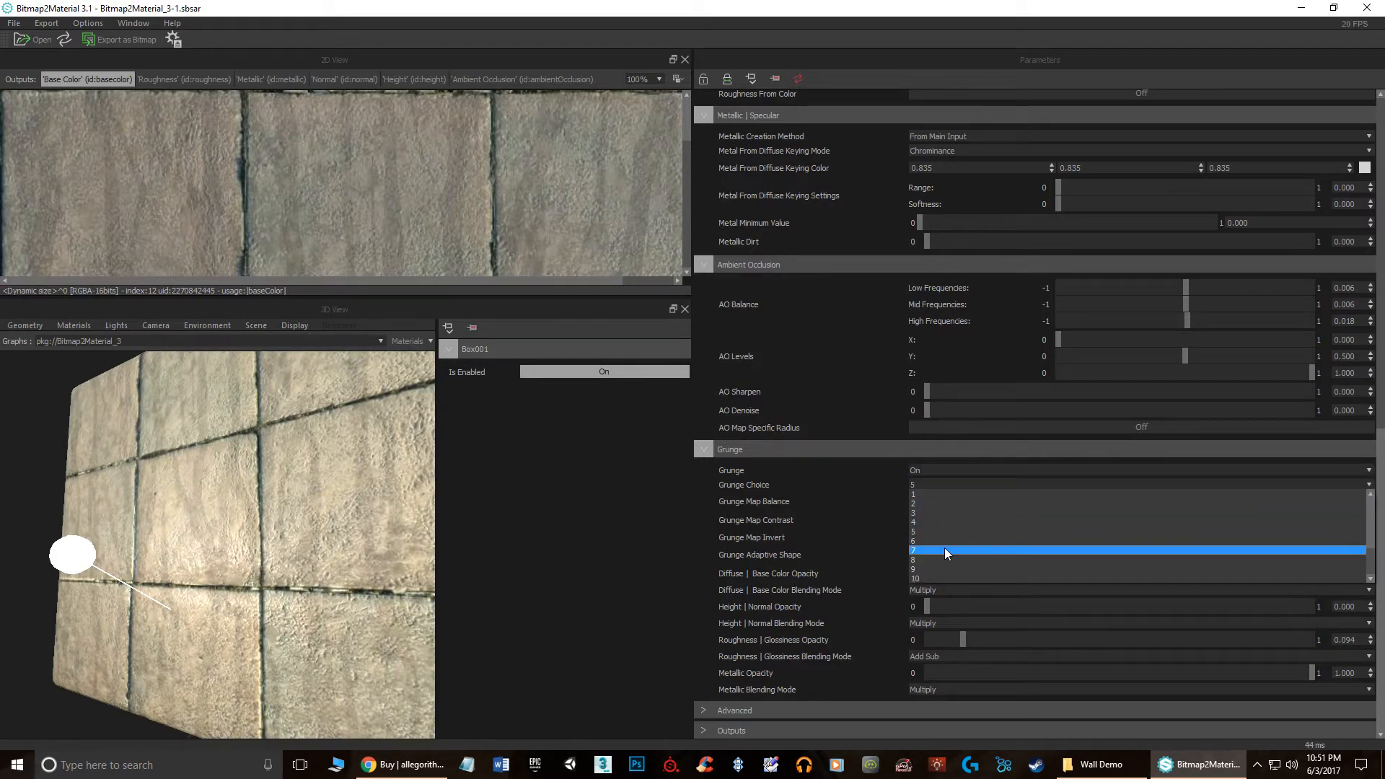
{"action": "left_click", "coordinate": [945, 549]}
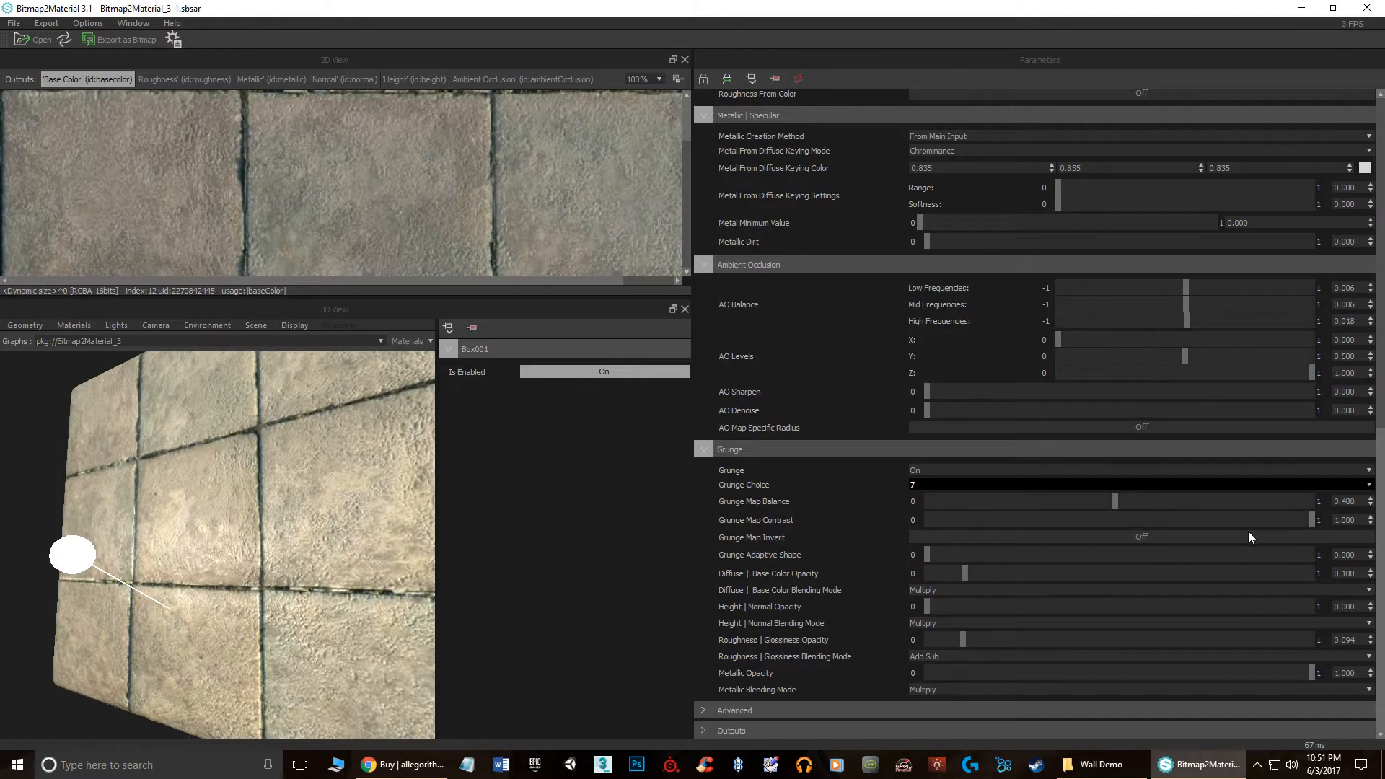
Step: Toggle Grunge Map Invert to compare its effect, leave it on, and keep Grunge Adaptive Shape at 0
{"action": "left_click", "coordinate": [1011, 540]}
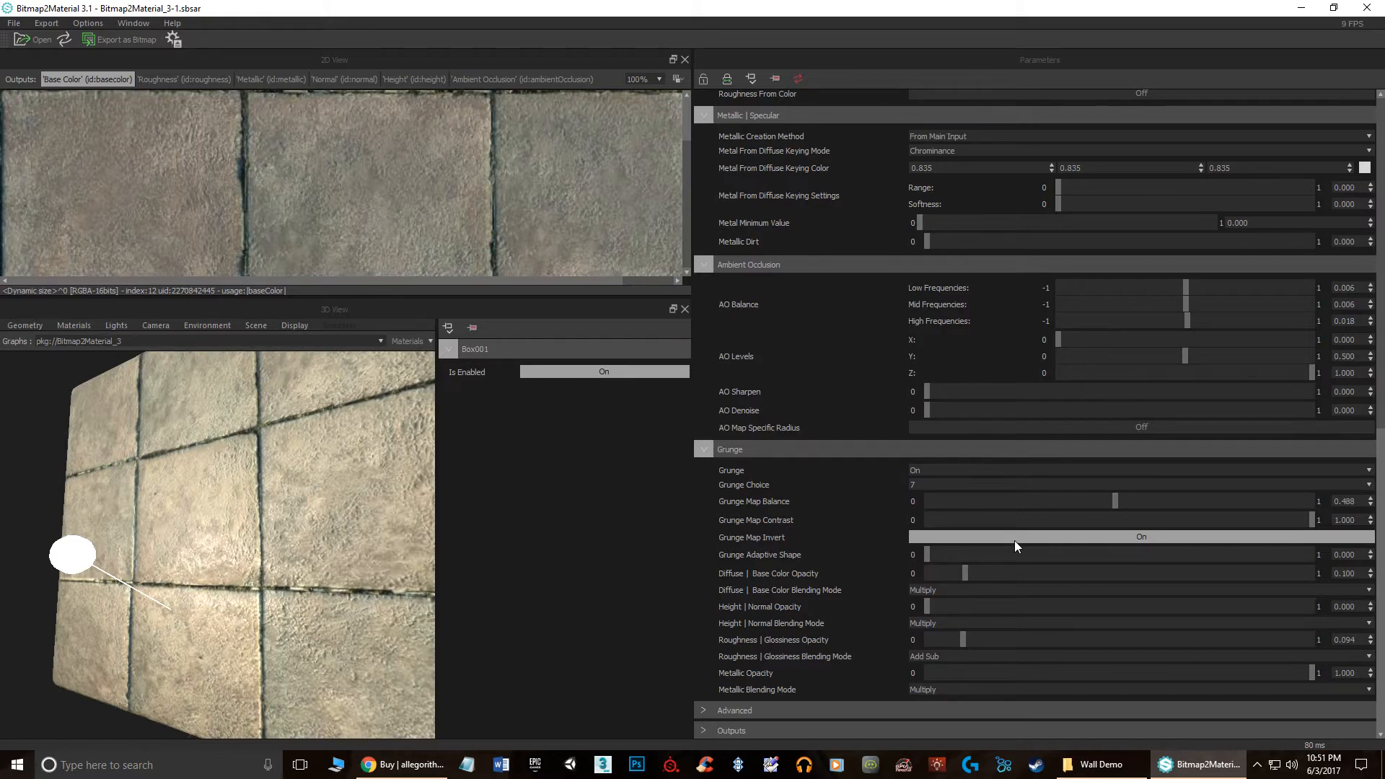
{"action": "left_click", "coordinate": [1013, 539]}
{"action": "left_click", "coordinate": [1015, 539]}
{"action": "left_click_drag", "start_coordinate": [927, 554], "coordinate": [889, 562]}
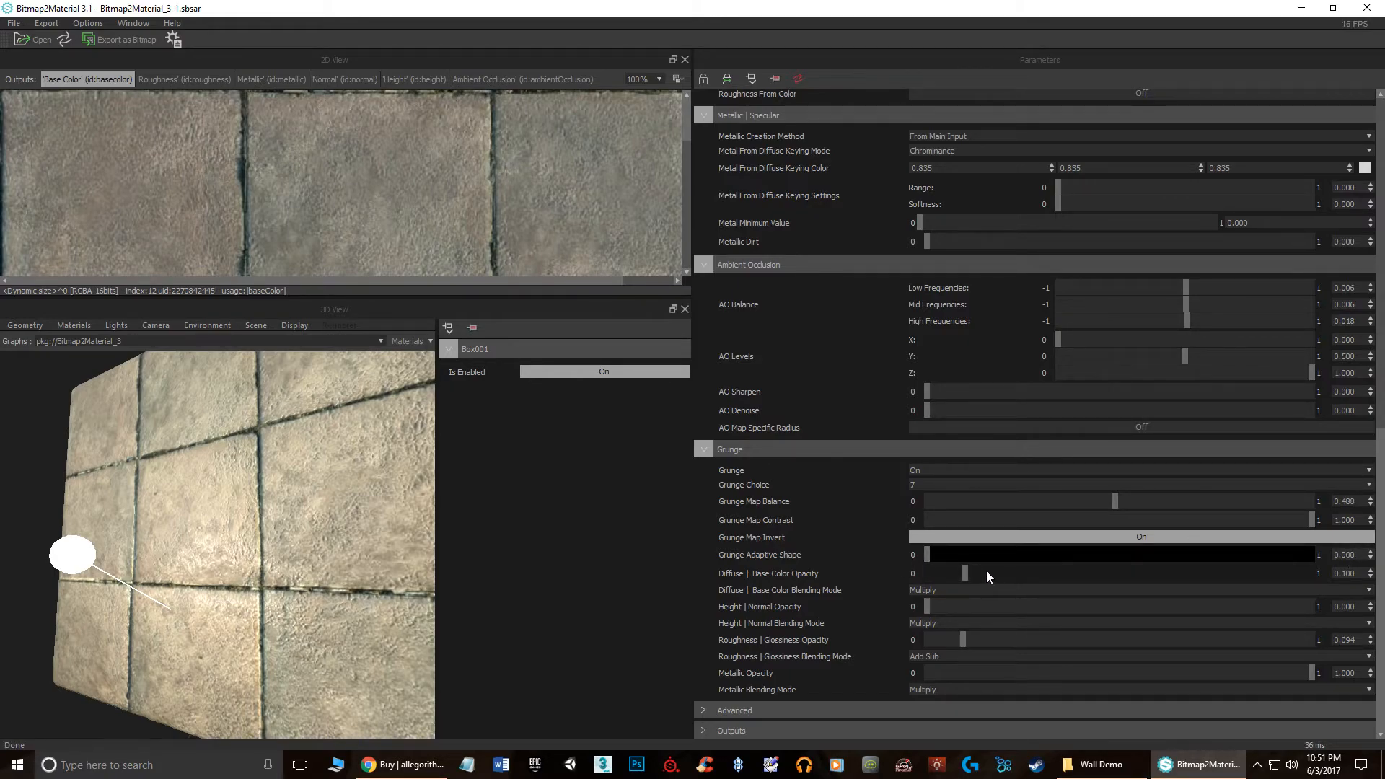
Step: Try the grunge's Diffuse | Base Color Opacity at 1, reduce it to 0, and set Roughness | Glossiness Opacity to 0.124
{"action": "left_click_drag", "start_coordinate": [965, 573], "coordinate": [1307, 570]}
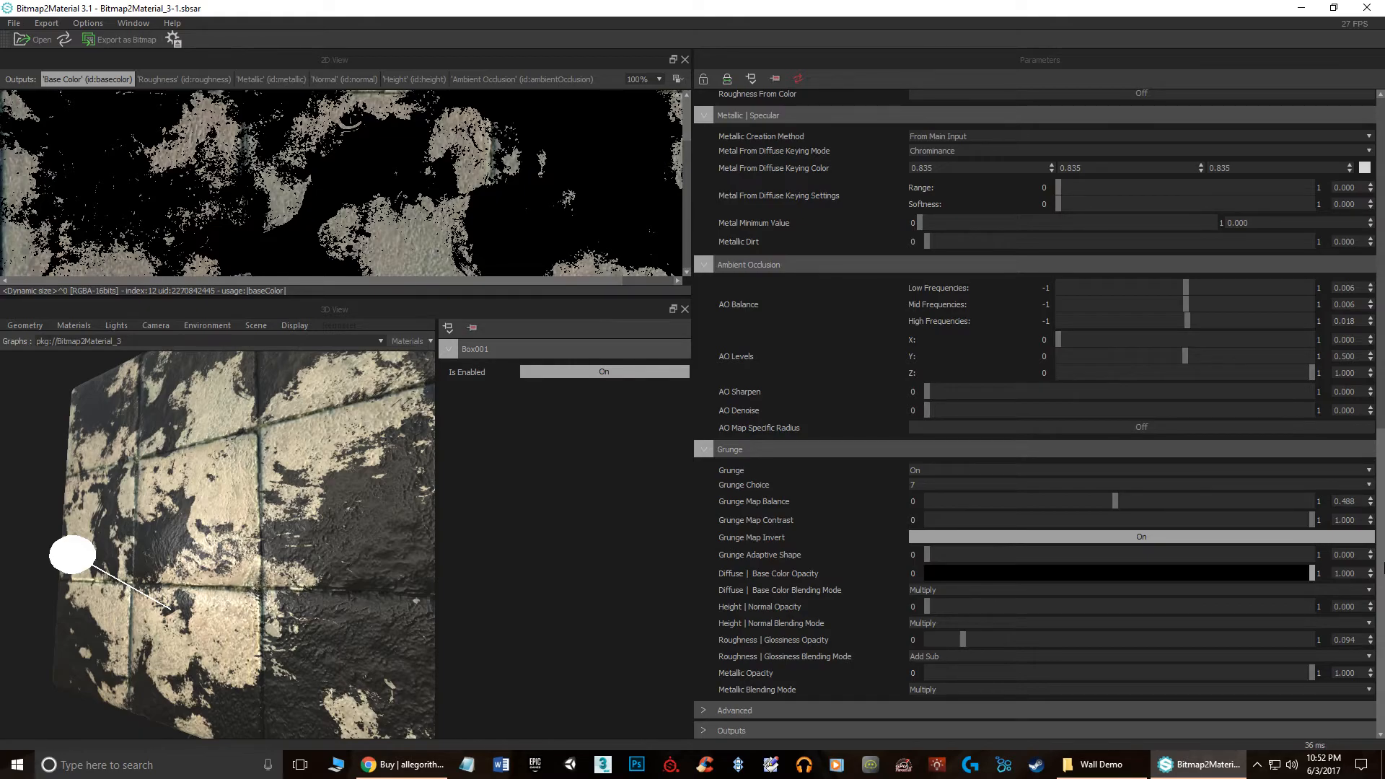
{"action": "left_click_drag", "start_coordinate": [1310, 571], "coordinate": [912, 576]}
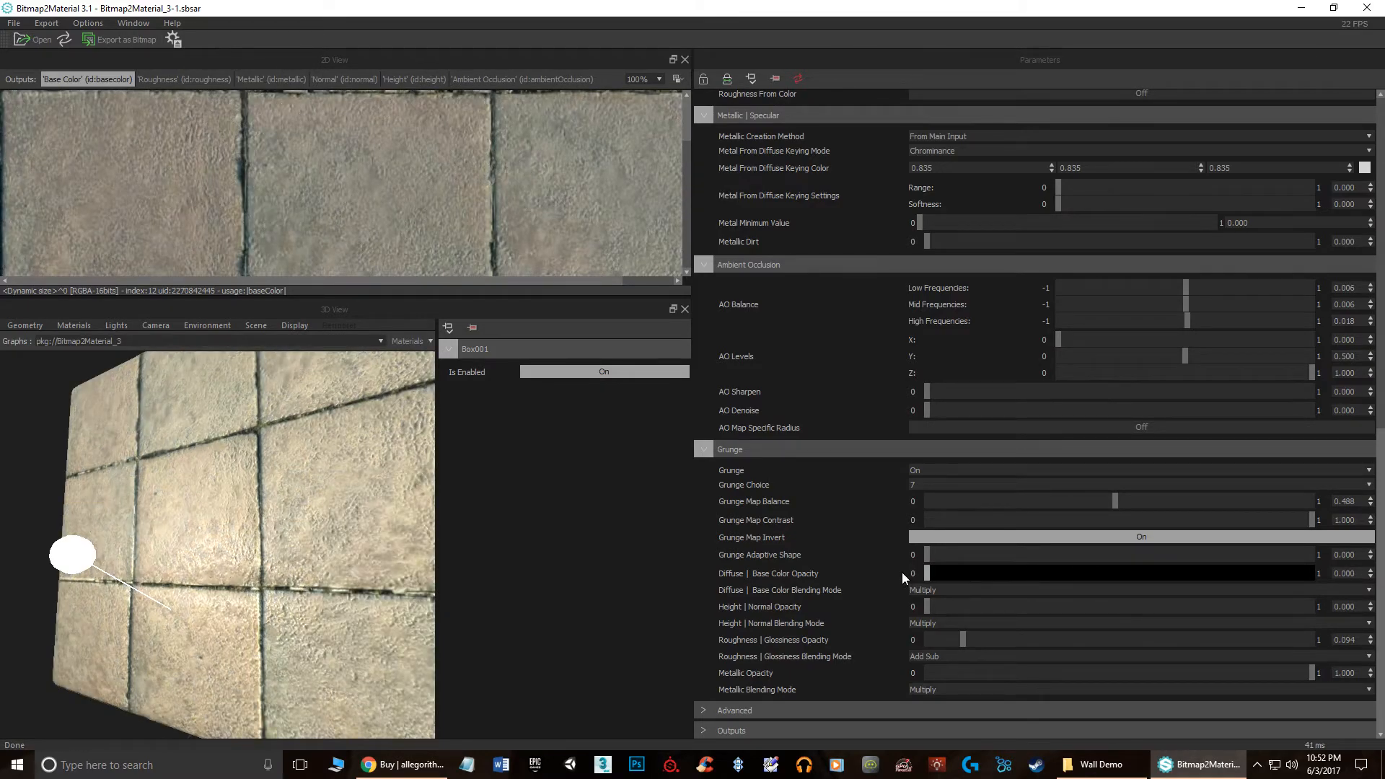
{"action": "mouse_move", "coordinate": [962, 639]}
{"action": "left_mouse_down"}
{"action": "mouse_move", "coordinate": [1267, 647]}
{"action": "mouse_move", "coordinate": [973, 648]}
{"action": "left_mouse_up"}
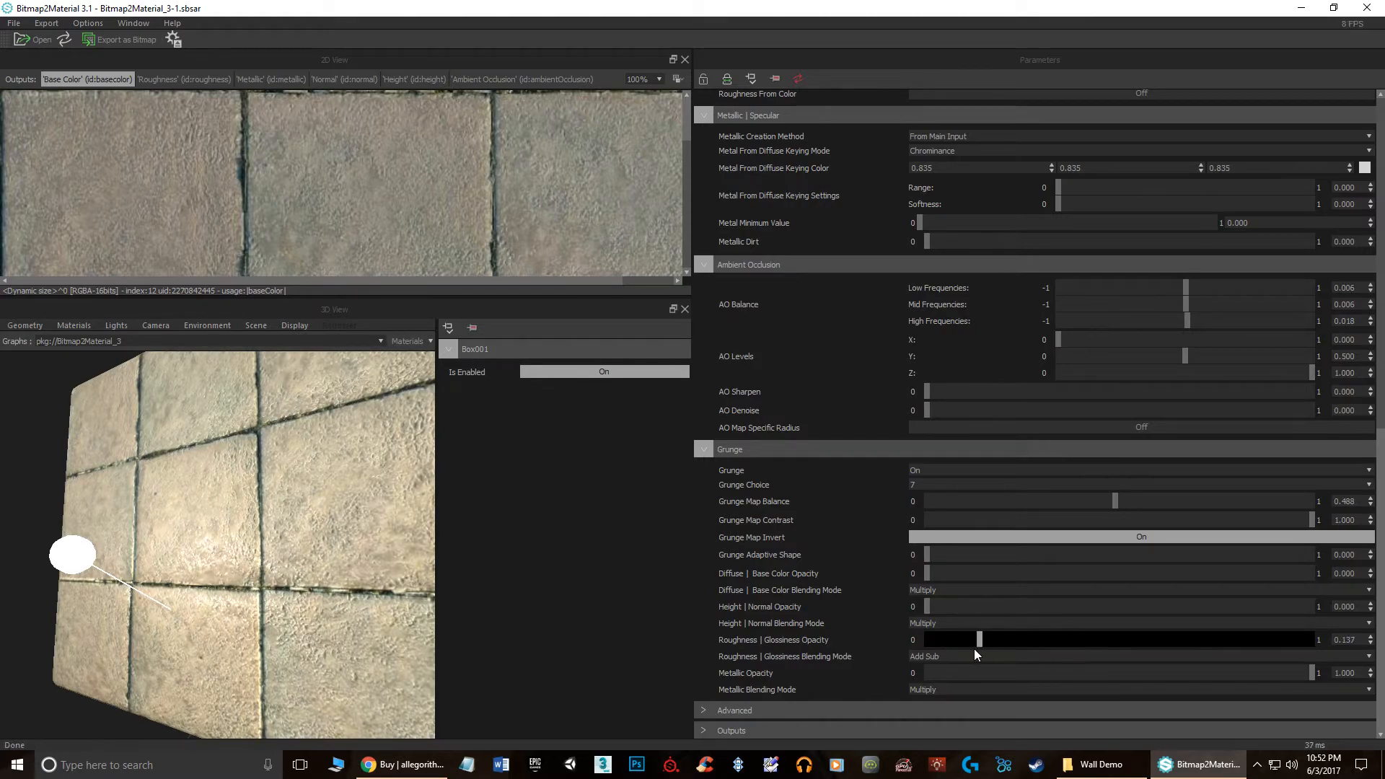
Step: Set Grunge to Off and expand the Advanced parameters
{"action": "left_click", "coordinate": [926, 475]}
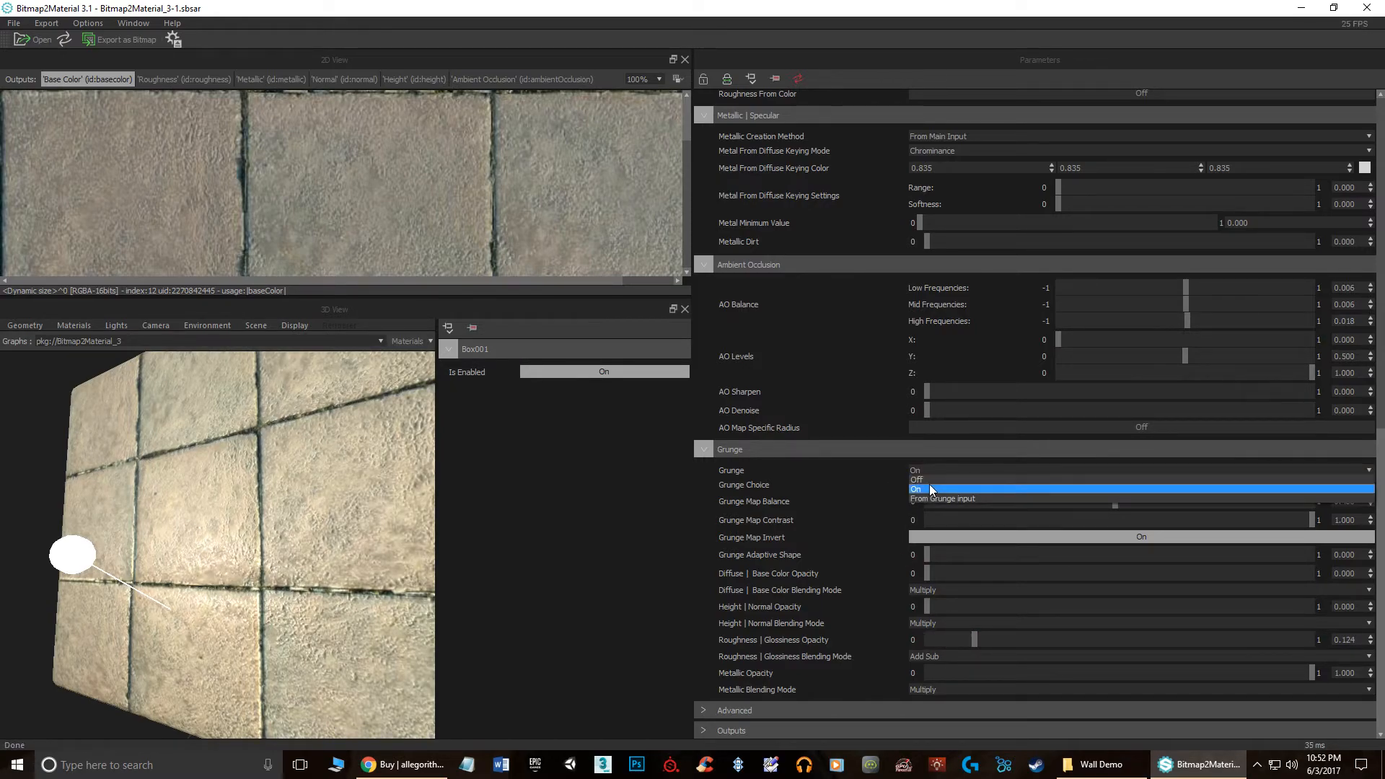
{"action": "left_click", "coordinate": [928, 482]}
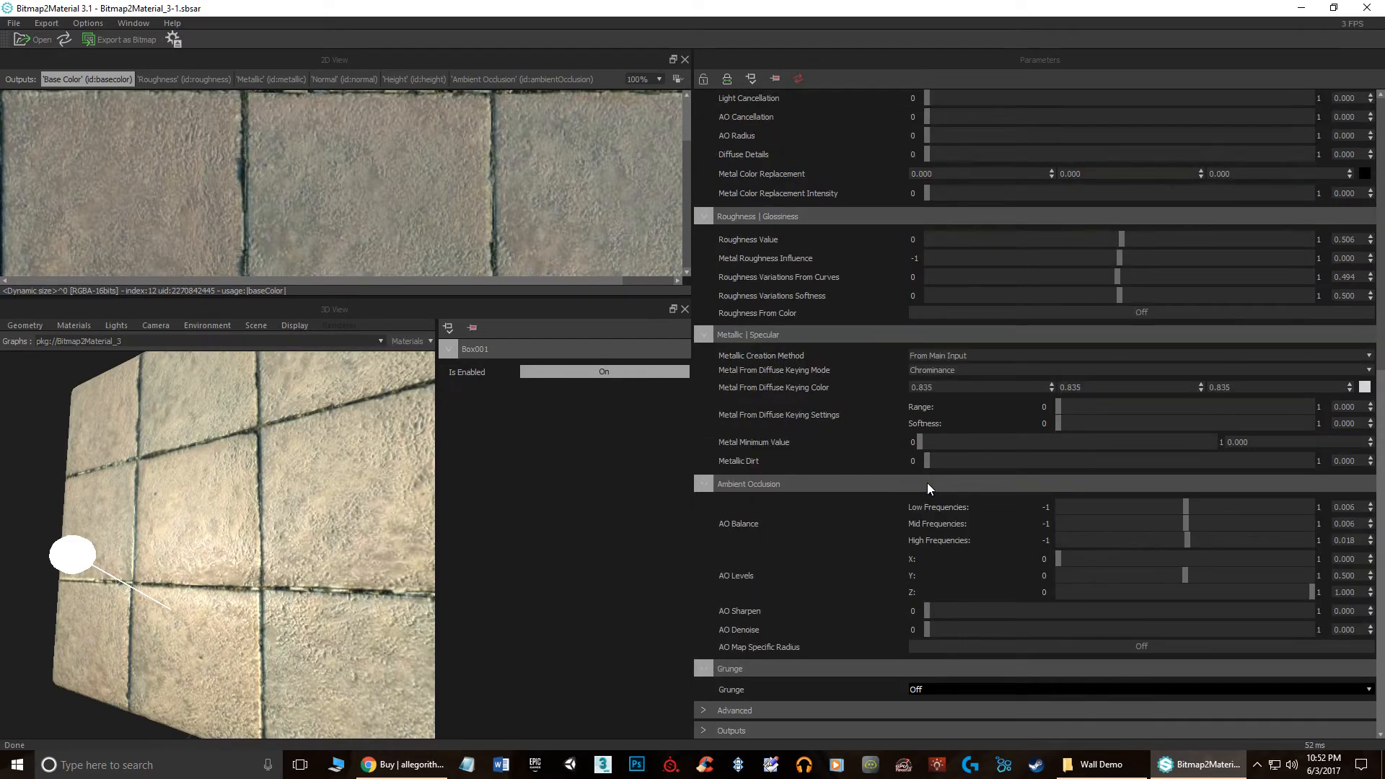
{"action": "left_click", "coordinate": [706, 709]}
{"action": "scroll", "coordinate": [841, 660], "scroll_direction": "down", "scroll_amount": 3}
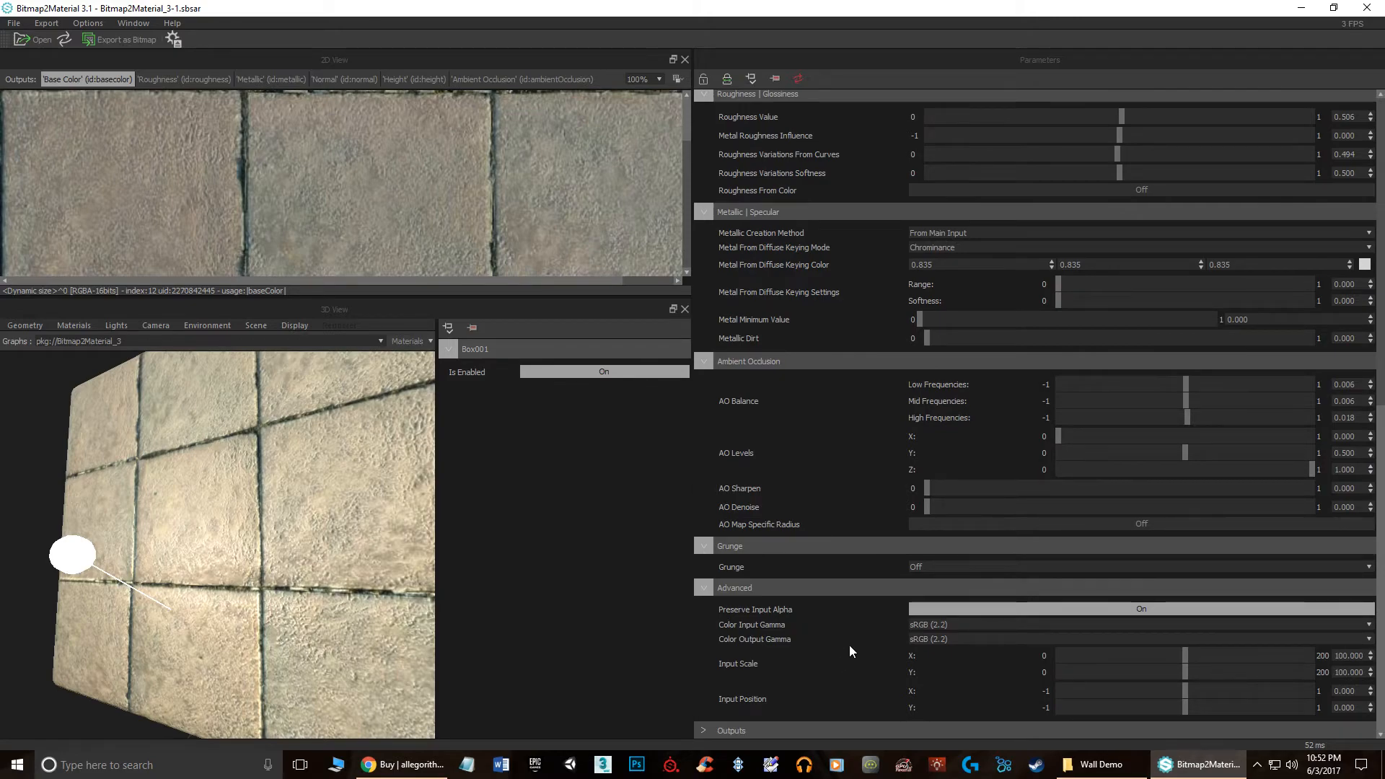
Step: Try Input Scale X at 20 while viewing several faces of the cube, and set it to 200
{"action": "left_click_drag", "start_coordinate": [348, 443], "coordinate": [258, 509]}
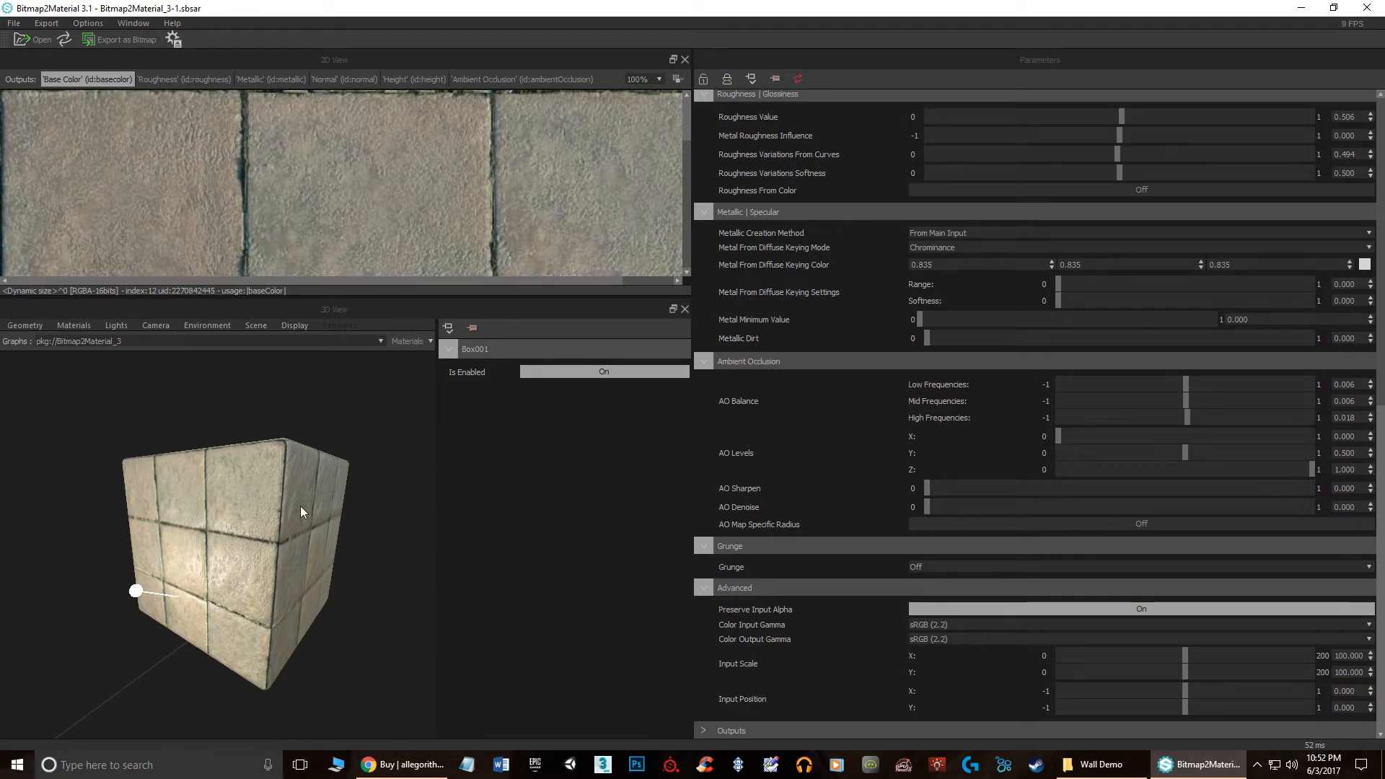
{"action": "scroll", "coordinate": [252, 512], "scroll_direction": "up", "scroll_amount": 2}
{"action": "left_click_drag", "start_coordinate": [252, 512], "coordinate": [276, 516]}
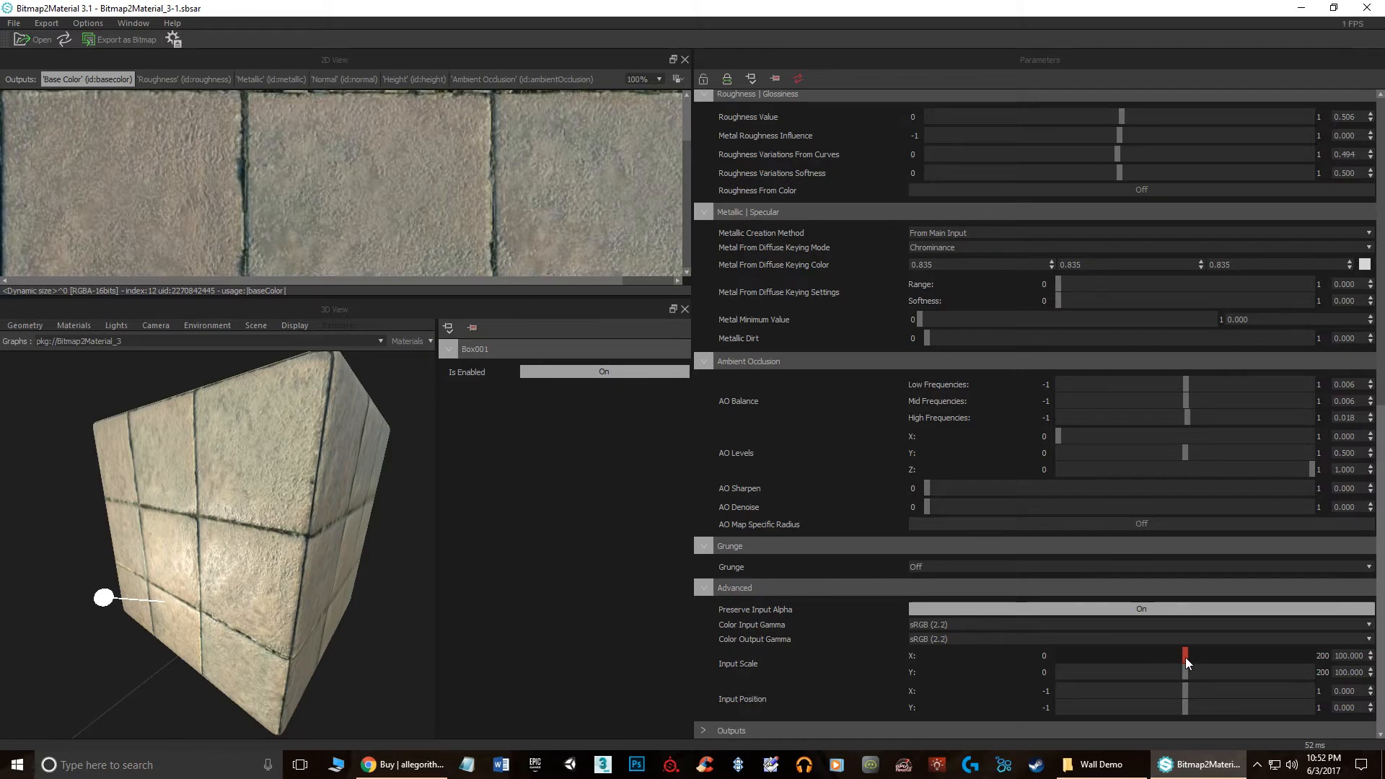
{"action": "mouse_move", "coordinate": [1184, 656]}
{"action": "left_mouse_down"}
{"action": "mouse_move", "coordinate": [1270, 661]}
{"action": "mouse_move", "coordinate": [1187, 662]}
{"action": "left_mouse_up"}
{"action": "left_click", "coordinate": [1342, 656]}
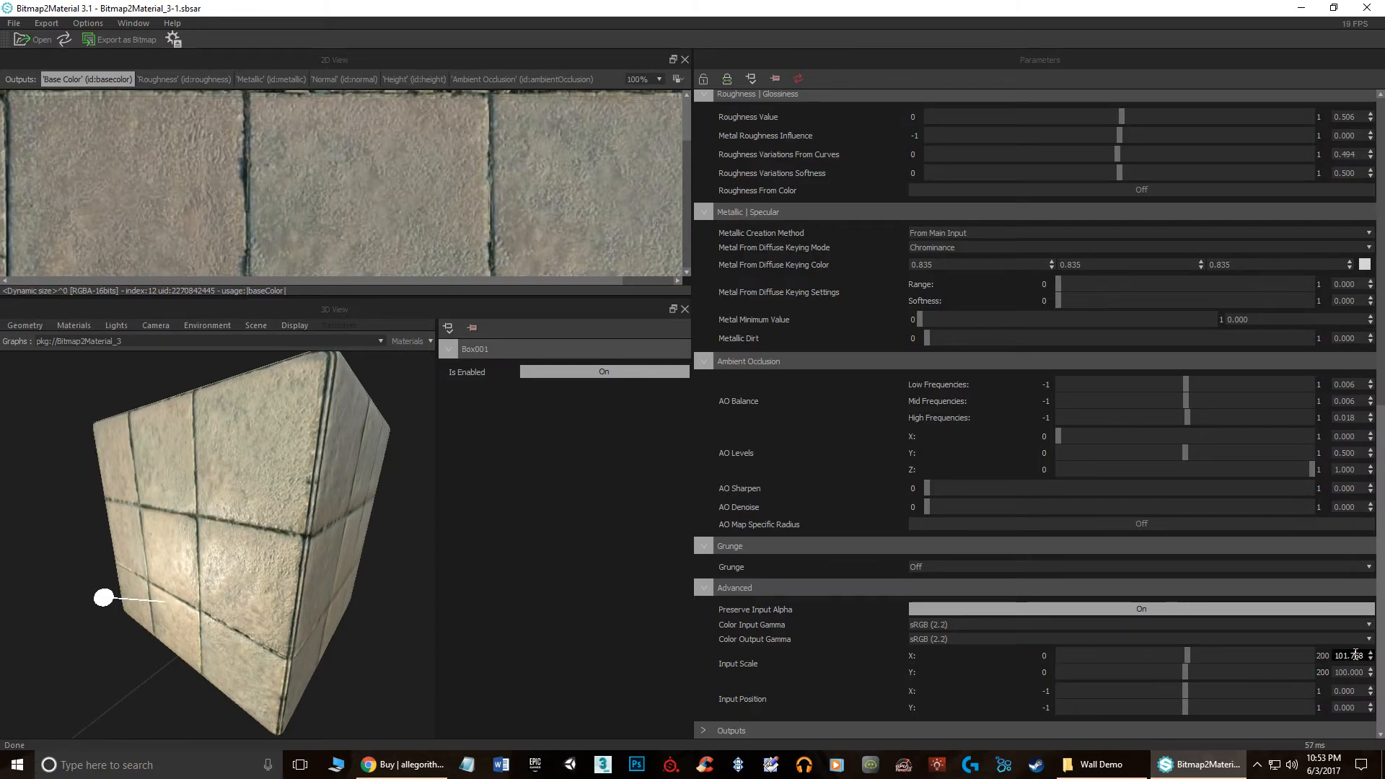
{"action": "double_click", "coordinate": [1360, 655]}
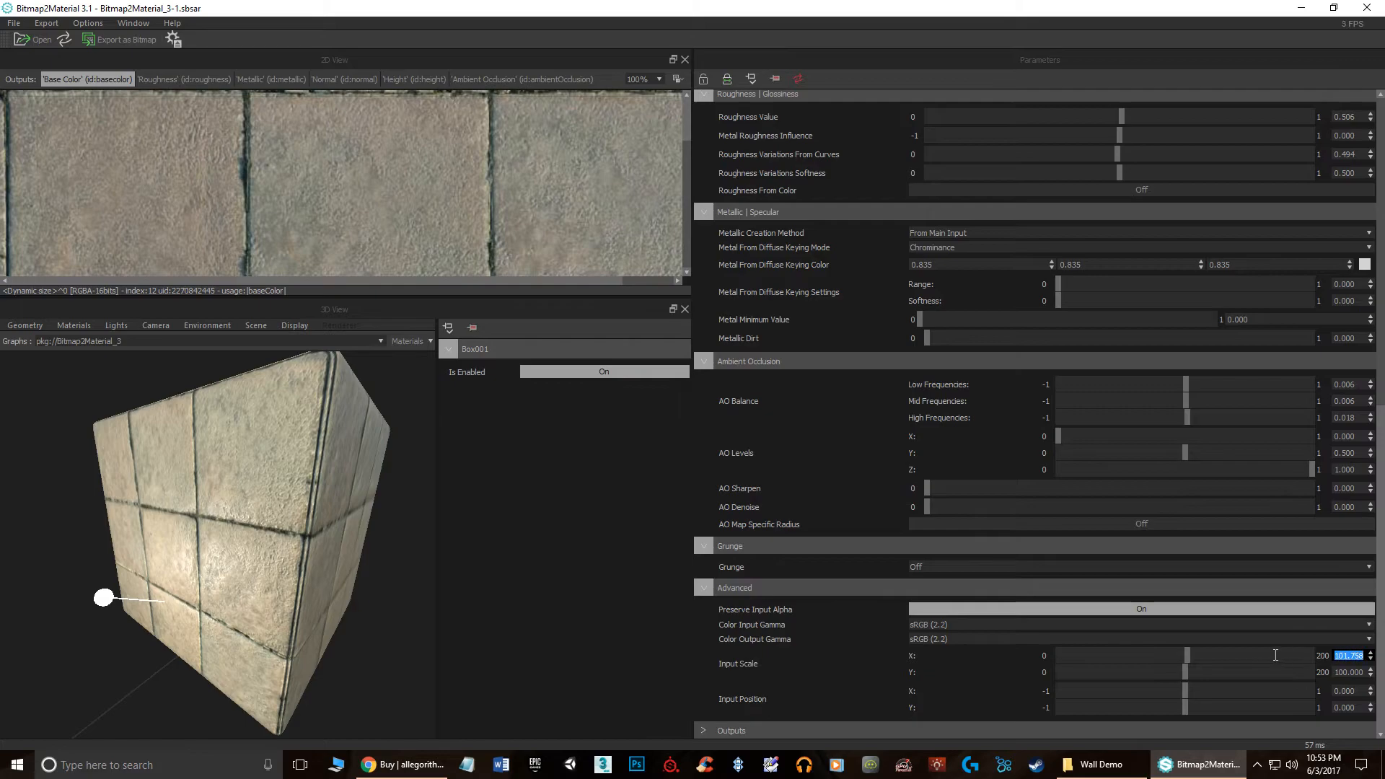
{"action": "type", "text": "20"}
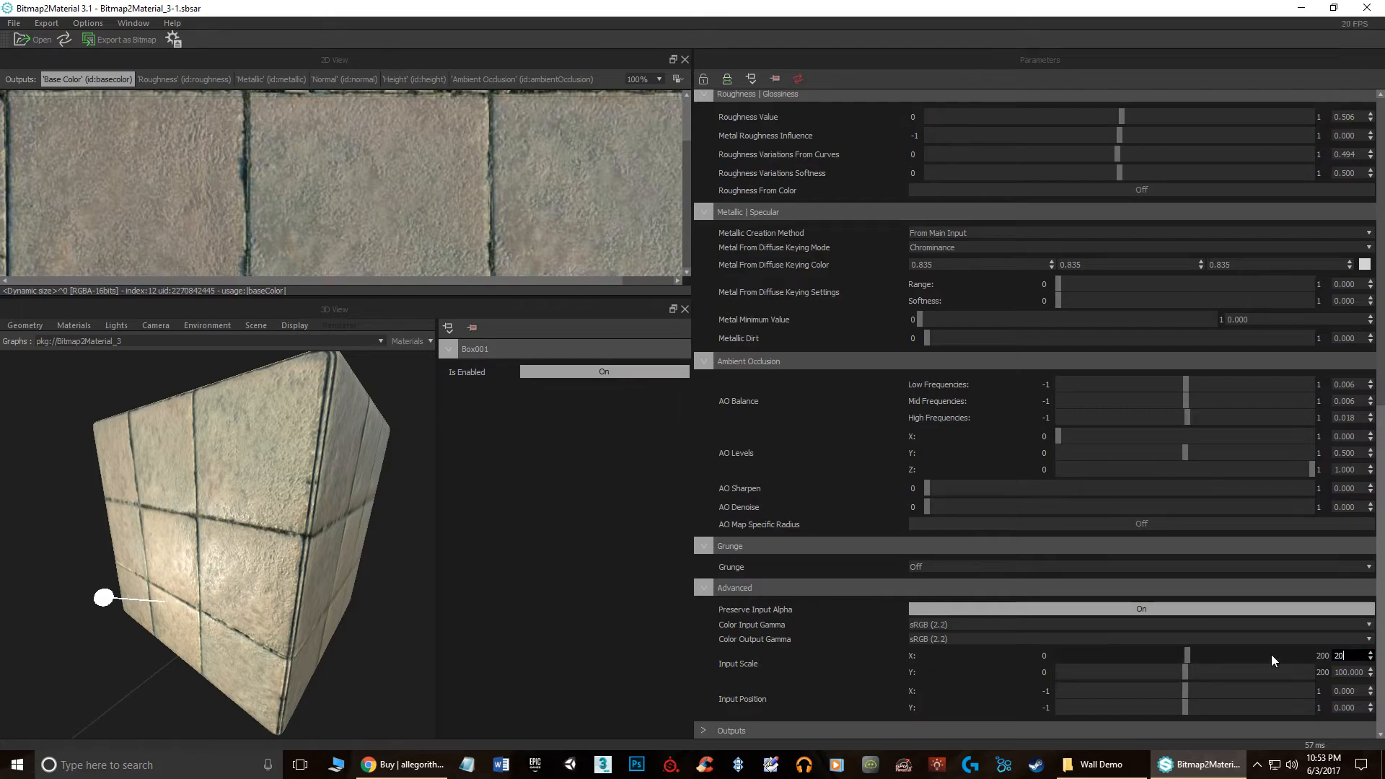
{"action": "key", "text": "Return"}
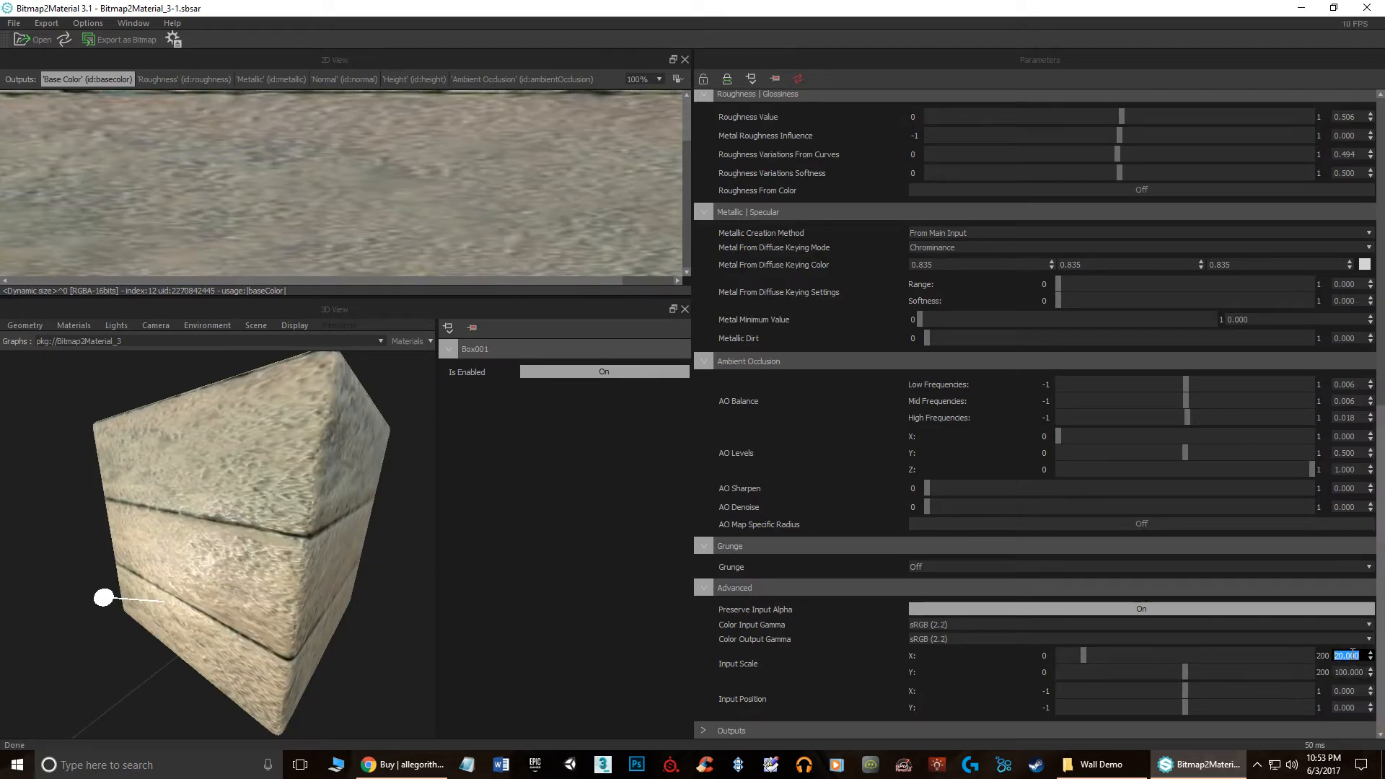
{"action": "type", "text": "200"}
{"action": "key", "text": "Return"}
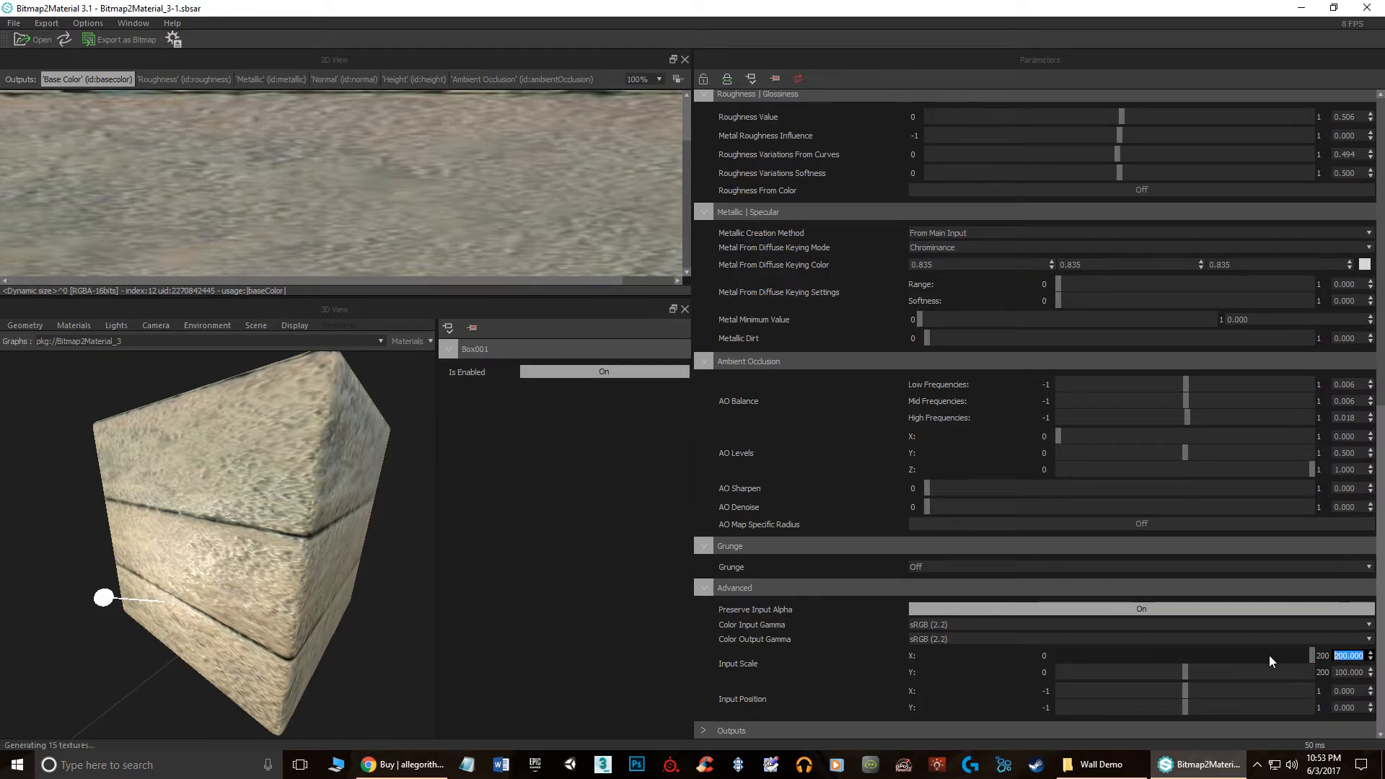
Step: Set Input Scale Y to 200, inspect the tiling on the cube, and keep Input Scale X at 200
{"action": "left_click", "coordinate": [1351, 672]}
{"action": "type", "text": "200"}
{"action": "key", "text": "Return"}
{"action": "mouse_move", "coordinate": [287, 484]}
{"action": "left_mouse_down"}
{"action": "mouse_move", "coordinate": [345, 473]}
{"action": "mouse_move", "coordinate": [322, 501]}
{"action": "mouse_move", "coordinate": [279, 499]}
{"action": "mouse_move", "coordinate": [283, 518]}
{"action": "mouse_move", "coordinate": [312, 484]}
{"action": "left_mouse_up"}
{"action": "scroll", "coordinate": [303, 504], "scroll_direction": "down", "scroll_amount": 3}
{"action": "left_click", "coordinate": [1346, 655]}
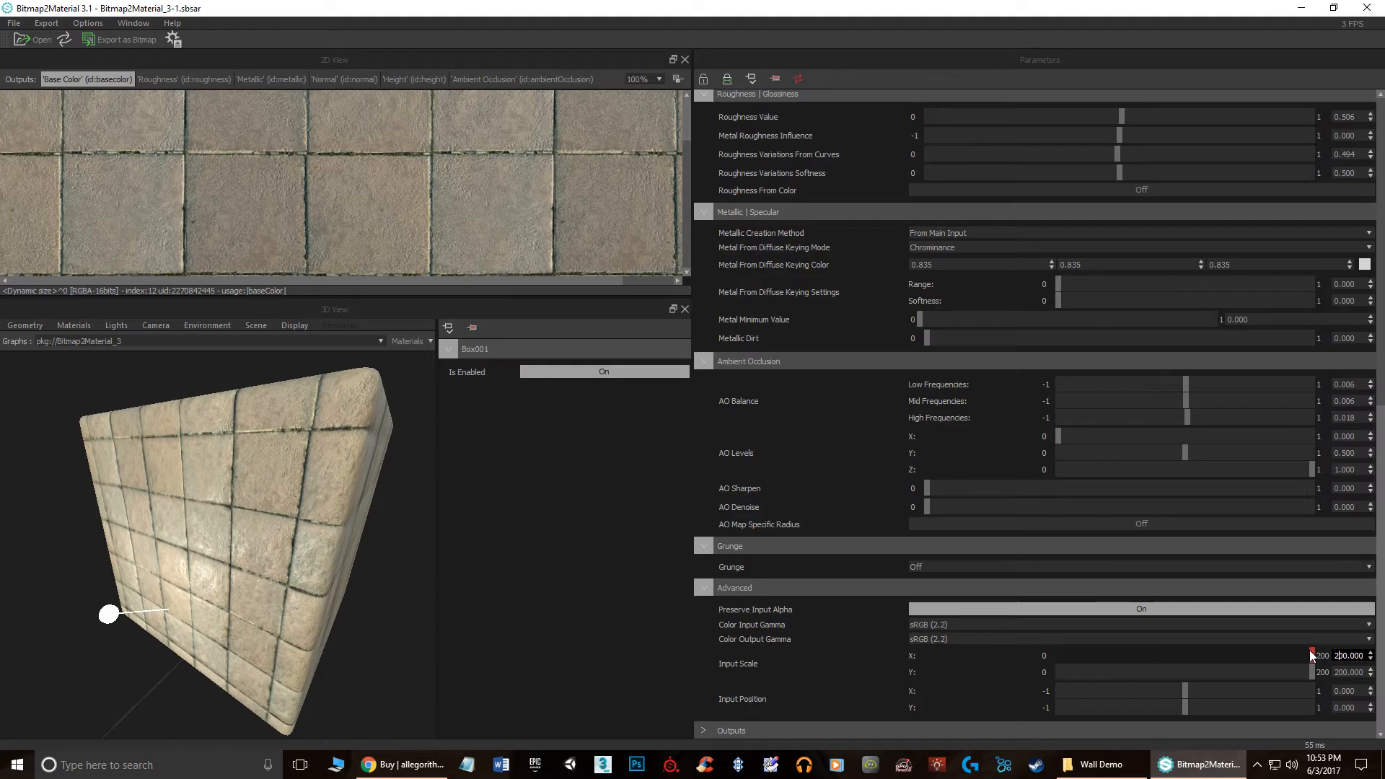
{"action": "mouse_move", "coordinate": [1310, 656]}
{"action": "left_mouse_down"}
{"action": "mouse_move", "coordinate": [1037, 655]}
{"action": "mouse_move", "coordinate": [1343, 664]}
{"action": "left_mouse_up"}
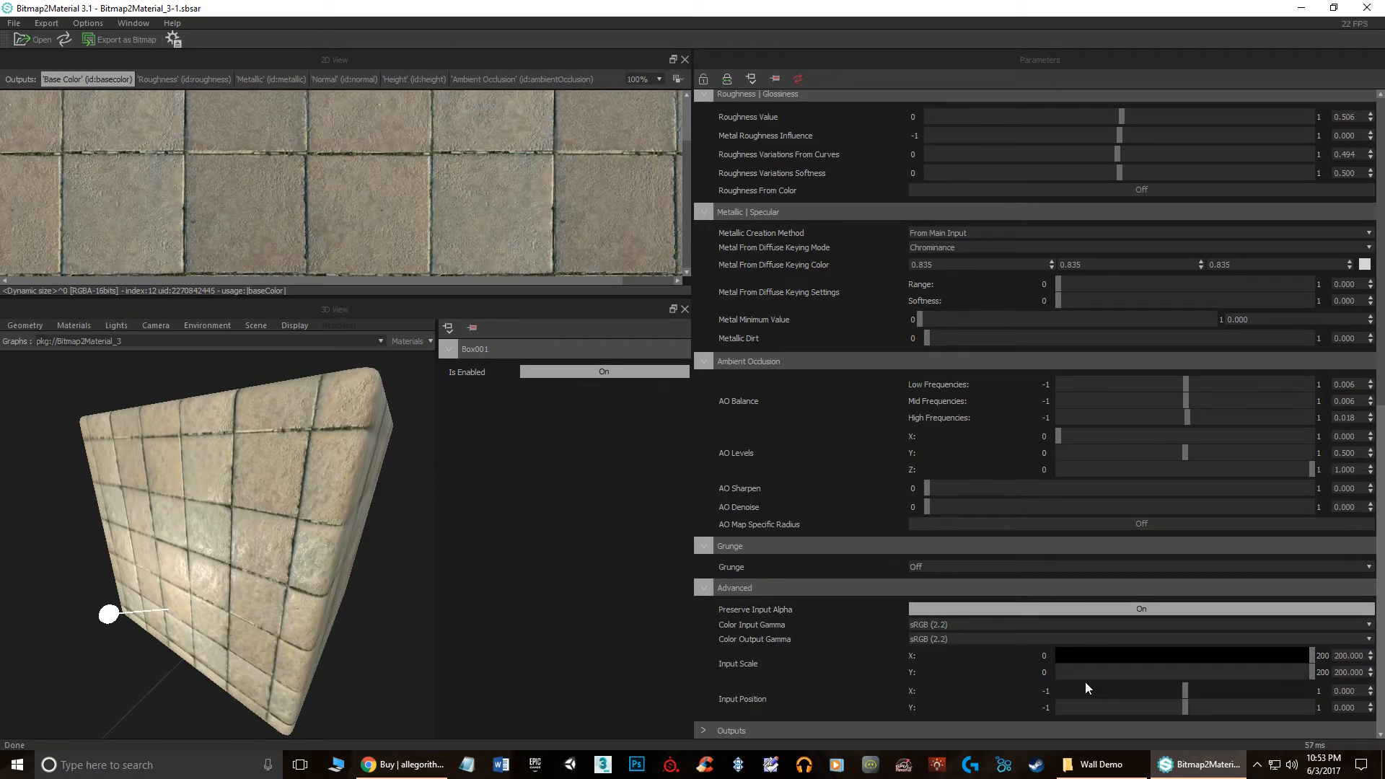
Step: Shift the texture with Input Position, setting X to 0.012 and Y to -0.080
{"action": "mouse_move", "coordinate": [1187, 690]}
{"action": "left_mouse_down"}
{"action": "mouse_move", "coordinate": [1244, 681]}
{"action": "mouse_move", "coordinate": [1125, 682]}
{"action": "mouse_move", "coordinate": [1186, 687]}
{"action": "left_mouse_up"}
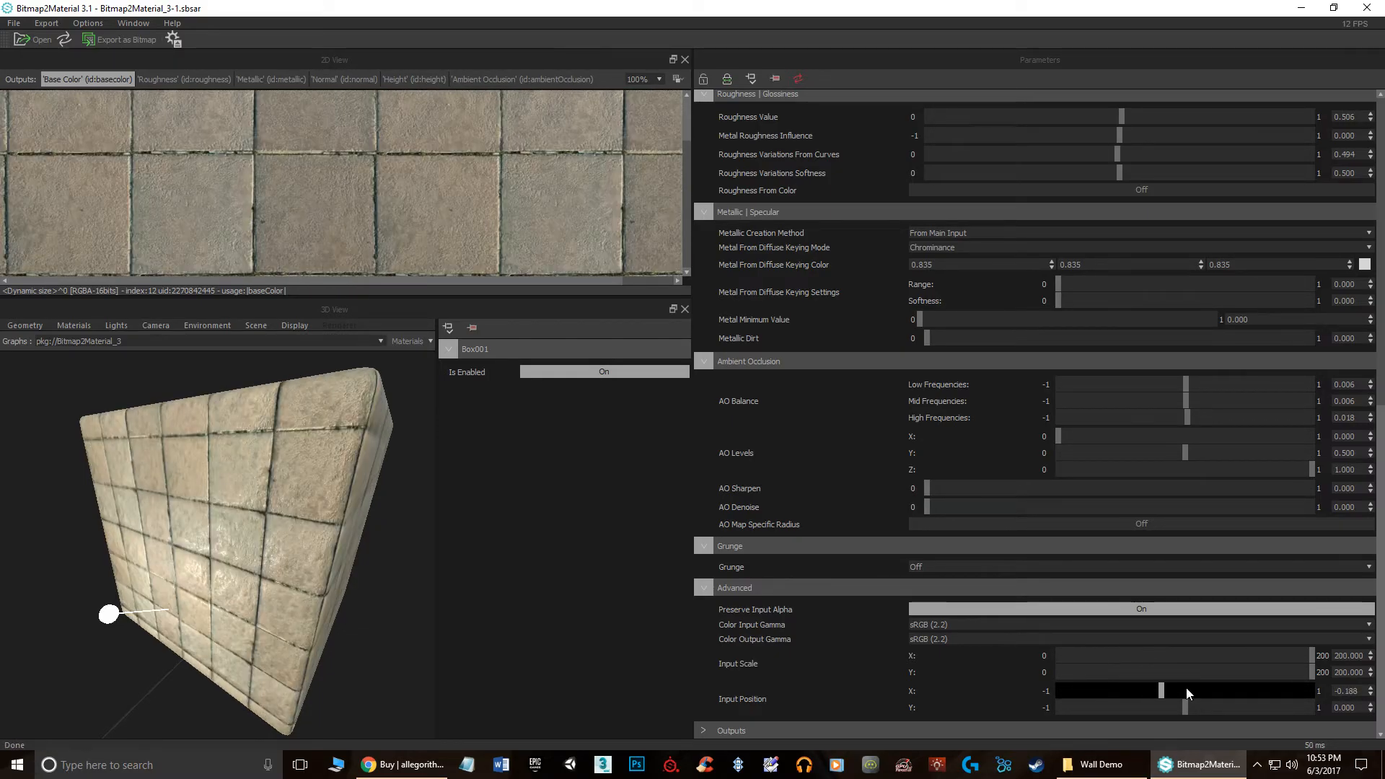
{"action": "left_click", "coordinate": [1184, 708]}
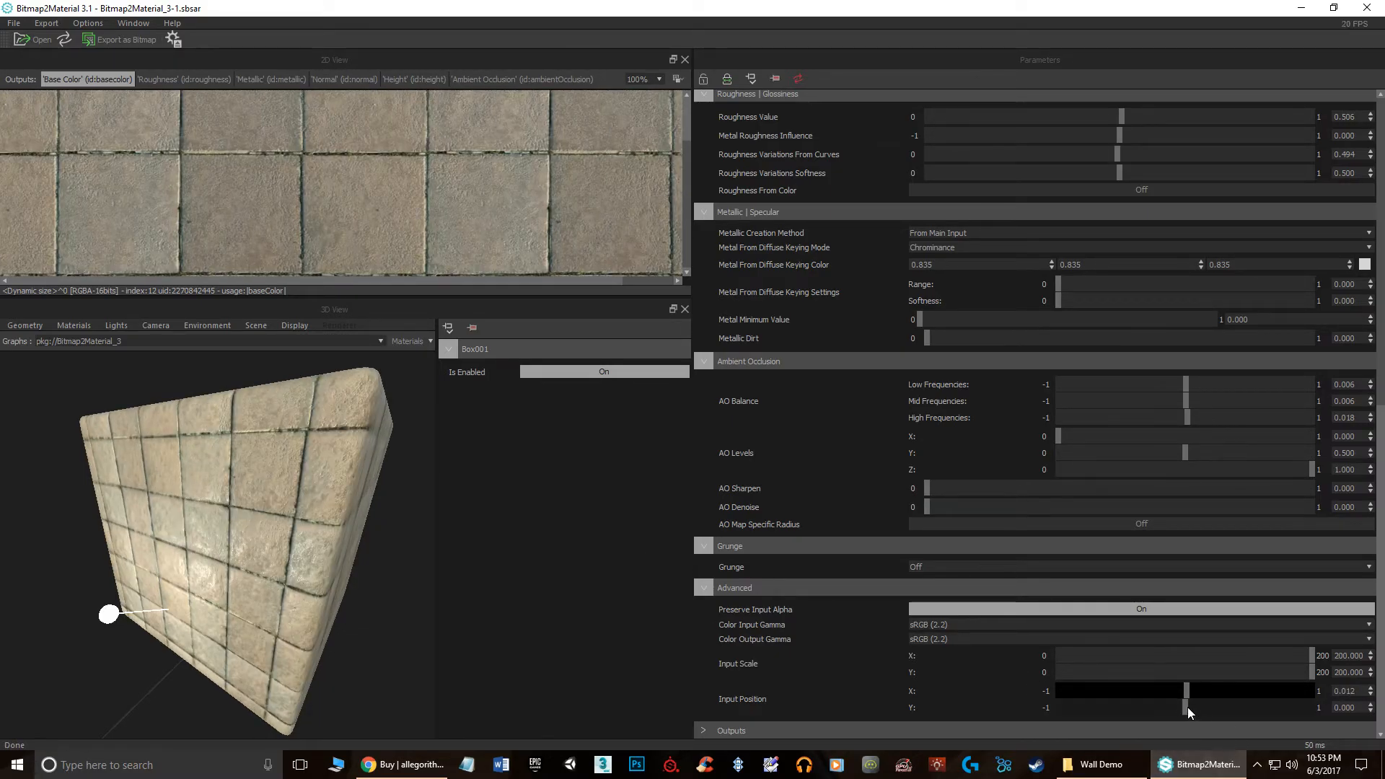
{"action": "mouse_move", "coordinate": [1196, 707]}
{"action": "left_mouse_down"}
{"action": "mouse_move", "coordinate": [1235, 711]}
{"action": "mouse_move", "coordinate": [1175, 708]}
{"action": "left_mouse_up"}
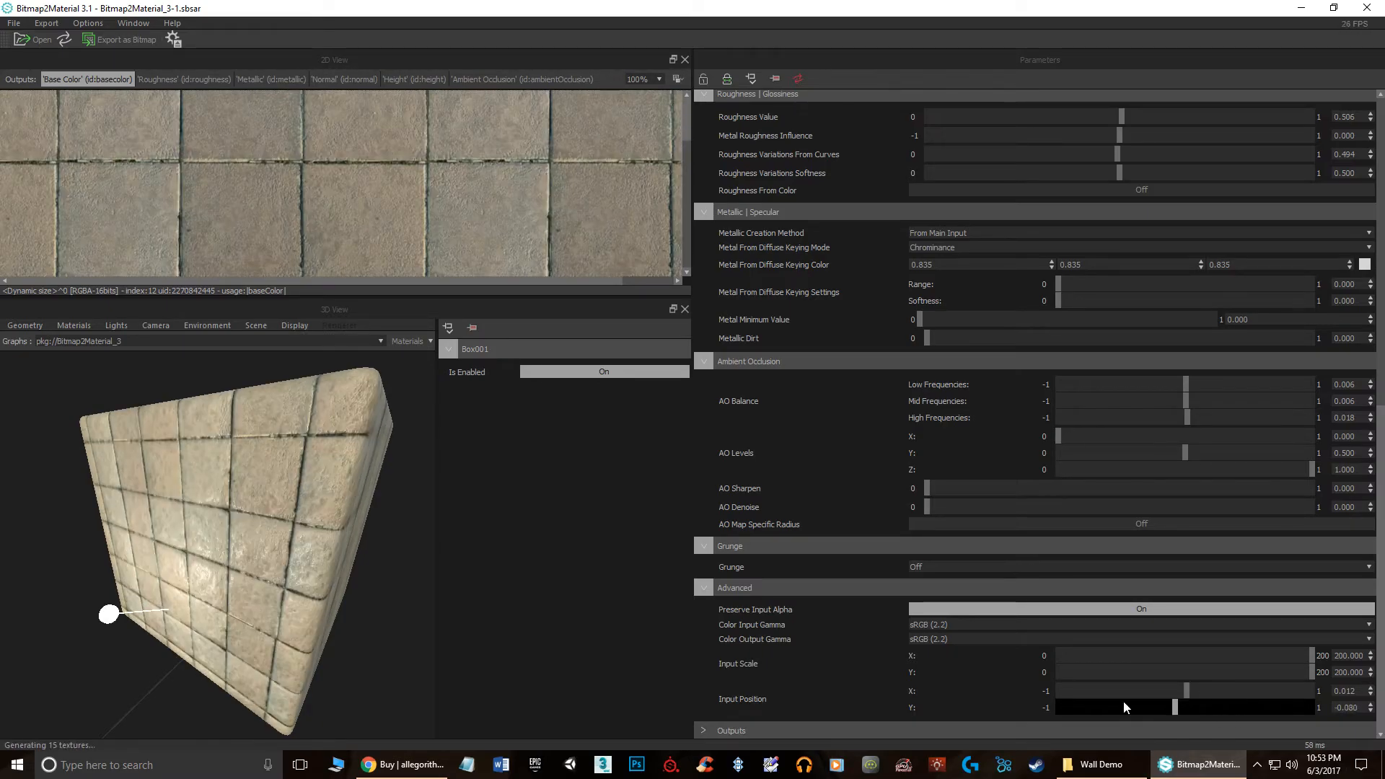
Step: Expand the Outputs parameters to show the full list of output maps
{"action": "left_click", "coordinate": [703, 729]}
{"action": "scroll", "coordinate": [706, 725], "scroll_direction": "down", "scroll_amount": 3}
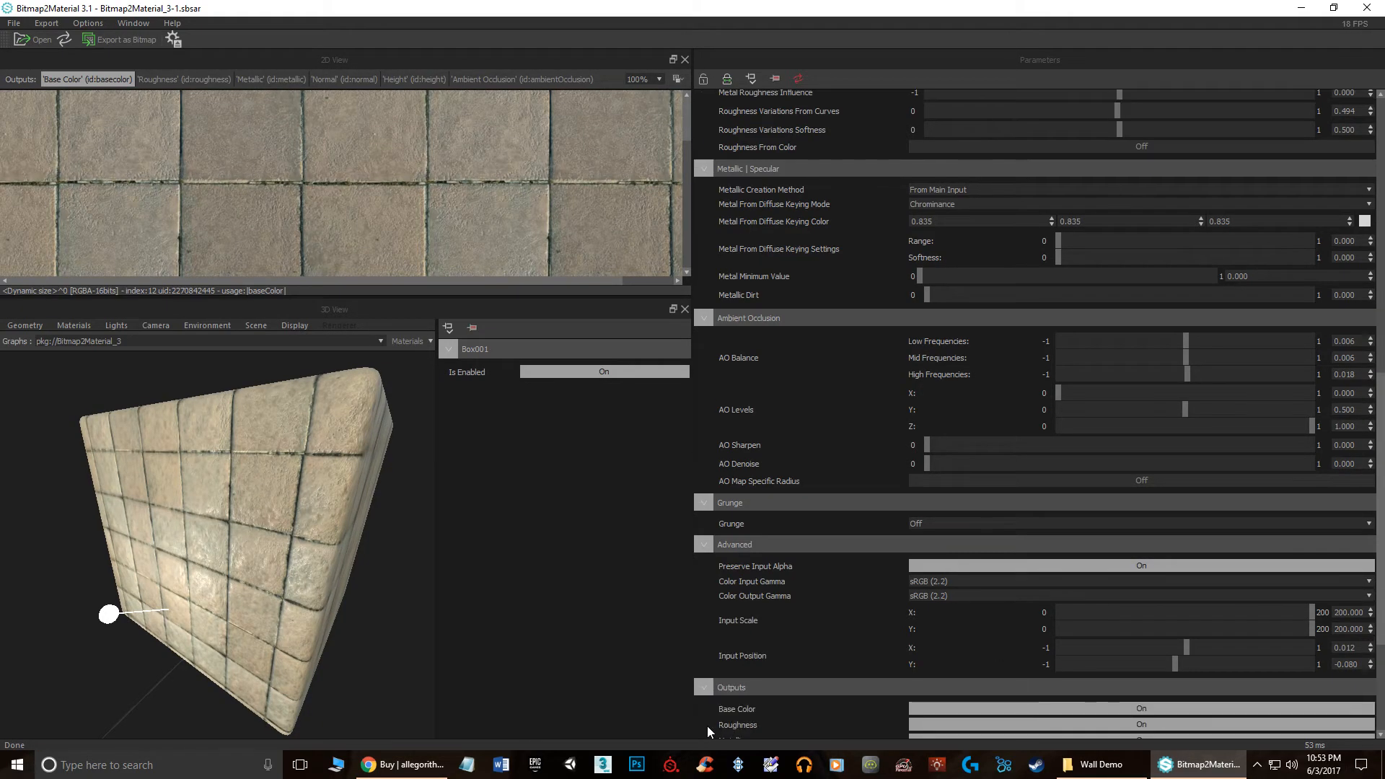
{"action": "scroll", "coordinate": [717, 720], "scroll_direction": "down", "scroll_amount": 1}
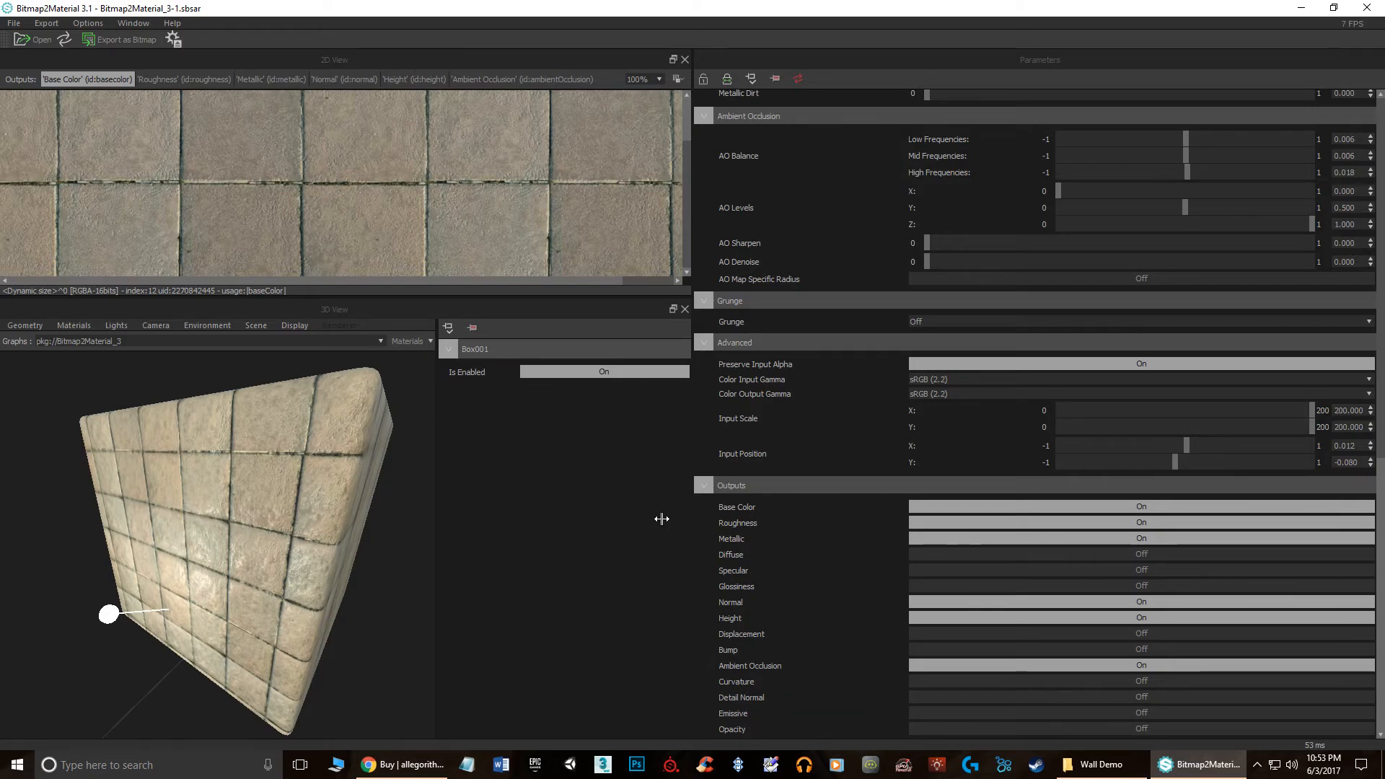
Step: Look at the default material's options, and try enabling the Diffuse output before turning it back off
{"action": "left_click", "coordinate": [73, 326]}
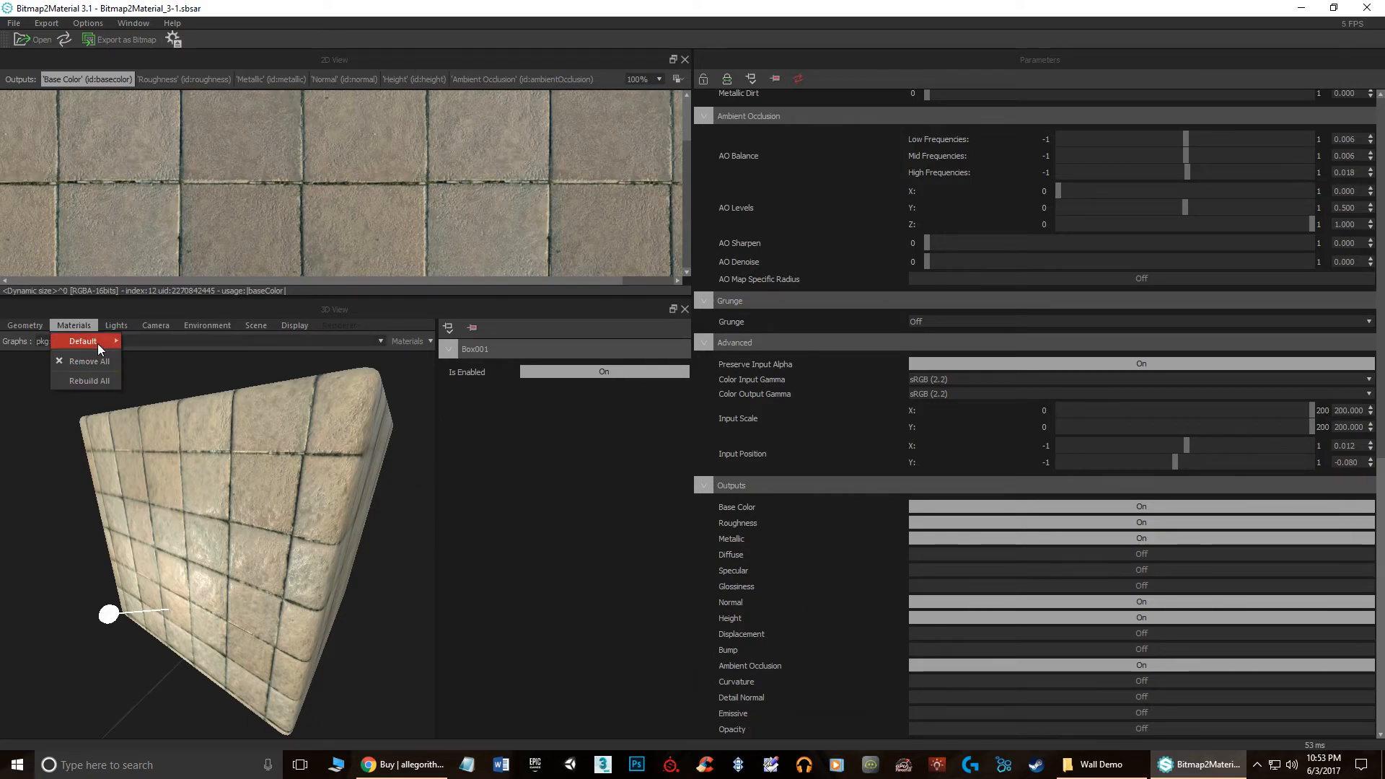
{"action": "mouse_move", "coordinate": [98, 343]}
{"action": "mouse_move", "coordinate": [166, 383]}
{"action": "left_click", "coordinate": [1144, 555]}
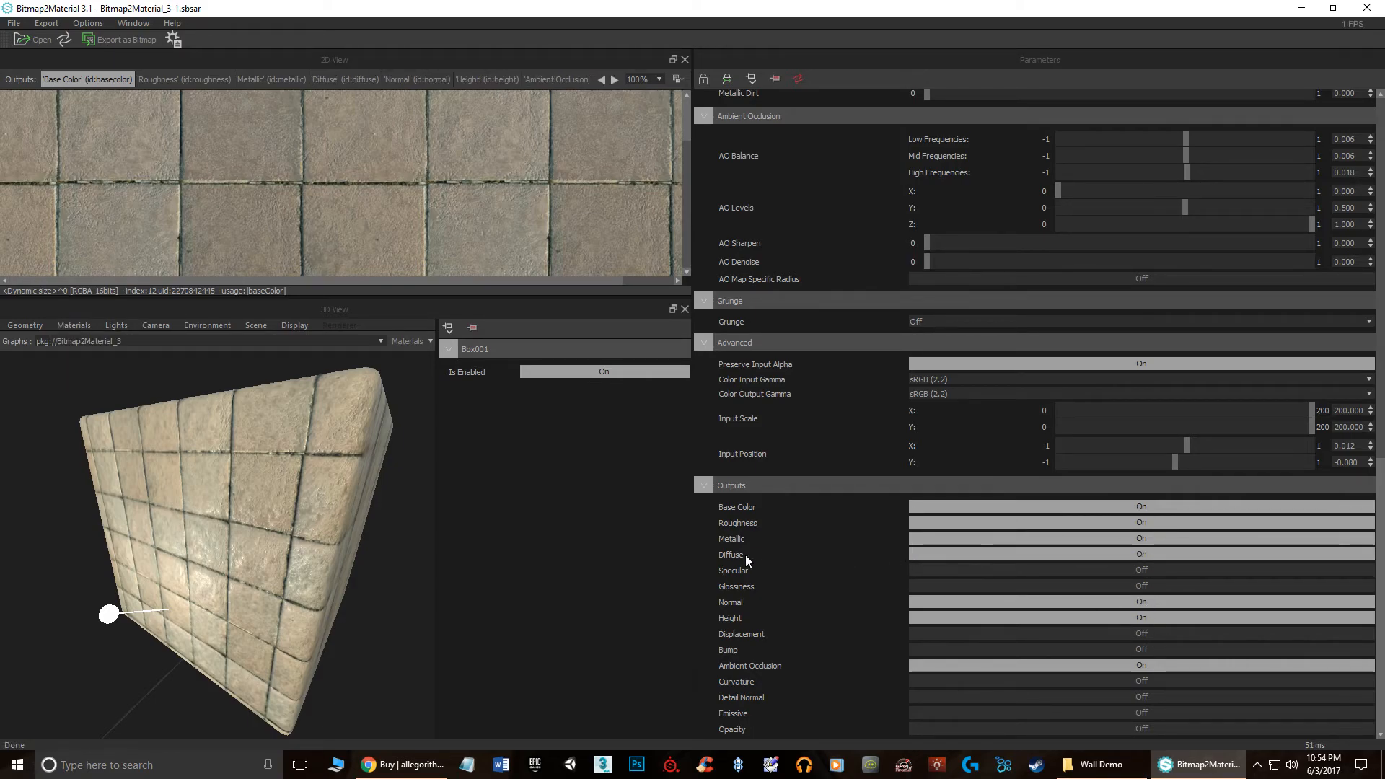
{"action": "left_click", "coordinate": [1120, 555]}
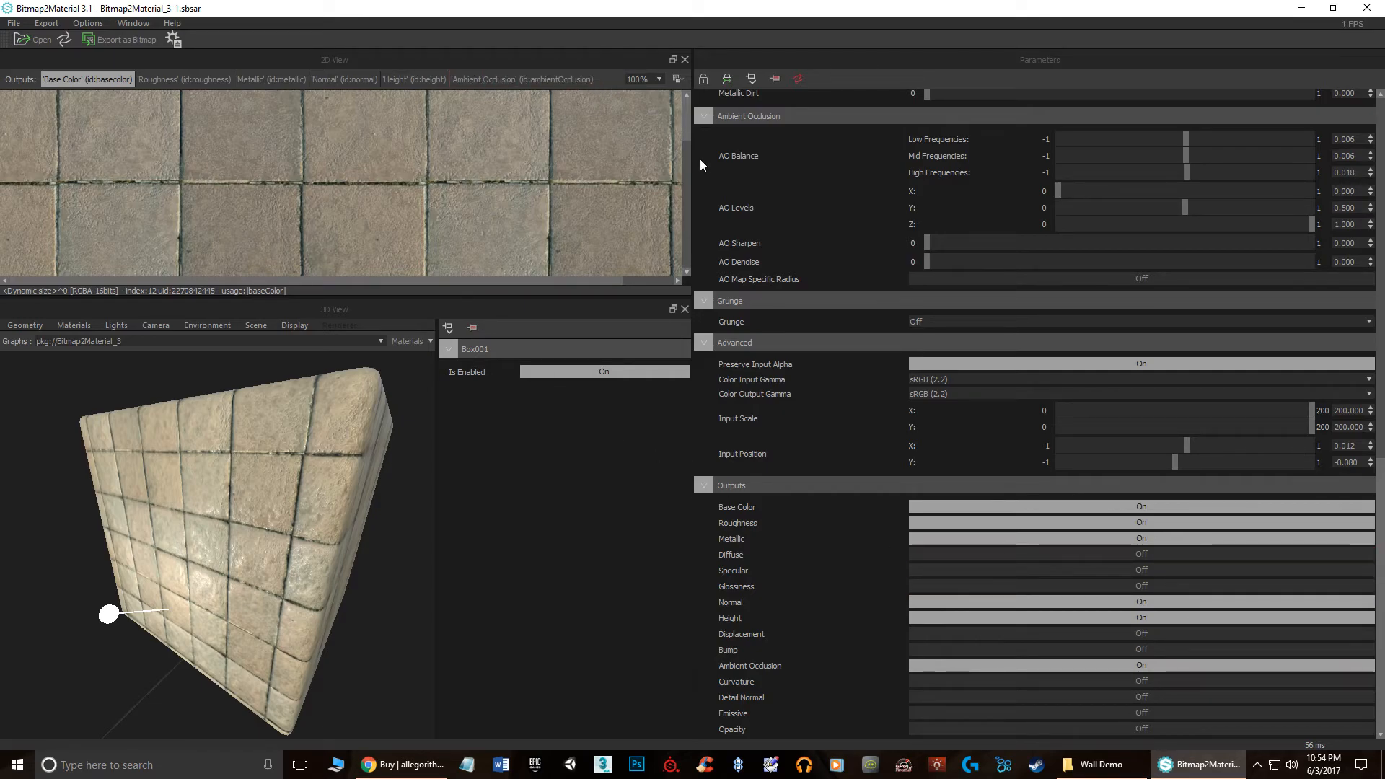
Step: Set Grunge to From Grunge input and Color Output Gamma to RGB (1.0)
{"action": "scroll", "coordinate": [910, 539], "scroll_direction": "up", "scroll_amount": 3}
{"action": "scroll", "coordinate": [910, 539], "scroll_direction": "up", "scroll_amount": 2}
{"action": "scroll", "coordinate": [910, 539], "scroll_direction": "down", "scroll_amount": 8}
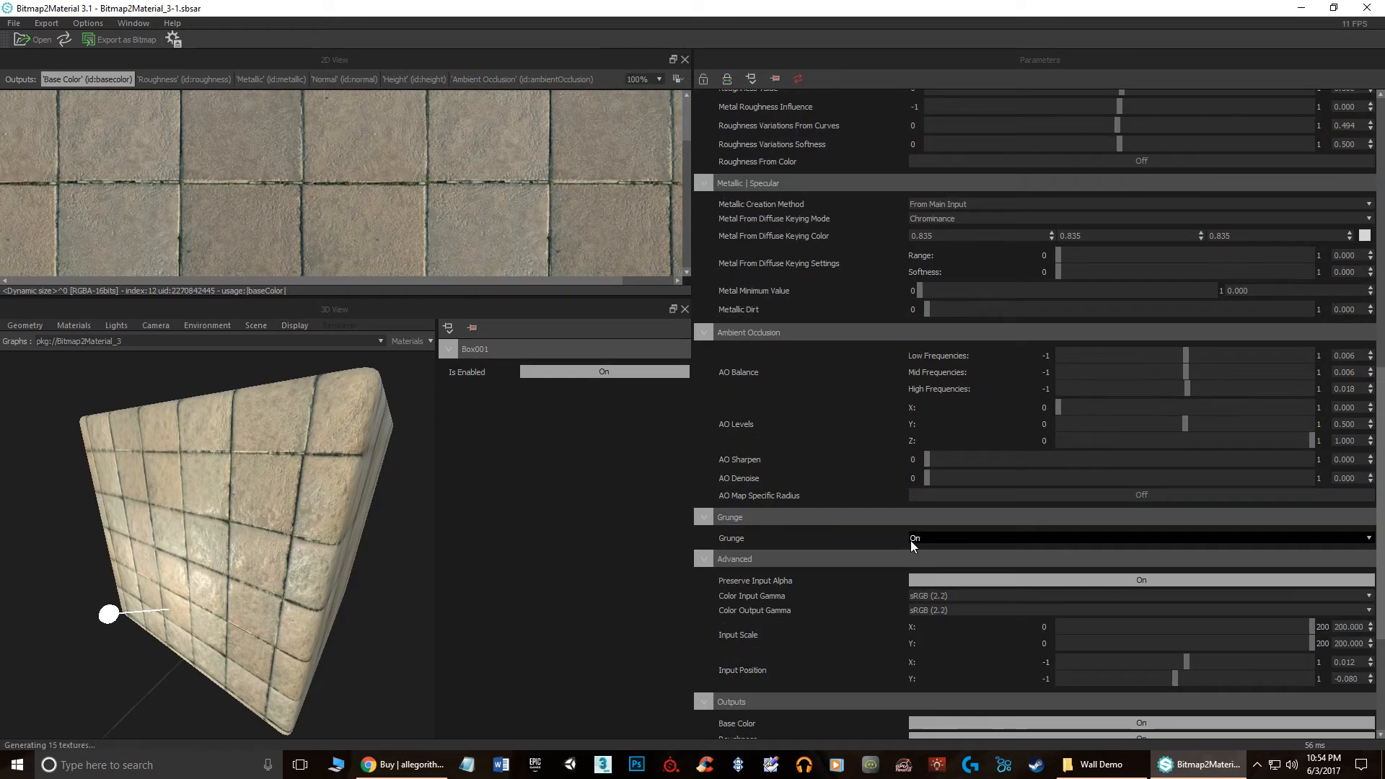
{"action": "scroll", "coordinate": [951, 543], "scroll_direction": "up", "scroll_amount": 3}
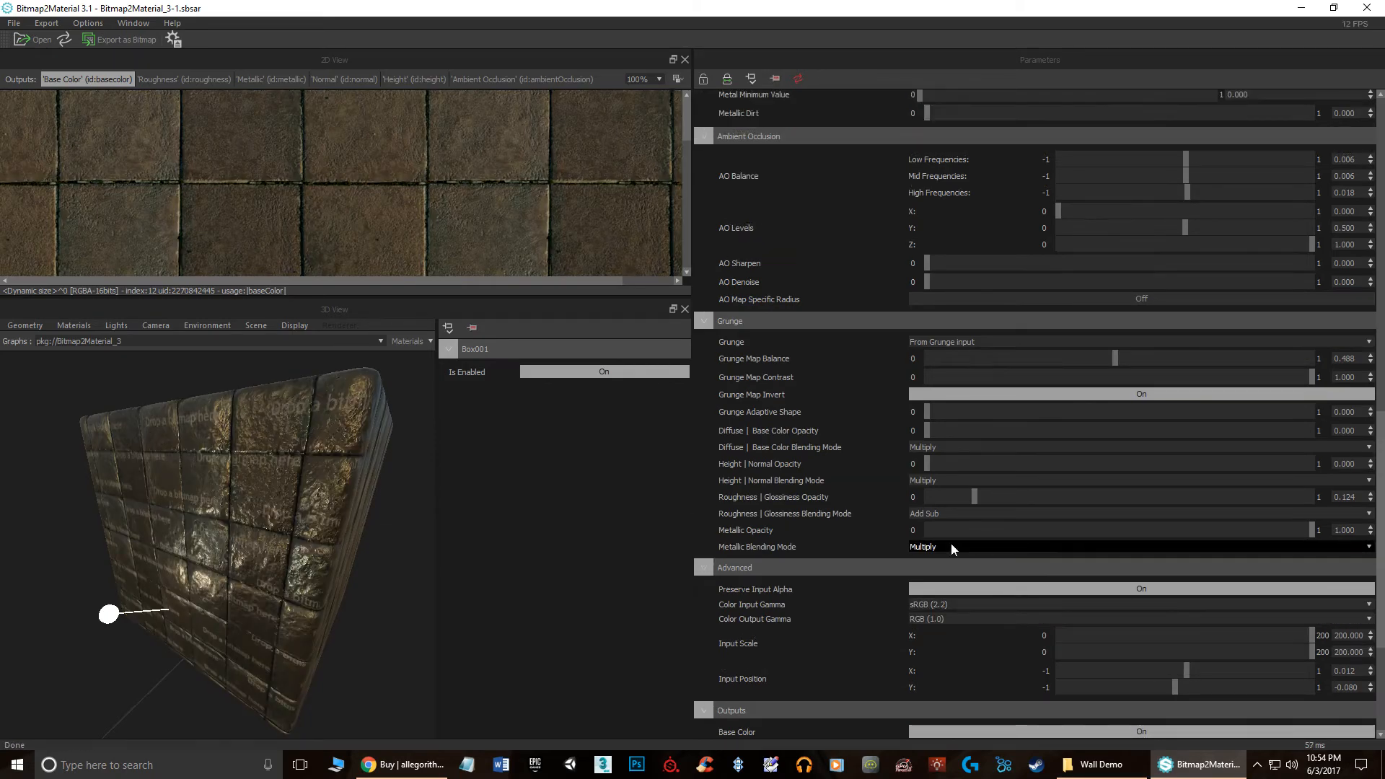
{"action": "scroll", "coordinate": [952, 547], "scroll_direction": "up", "scroll_amount": 2}
Step: Compare the Metallic Blending Modes Add, Min and Copy, set the mode to Sub, and inspect the material on the cube
{"action": "left_click", "coordinate": [931, 548]}
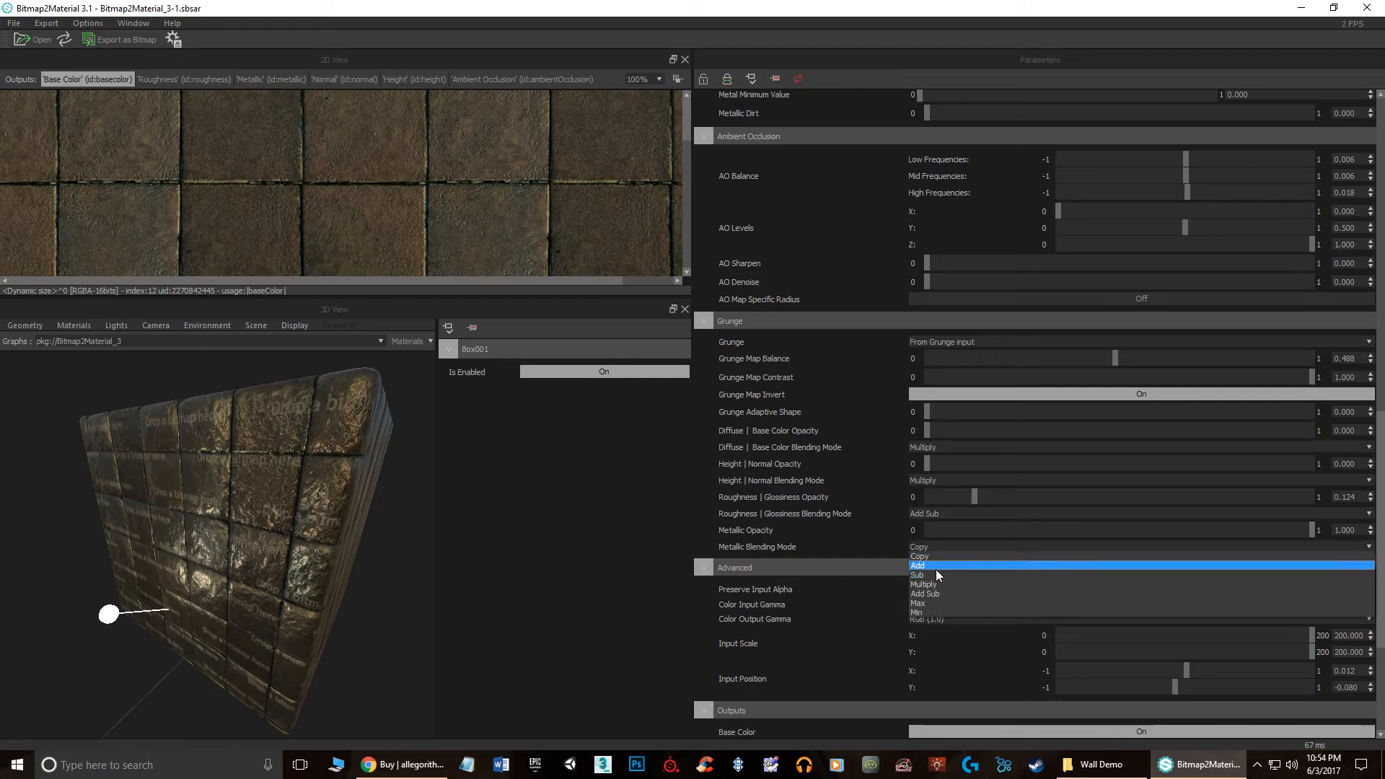
{"action": "left_click", "coordinate": [936, 568]}
{"action": "left_click", "coordinate": [926, 547]}
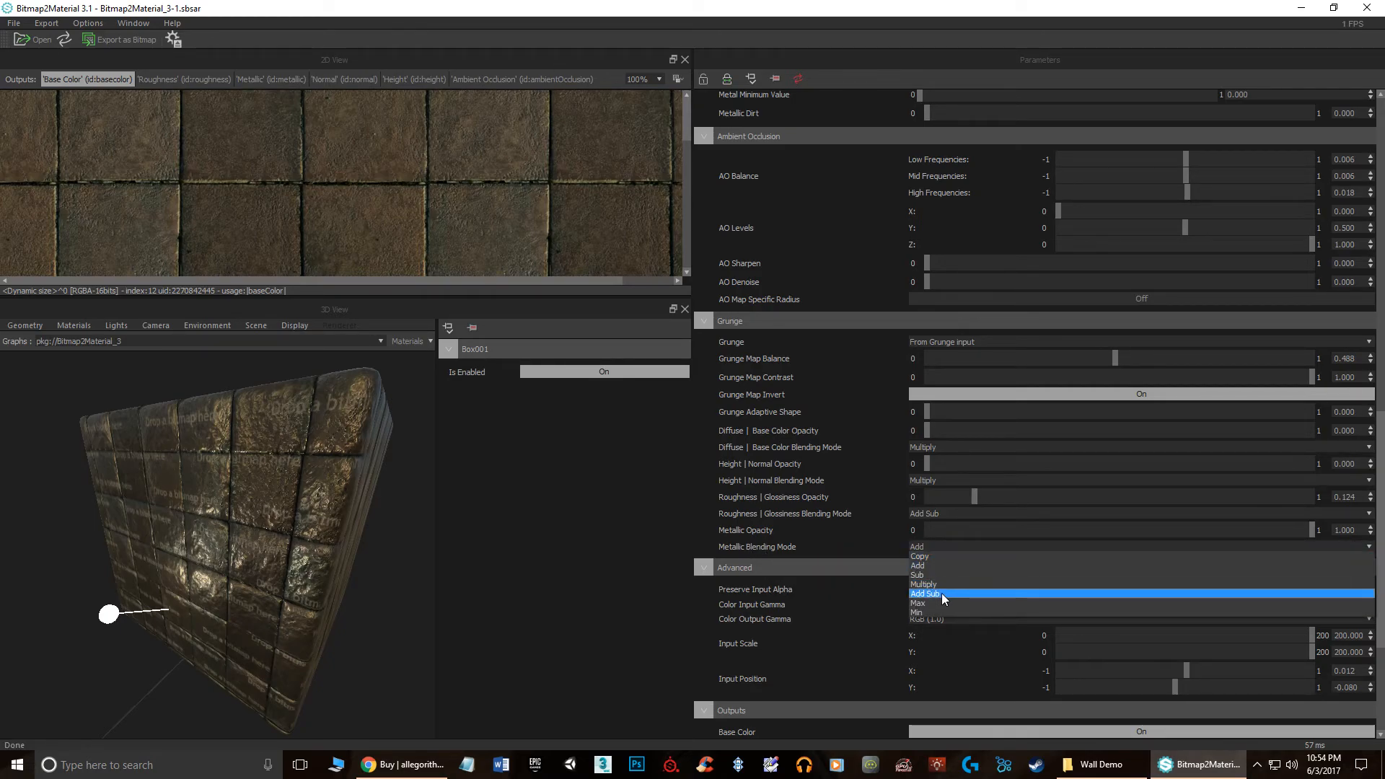
{"action": "left_click", "coordinate": [936, 612]}
{"action": "left_click", "coordinate": [930, 547]}
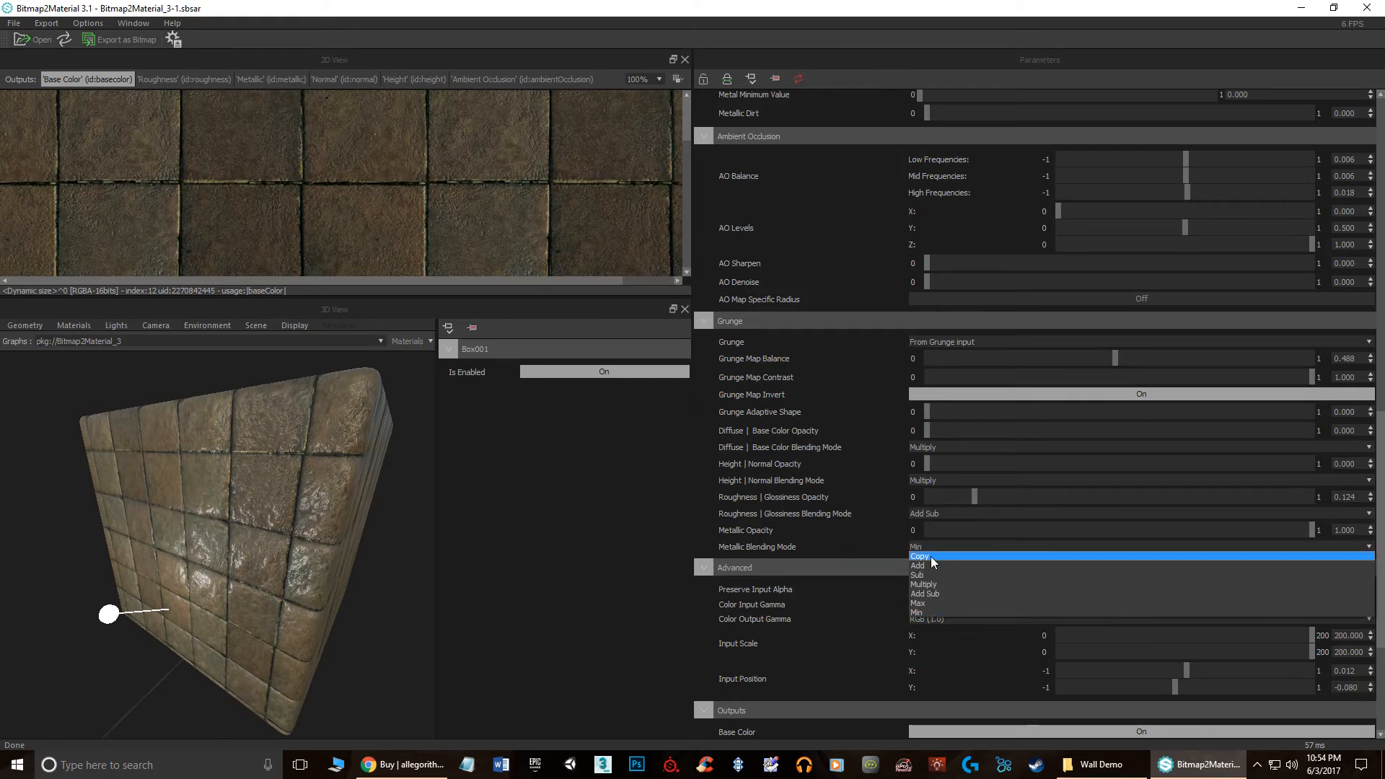
{"action": "left_click", "coordinate": [929, 549]}
{"action": "left_click", "coordinate": [928, 550]}
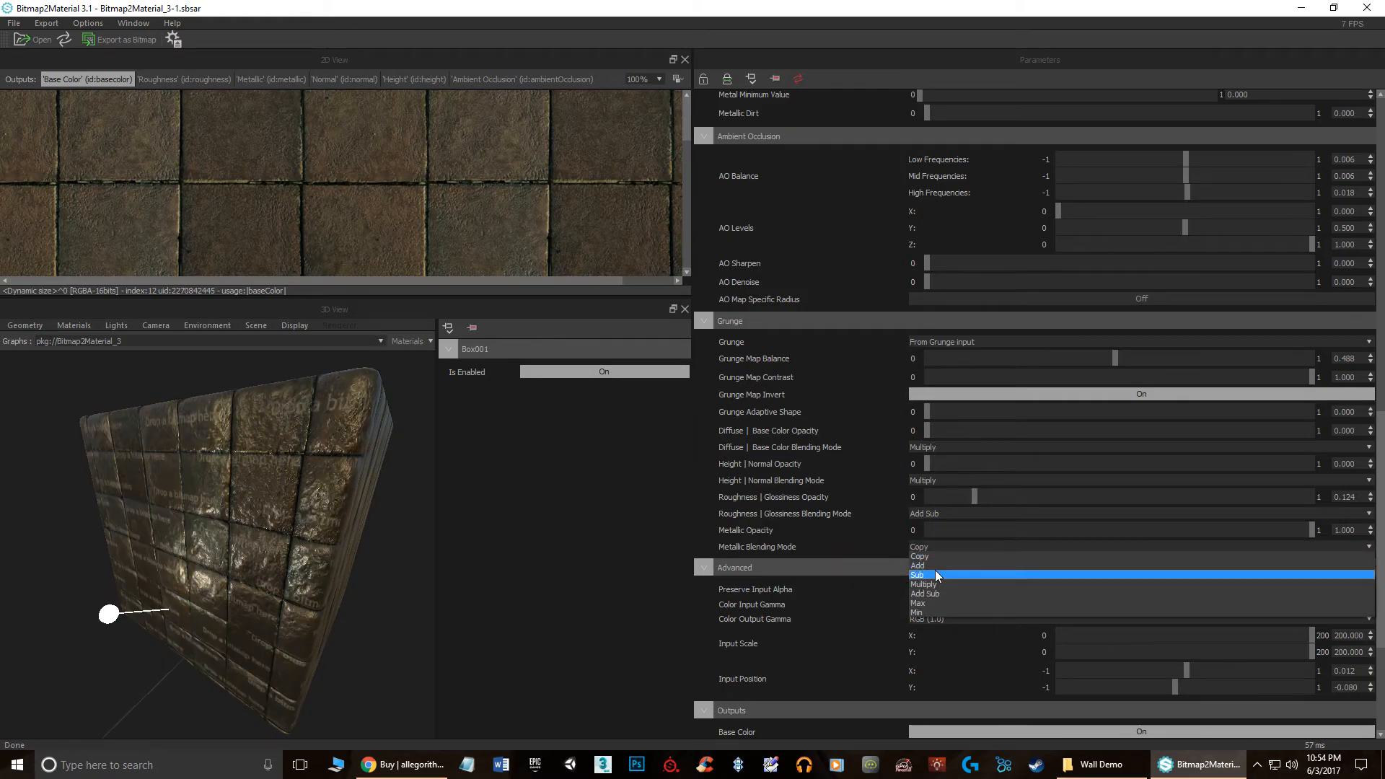
{"action": "left_click", "coordinate": [935, 570]}
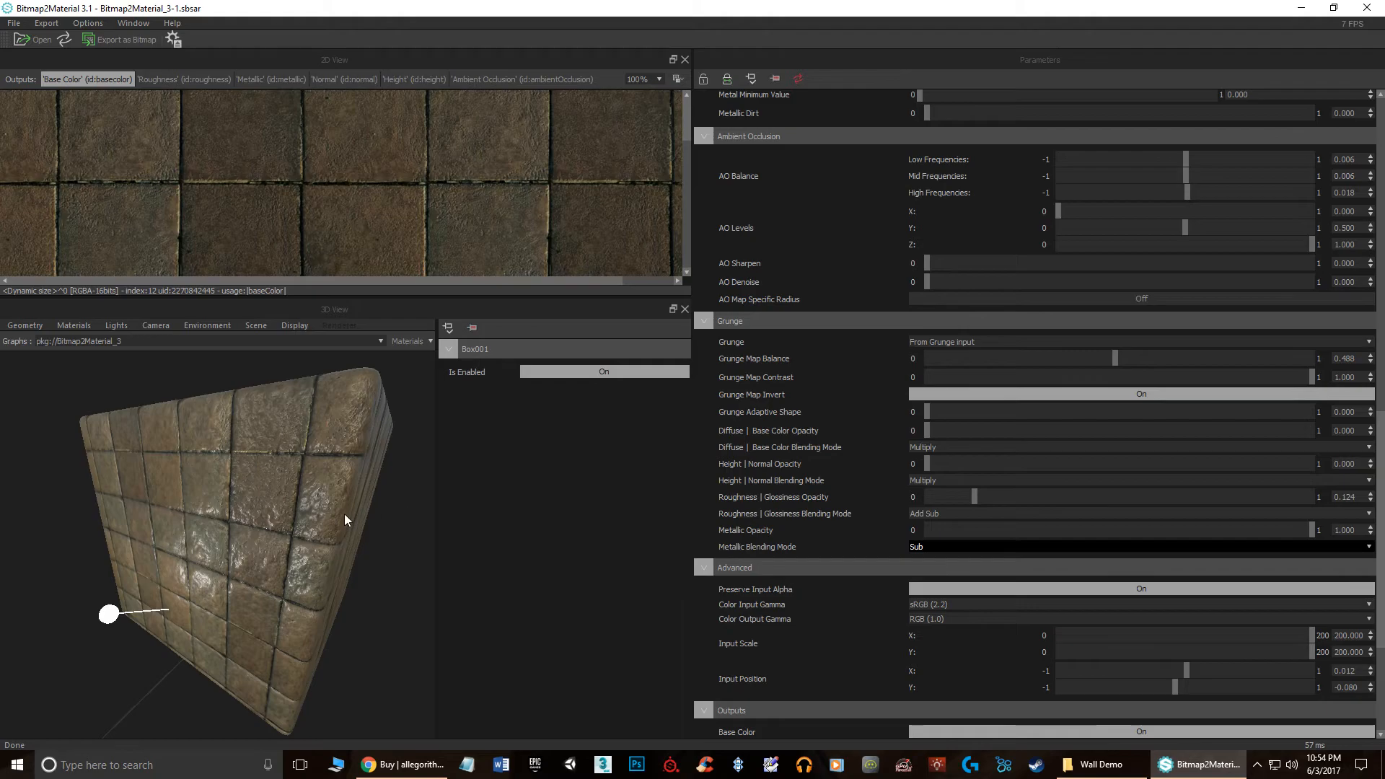
{"action": "left_click_drag", "start_coordinate": [353, 501], "coordinate": [310, 491]}
{"action": "scroll", "coordinate": [310, 493], "scroll_direction": "down", "scroll_amount": 4}
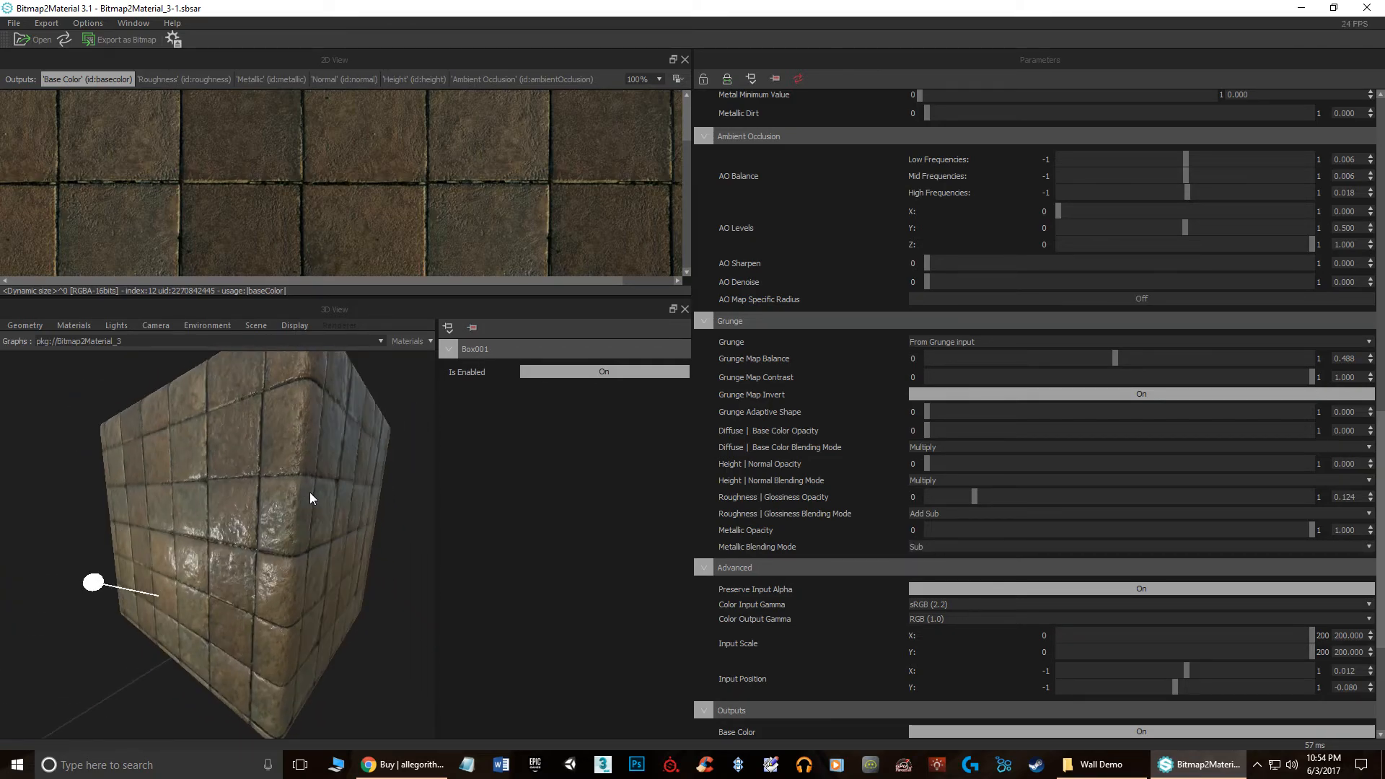
{"action": "scroll", "coordinate": [310, 493], "scroll_direction": "up", "scroll_amount": 2}
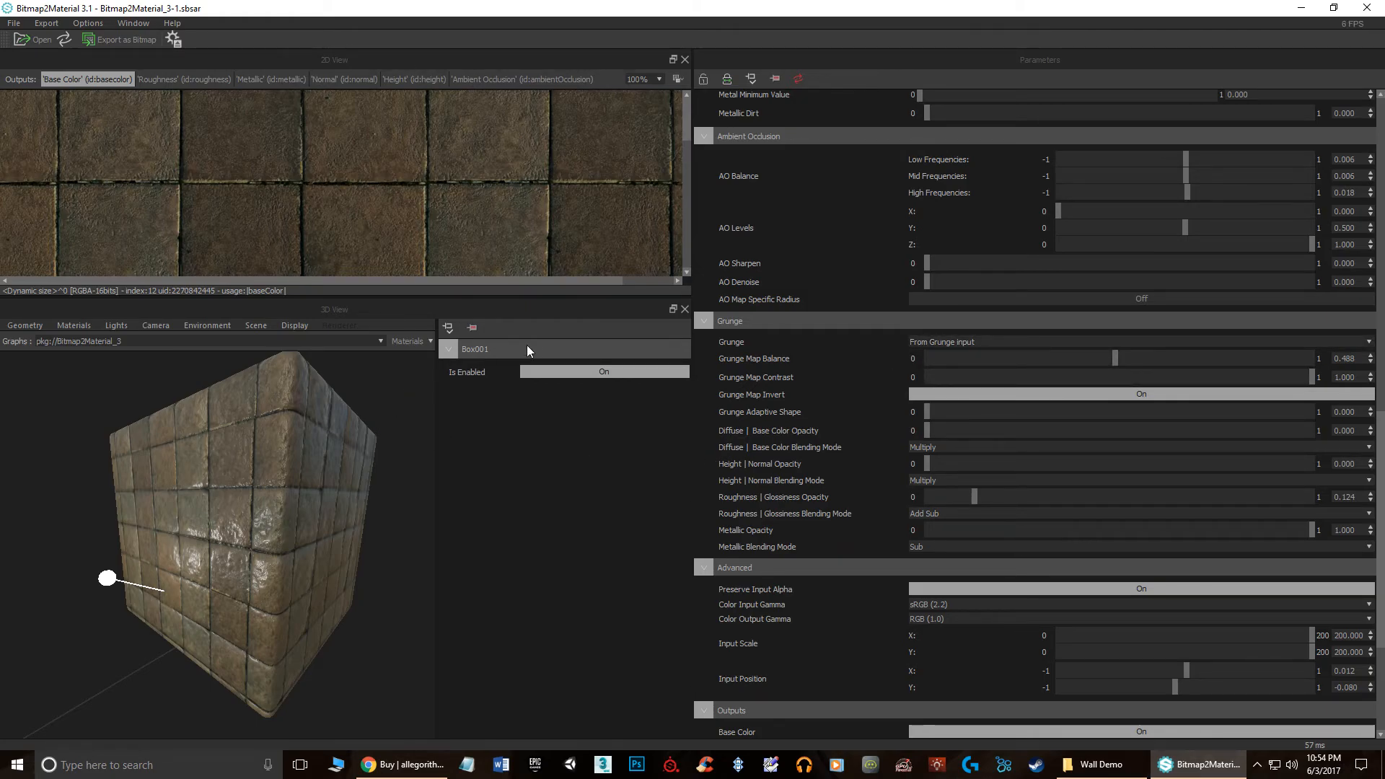
{"action": "left_click_drag", "start_coordinate": [283, 467], "coordinate": [274, 513]}
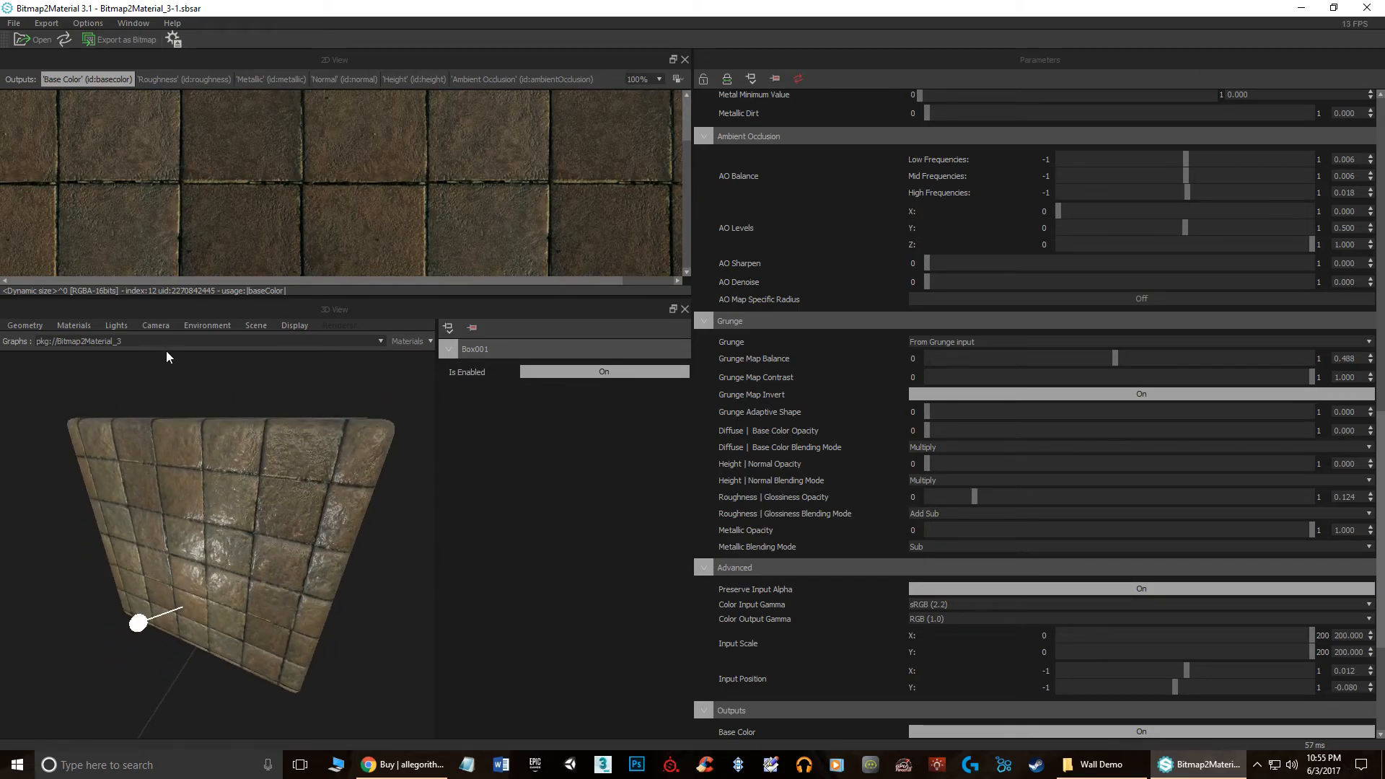
Step: Start a bitmap export and choose the Bitmap2Material folder on the Desktop as its output folder
{"action": "left_click", "coordinate": [47, 24]}
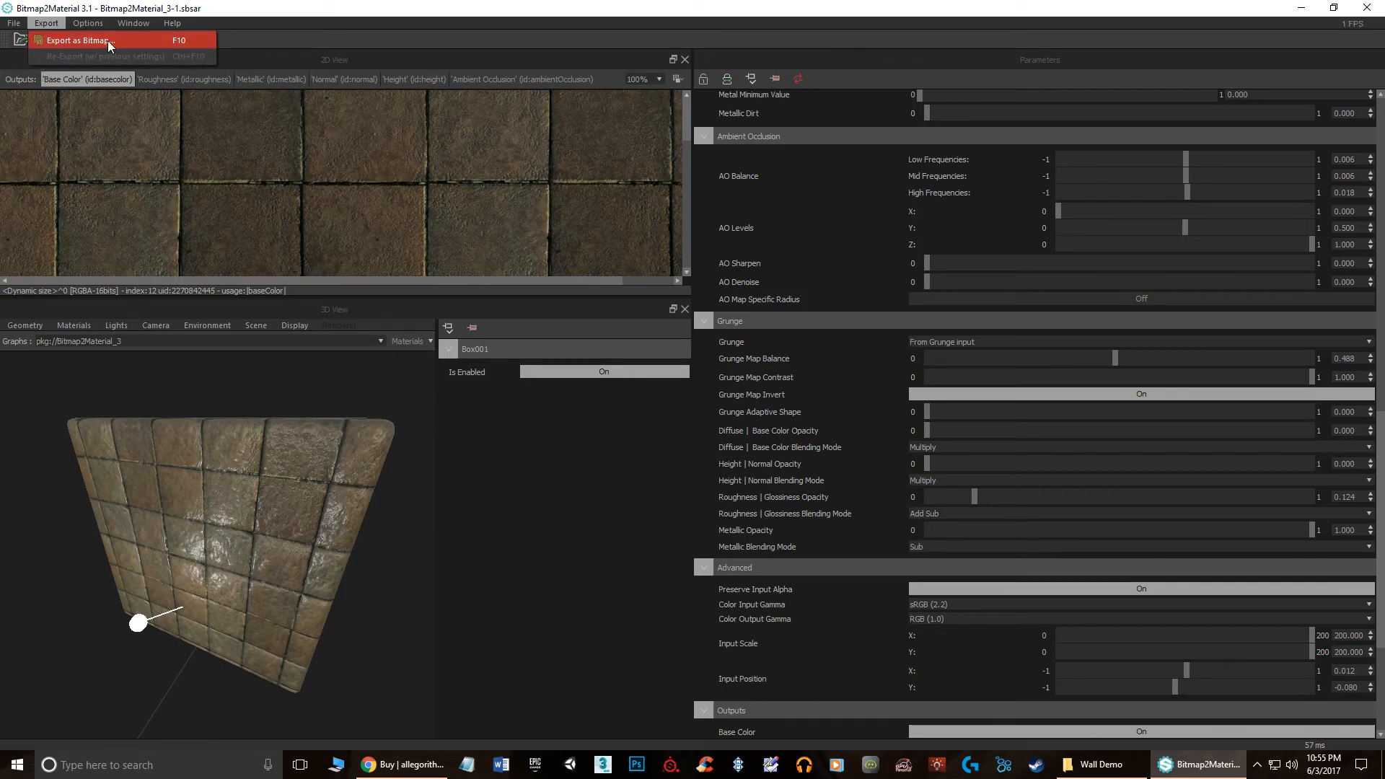
{"action": "left_click", "coordinate": [81, 41]}
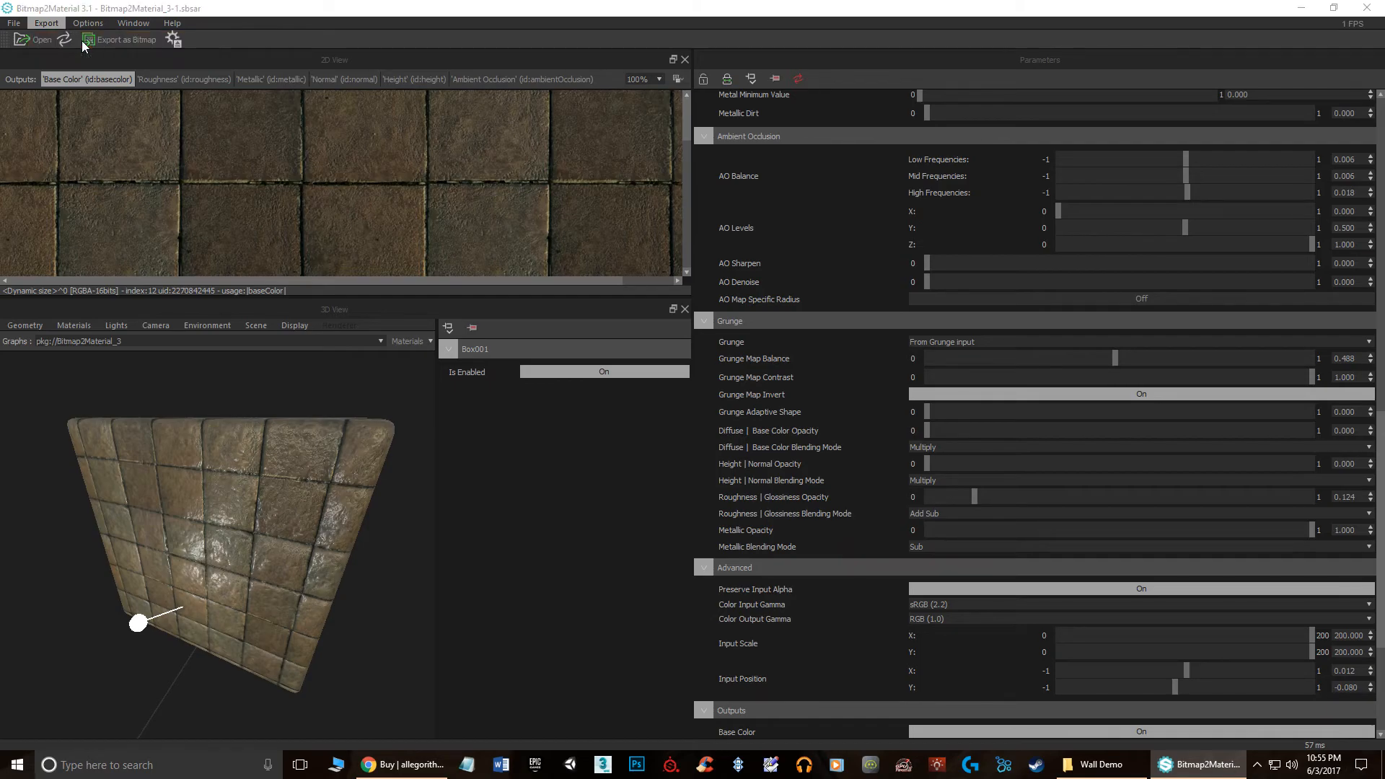
{"action": "left_click", "coordinate": [672, 263]}
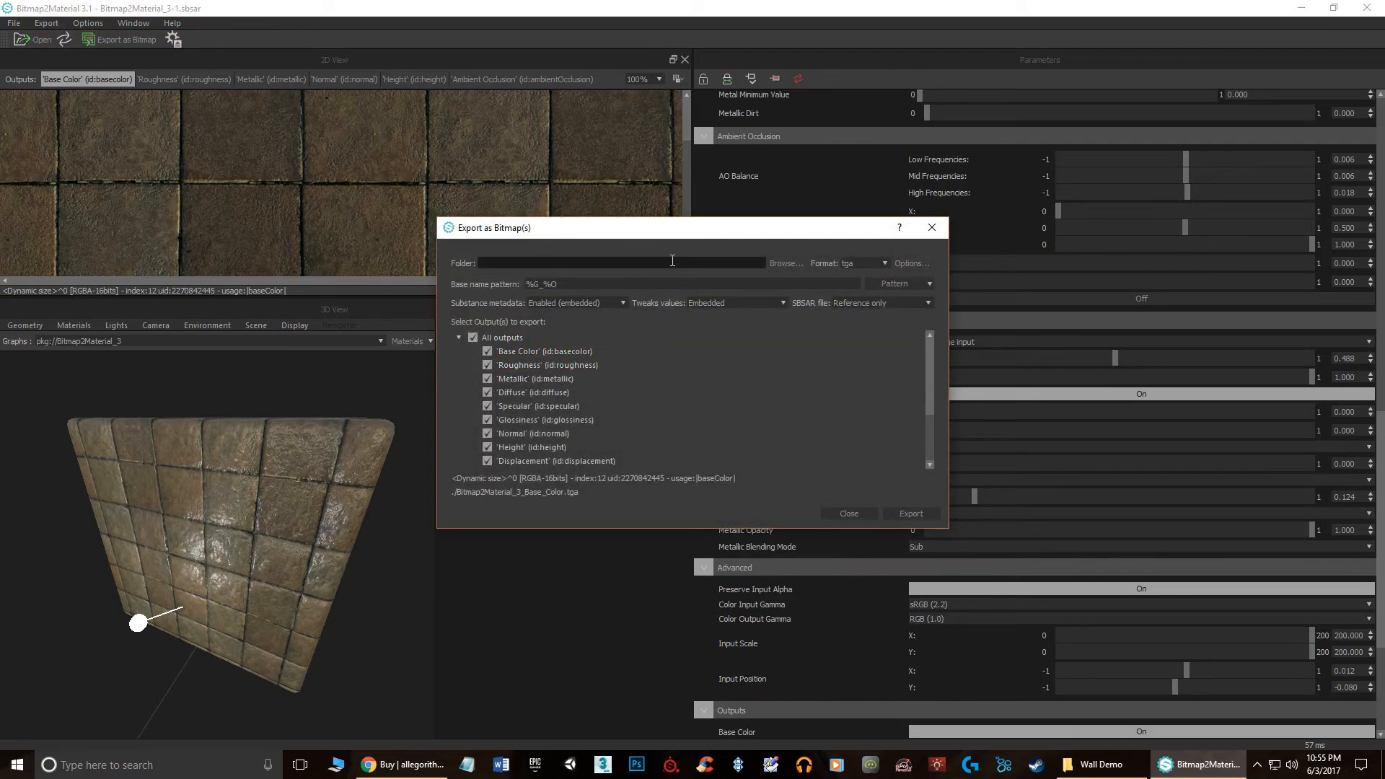
{"action": "left_click", "coordinate": [777, 263]}
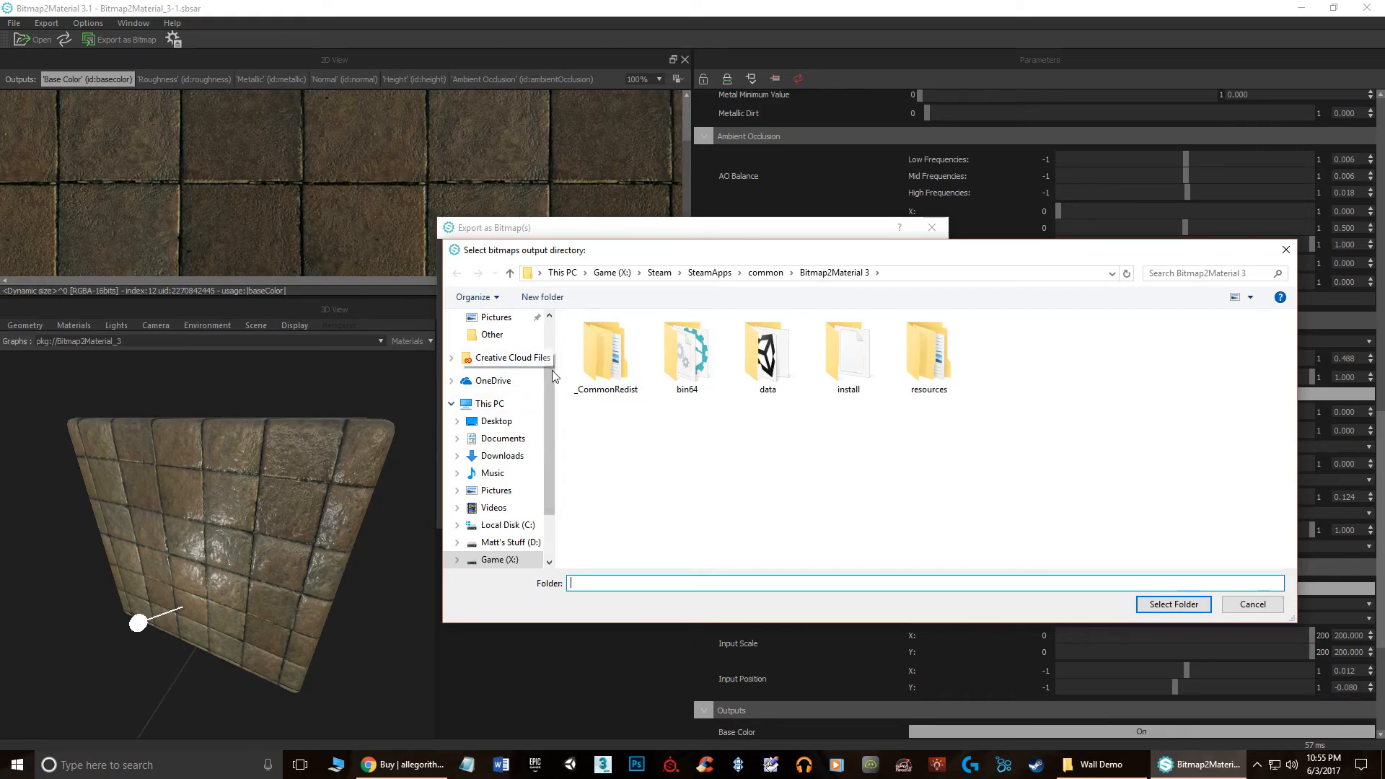
{"action": "left_click", "coordinate": [483, 424]}
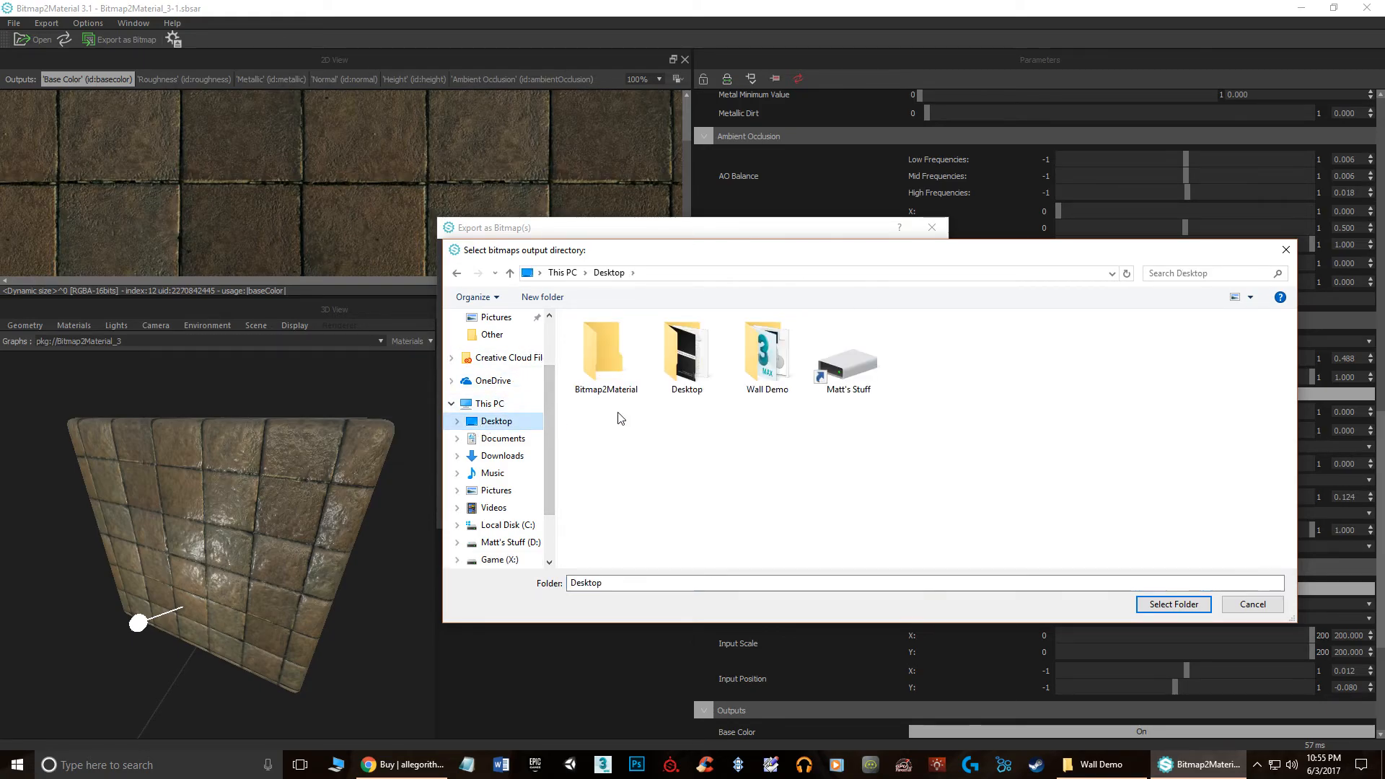
{"action": "double_click", "coordinate": [593, 354]}
{"action": "left_click", "coordinate": [1173, 604]}
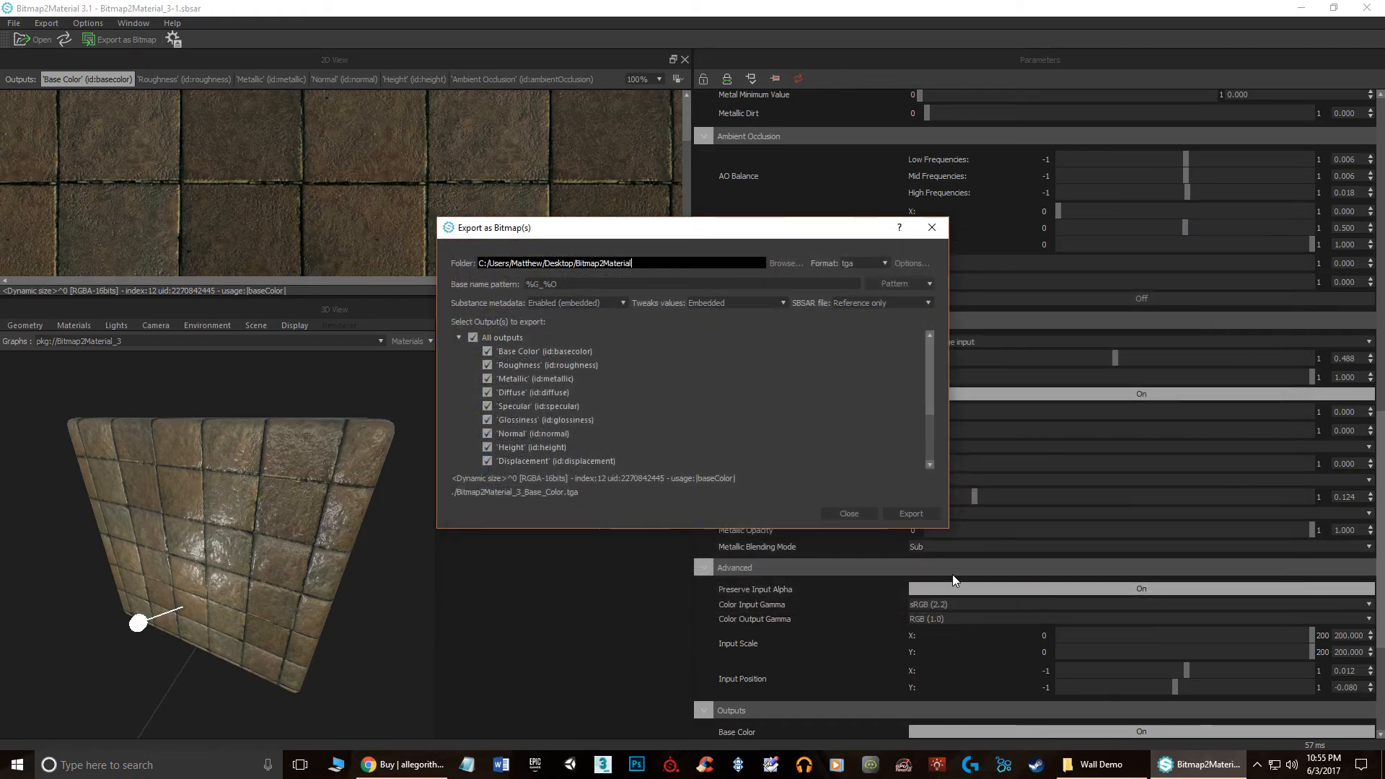
Step: Review the export's file formats, compression quality option and base name pattern variables, keeping the tga format
{"action": "left_click", "coordinate": [860, 264]}
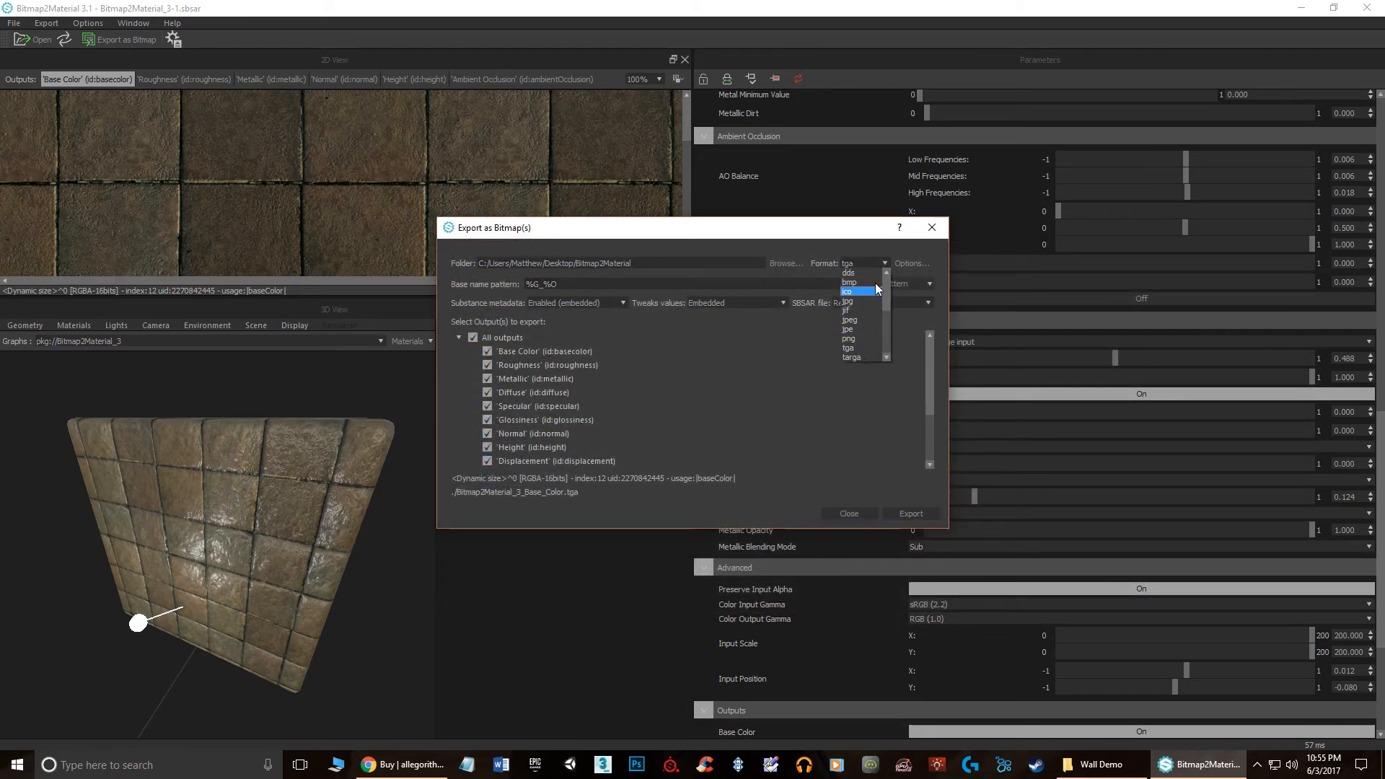
{"action": "left_click", "coordinate": [855, 263]}
{"action": "left_click", "coordinate": [916, 264]}
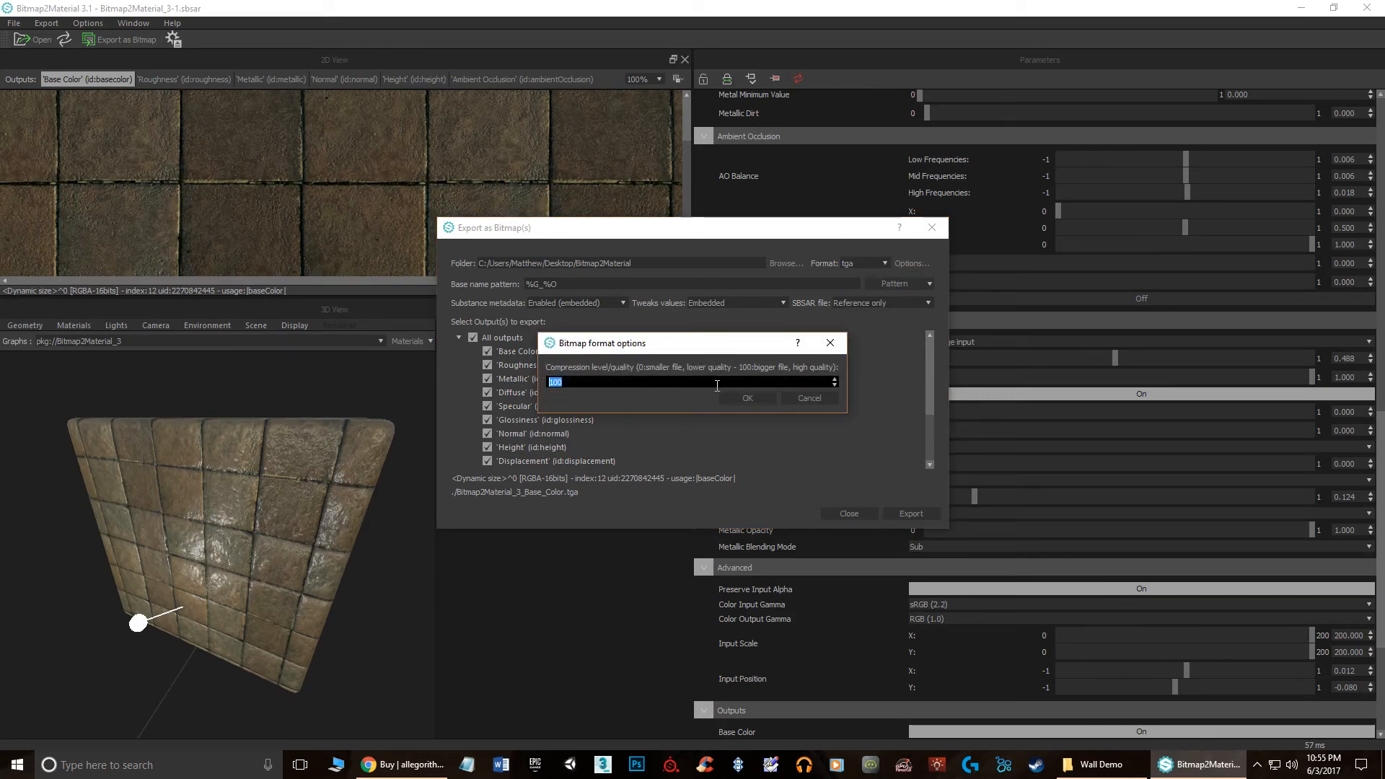
{"action": "left_click", "coordinate": [829, 343]}
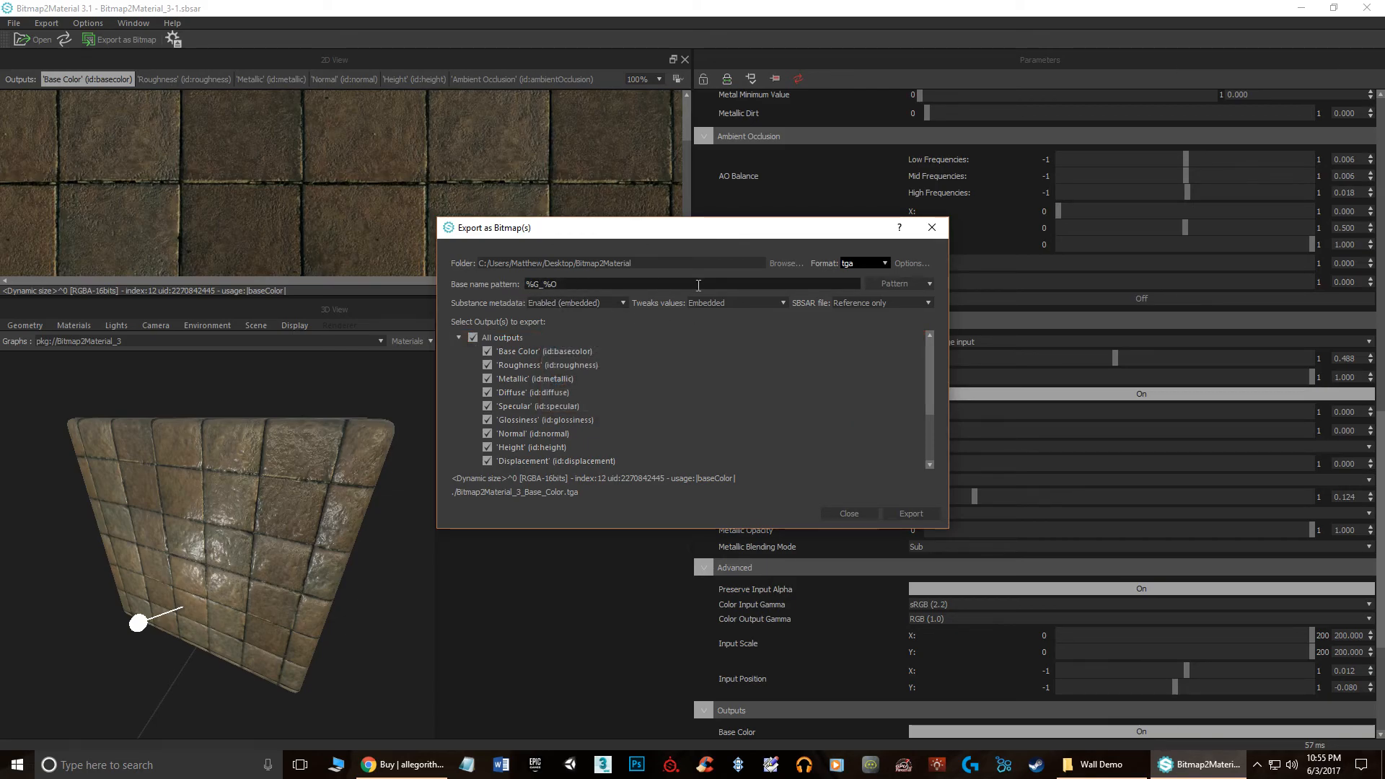
{"action": "left_click", "coordinate": [612, 286]}
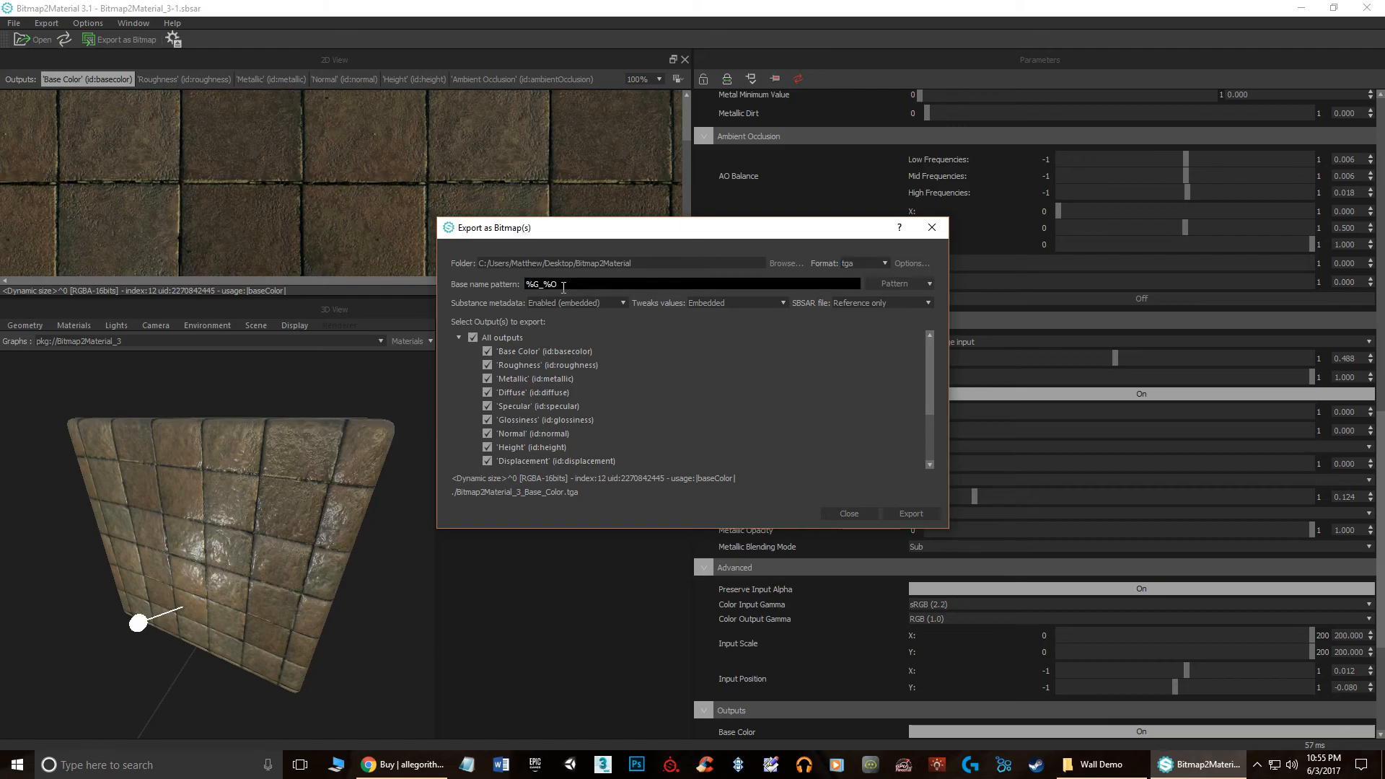
{"action": "left_click", "coordinate": [897, 287]}
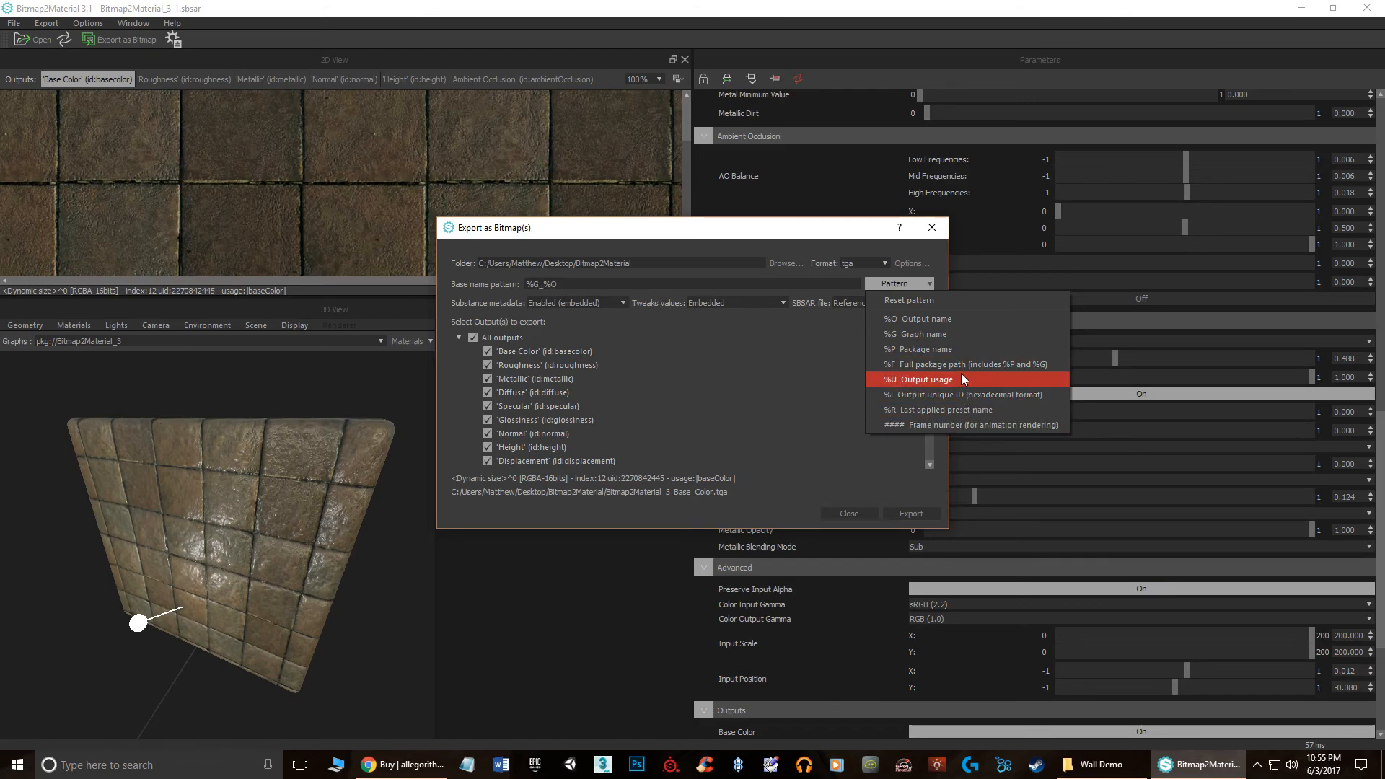
{"action": "left_click", "coordinate": [606, 237]}
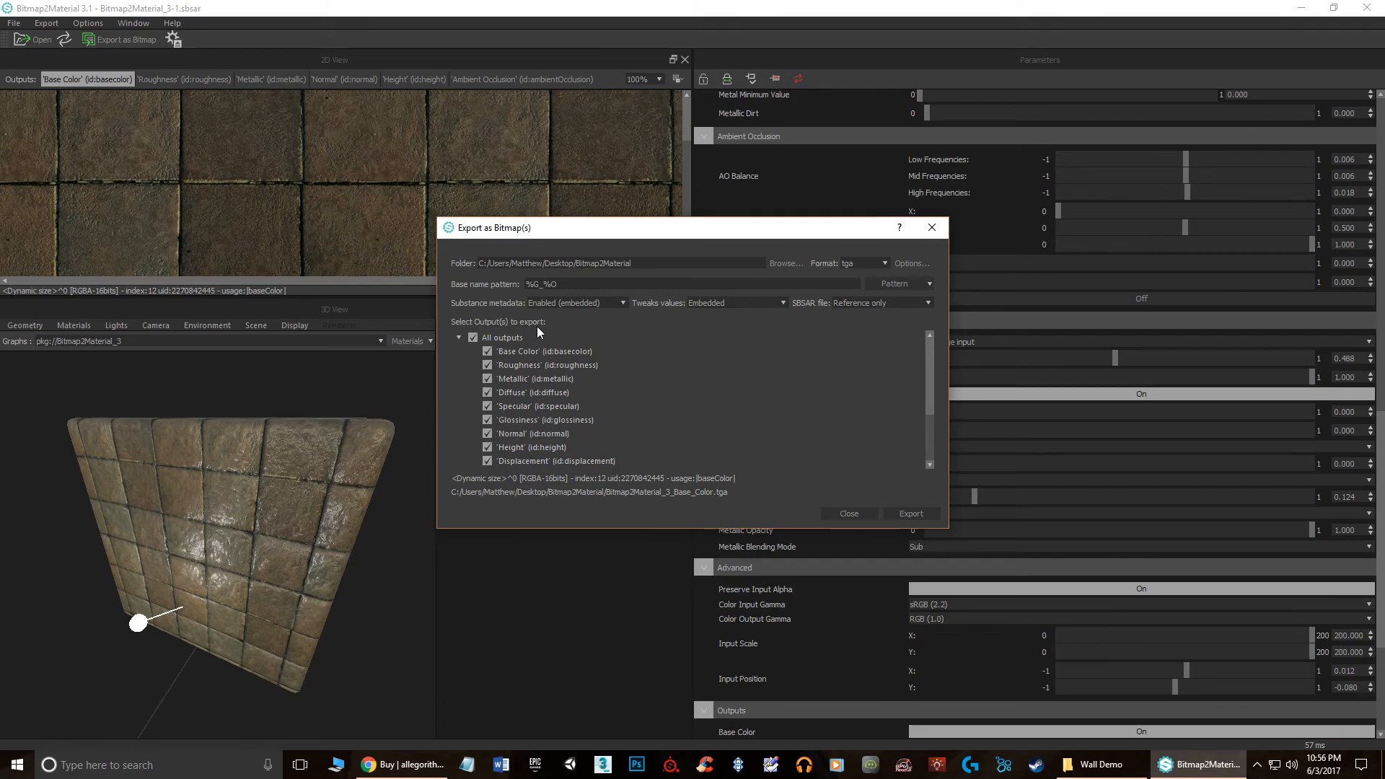
Step: Exclude Opacity, Emissive, Detail Normal, Curvature, Bump and Displacement from the export, and export the remaining maps as tga files
{"action": "scroll", "coordinate": [500, 462], "scroll_direction": "down", "scroll_amount": 2}
{"action": "scroll", "coordinate": [500, 446], "scroll_direction": "up", "scroll_amount": 2}
{"action": "scroll", "coordinate": [500, 444], "scroll_direction": "down", "scroll_amount": 2}
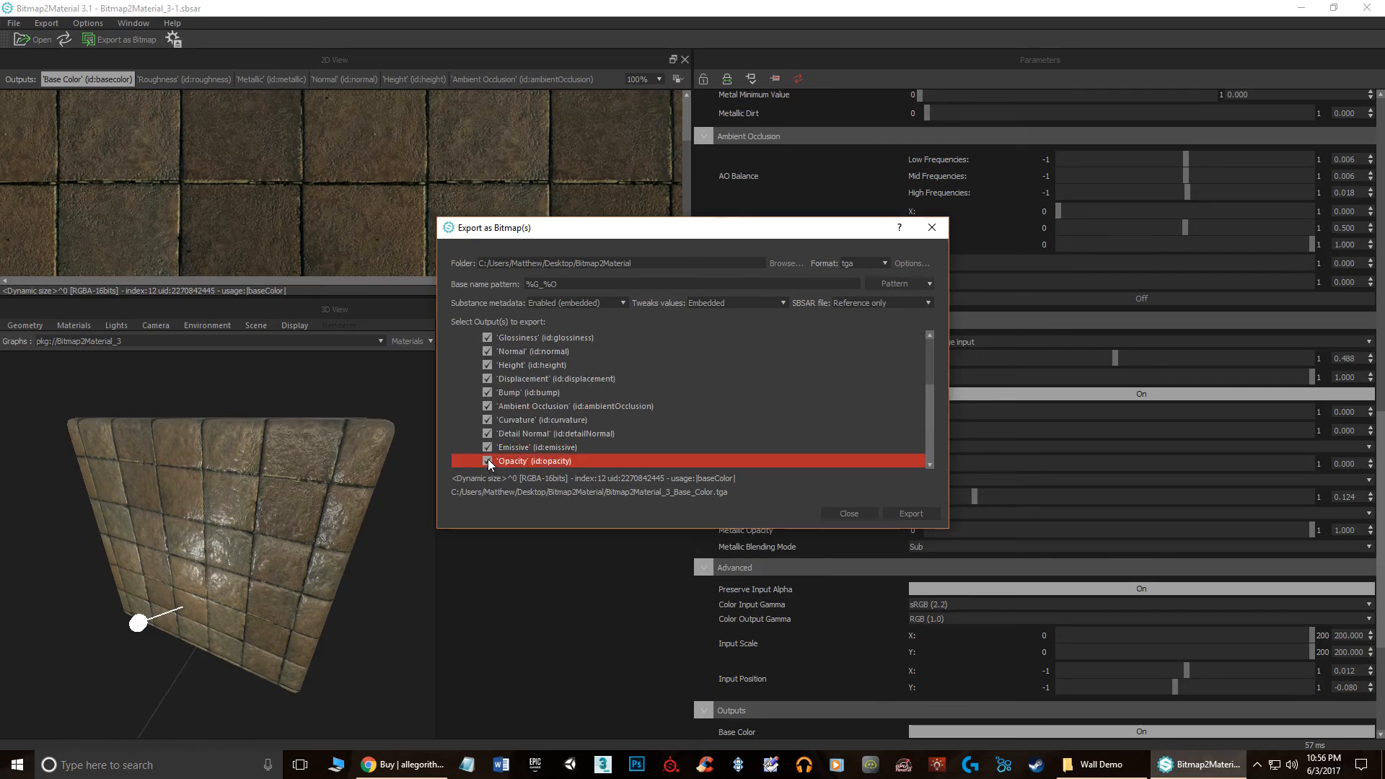
{"action": "left_click", "coordinate": [487, 460]}
{"action": "left_click", "coordinate": [486, 447]}
{"action": "left_click", "coordinate": [487, 433]}
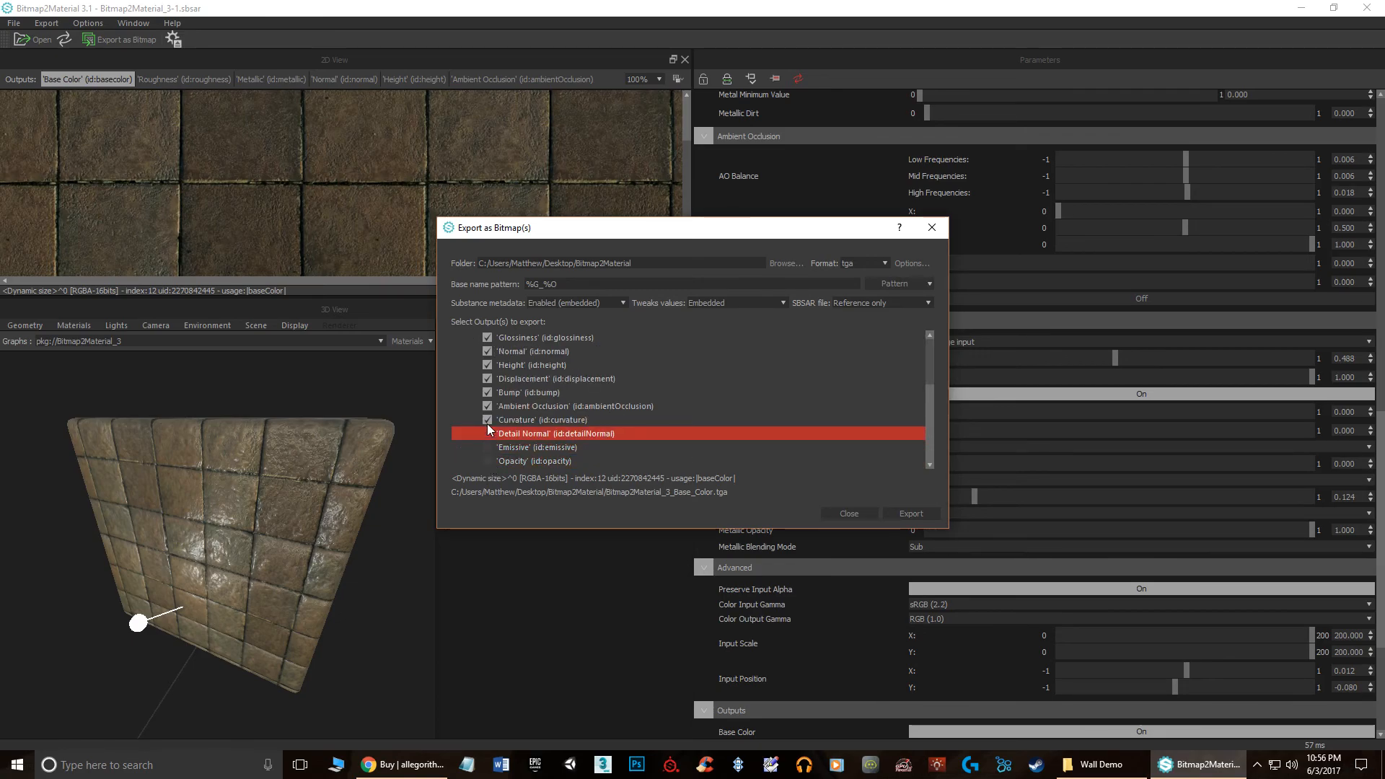
{"action": "left_click", "coordinate": [488, 420]}
{"action": "left_click", "coordinate": [487, 392]}
{"action": "left_click", "coordinate": [485, 378]}
{"action": "scroll", "coordinate": [492, 387], "scroll_direction": "up", "scroll_amount": 1}
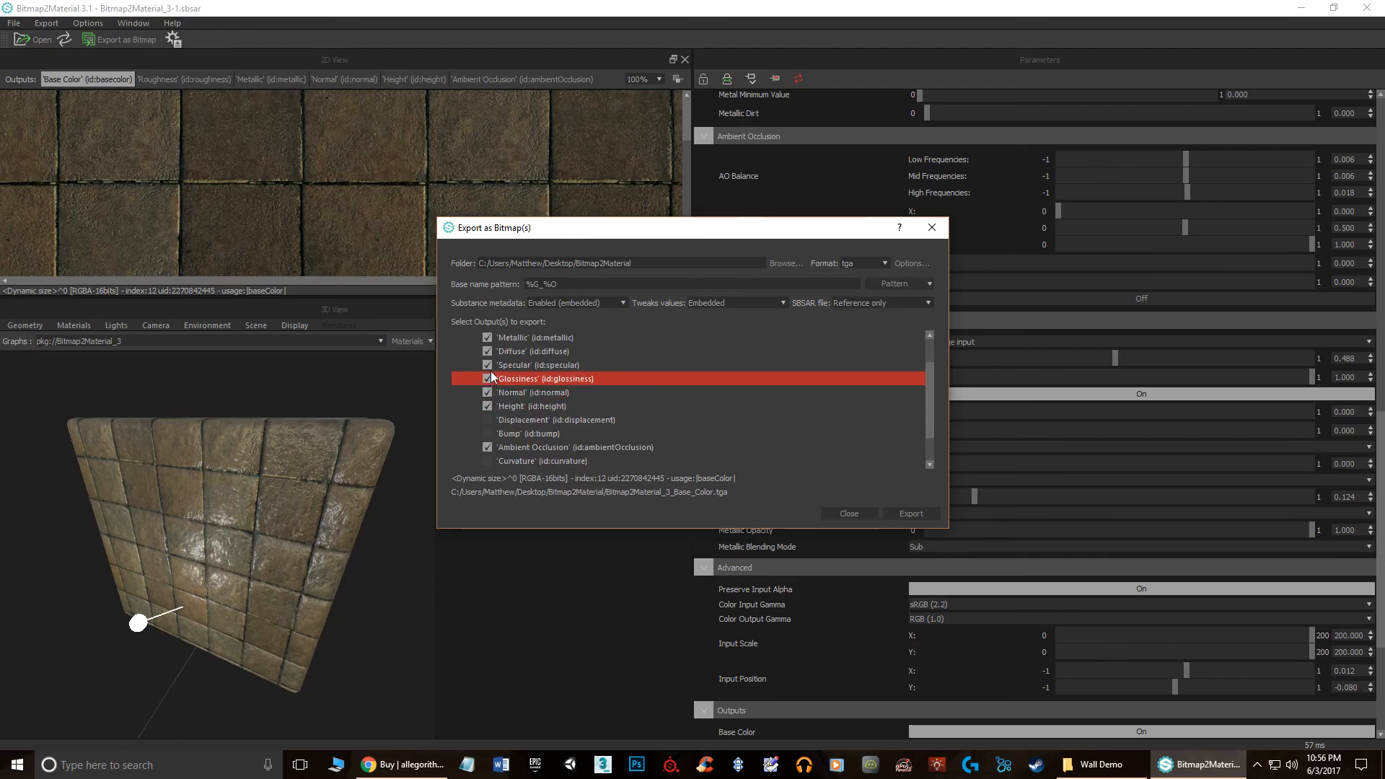
{"action": "scroll", "coordinate": [540, 379], "scroll_direction": "up", "scroll_amount": 1}
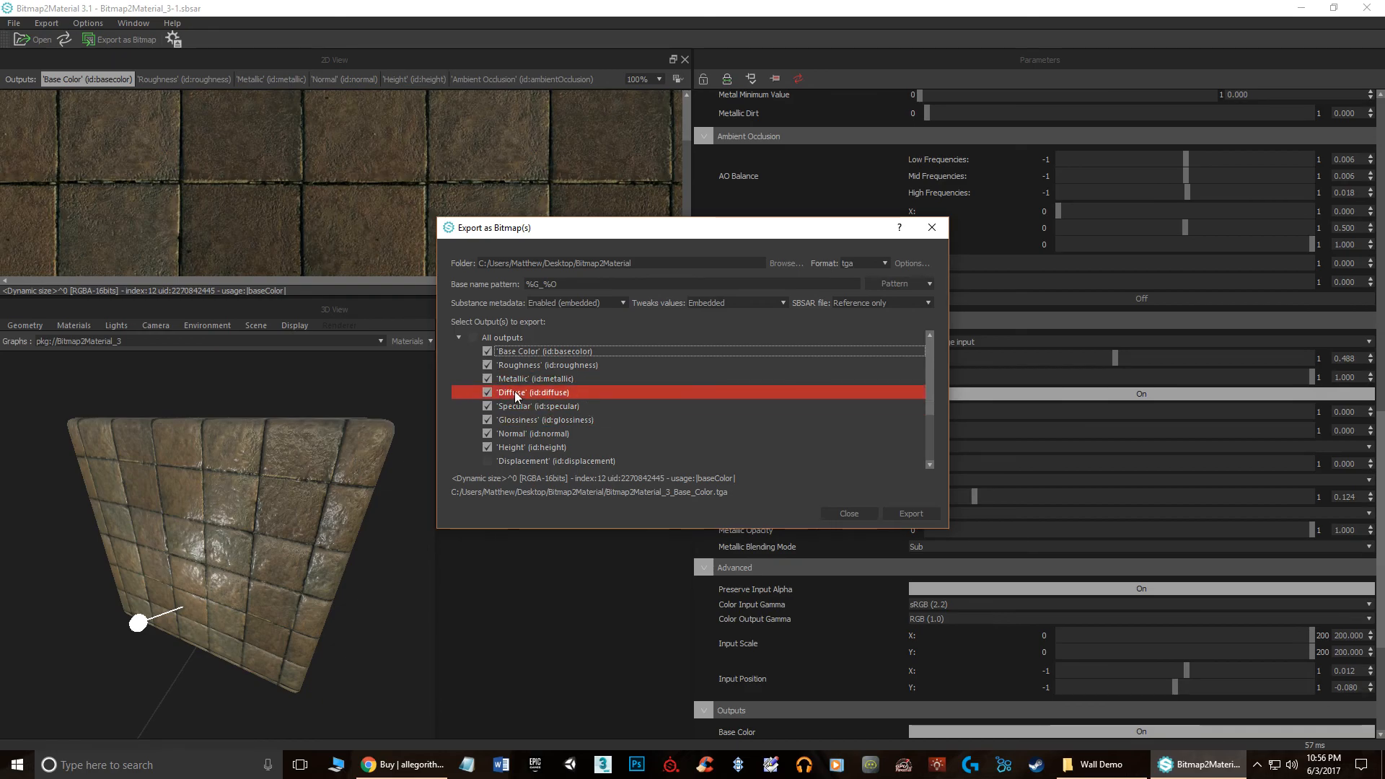
{"action": "left_click", "coordinate": [910, 514]}
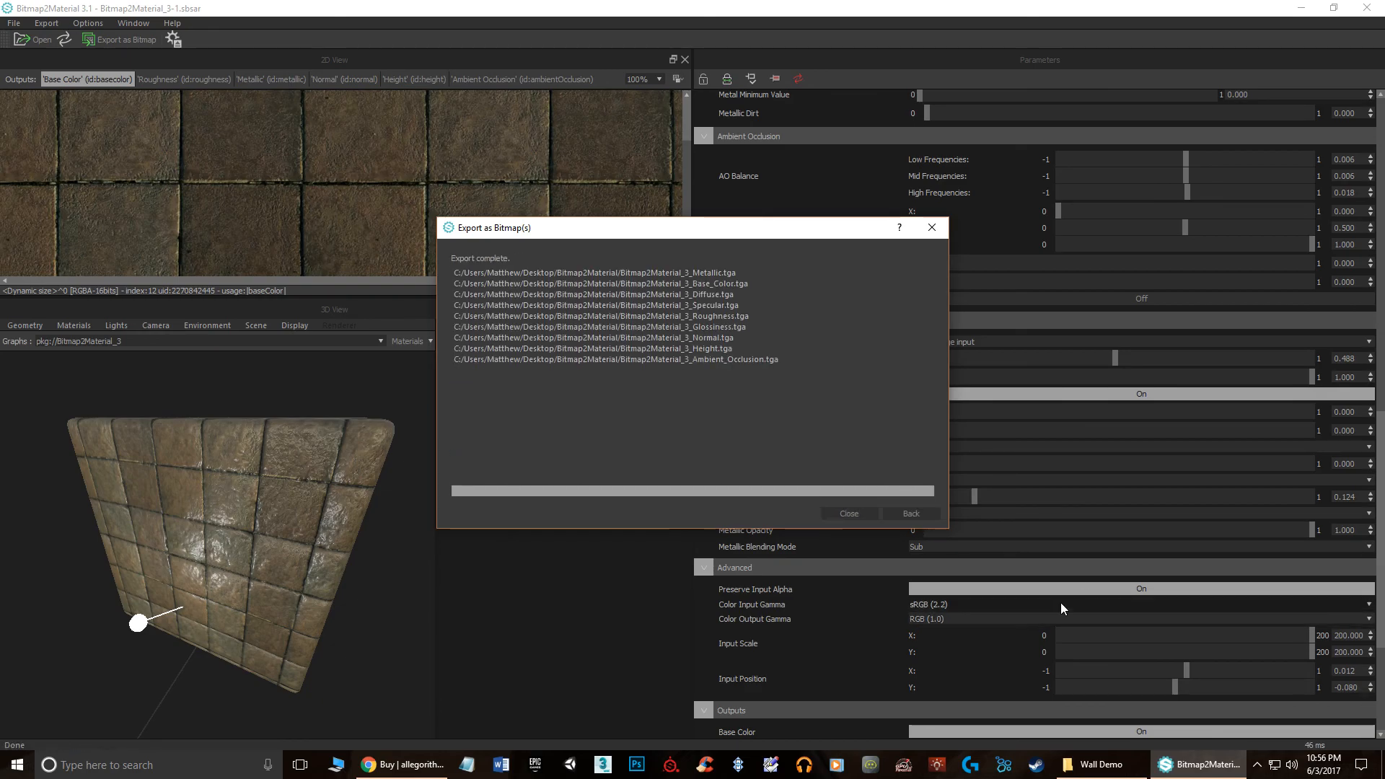
Step: Switch to File Explorer and open the Bitmap2Material folder on the Desktop to check the exported maps
{"action": "mouse_move", "coordinate": [1115, 775]}
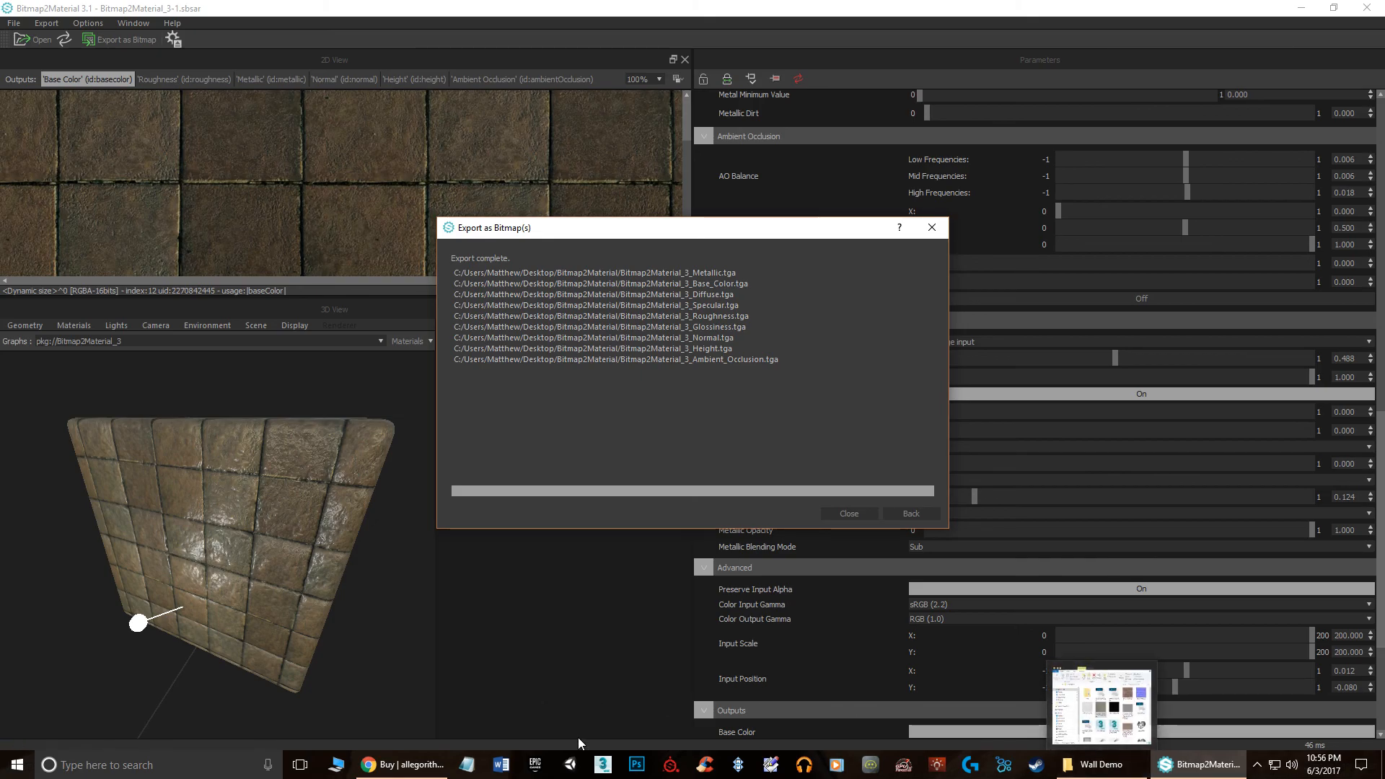
{"action": "left_click", "coordinate": [1091, 766]}
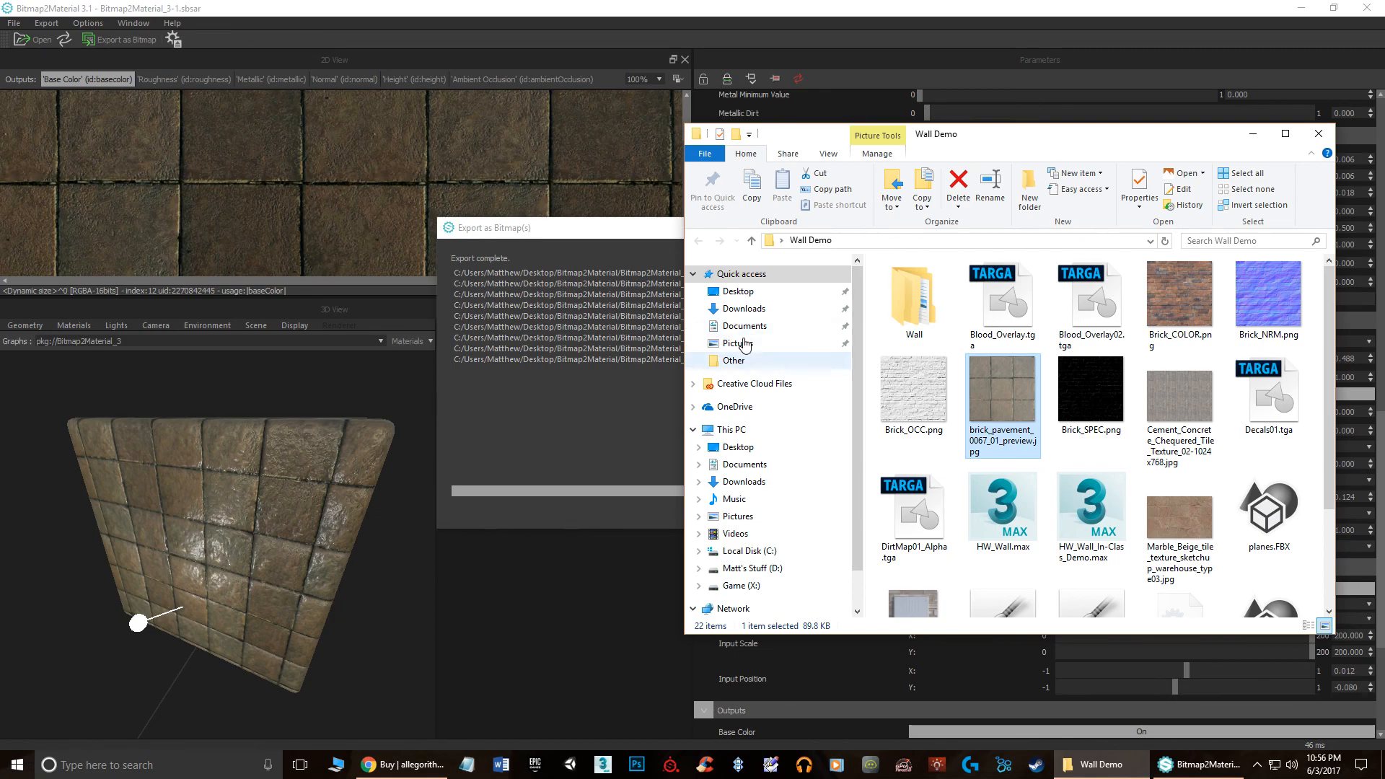
{"action": "left_click", "coordinate": [740, 292]}
{"action": "left_click", "coordinate": [894, 302]}
{"action": "double_click", "coordinate": [893, 297]}
{"action": "left_click", "coordinate": [924, 300]}
{"action": "left_click_drag", "start_coordinate": [1190, 481], "coordinate": [893, 274]}
Step: Return to Bitmap2Material, display the Height output in the 2D view, and close the export dialog
{"action": "left_click", "coordinate": [460, 81]}
{"action": "left_click", "coordinate": [414, 79]}
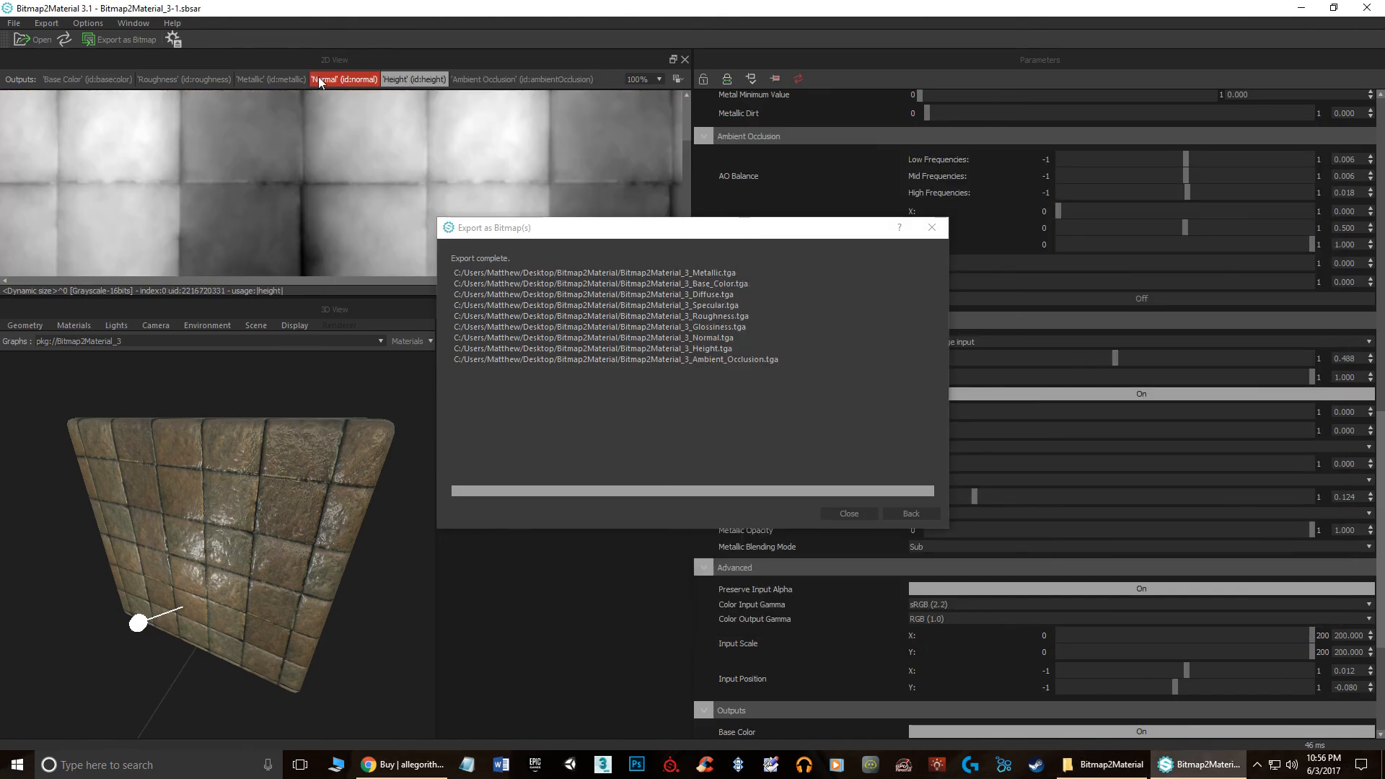
{"action": "left_click", "coordinate": [284, 79]}
{"action": "left_click", "coordinate": [414, 79]}
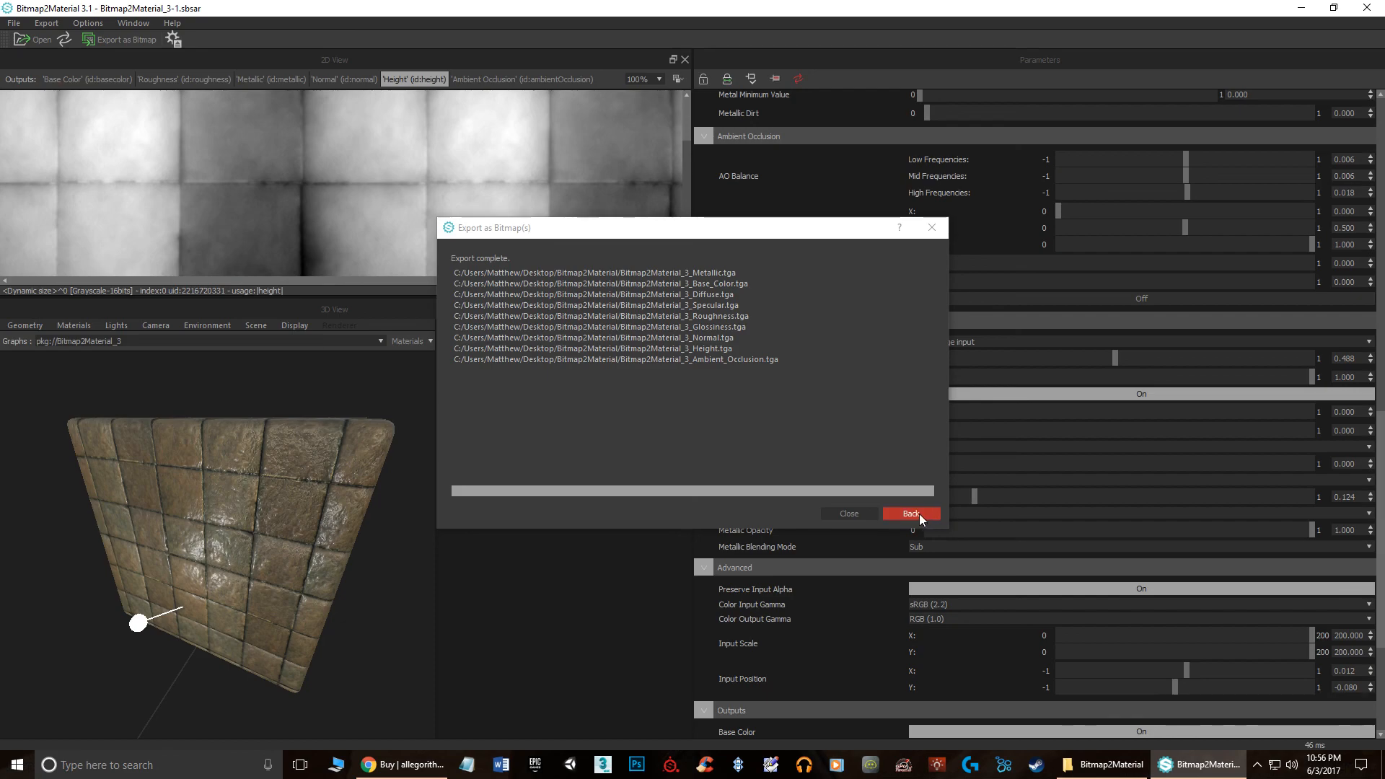
{"action": "left_click", "coordinate": [844, 513]}
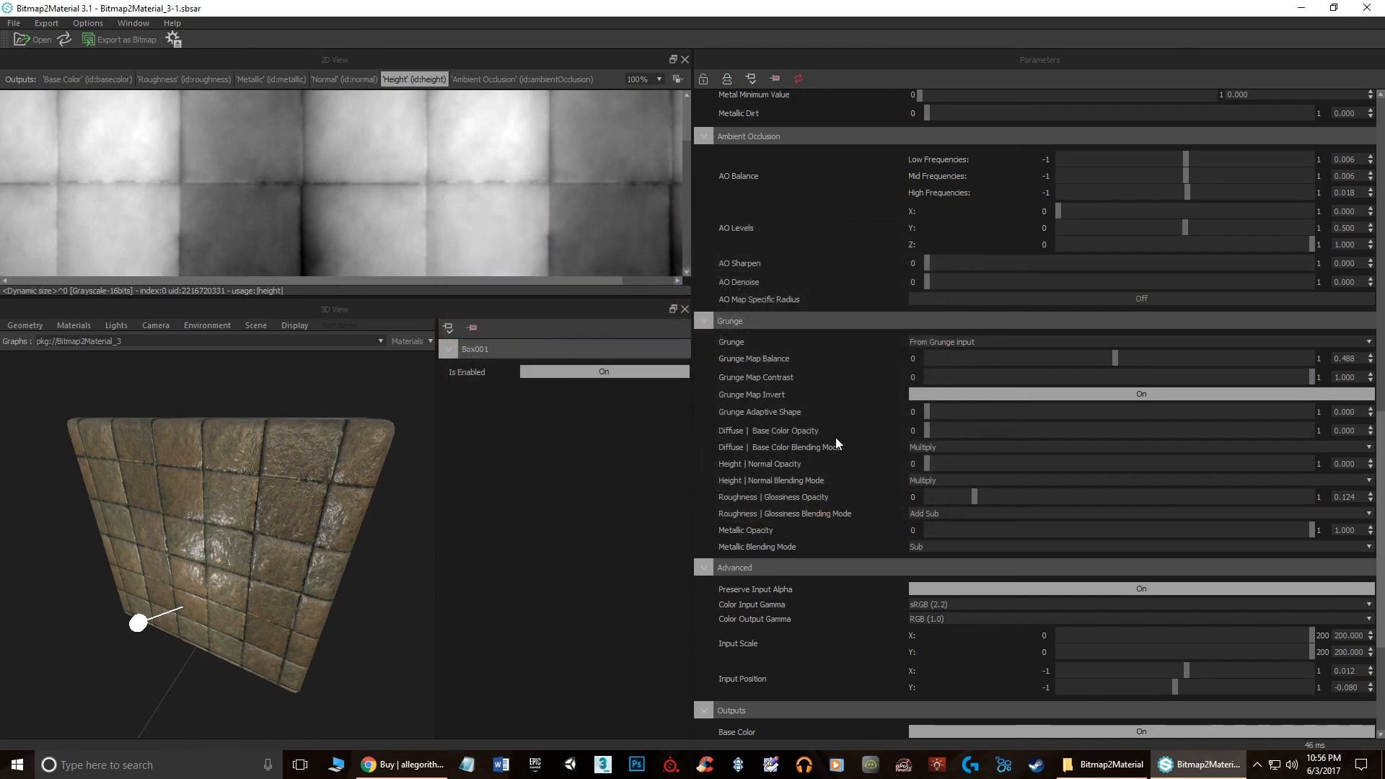